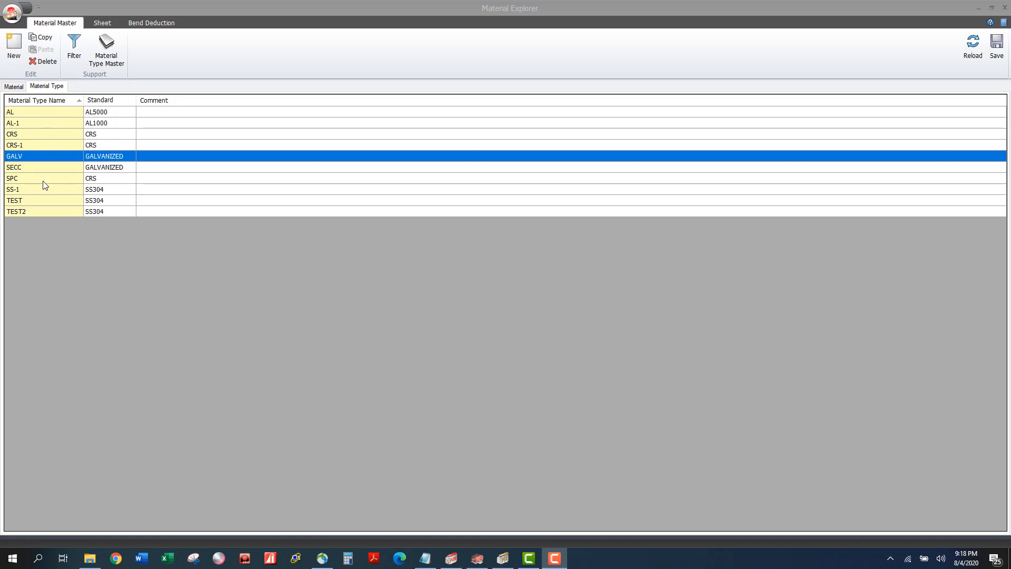
Inspect the CRS material type's properties and look through the aluminium entries from AL.036 to AL.075 in the material list.
double_click(52, 136)
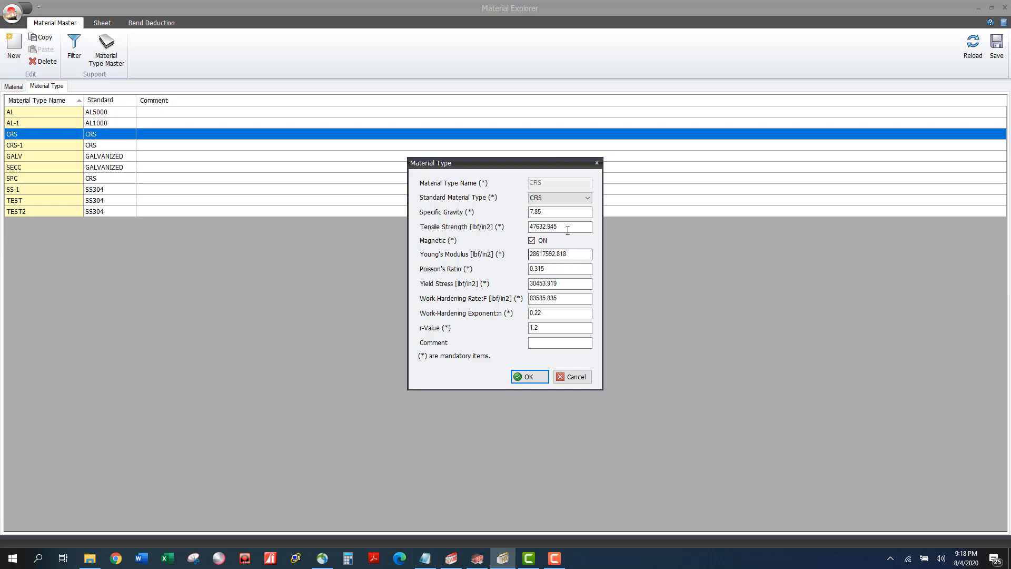
left_click(595, 164)
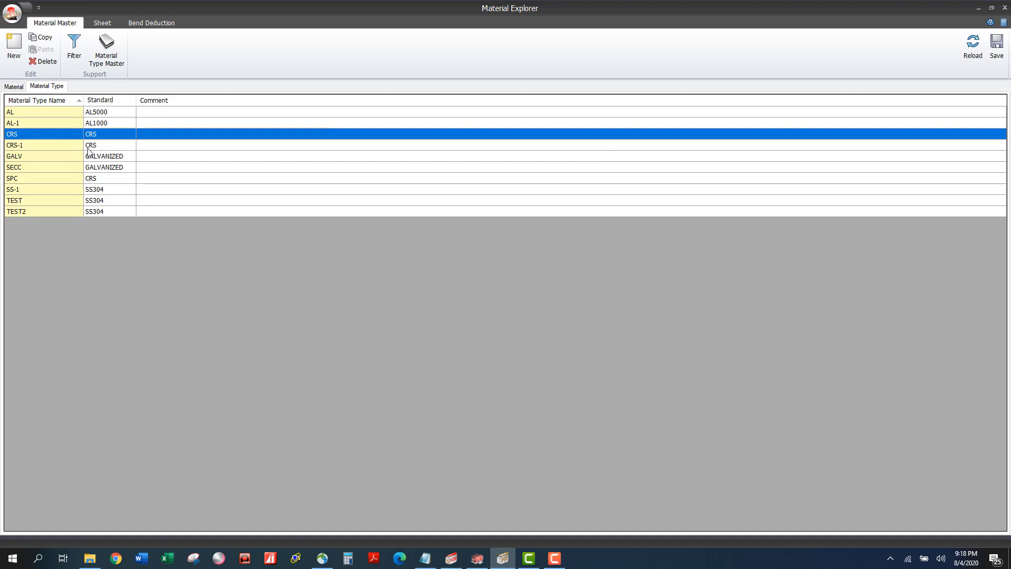
left_click(14, 87)
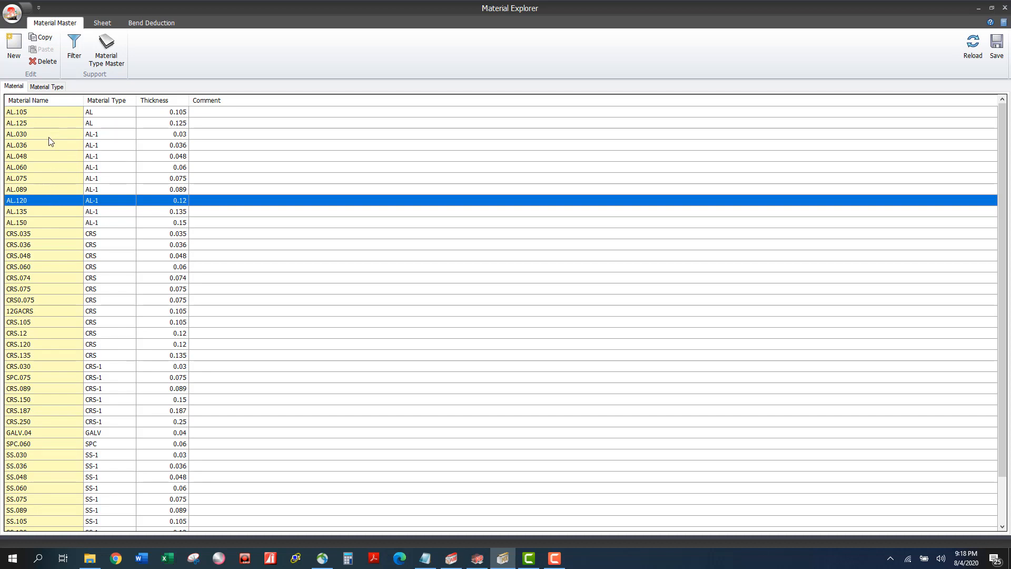
left_click(49, 137)
left_click(45, 146)
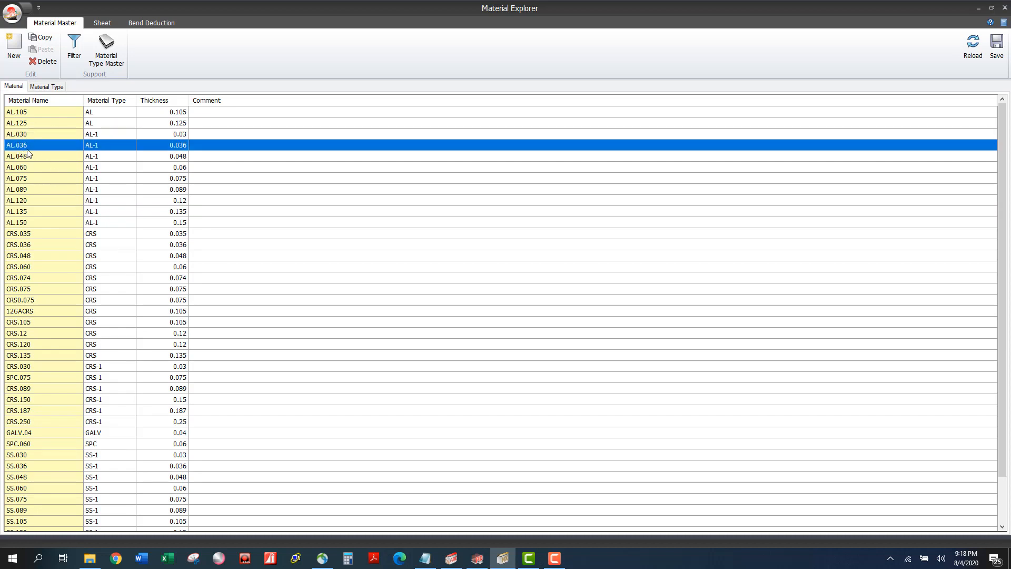
left_click(132, 159)
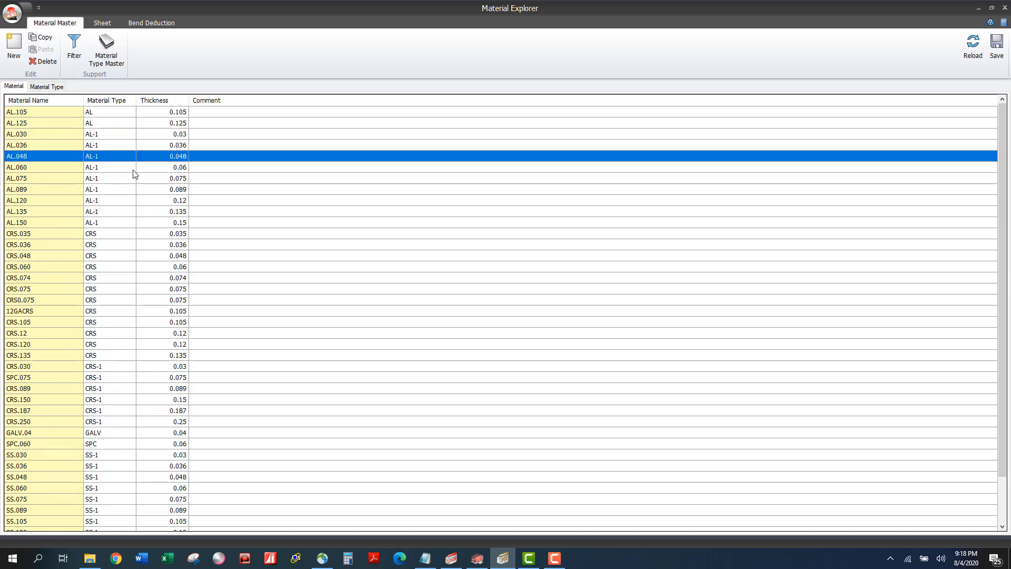
left_click(120, 170)
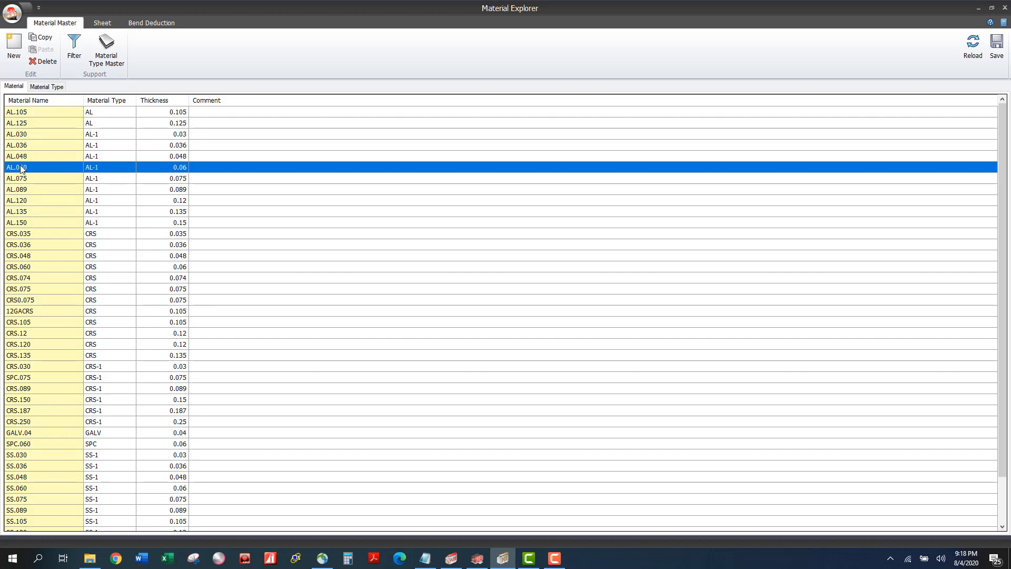
left_click(139, 182)
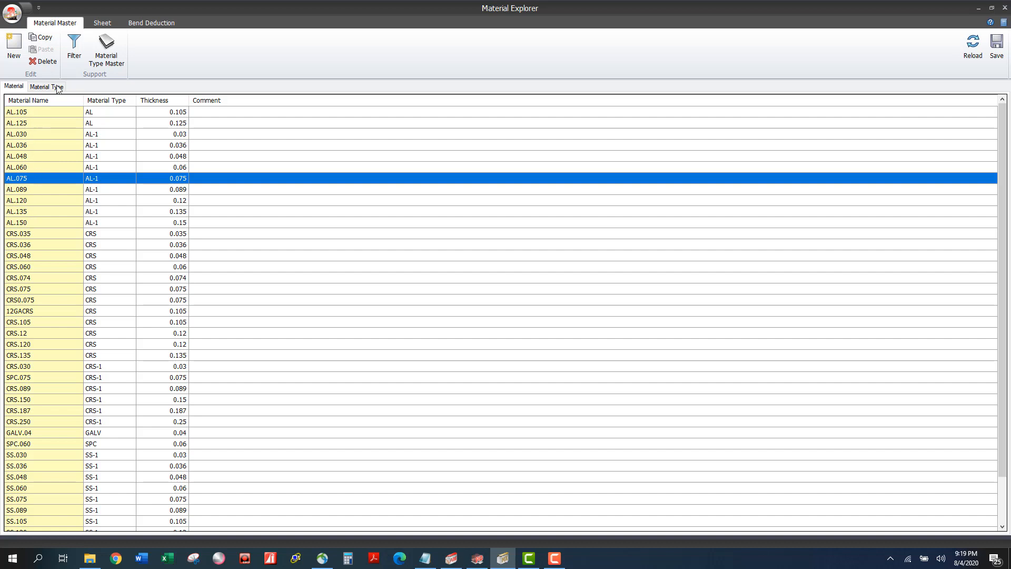
Review the standard sheet sizes defined in the Size Master list.
left_click(103, 24)
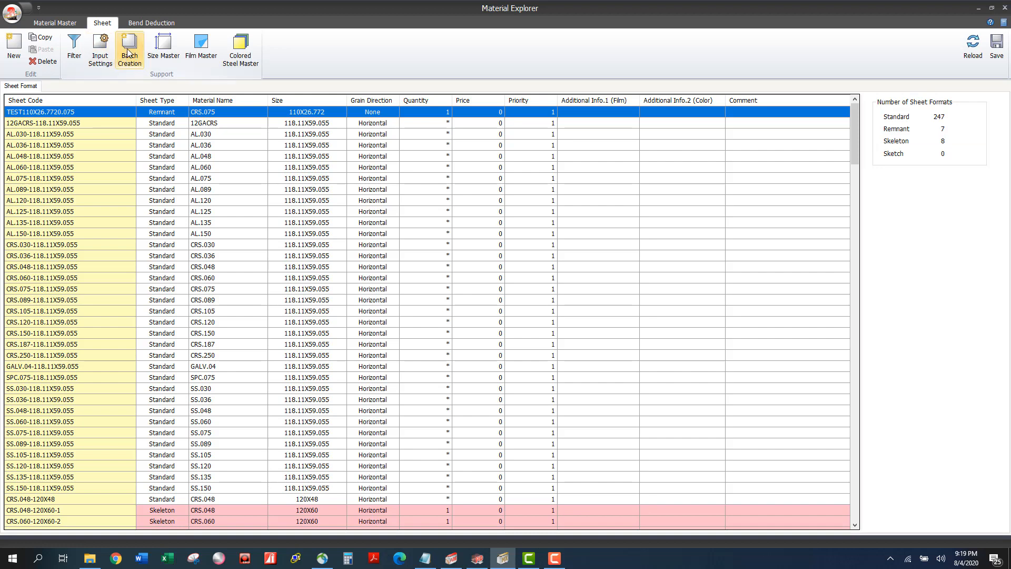
left_click(162, 55)
scroll(497, 249, "down", 1)
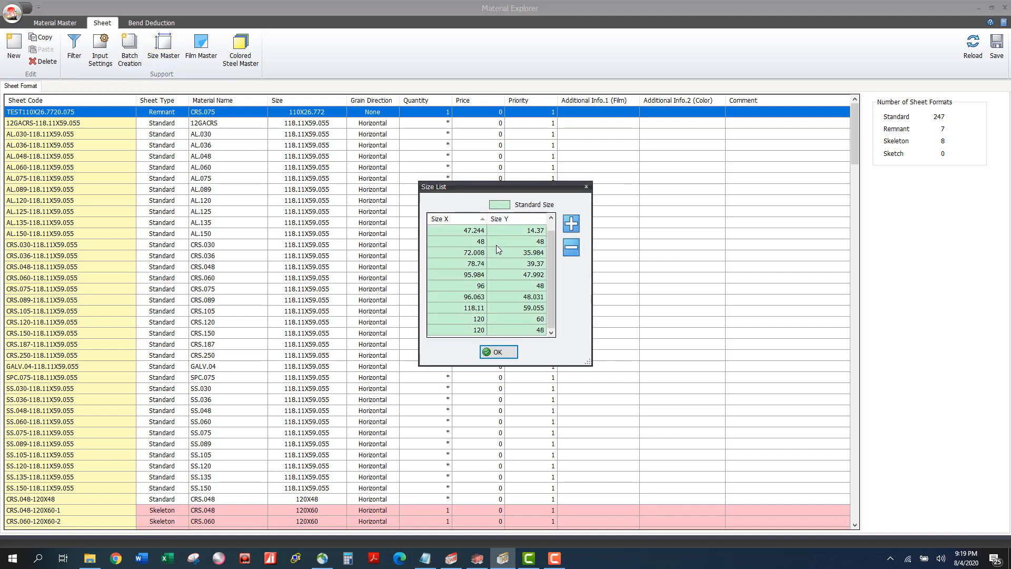
scroll(525, 323, "up", 1)
scroll(525, 323, "down", 1)
left_click(498, 352)
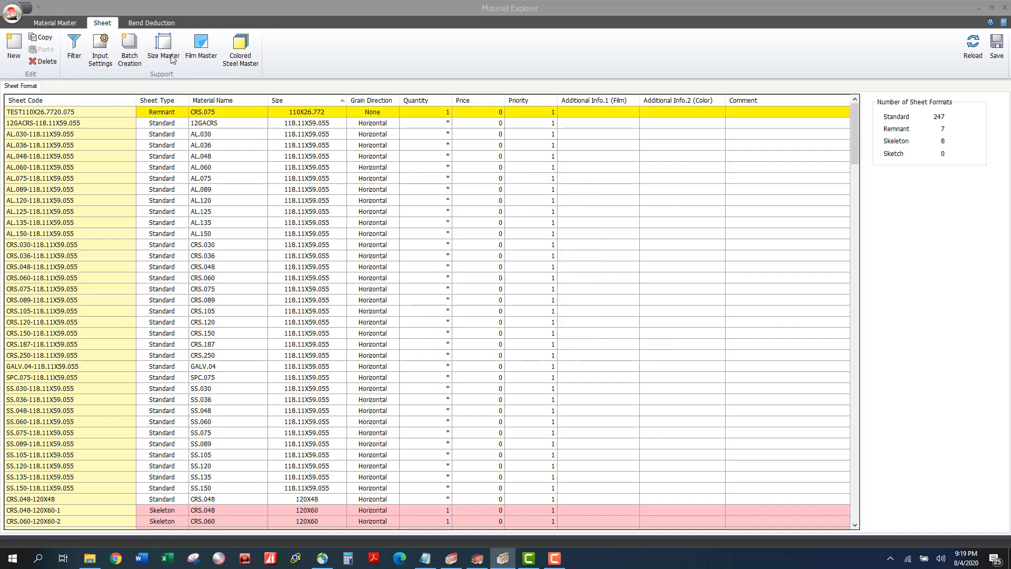
Examine the materials and sizes offered for batch creation of standard sheets, without creating any.
left_click(132, 55)
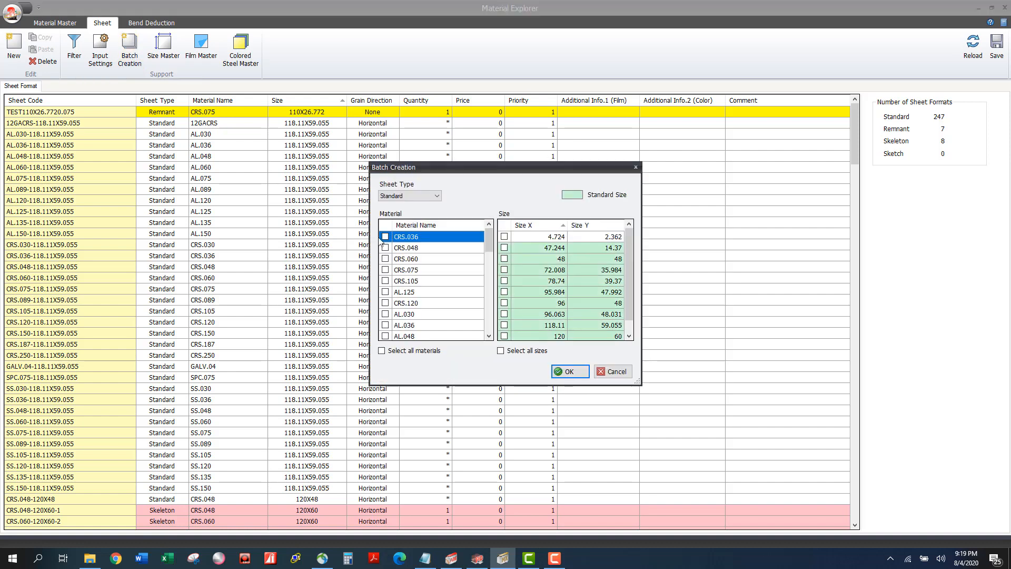
scroll(383, 255, "down", 2)
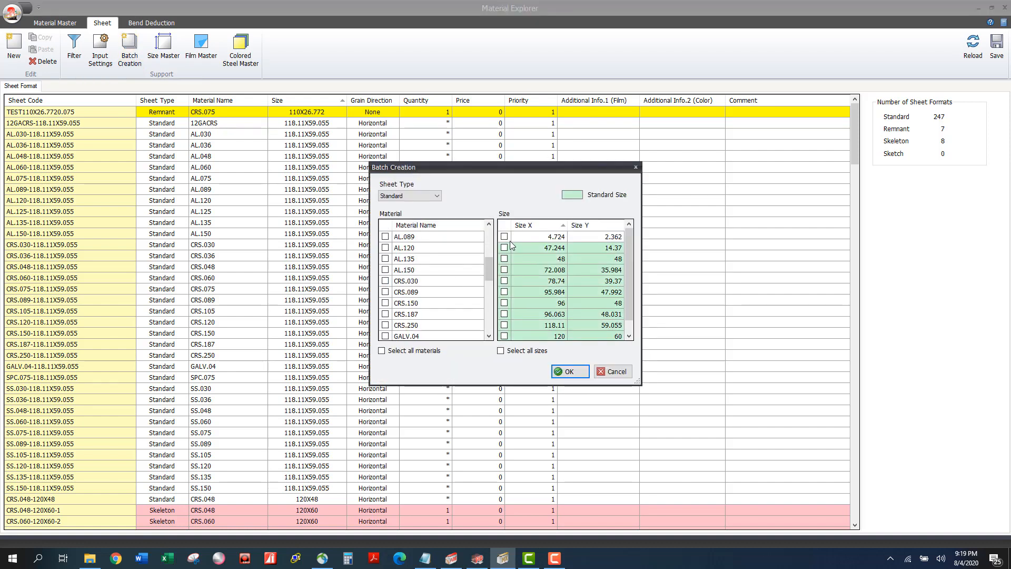
scroll(504, 249, "down", 1)
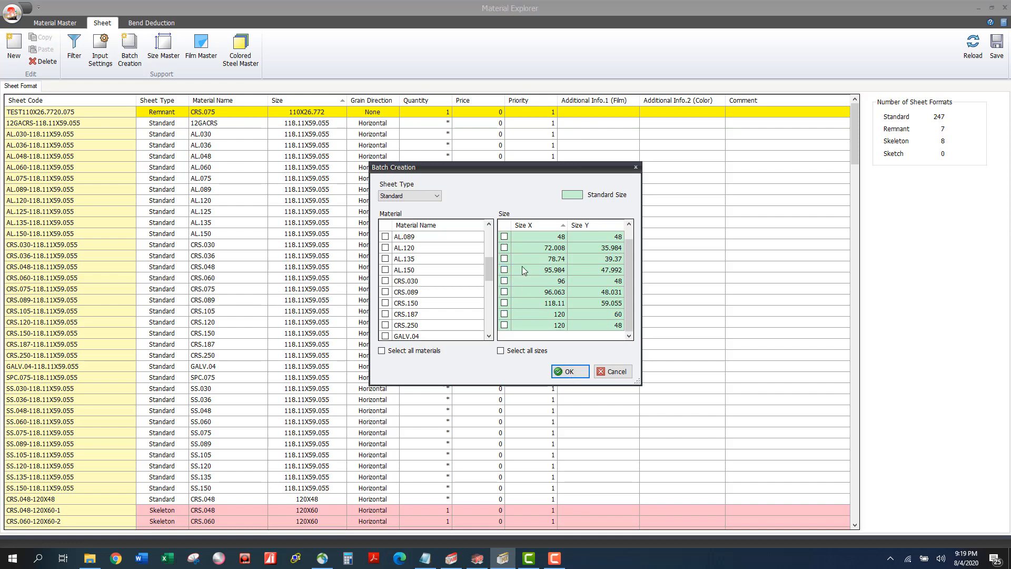
scroll(568, 275, "up", 1)
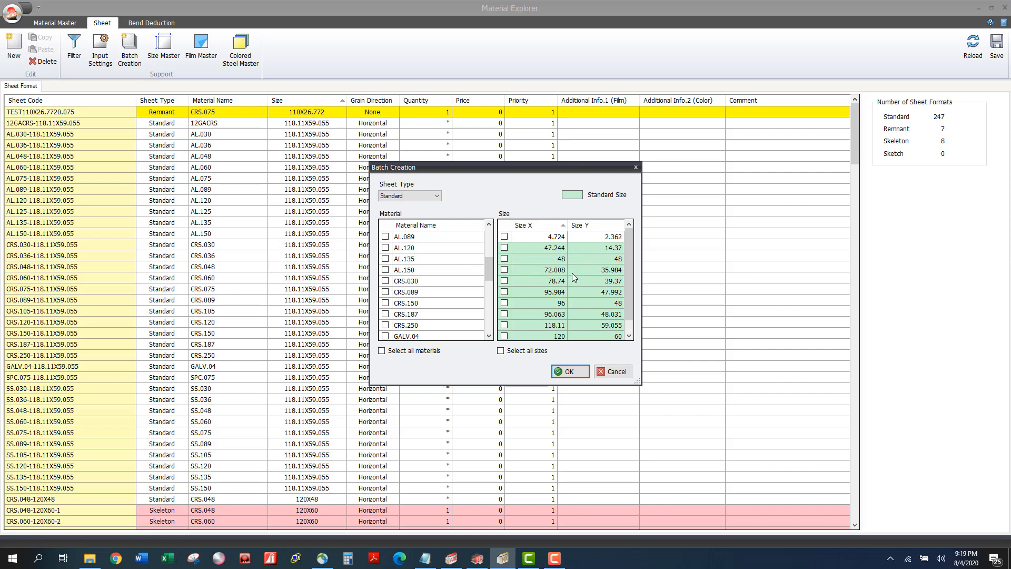
left_click(628, 374)
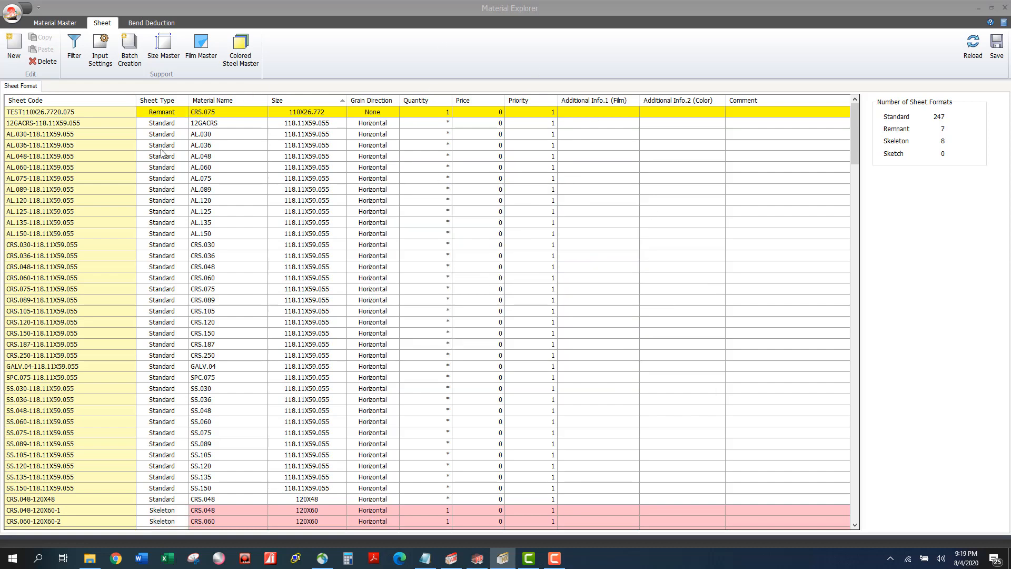
Create a new normal bend property in the bend deduction data for material CRS.036.
left_click(153, 23)
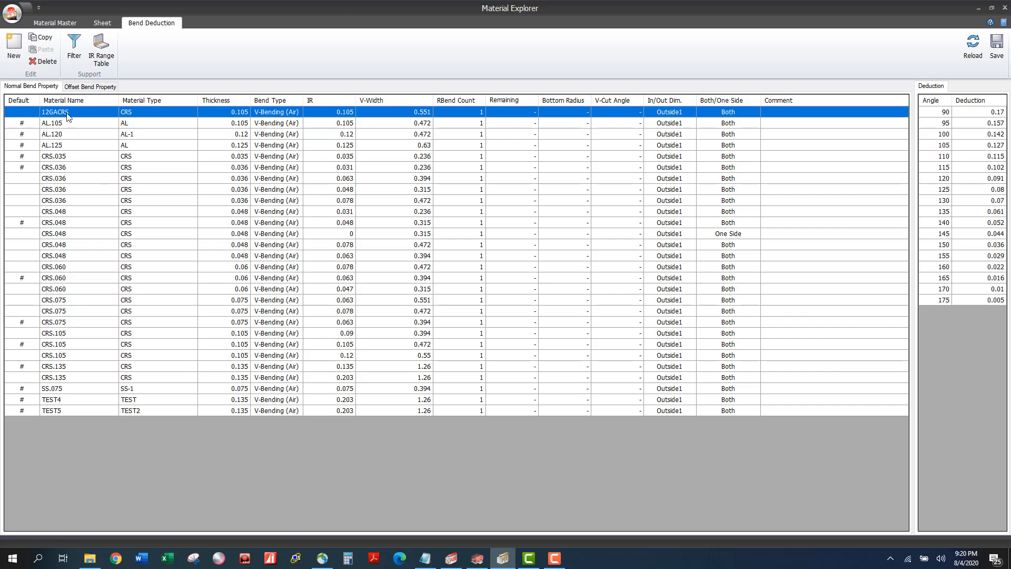
left_click(14, 45)
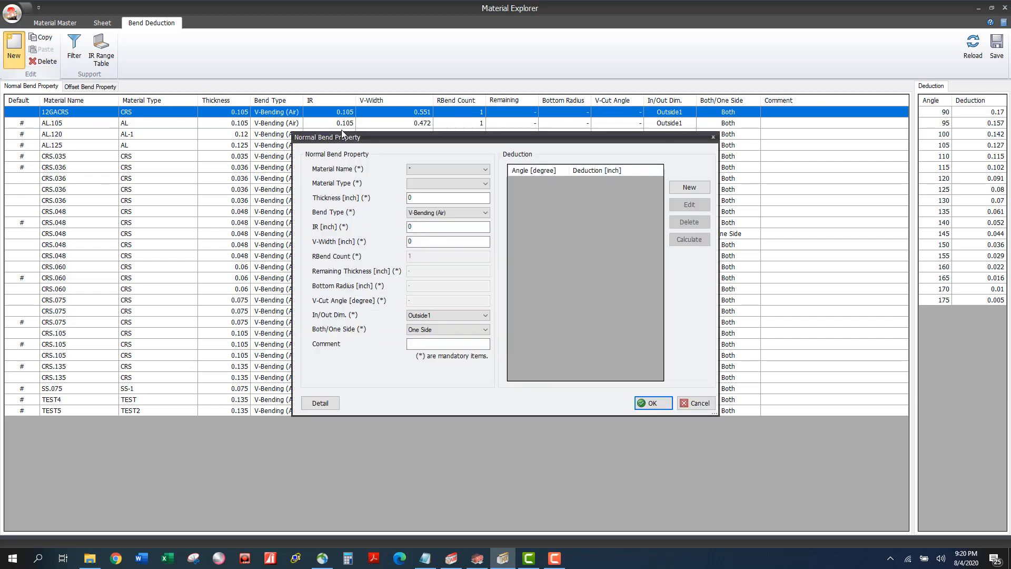
left_click(432, 168)
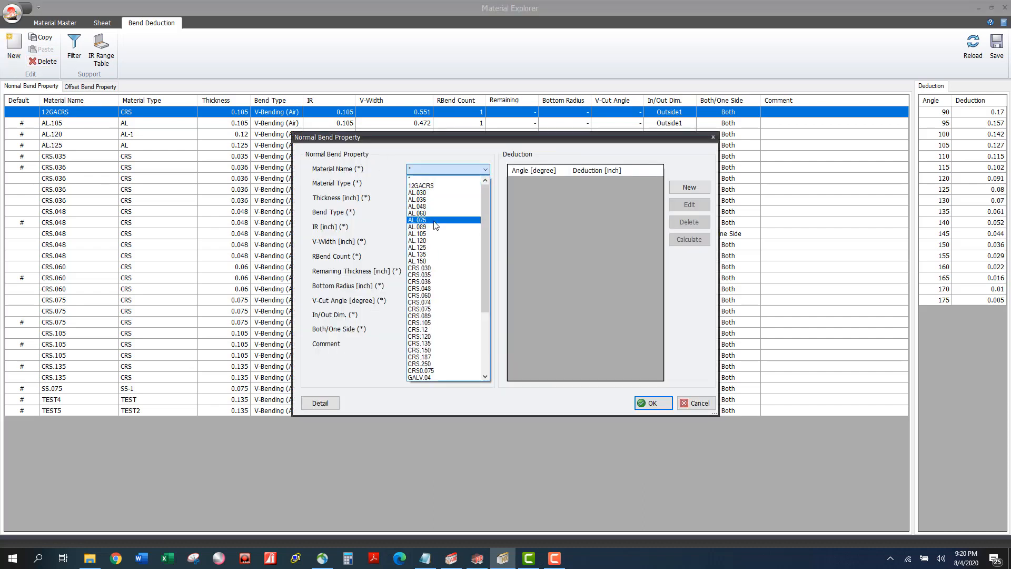
left_click(435, 281)
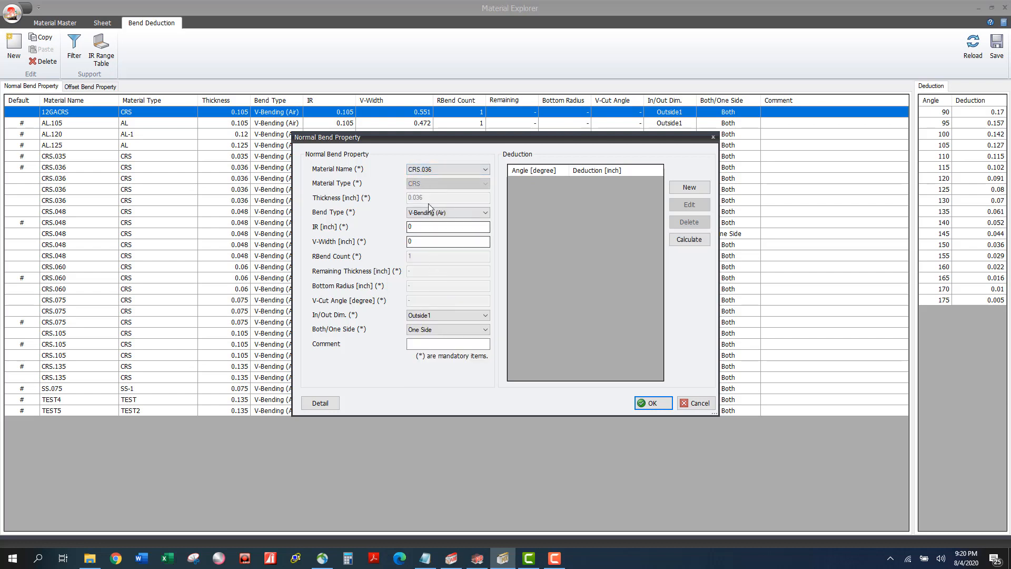
Set the bend property's IR to 0.036 inch, V-width to 0.236 inch and Both/One Side to Both.
left_click(437, 231)
type(".036")
left_click(439, 242)
type("0.236")
left_click(458, 330)
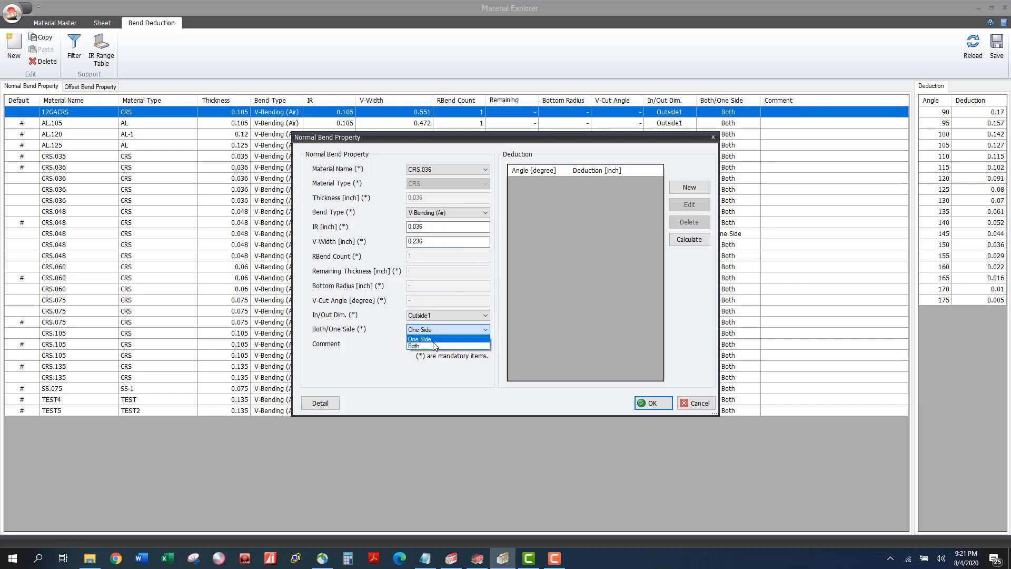
left_click(431, 346)
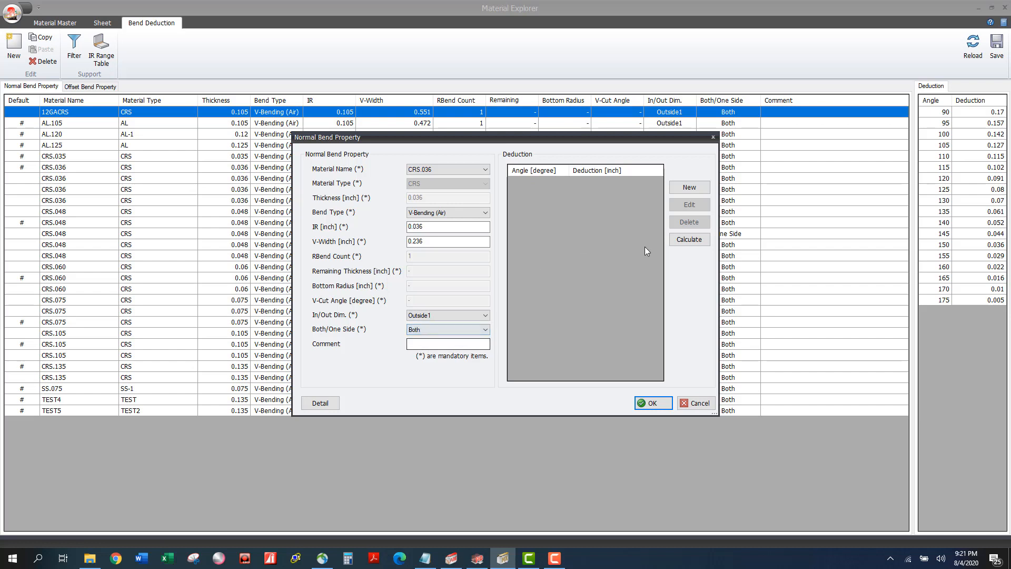
Set up the automatic deduction calculation with an angle range from 90 to 175 degrees at a pitch of 5.
left_click(687, 244)
left_click(416, 120)
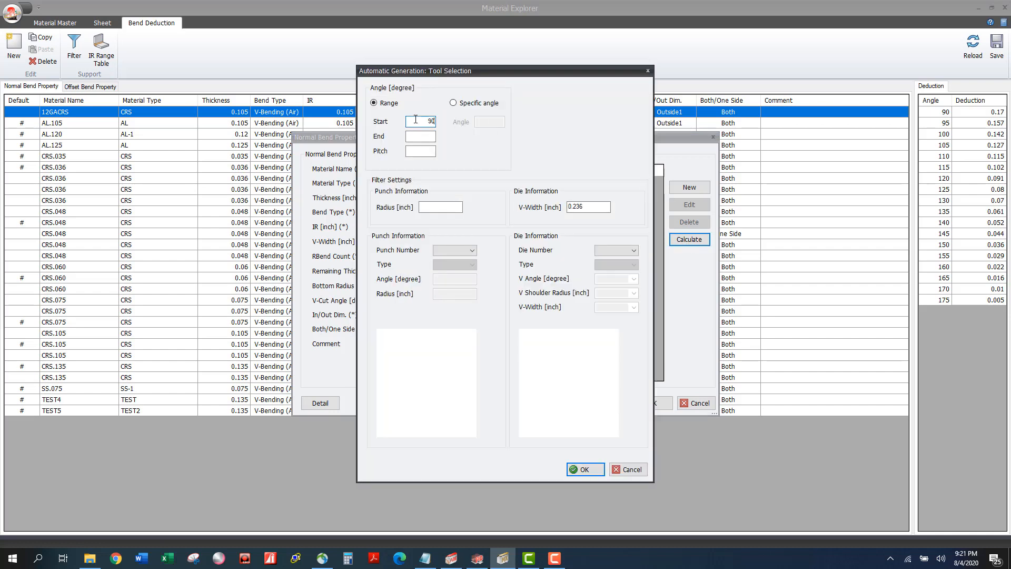
key("Tab")
type("175")
key("Tab")
Choose punch 904061 and die 970062 for the calculation and generate the deduction values.
left_click(469, 251)
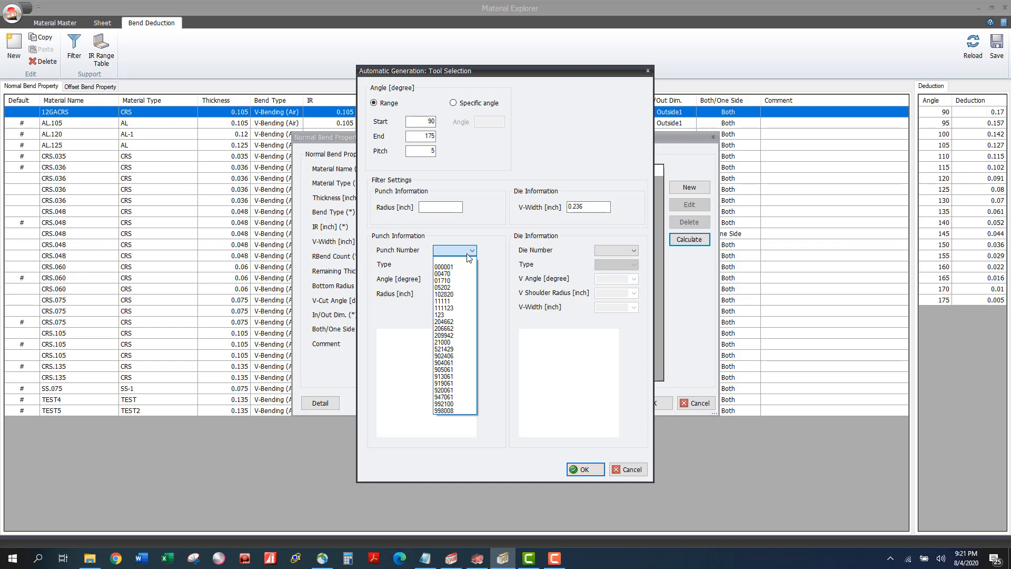
left_click(456, 363)
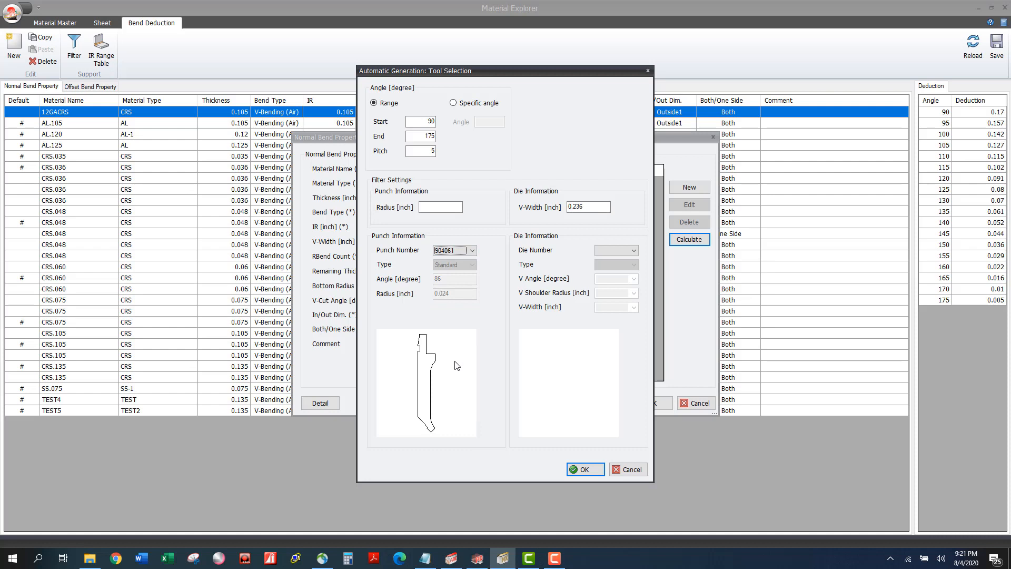
left_click(633, 251)
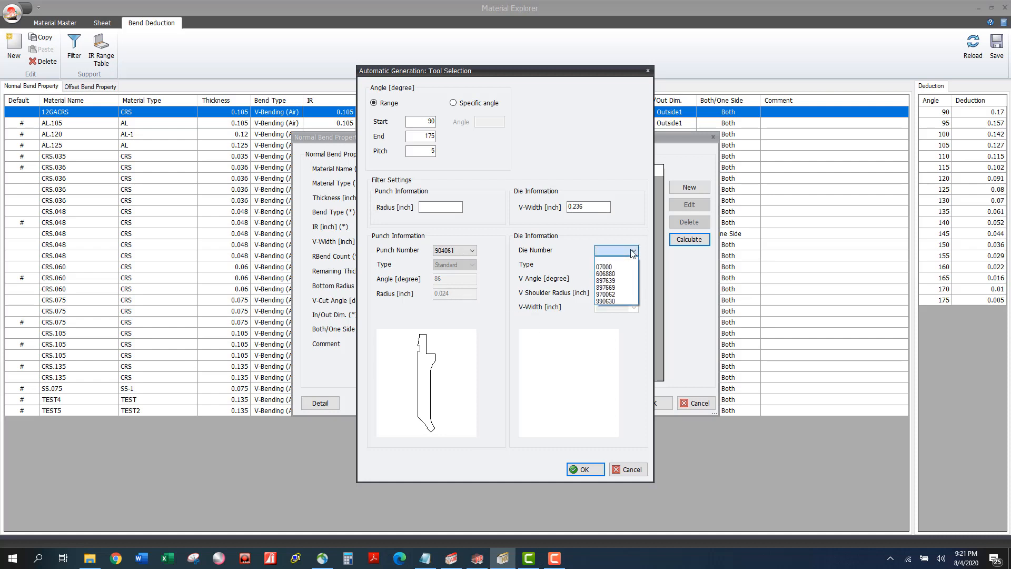
left_click(614, 294)
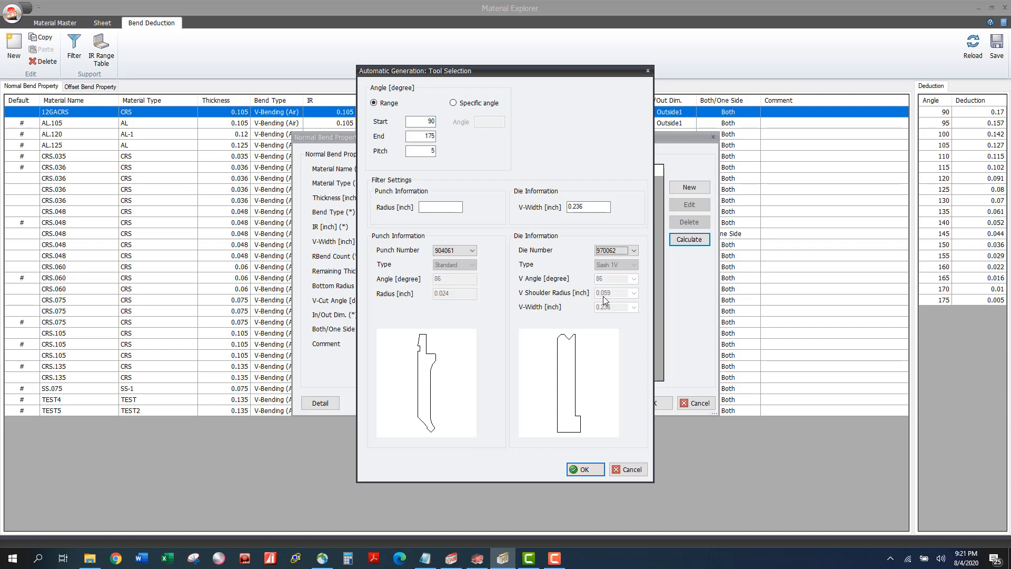
left_click(586, 470)
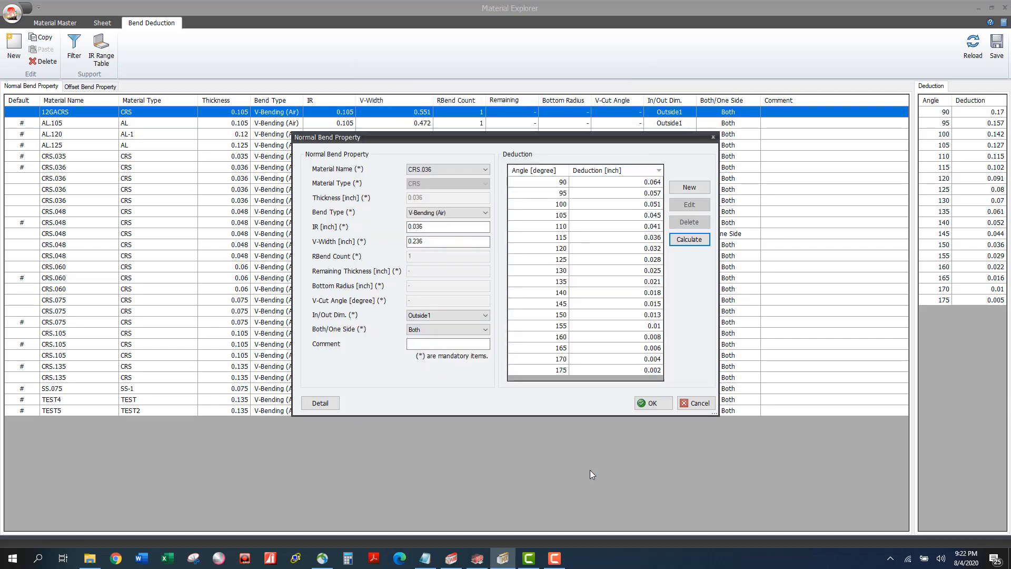
Review the calculated deductions across the 90 to 175 degree angle range.
left_click(606, 184)
left_click(605, 370)
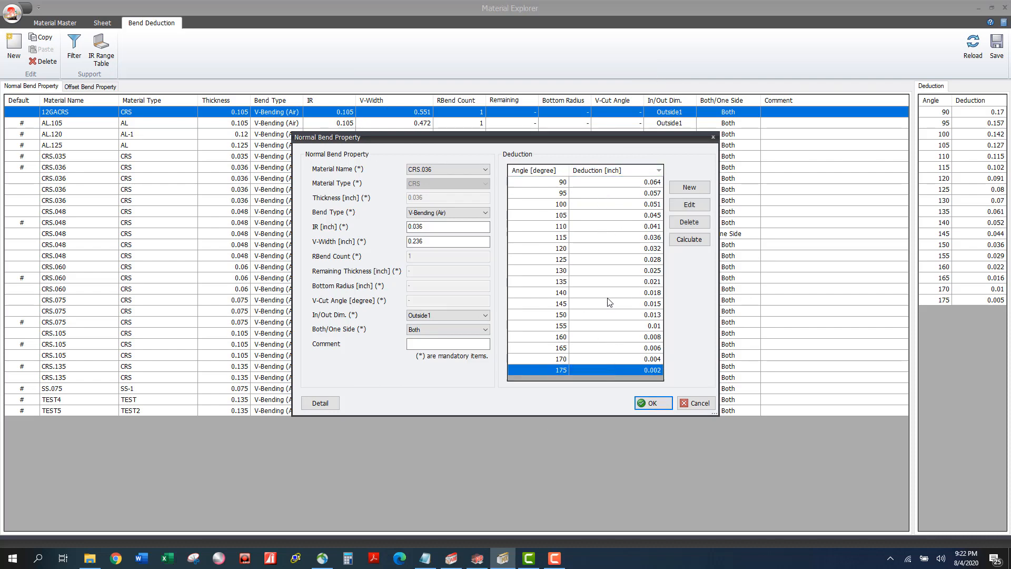
left_click(560, 182)
left_click(560, 193)
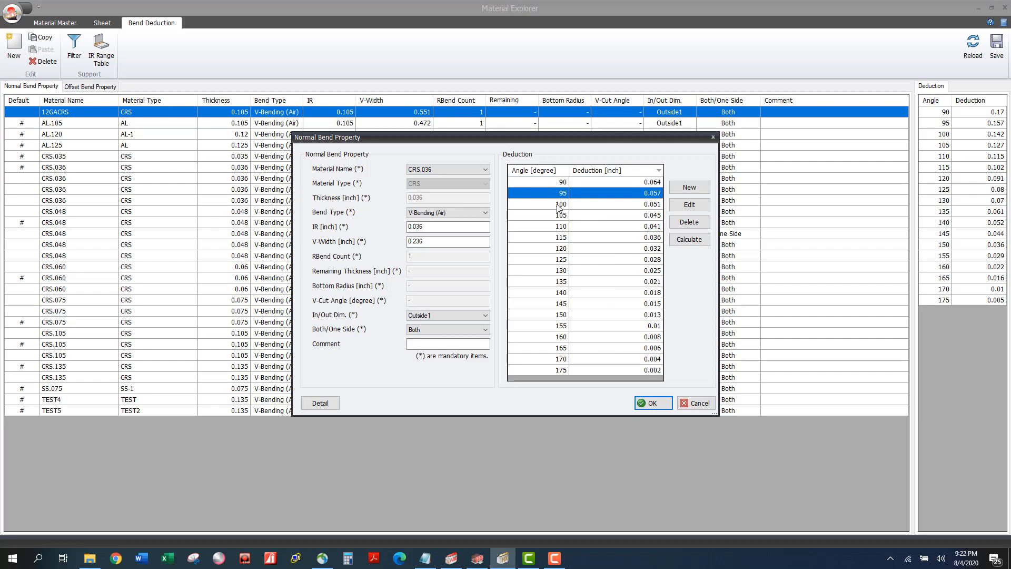
left_click(558, 205)
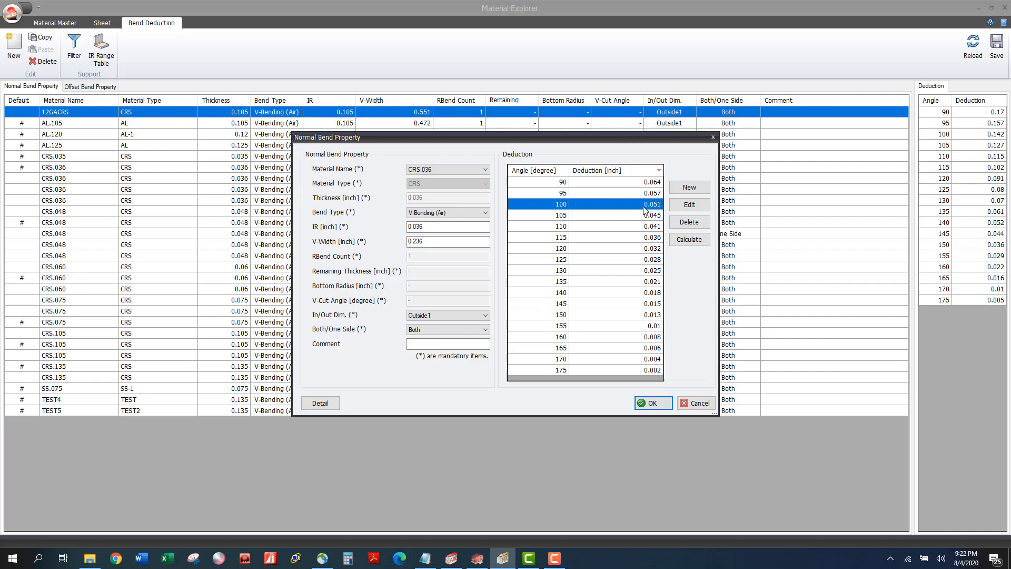
Set the deduction for the 90 degree angle to 0.062 inch.
left_click(632, 184)
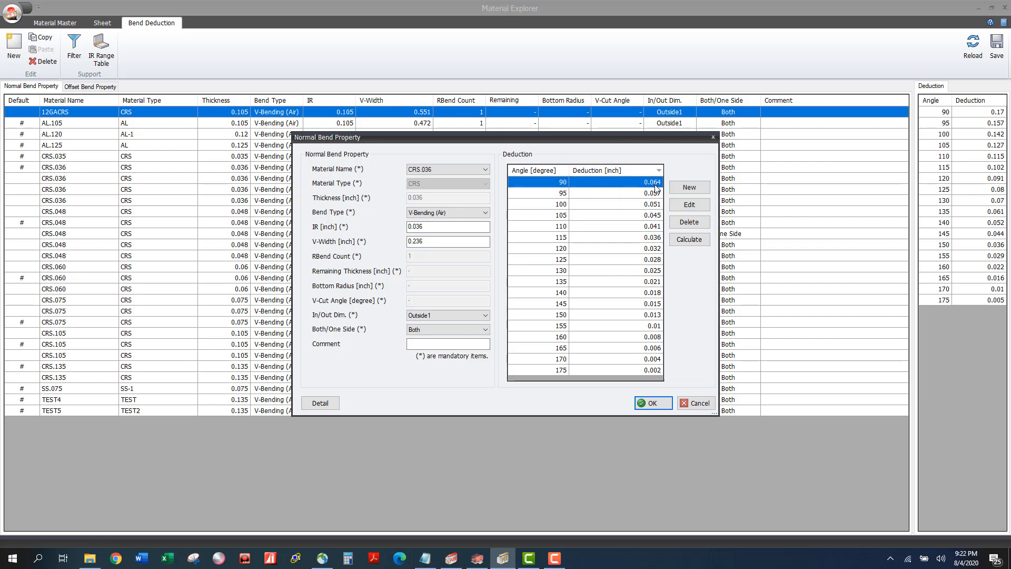
double_click(648, 185)
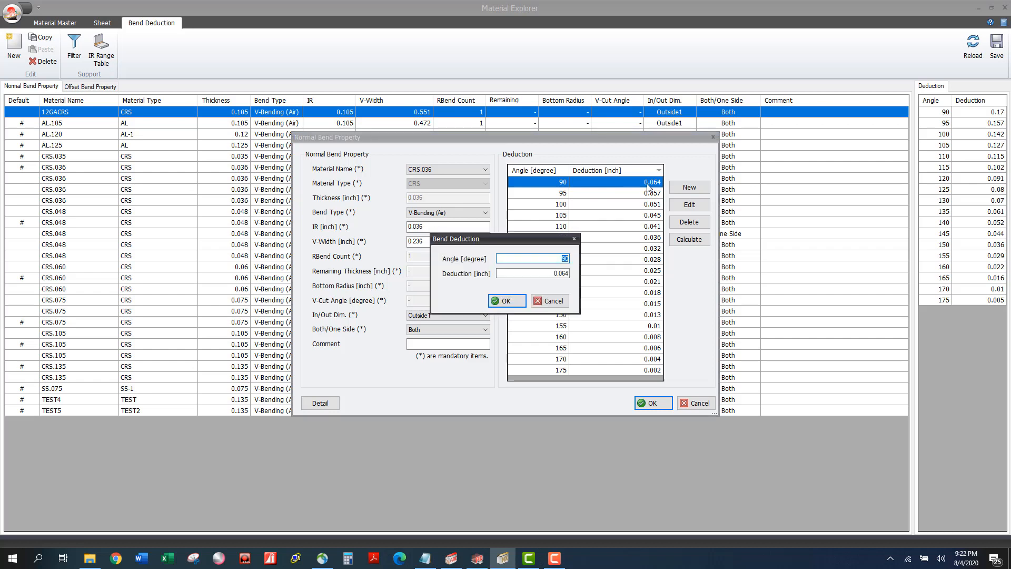
left_click(566, 274)
type(".062")
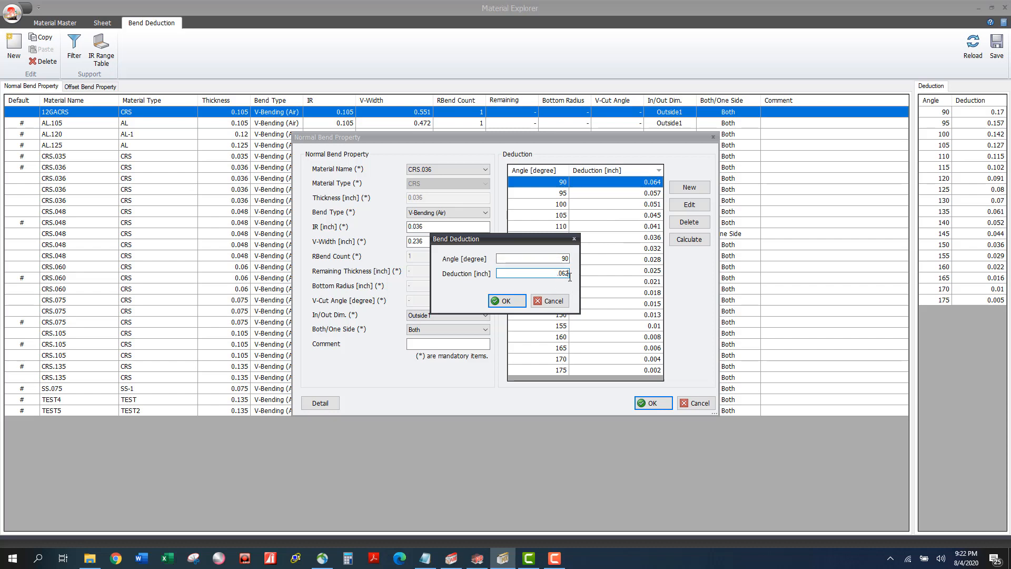
left_click(507, 301)
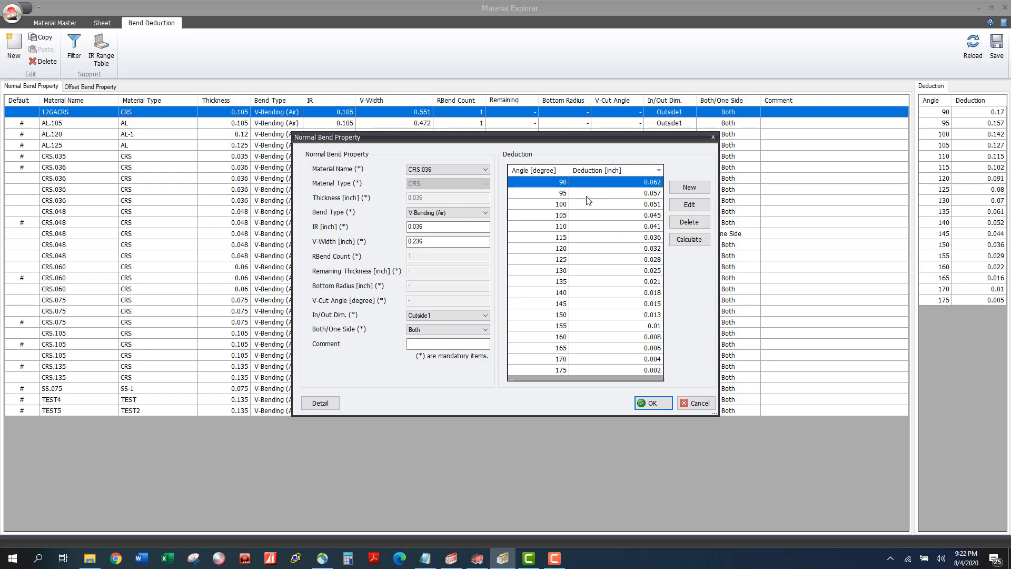
Add a 92 degree angle with a deduction of 0.06 inch and accept the CRS.036 bend property.
left_click(690, 187)
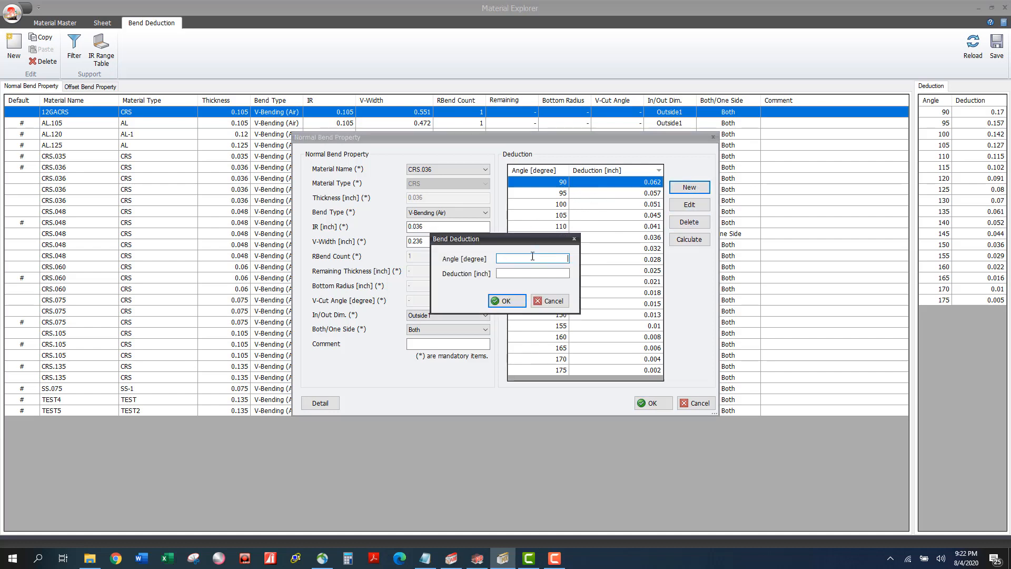
type("92")
key("Tab")
type(".06")
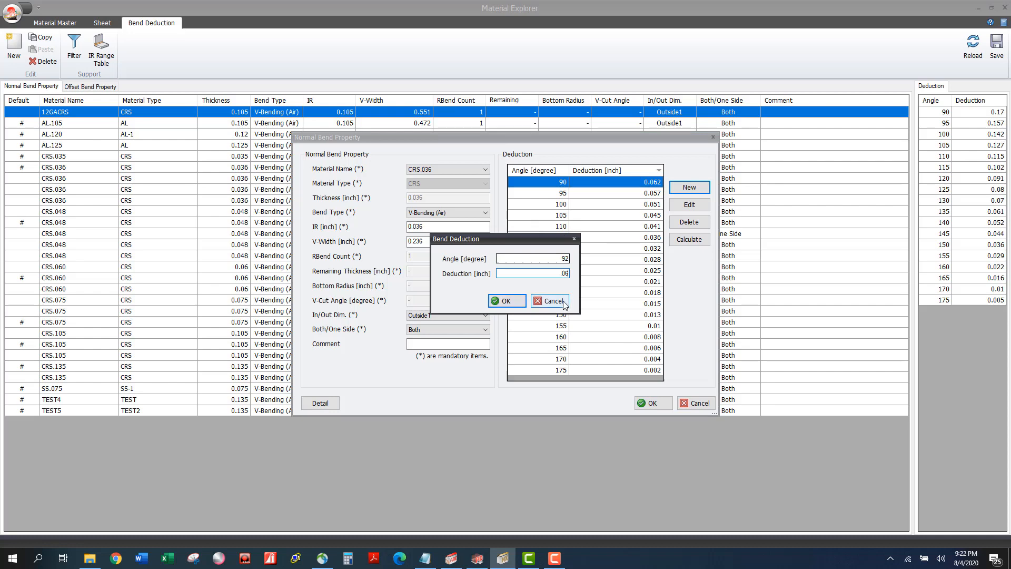
left_click(518, 304)
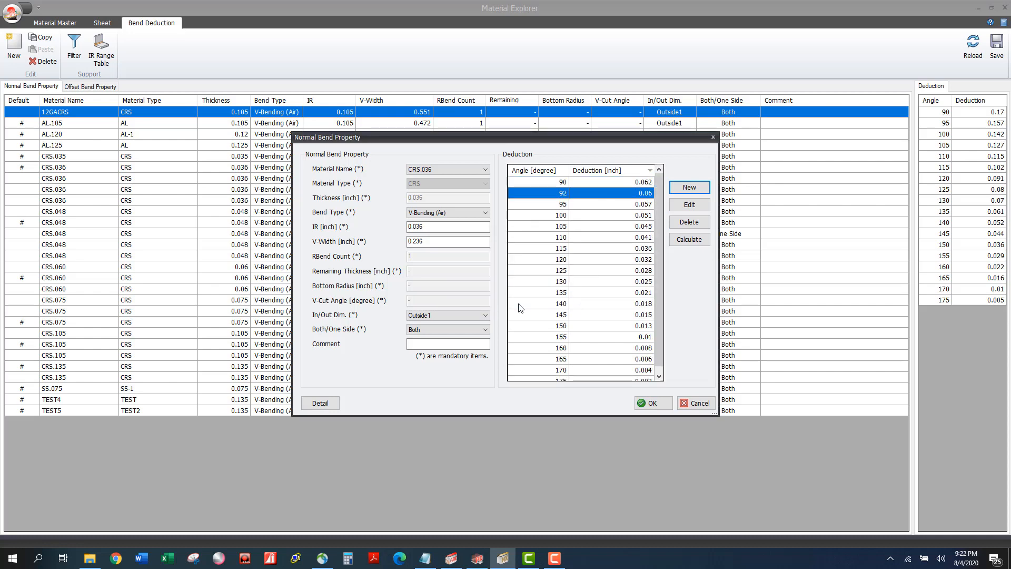
left_click(651, 403)
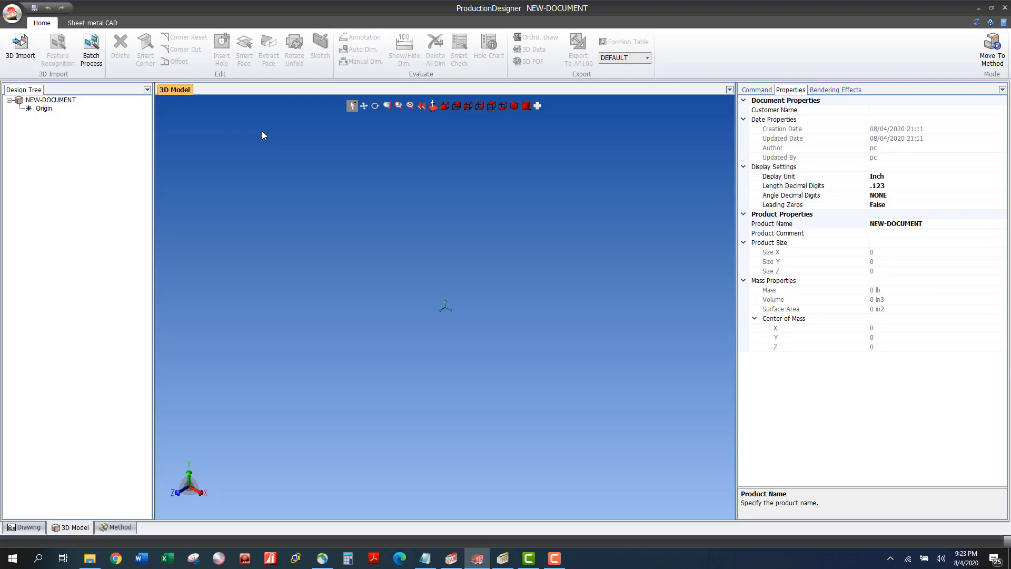
In ProductionDesigner, import the Base Assm assembly from the DEMO ASSM folder with all supported file types shown.
left_click(20, 46)
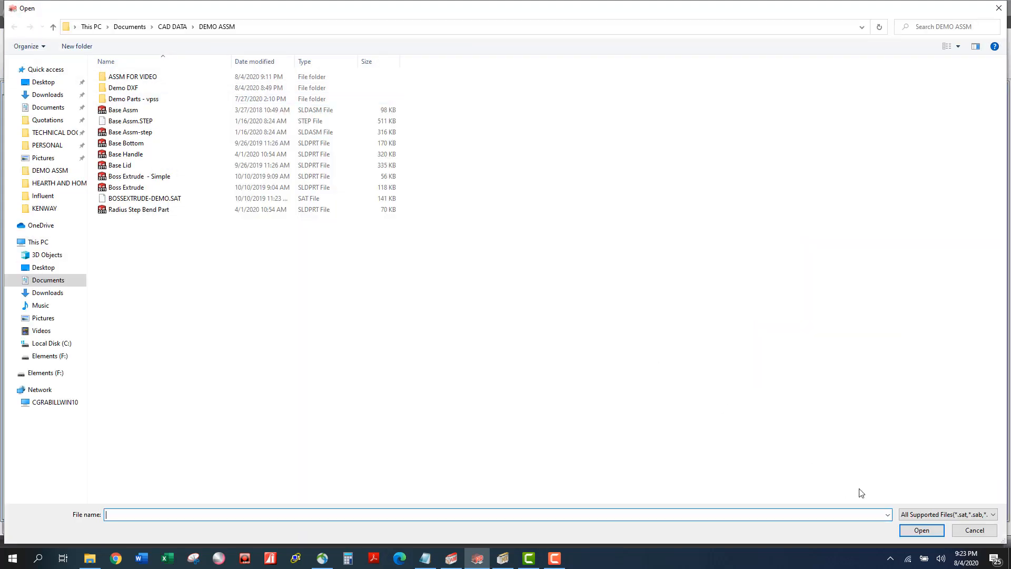
left_click(947, 515)
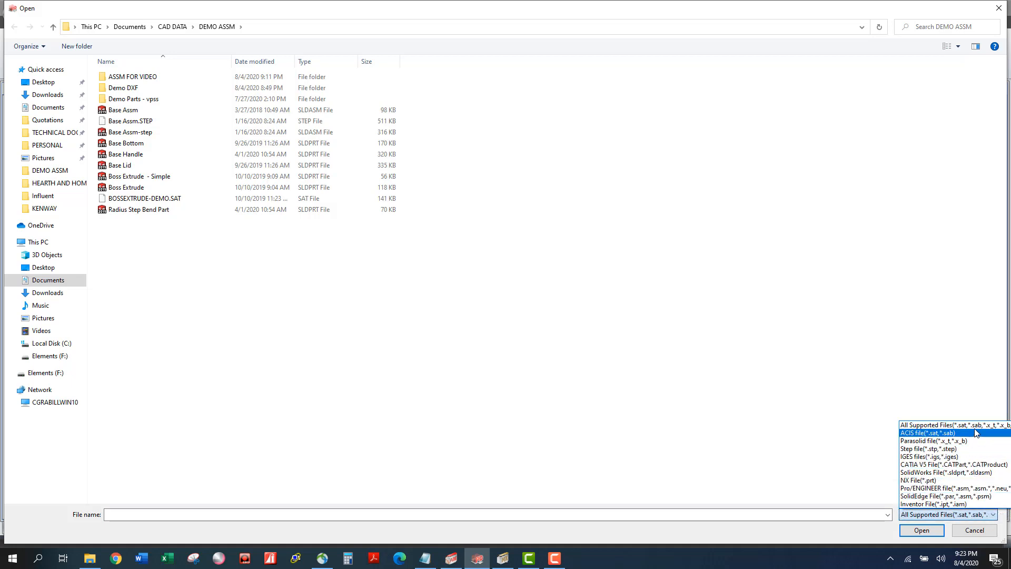
left_click(930, 424)
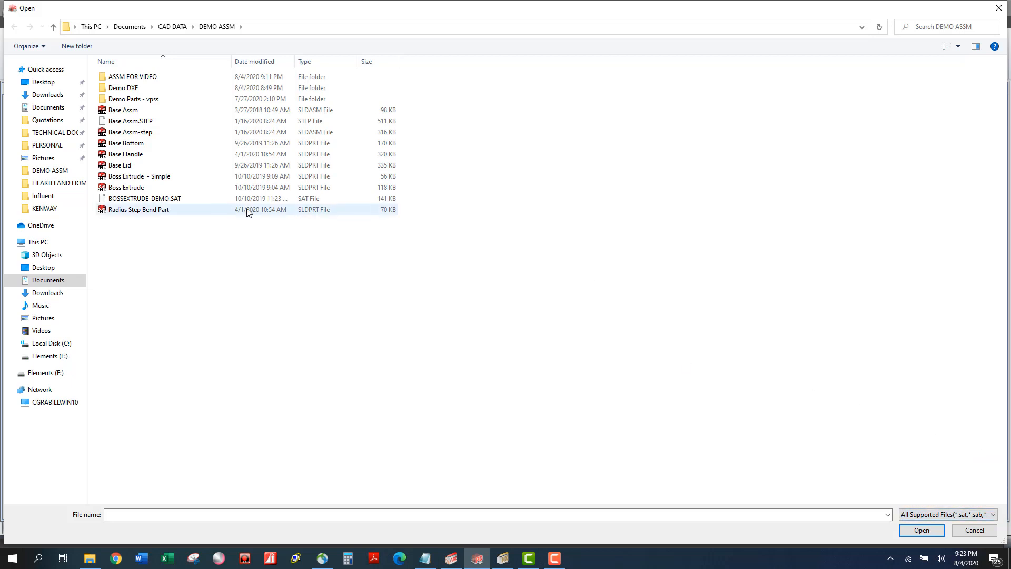
left_click(140, 110)
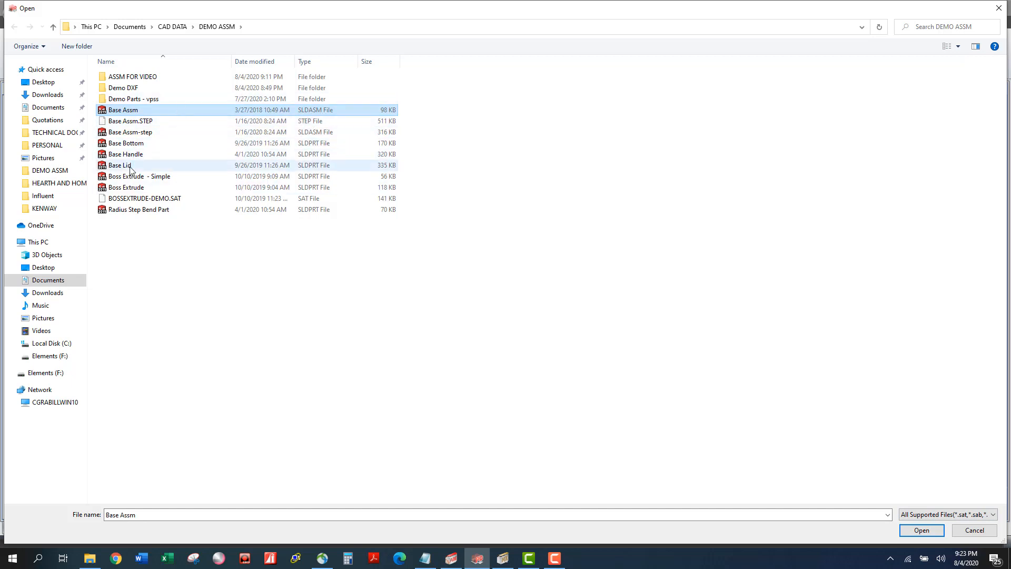
left_click(921, 531)
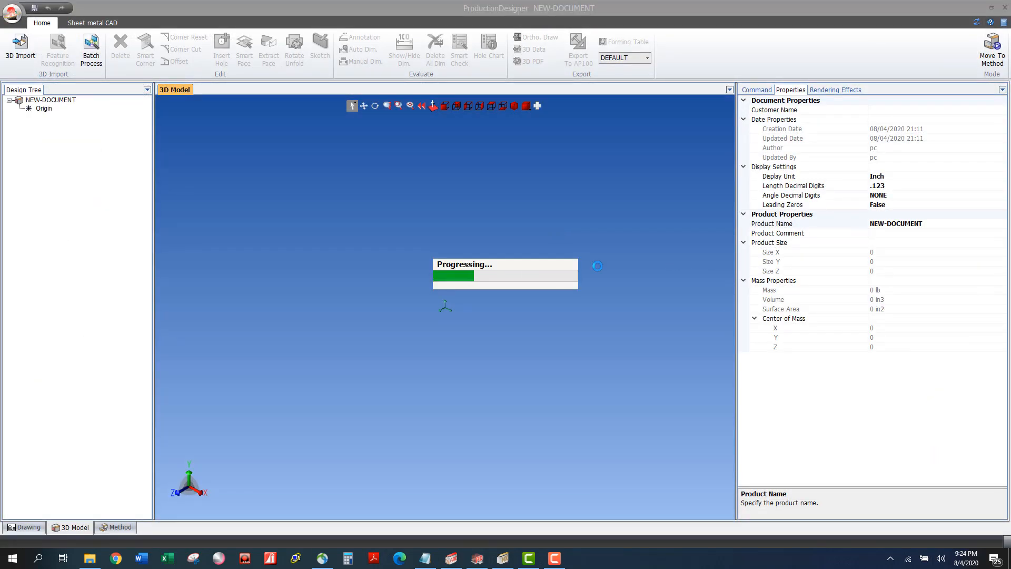
Inspect the imported box assembly, start Batch Process and preview its target parts BASEBOTTOM, BASELID and BASEHANDLE.
left_click_drag(598, 267, 567, 216)
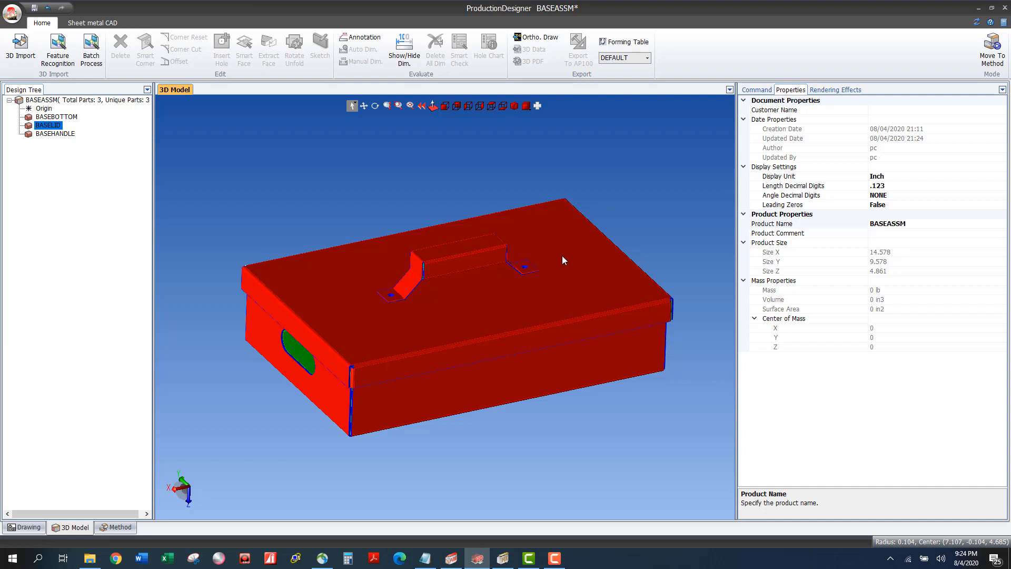
left_click_drag(531, 261, 545, 282)
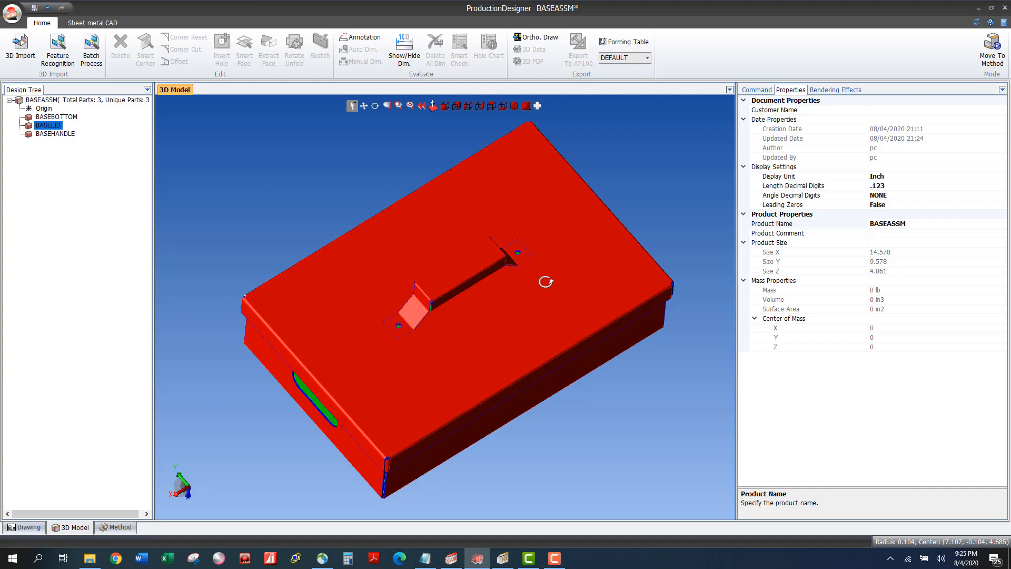
left_click_drag(562, 292, 571, 284)
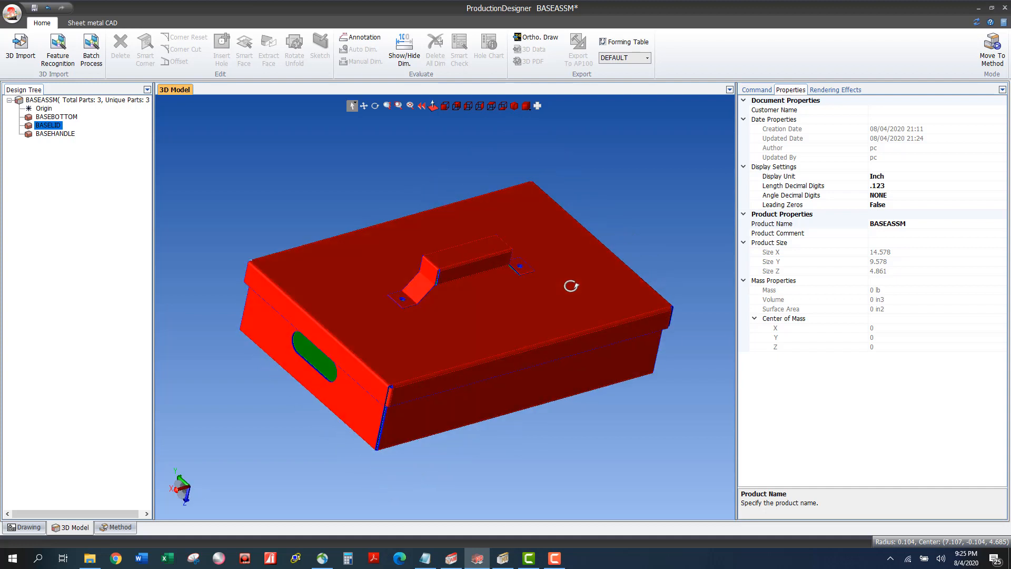
left_click(91, 46)
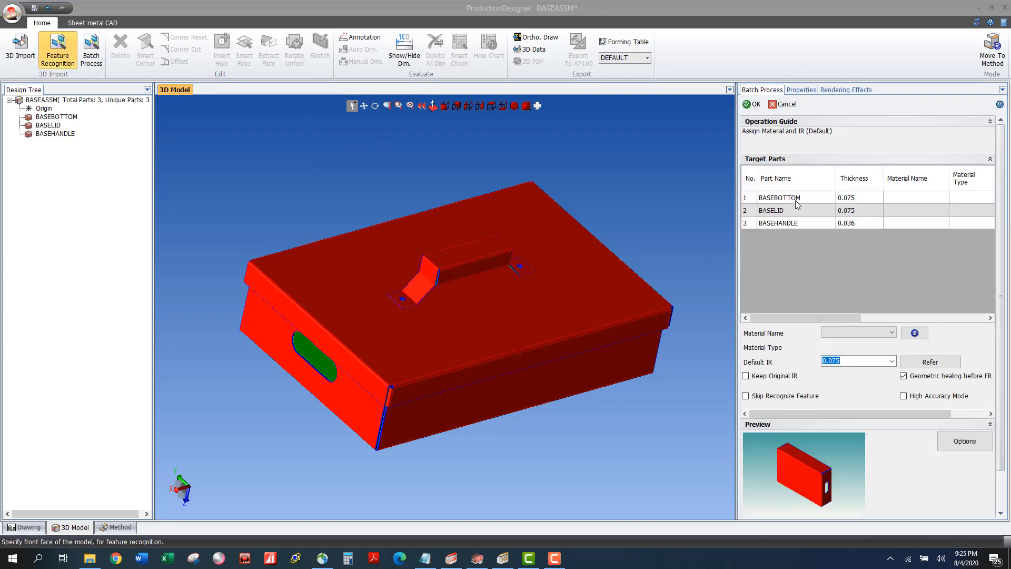
left_click(800, 199)
left_click(800, 199)
left_click(806, 211)
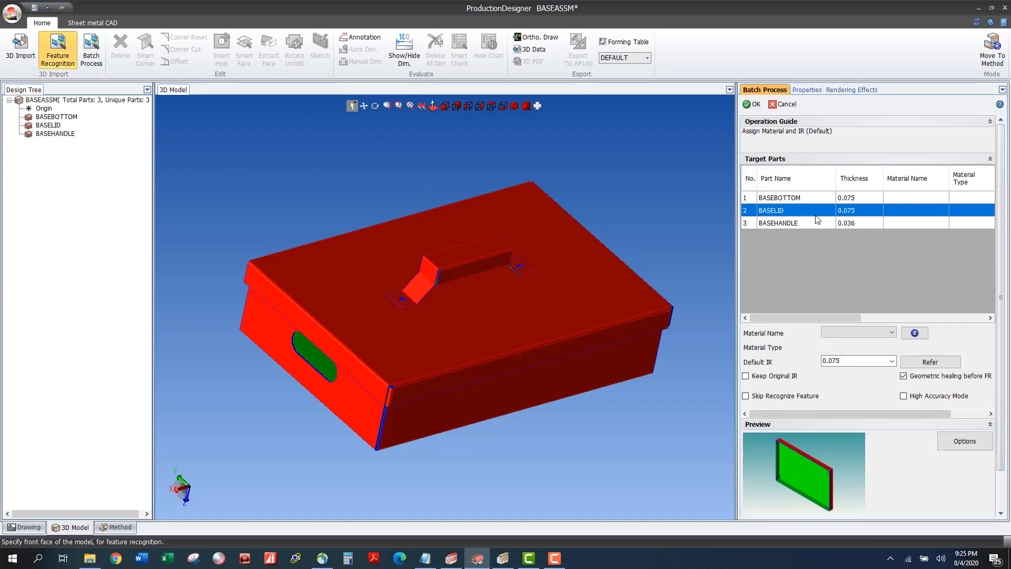
left_click(813, 221)
left_click(814, 211)
Assign material CRS.075 to both BASEBOTTOM and BASELID in the batch process.
left_click(856, 199)
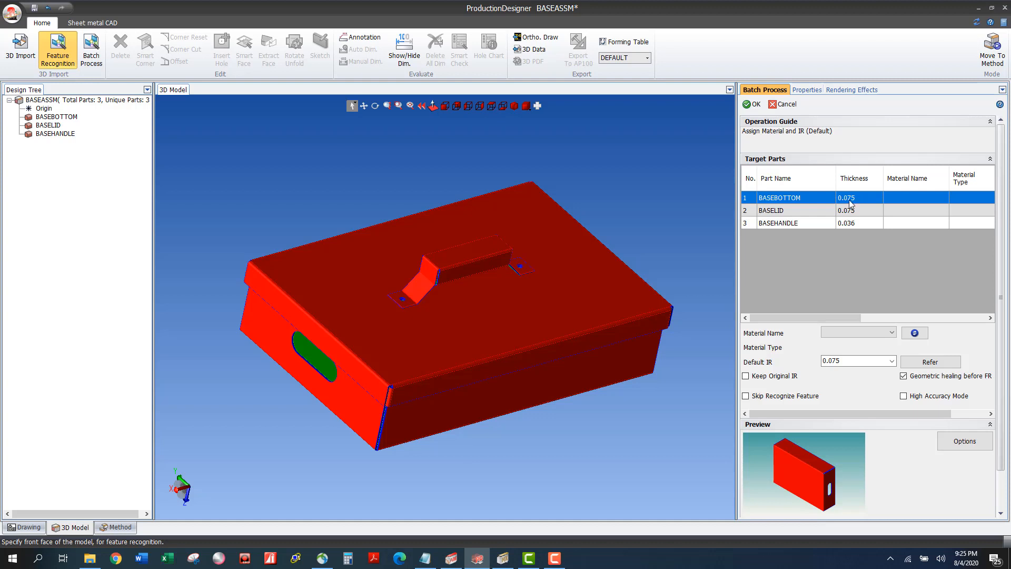
left_click(825, 210, "ctrl")
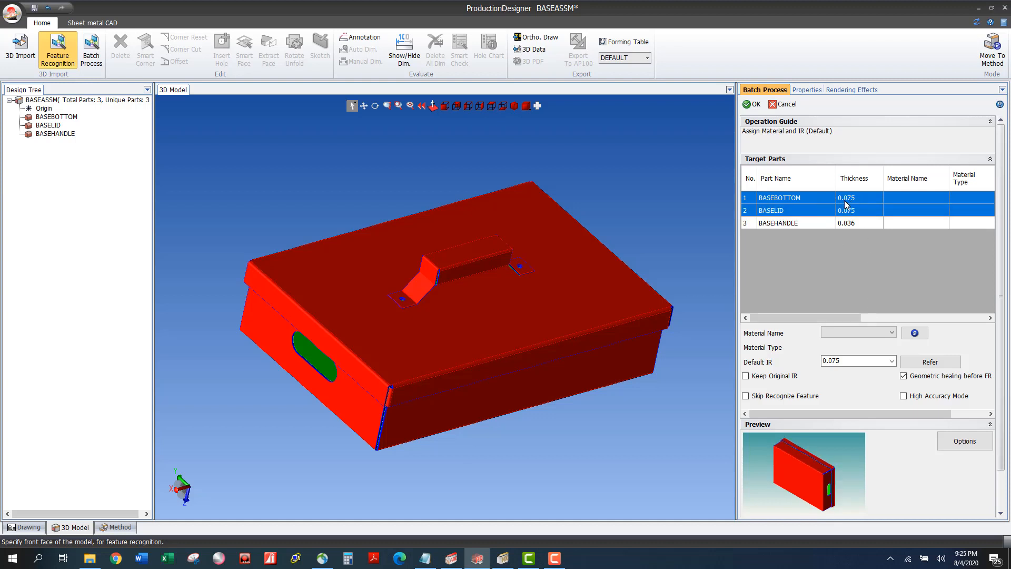
left_click(890, 332)
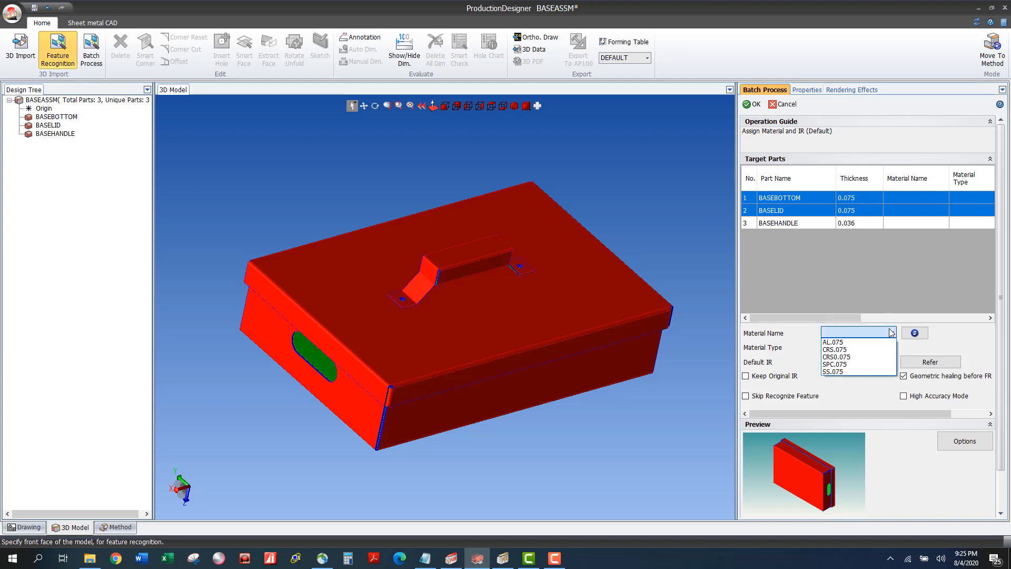
left_click(848, 350)
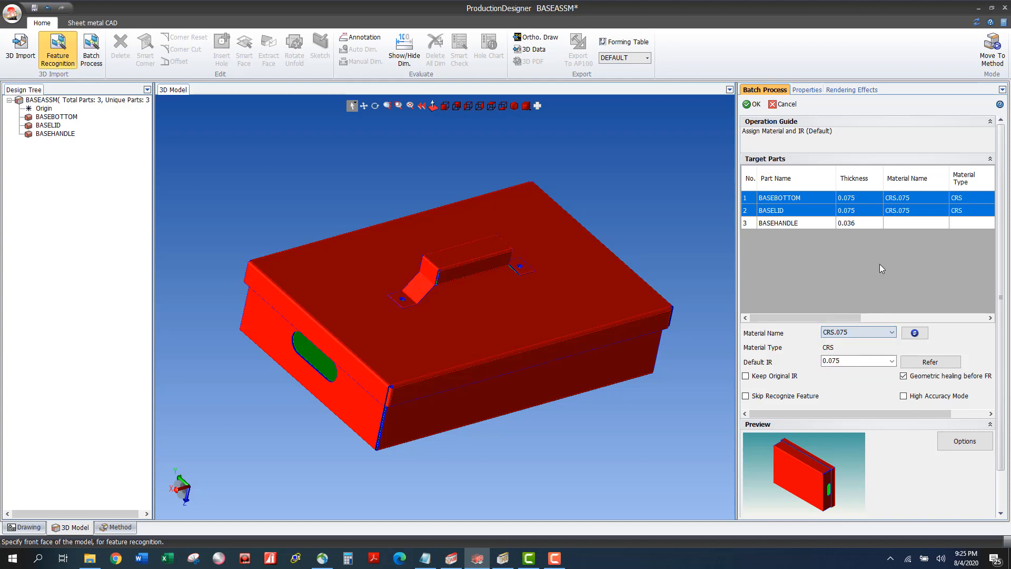
Assign material CRS.036 to BASEHANDLE and run the batch process on the assembly.
left_click(814, 227)
left_click(892, 332)
left_click(856, 351)
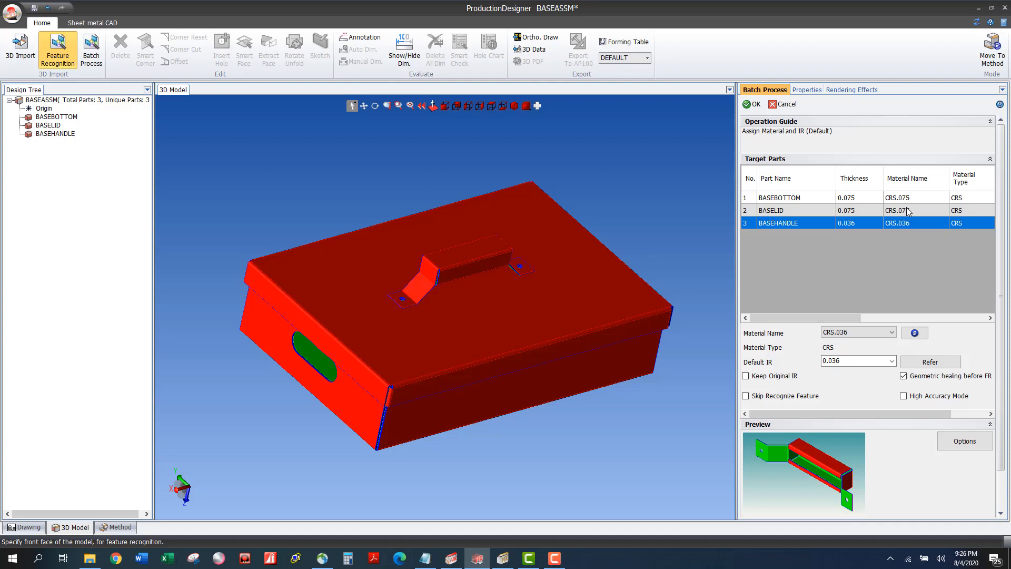
left_click(753, 105)
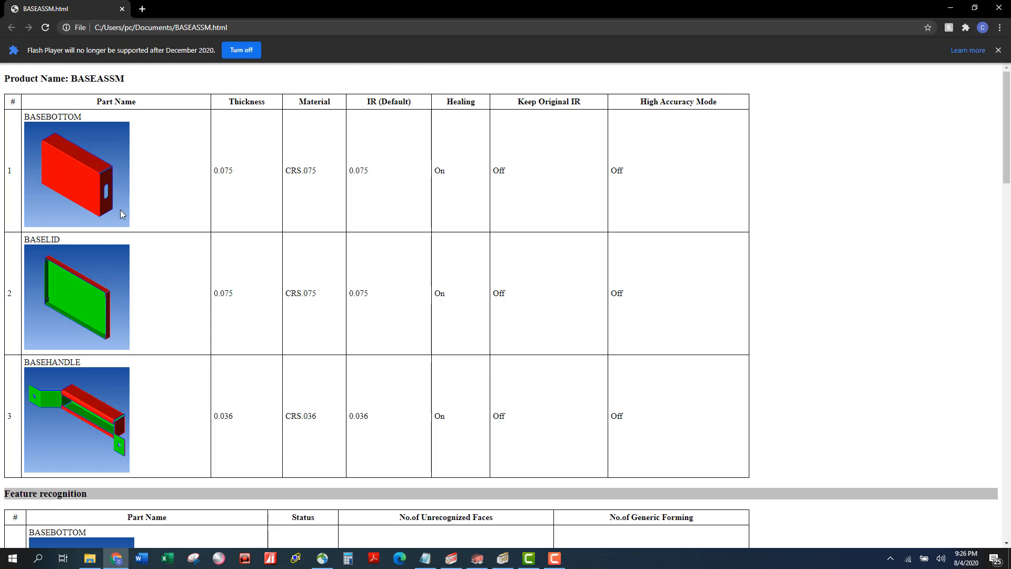
Examine each part's thickness, material and feature recognition status in the BASEASSM batch report.
scroll(296, 150, "down", 3)
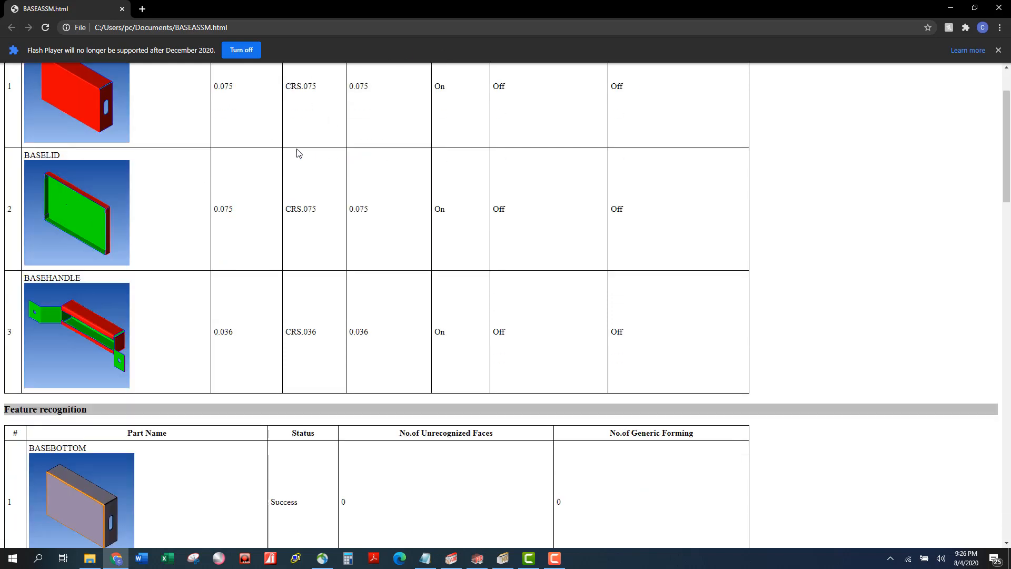
scroll(296, 150, "down", 2)
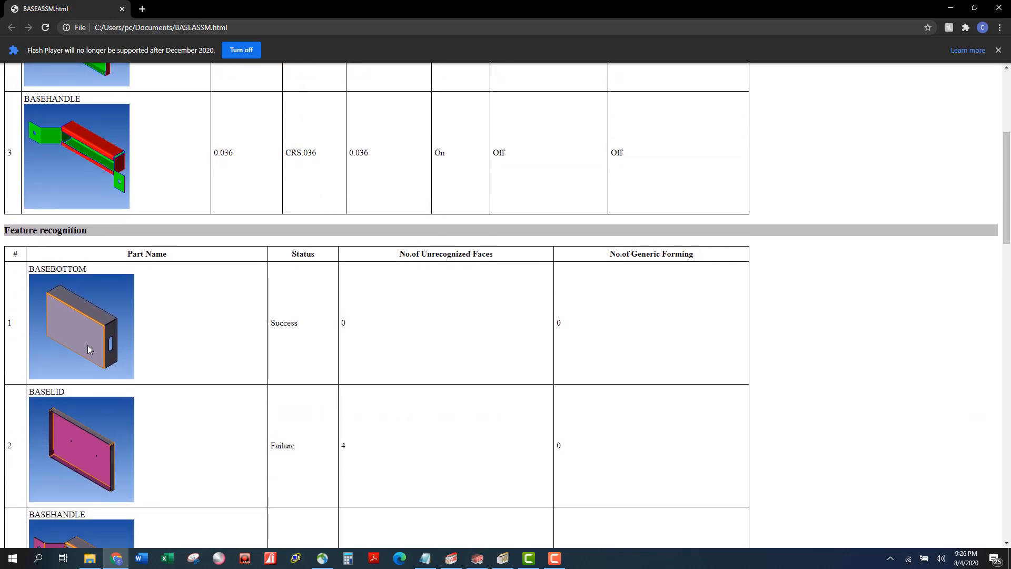
scroll(99, 317, "up", 5)
scroll(98, 319, "down", 5)
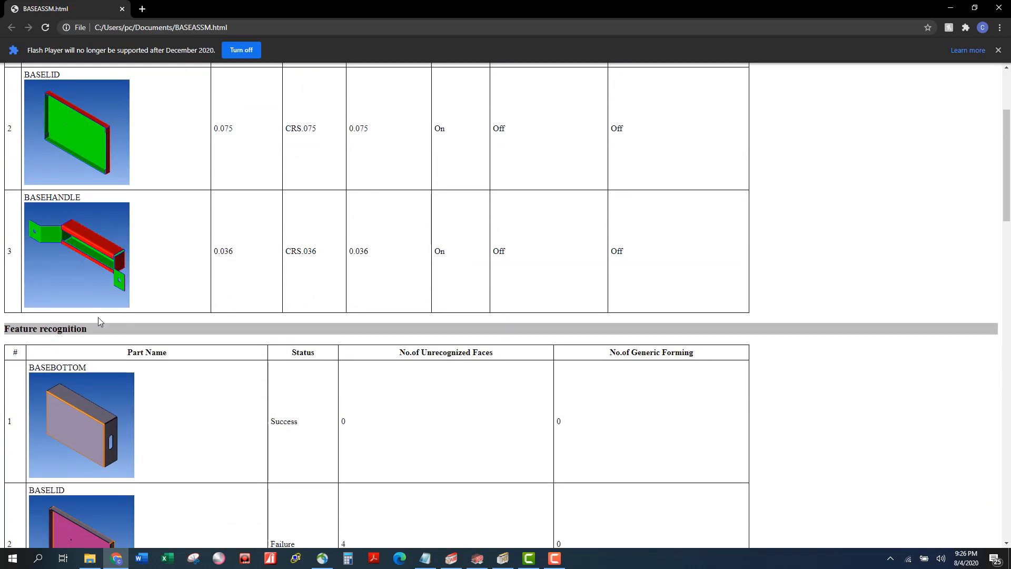
scroll(96, 318, "down", 1)
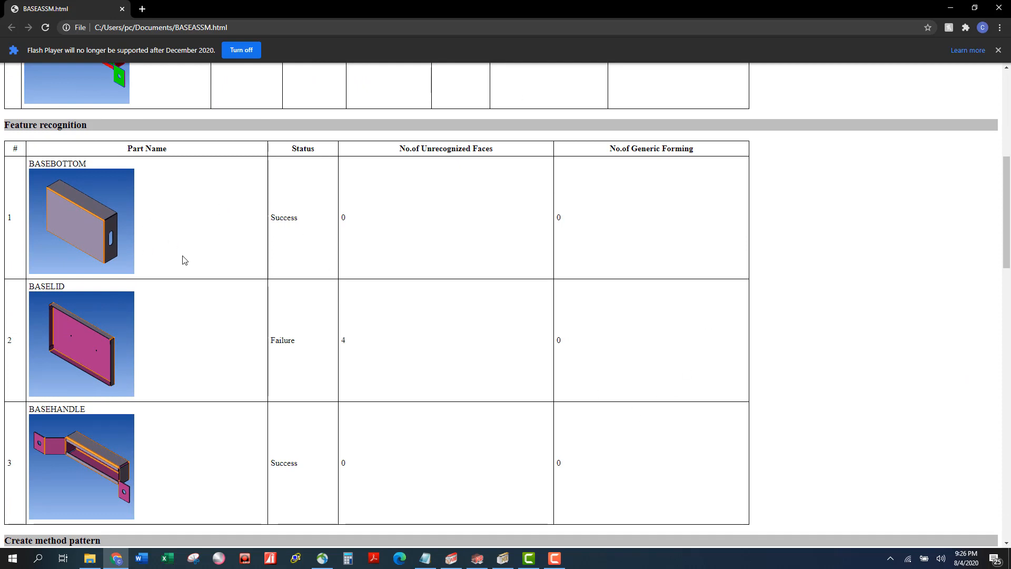
scroll(108, 264, "down", 3)
scroll(107, 260, "down", 2)
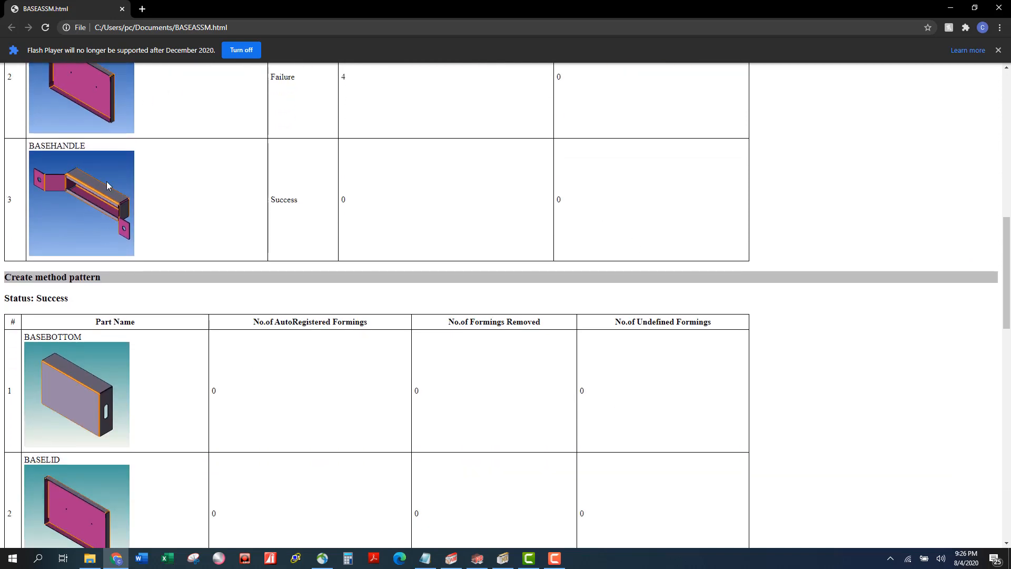
Review the report's method pattern, unfold, exported drawing, vSDD saving and summary sections.
scroll(110, 232, "down", 1)
scroll(118, 194, "down", 3)
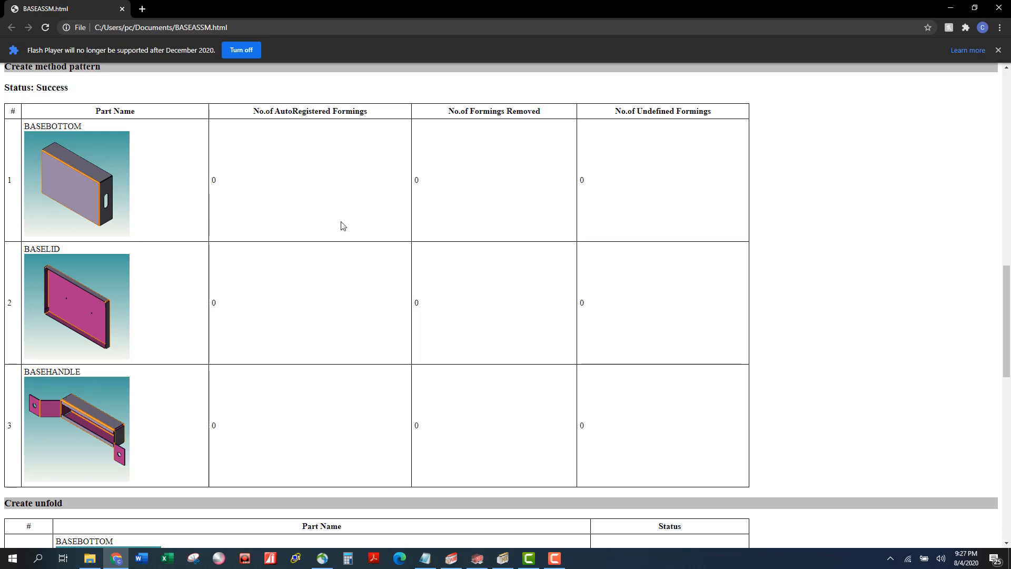
scroll(368, 215, "down", 3)
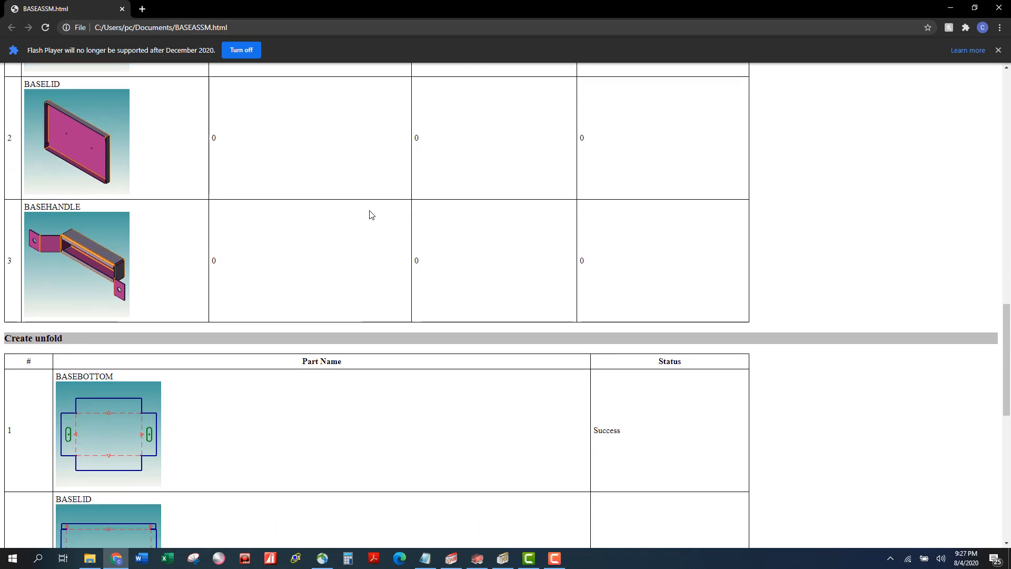
scroll(370, 215, "down", 4)
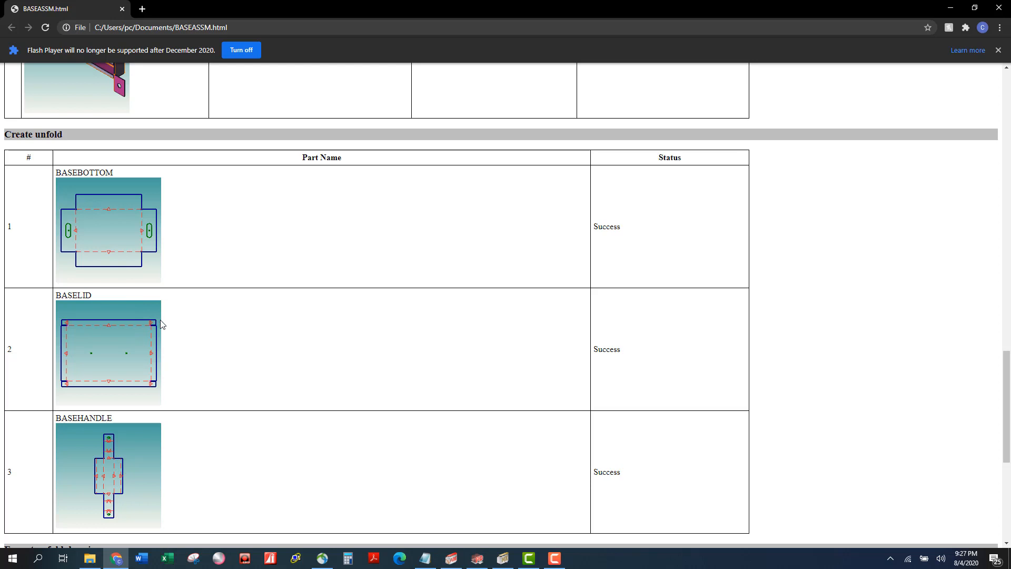
scroll(159, 319, "down", 1)
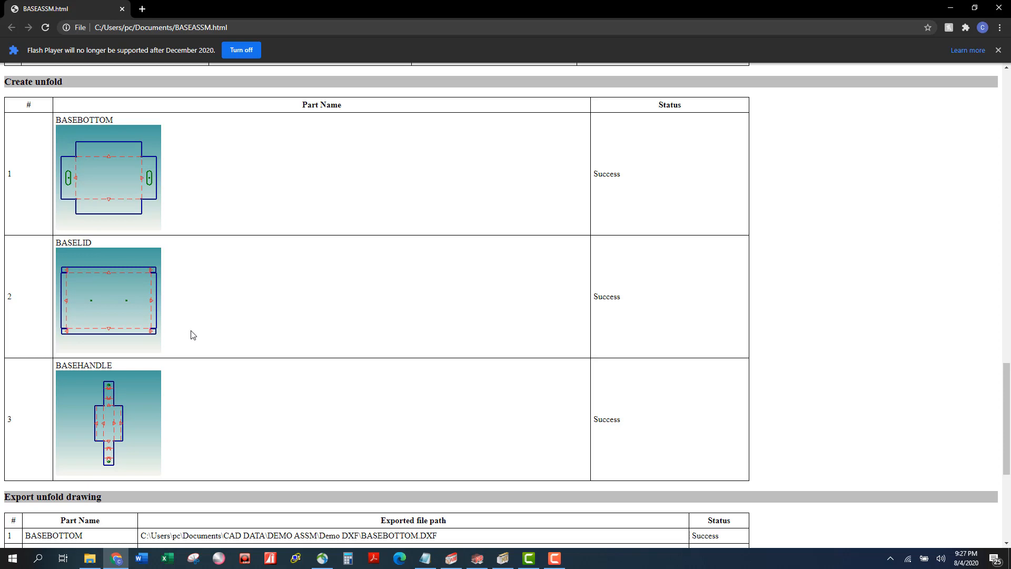
scroll(192, 333, "down", 3)
scroll(237, 362, "down", 1)
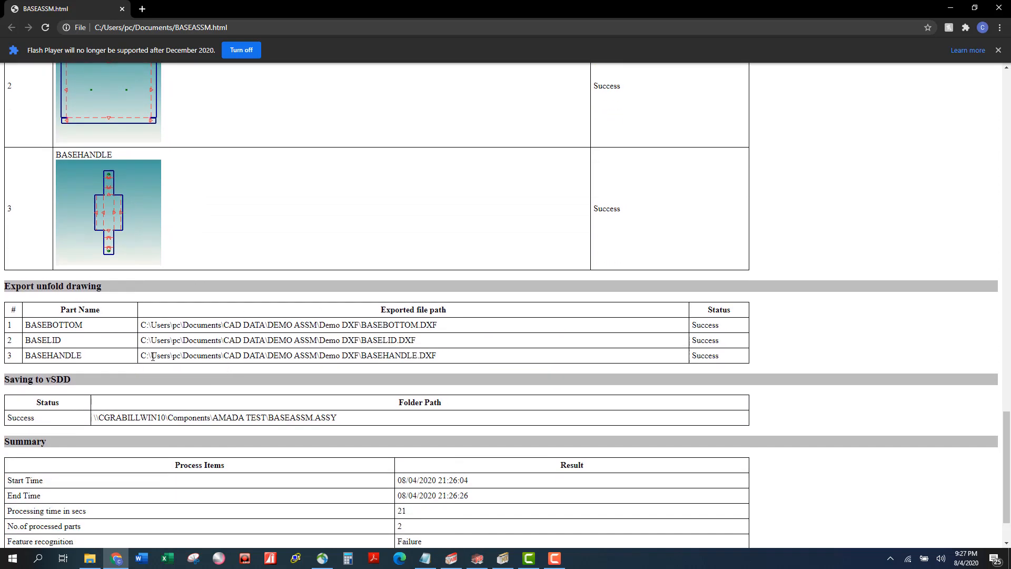
scroll(339, 340, "down", 1)
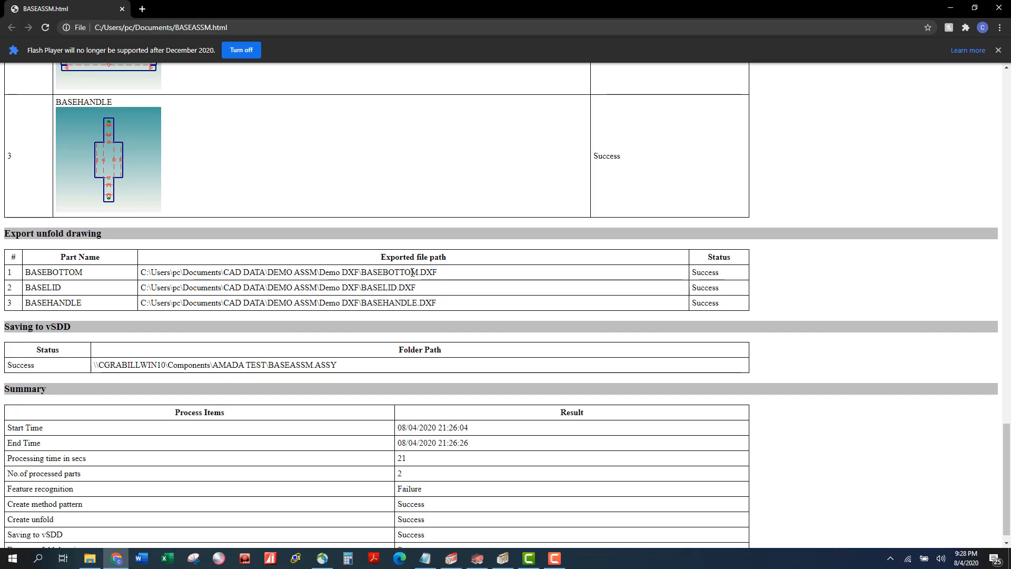
Open the Demo DXF folder in File Explorer and check the exported BASEBOTTOM, BASEHANDLE and BASELID DXF files.
left_click(97, 563)
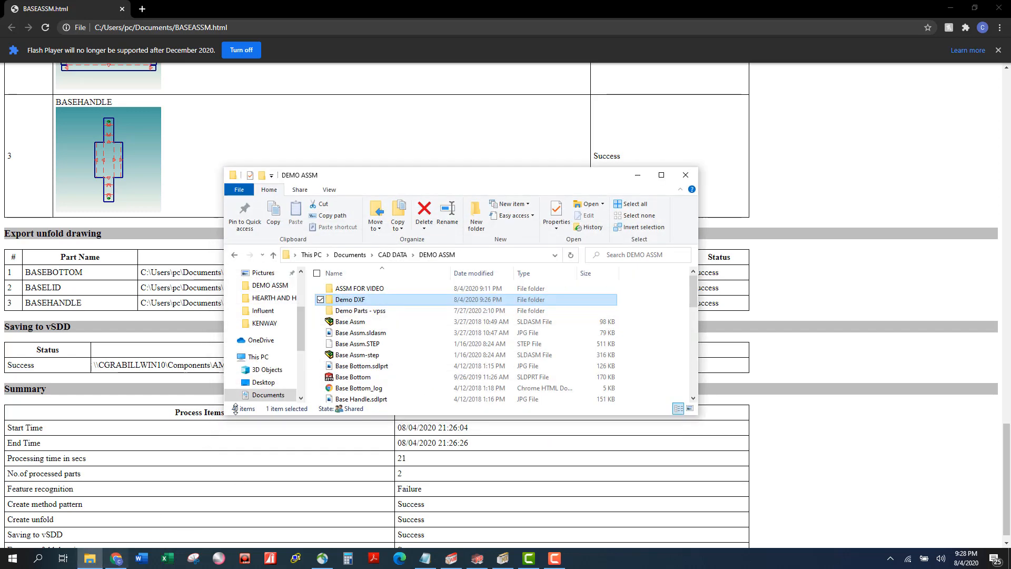
double_click(371, 302)
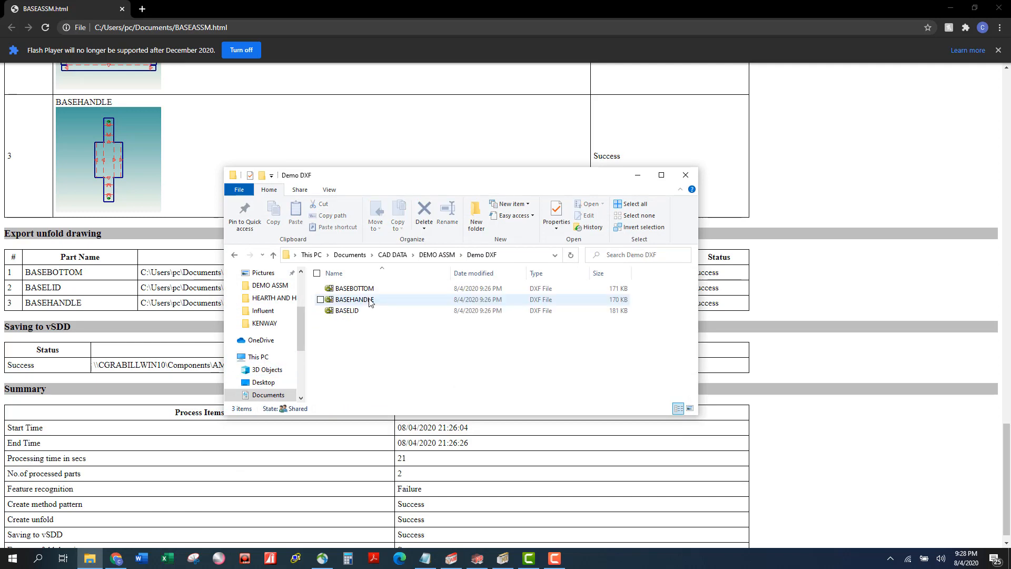
left_click(520, 291)
left_click_drag(520, 329, 401, 282)
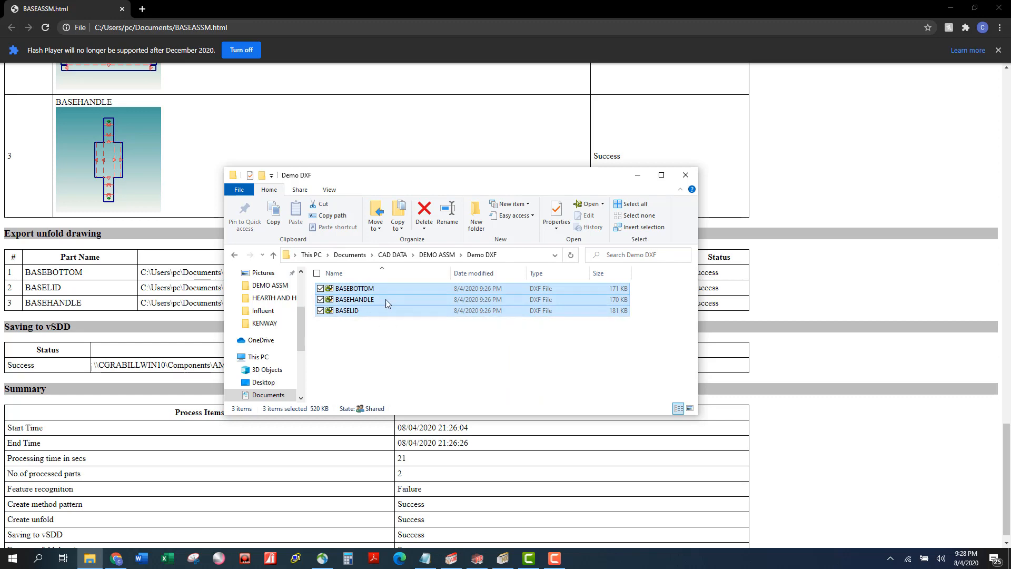
left_click(391, 332)
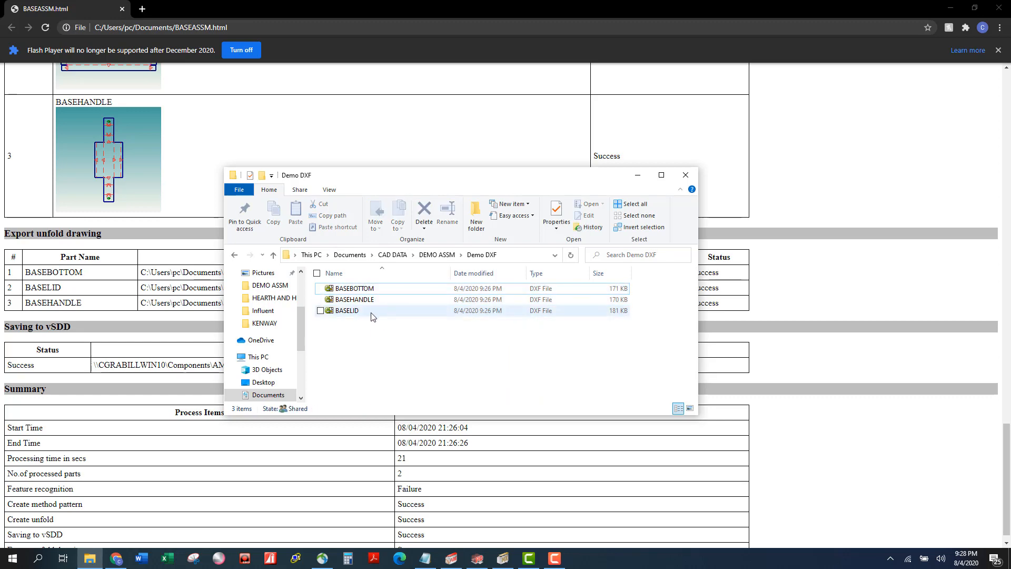
Close the Demo DXF folder window and check the processing time in the BASEASSM report summary.
left_click(693, 179)
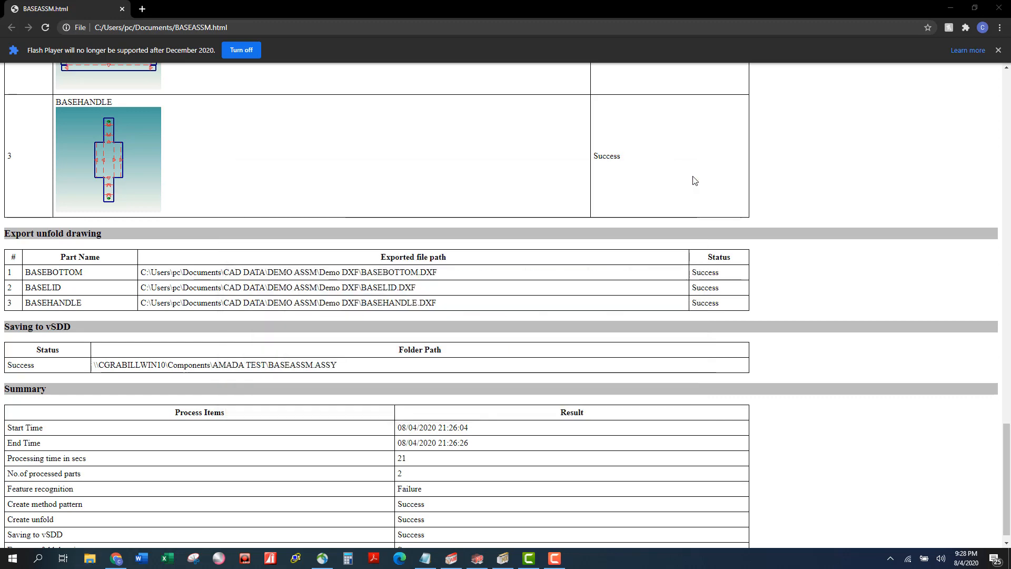
scroll(694, 239, "down", 1)
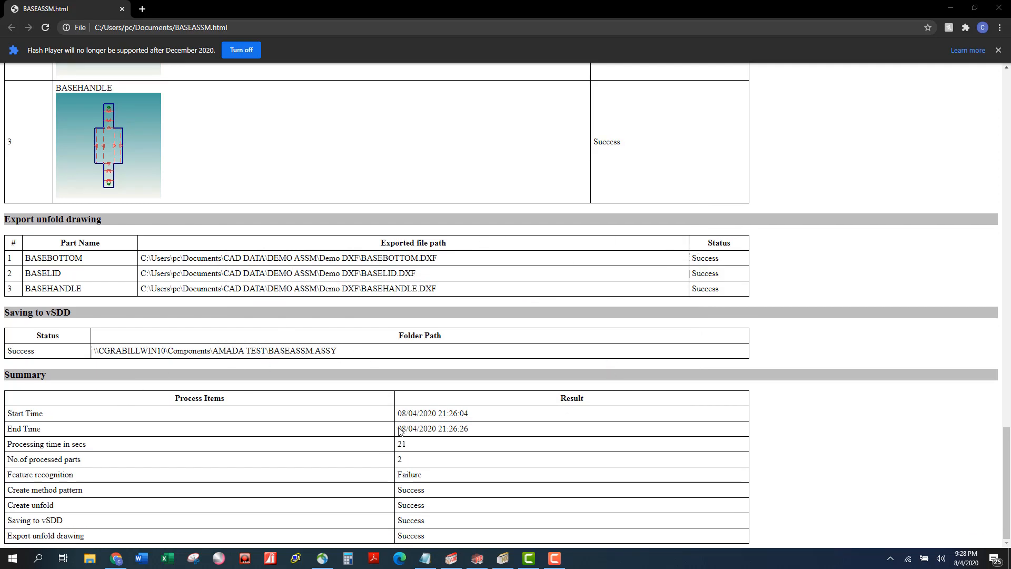
double_click(403, 443)
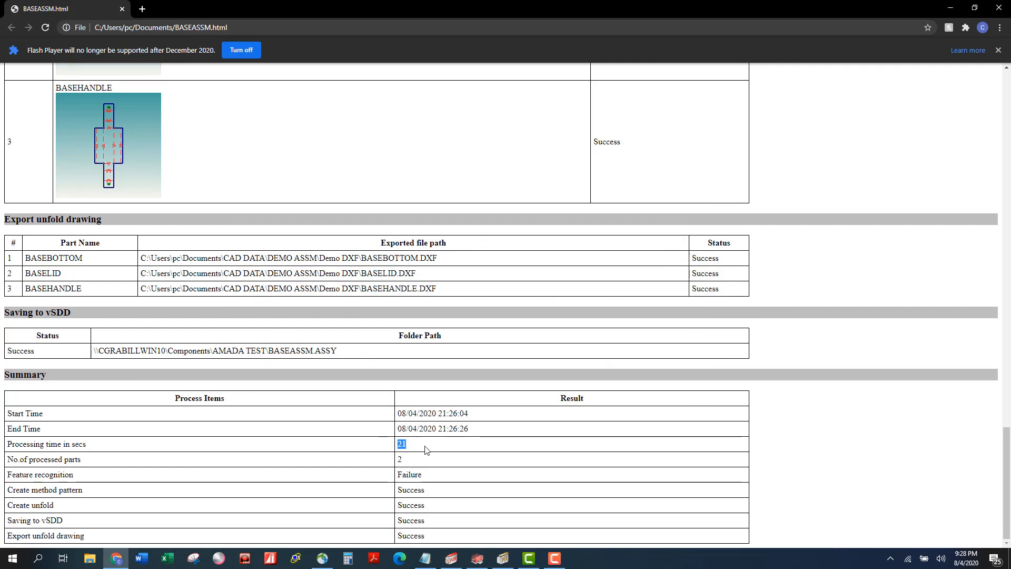
scroll(442, 455, "up", 3)
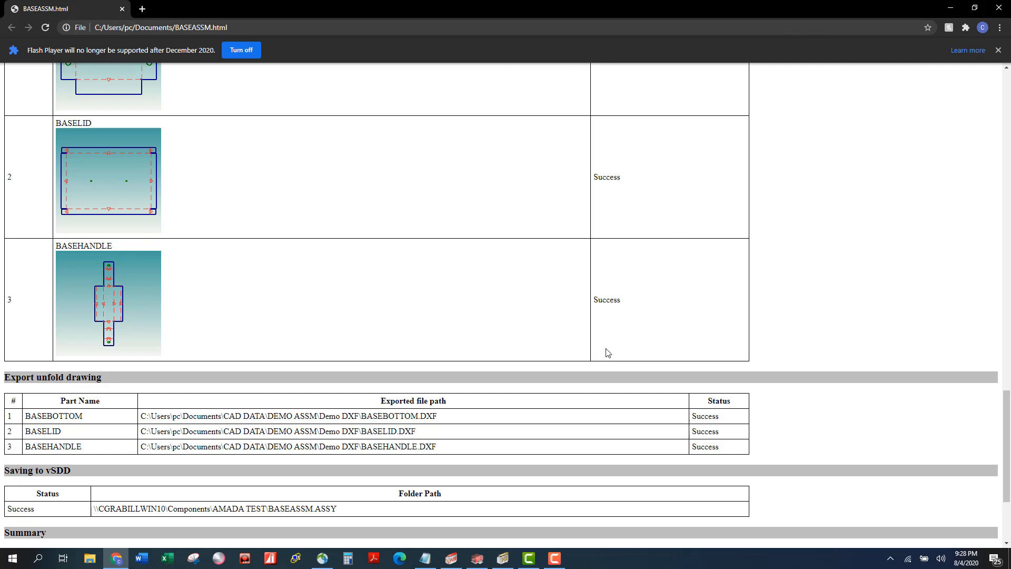
Switch to ABE Planner, open the product/parts import and preview the NEW-DOCUMENT and BASEASSM assemblies in the AMADA TEST folder.
left_click(951, 7)
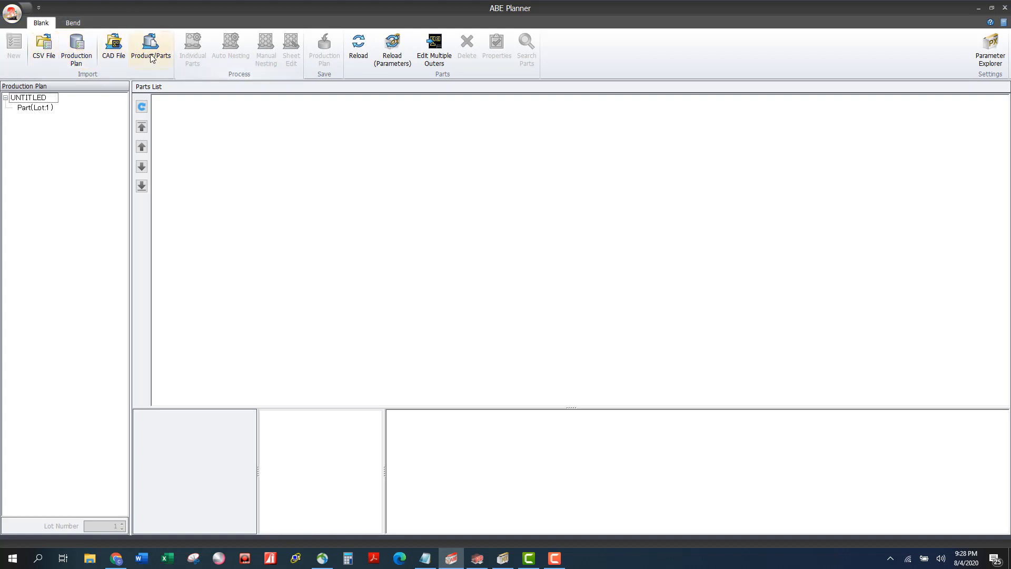
left_click(172, 52)
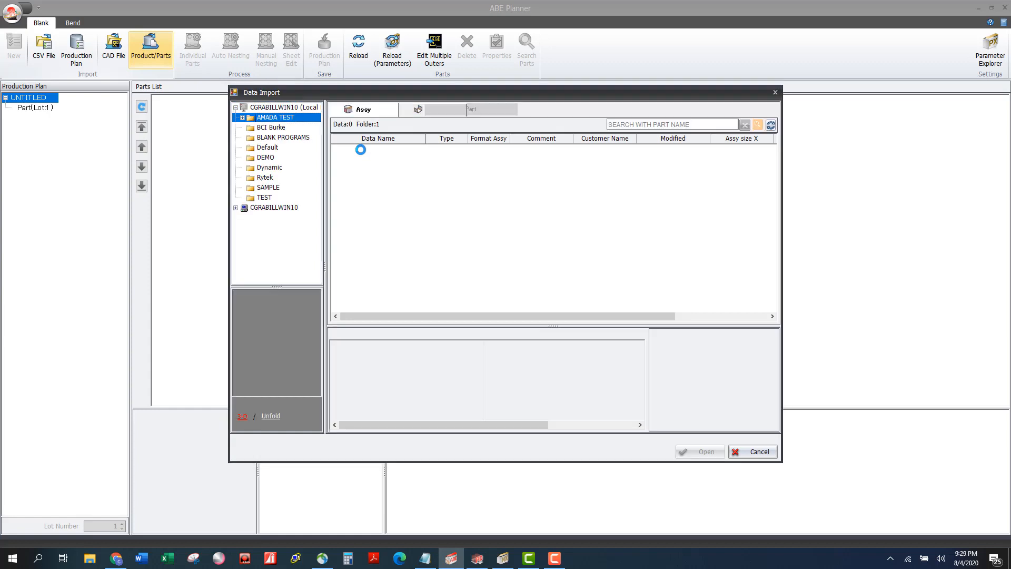
left_click(379, 109)
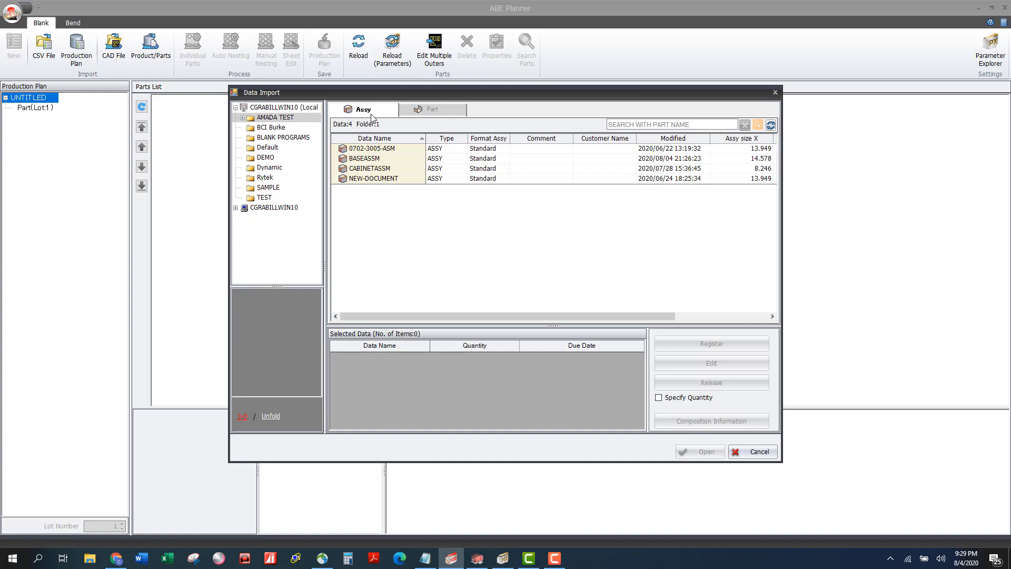
left_click(399, 179)
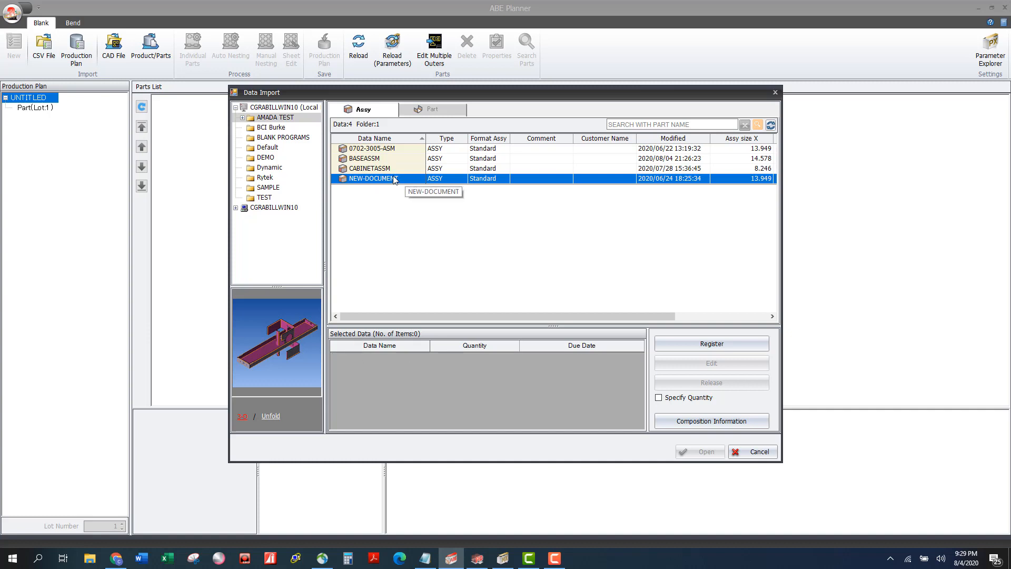
left_click(389, 161)
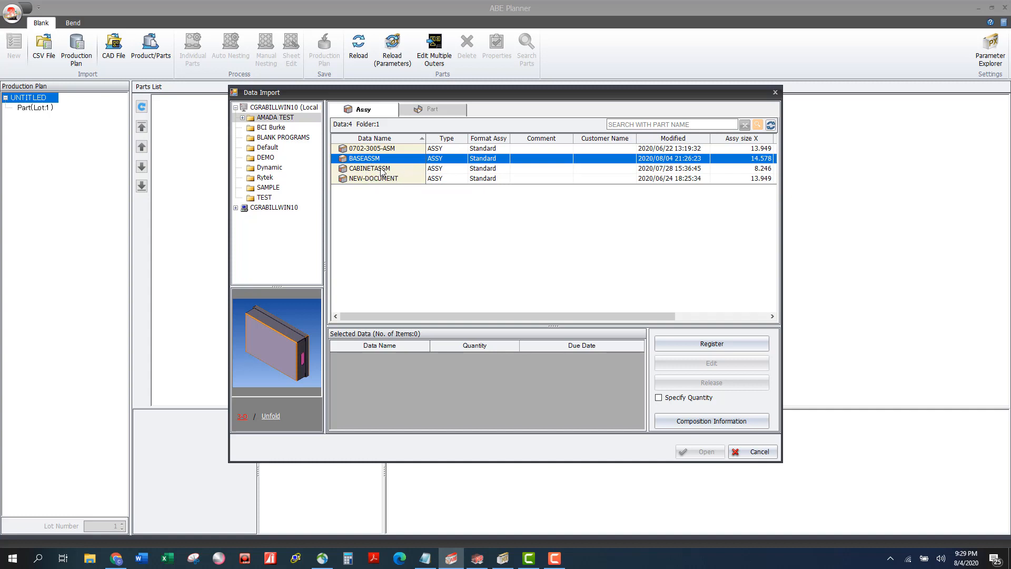
Register the BASEASSM and CABINETASSM assemblies together and import them into the production plan.
left_click(371, 168)
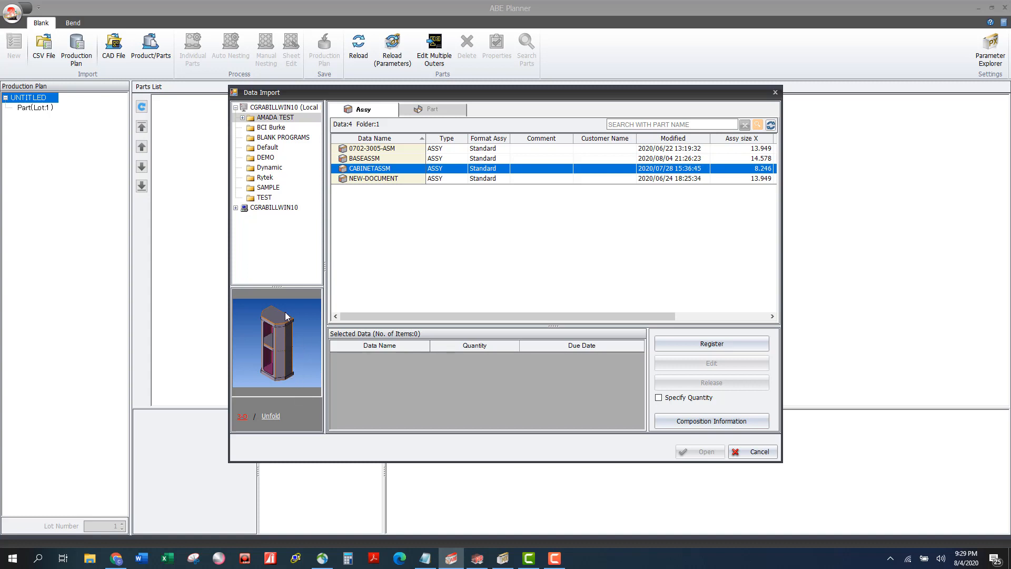
left_click(380, 158, "ctrl")
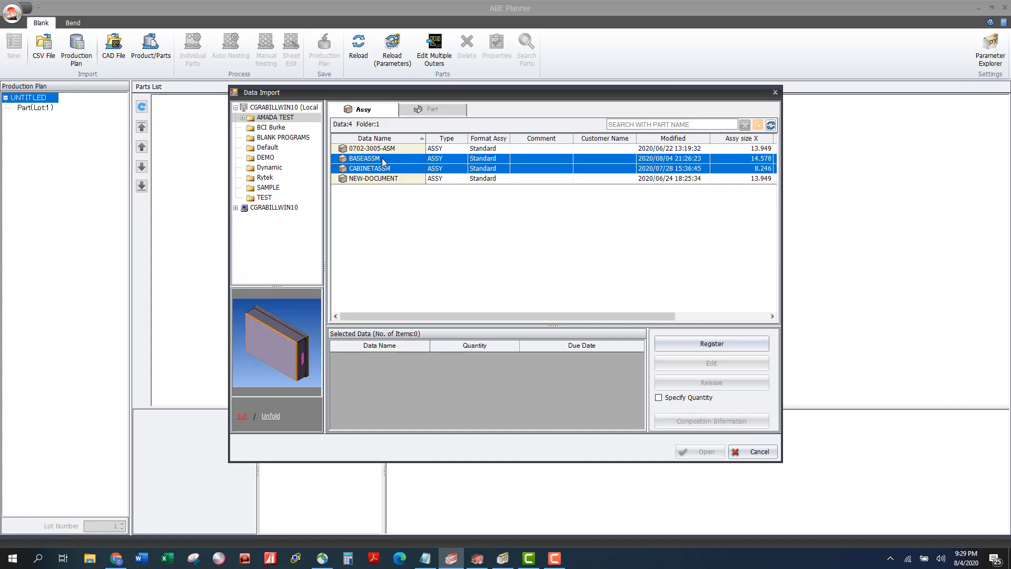
left_click(705, 348)
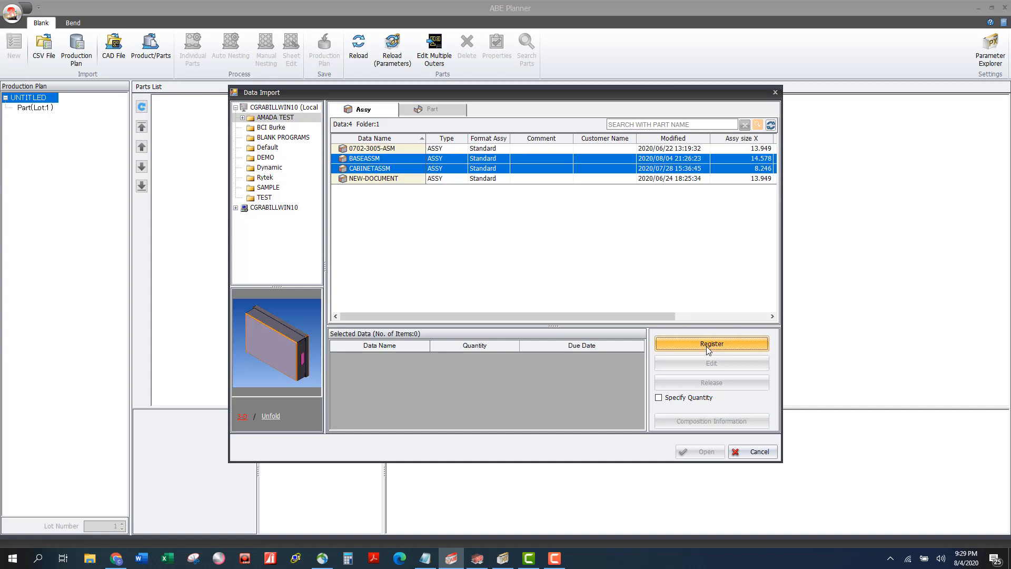
left_click(709, 454)
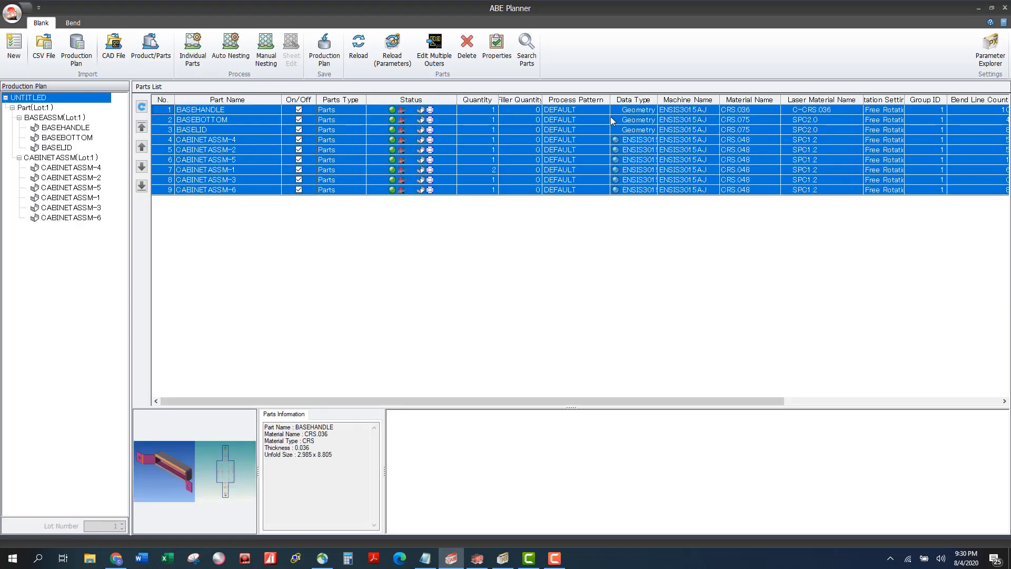
Check the quantity of each BASEASSM and CABINETASSM part in the parts list.
left_click(493, 110)
left_click(492, 120)
left_click(492, 131)
left_click(492, 141)
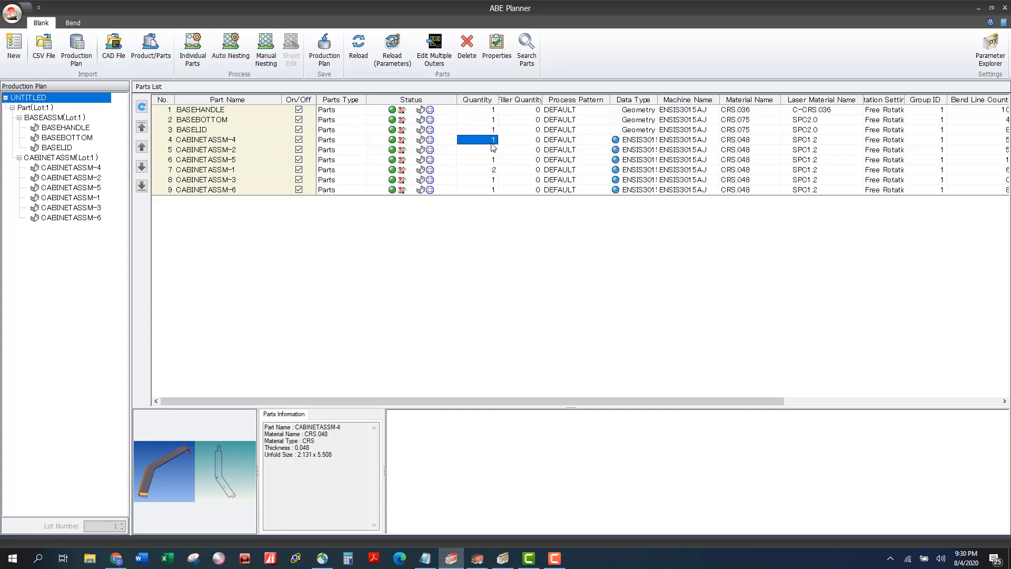
left_click(493, 150)
left_click(494, 160)
left_click(491, 170)
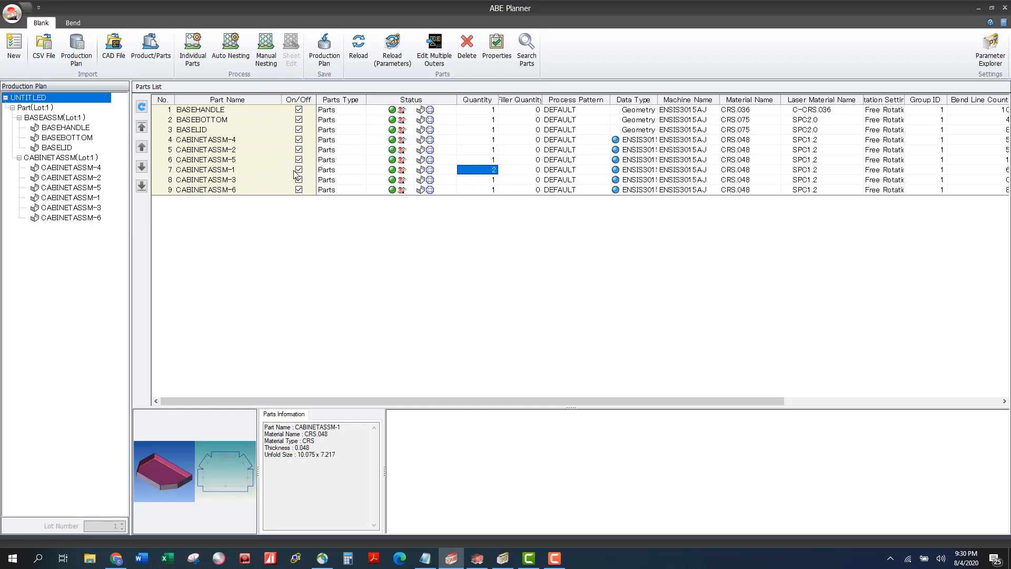
left_click(468, 180)
left_click(468, 189)
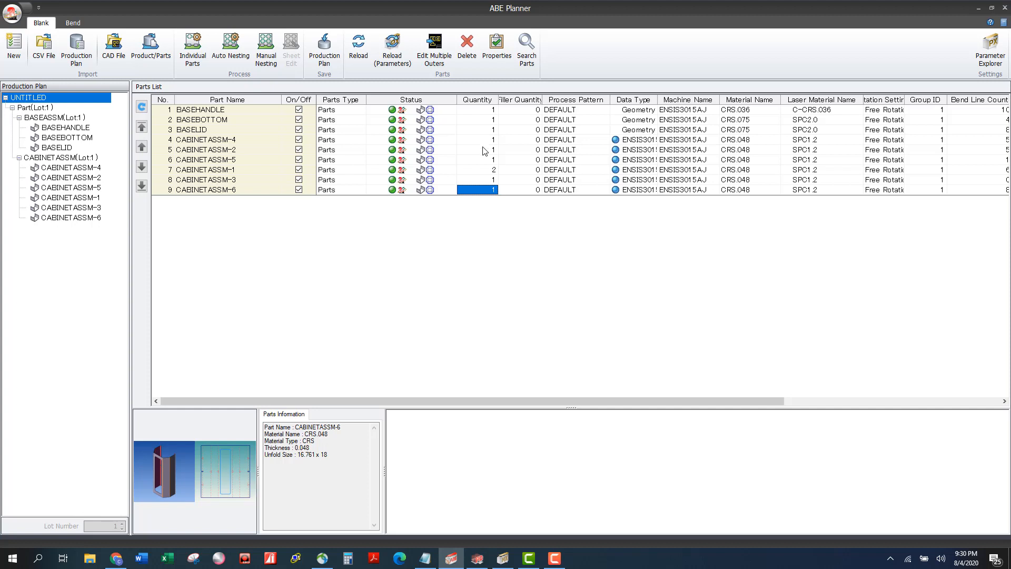
Set the lot number to 25 for CABINETASSM and 35 for BASEASSM.
left_click(70, 158)
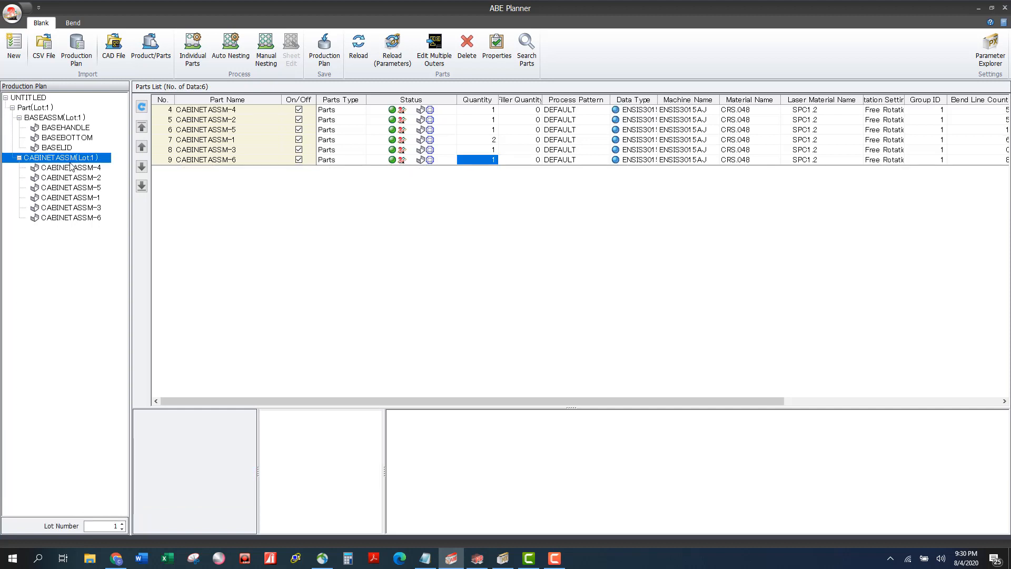
double_click(100, 525)
type("25")
key("Return")
left_click(66, 119)
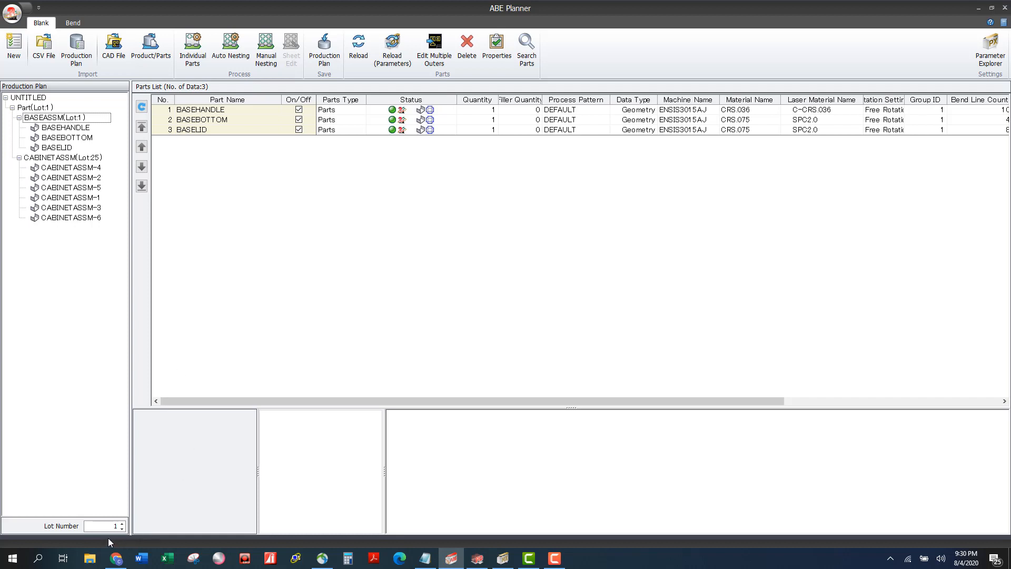
type("35")
key("Return")
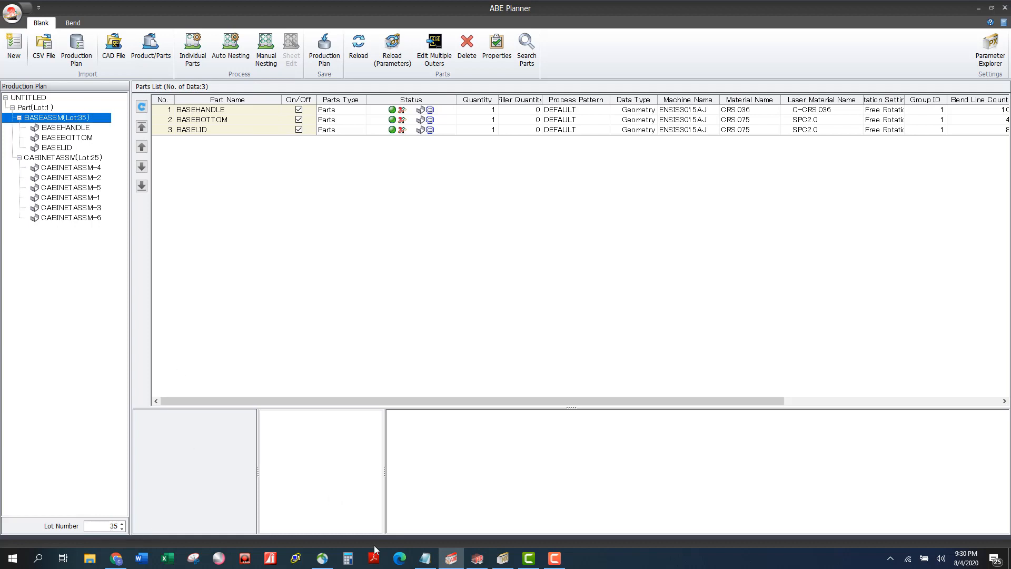
Start auto nesting for the whole production plan and preview the CRS.075 53.071X60 remnant and CRS.075-120X60-4 skeleton sheets.
left_click(89, 158)
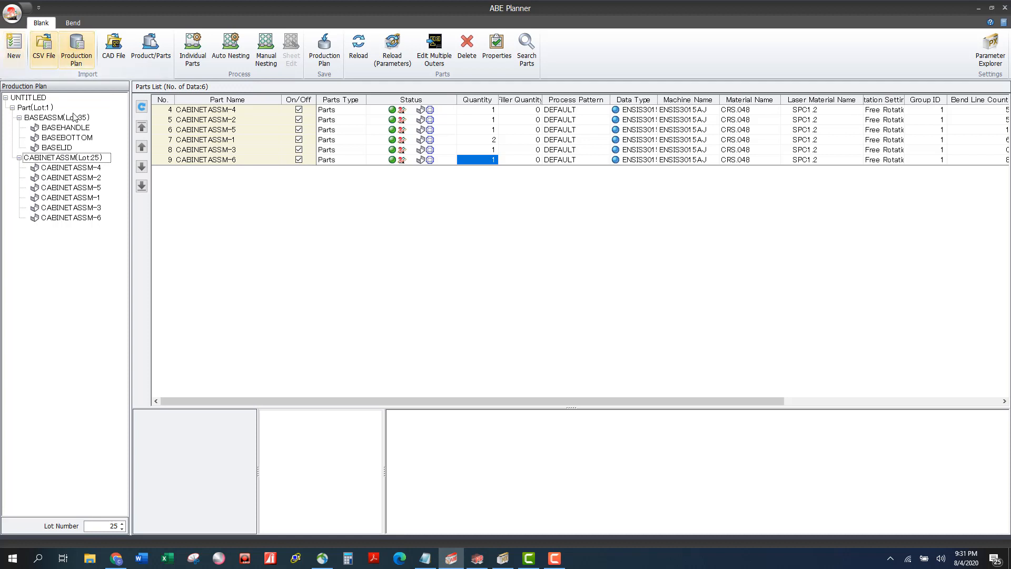
left_click(47, 109)
key("Up")
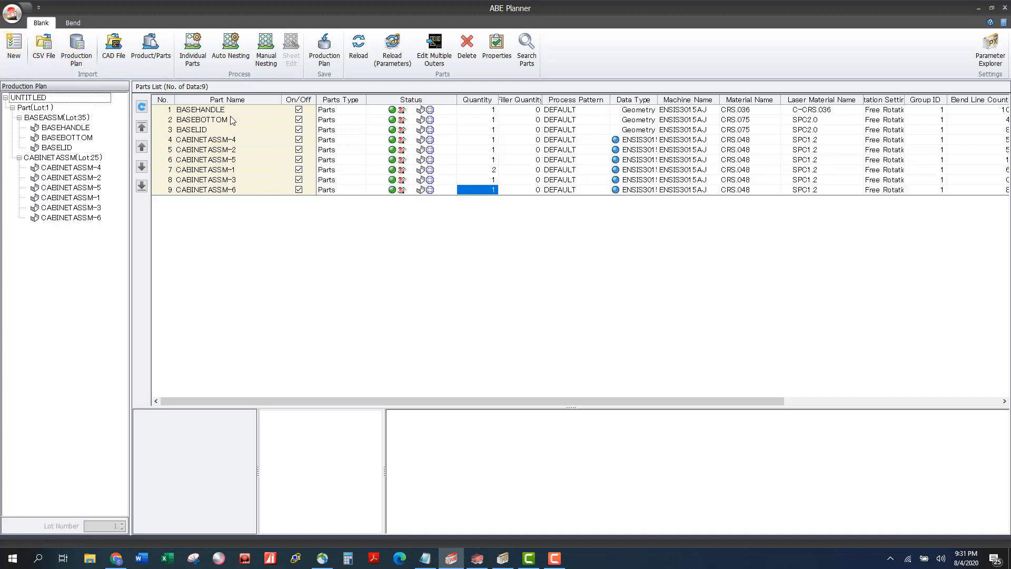
left_click(228, 52)
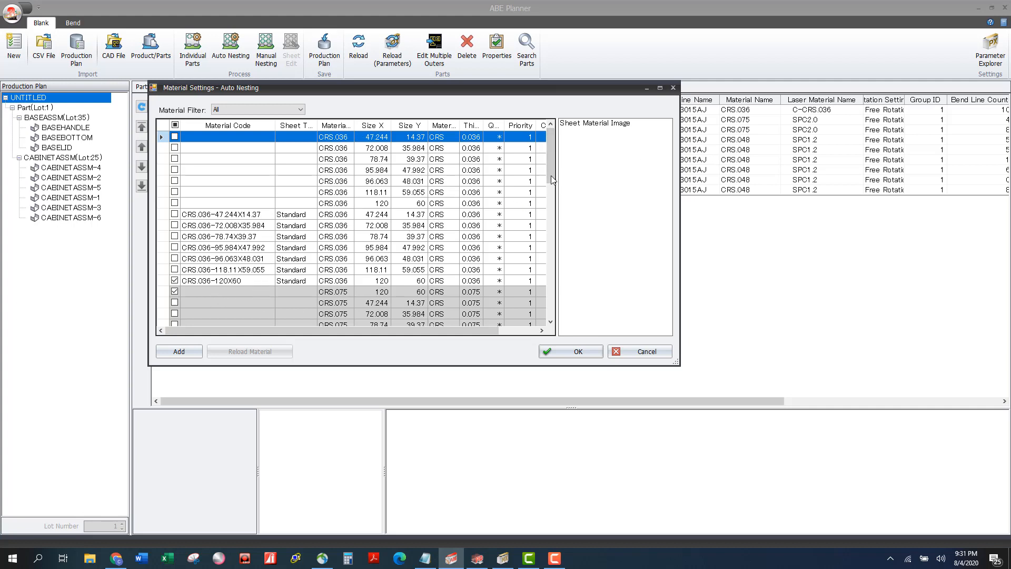
left_click_drag(551, 178, 543, 233)
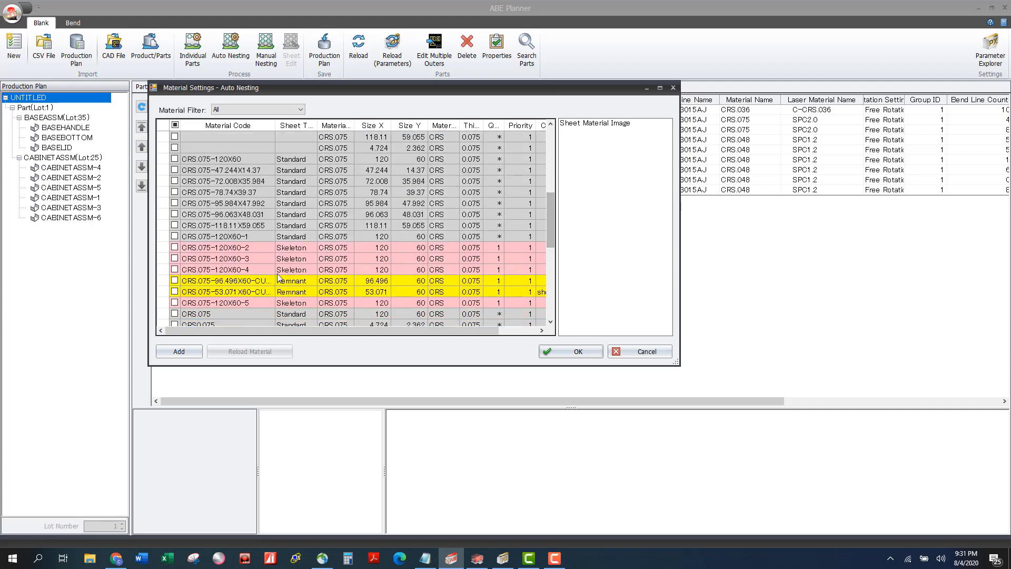
left_click(283, 292)
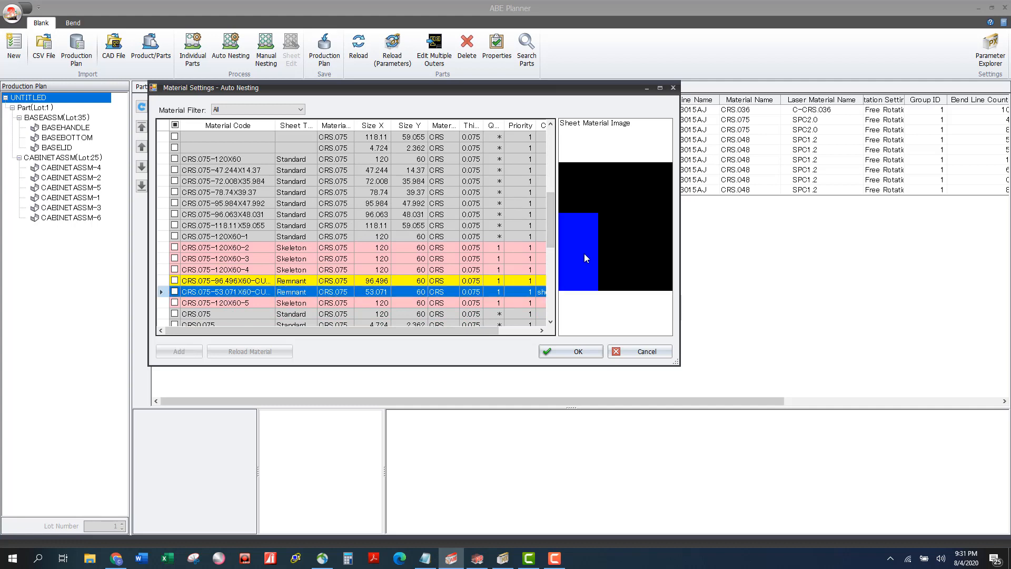
left_click(292, 271)
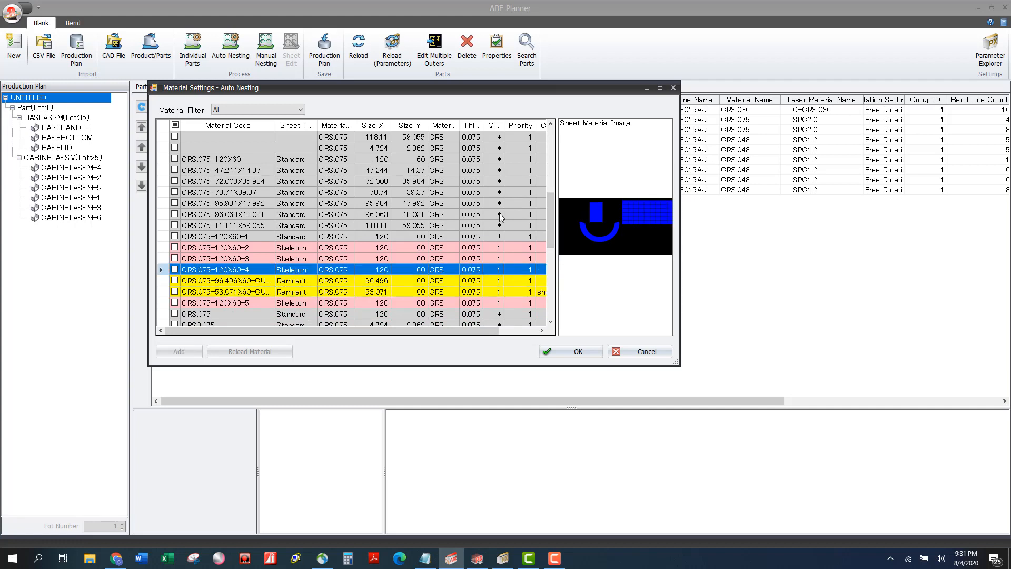
Include the CRS.075-120X60-4 skeleton and the CRS.075 96.496X60 remnant, run auto nesting and dismiss the error/warning log.
left_click(175, 270)
left_click(216, 285)
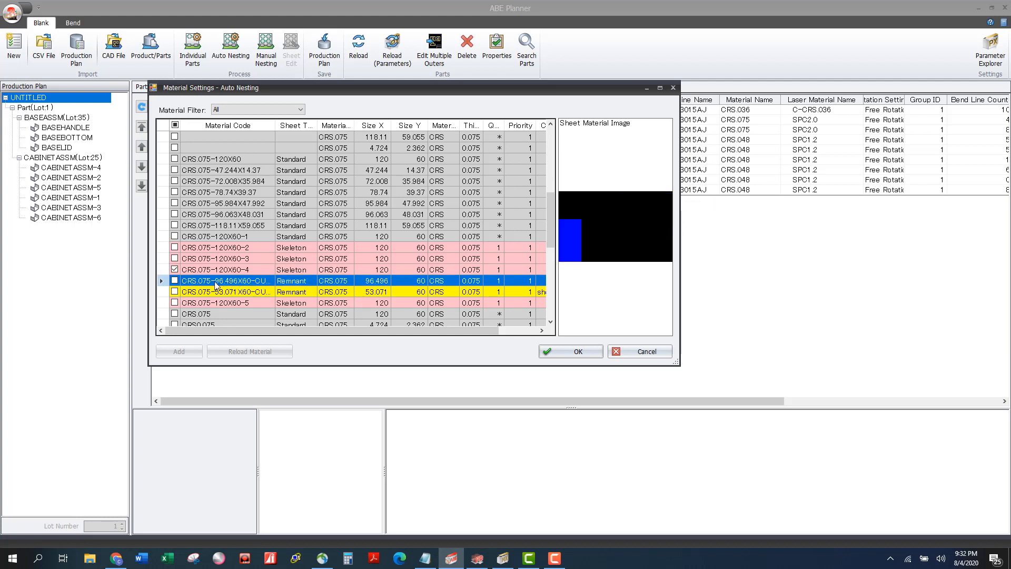
left_click(175, 282)
left_click(576, 351)
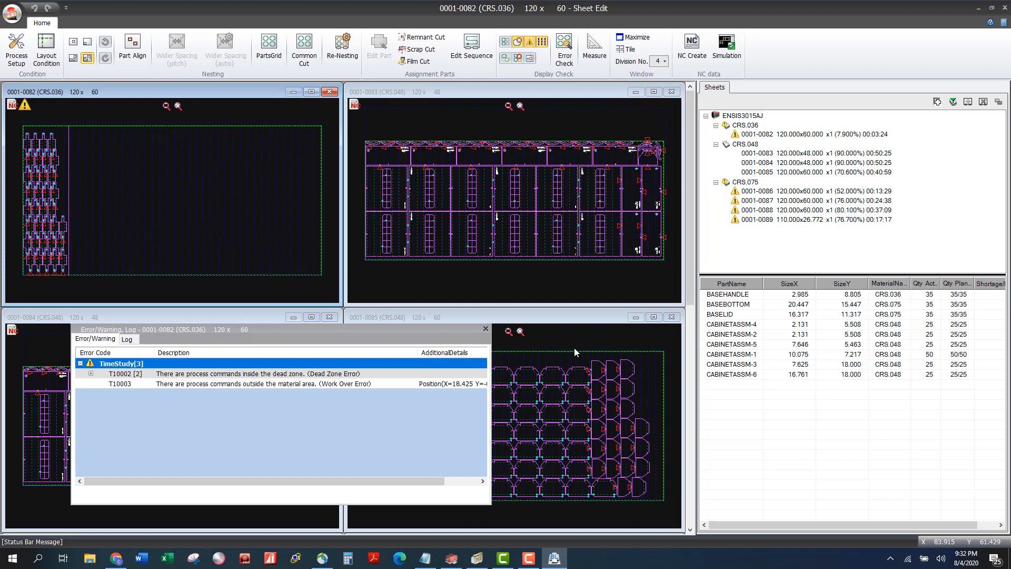
left_click(485, 328)
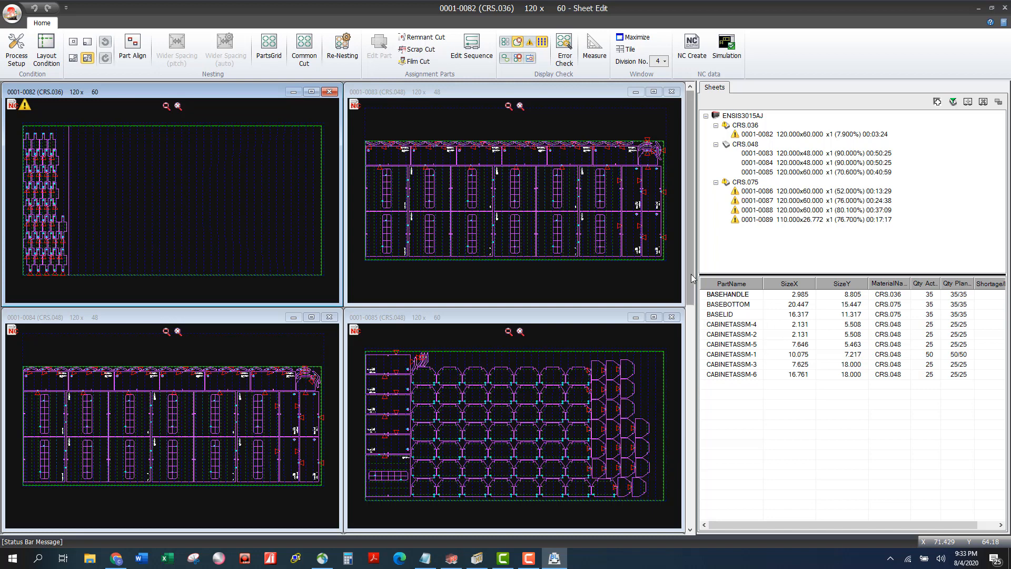
Examine the nested layouts of all CRS.036, CRS.048 and CRS.075 sheets and the gridded window cutouts on sheet 0001-0083.
left_click_drag(692, 278, 687, 450)
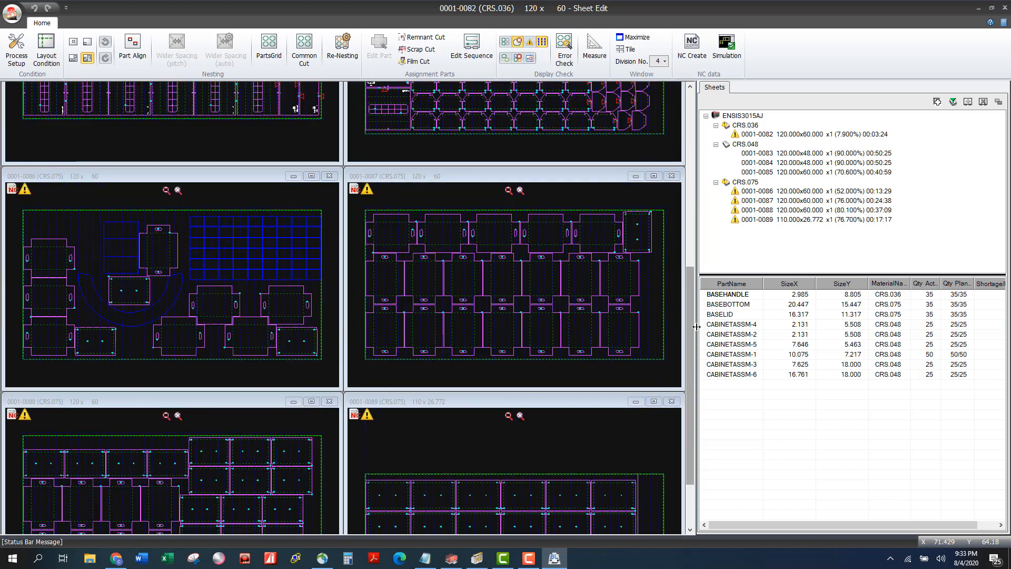
left_click_drag(693, 308, 692, 347)
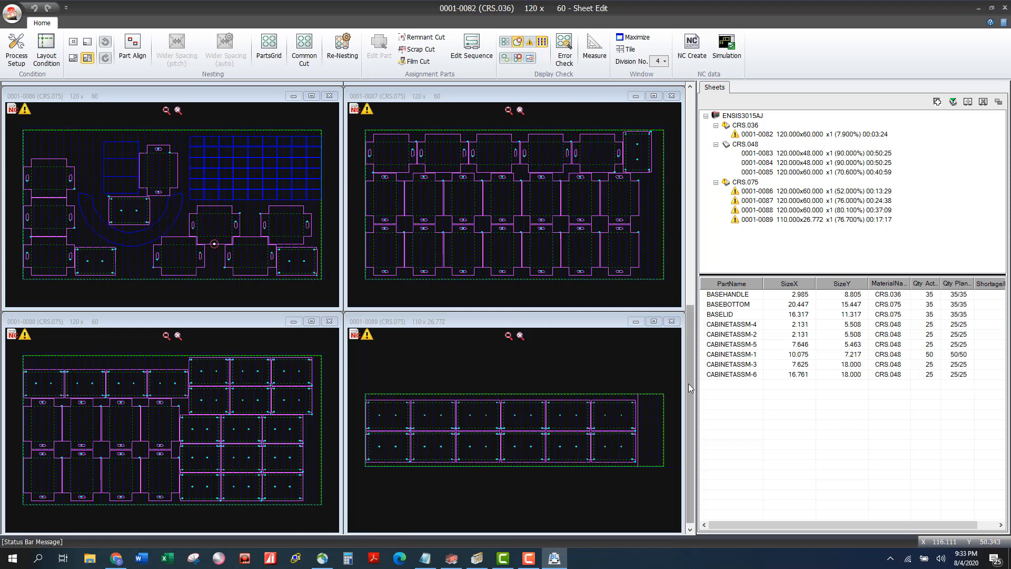
left_click_drag(690, 377, 692, 164)
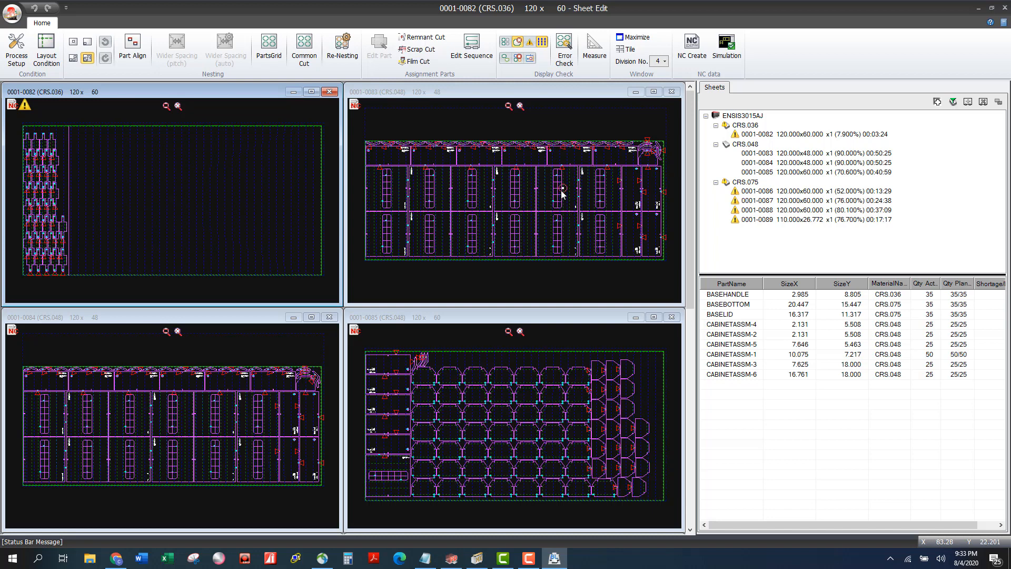
scroll(561, 191, "up", 2)
scroll(561, 190, "up", 4)
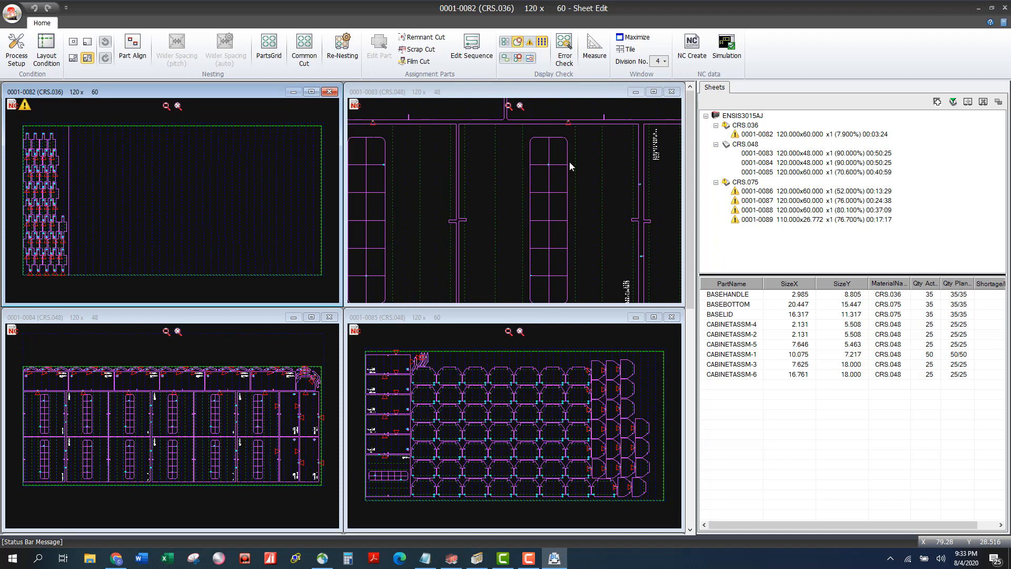
scroll(552, 175, "up", 2)
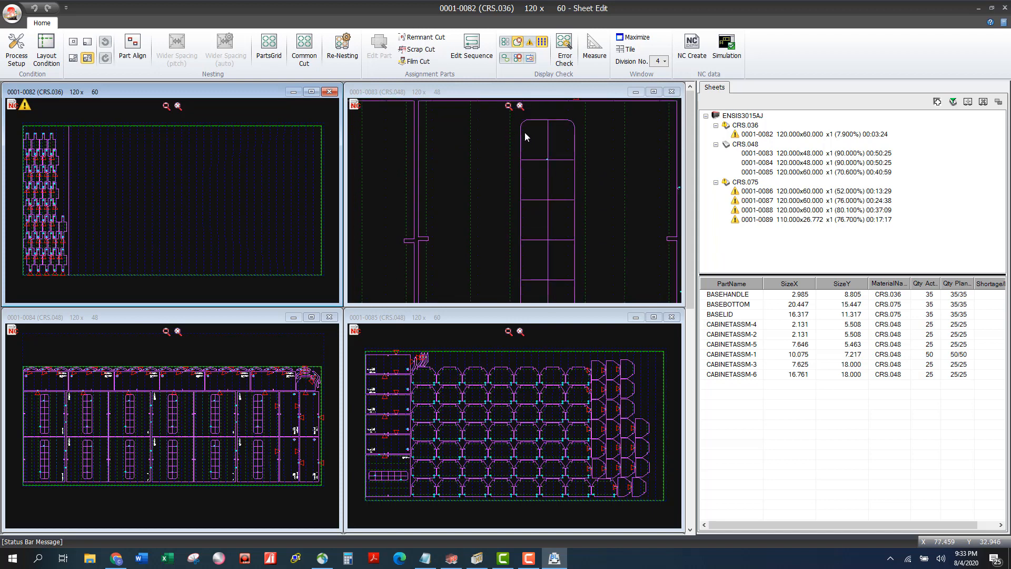
scroll(535, 153, "up", 2)
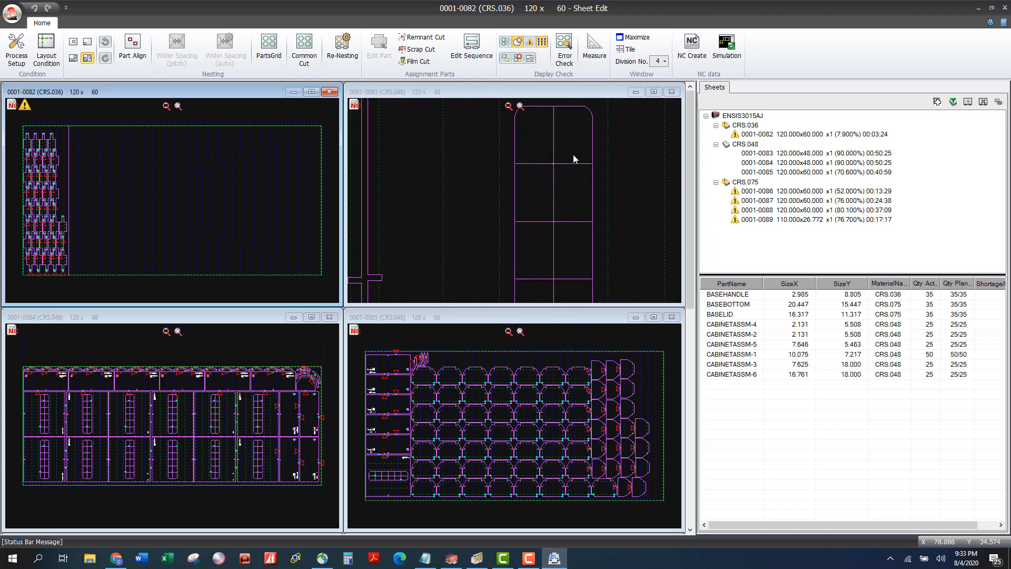
scroll(573, 155, "down", 2)
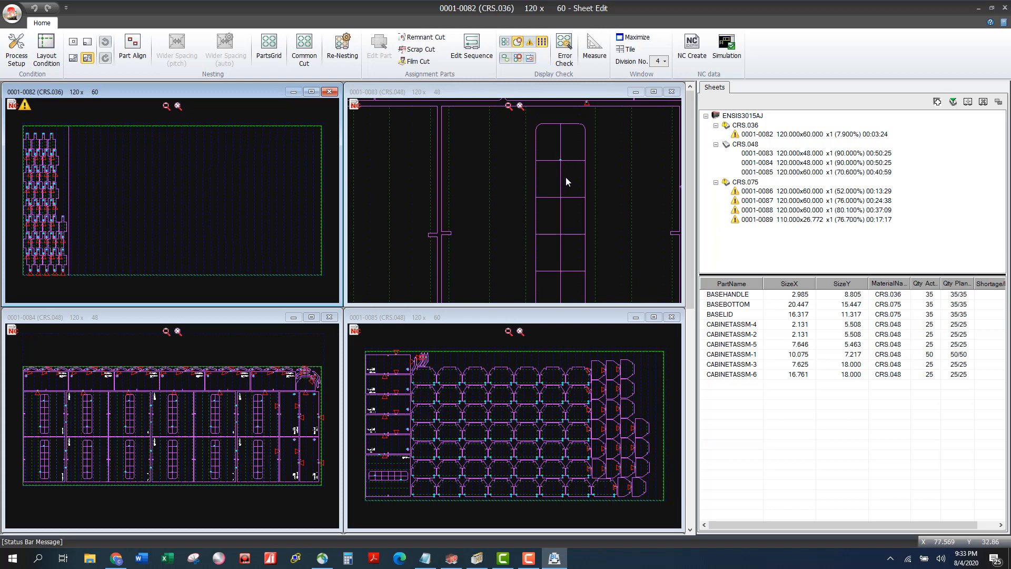
Examine the gridded window cutouts and the CABINETASSM-3 marking text on sheet 0001-0083.
scroll(595, 171, "down", 1)
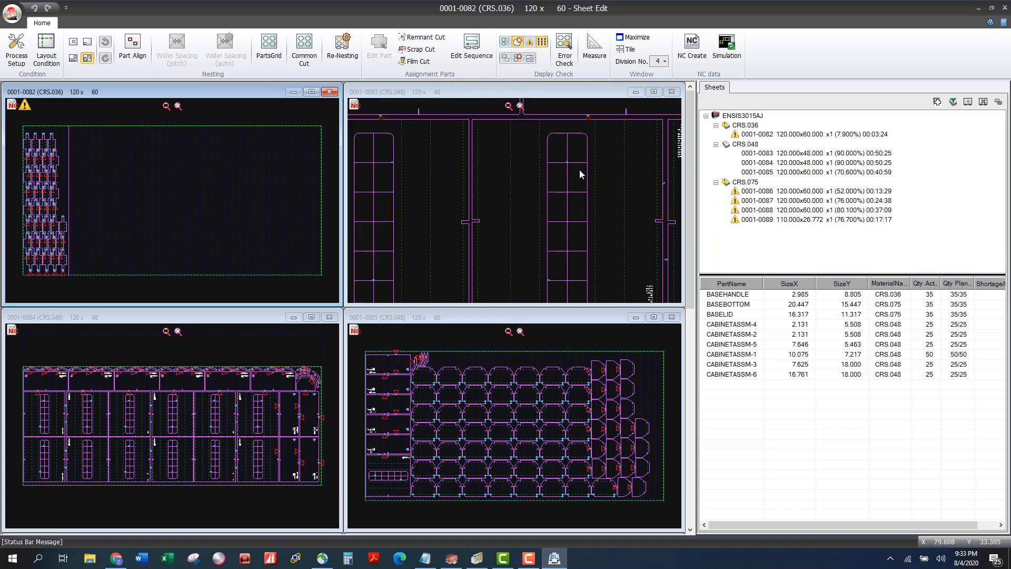
scroll(569, 224, "down", 2)
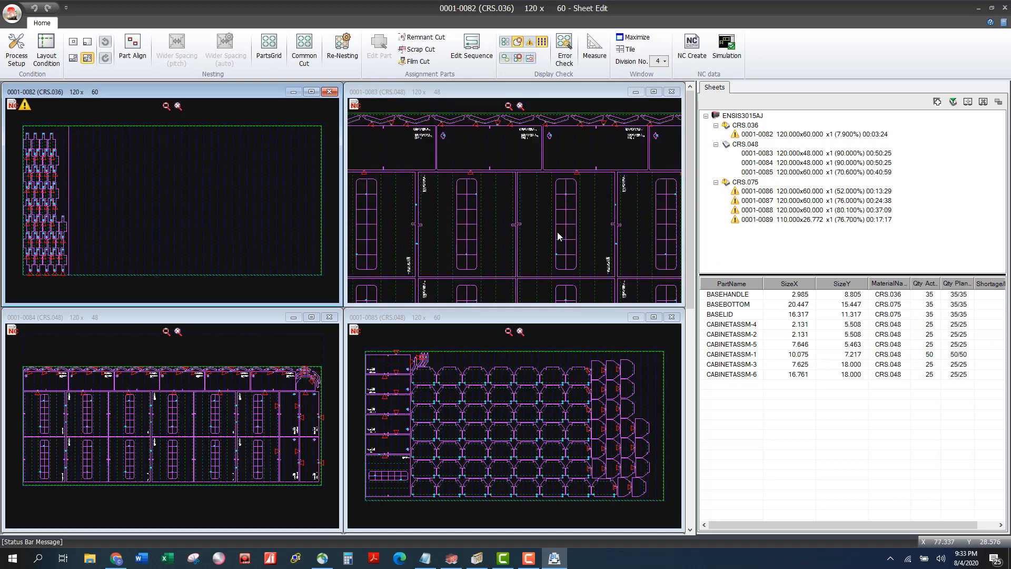
scroll(526, 129, "up", 3)
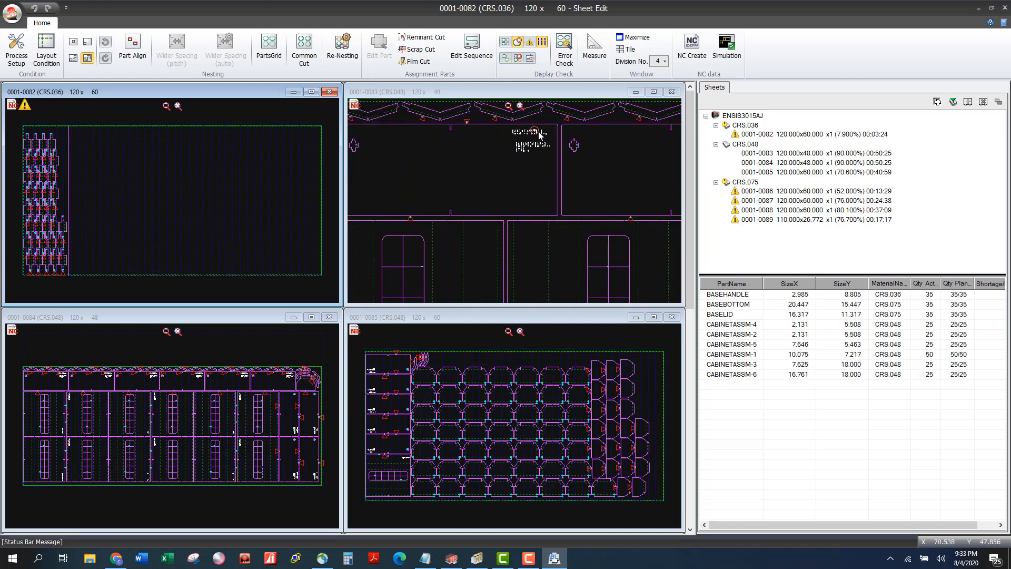
scroll(540, 136, "up", 2)
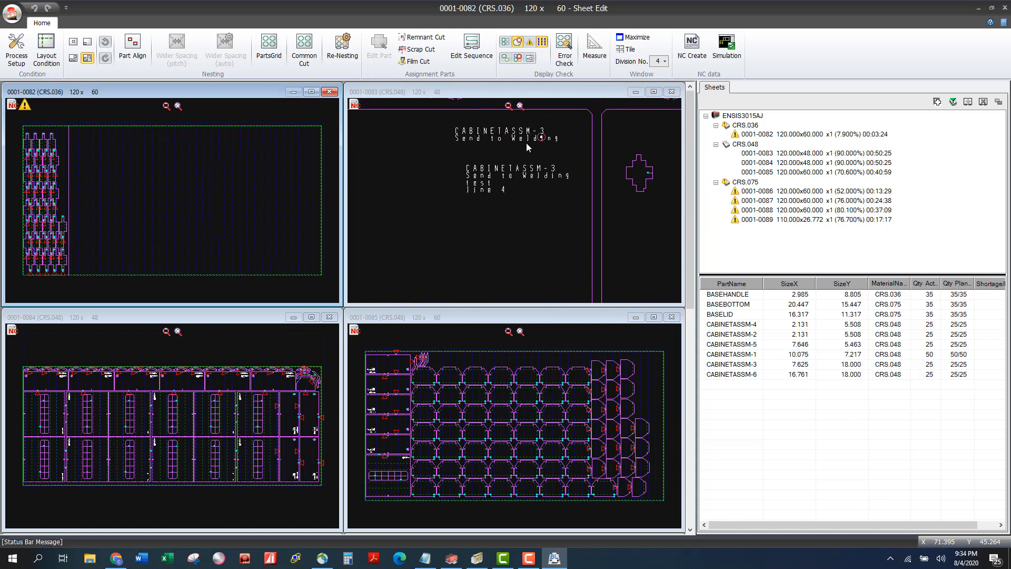
scroll(523, 142, "down", 2)
scroll(520, 146, "down", 3)
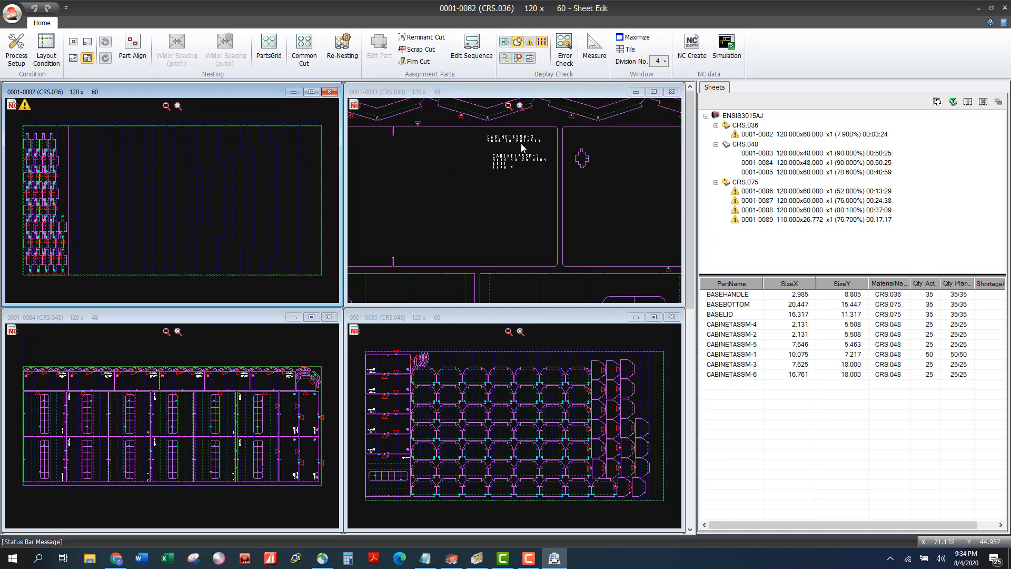
scroll(521, 152, "down", 1)
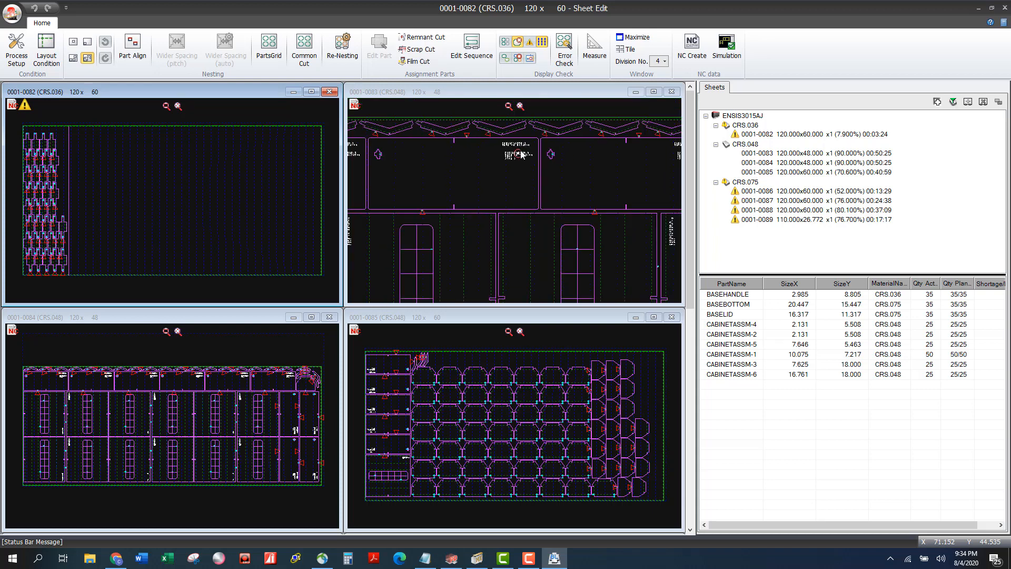
scroll(520, 153, "down", 3)
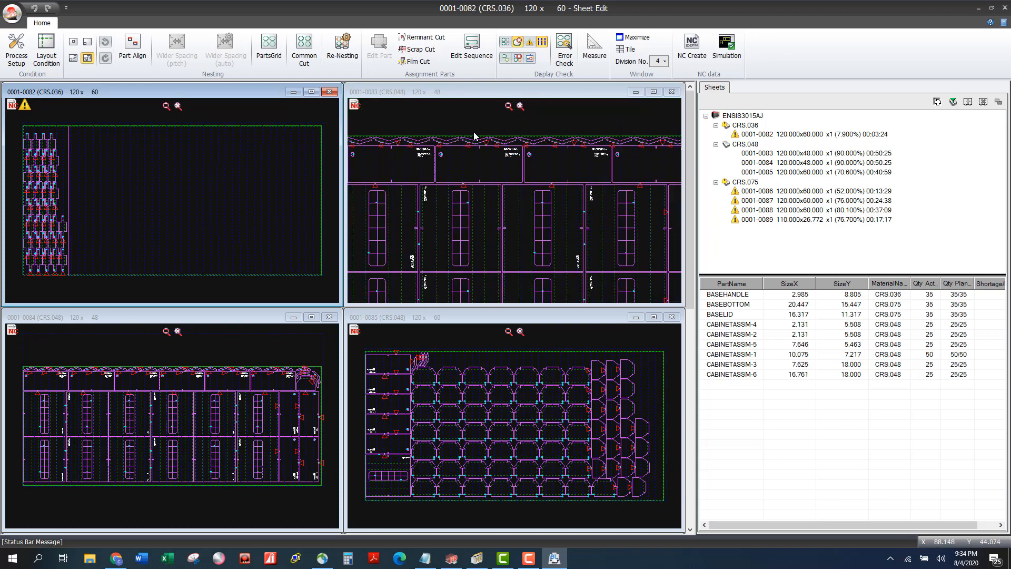
Open one of the V-shaped CABINETASSM-4 parts along the upper edge of sheet 0001-0083 for part editing.
scroll(476, 136, "up", 2)
scroll(478, 139, "up", 1)
left_click(483, 152)
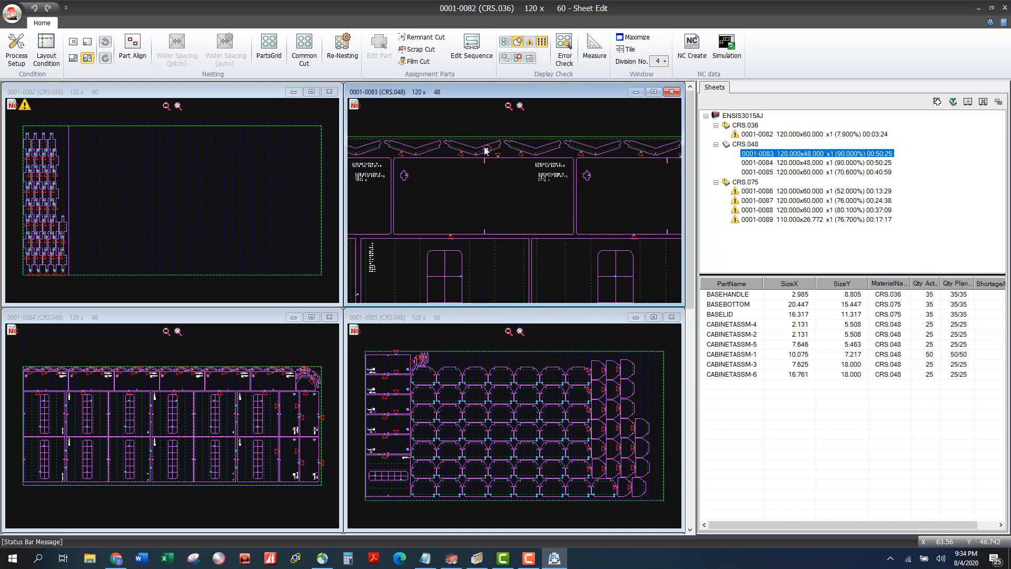
double_click(484, 151)
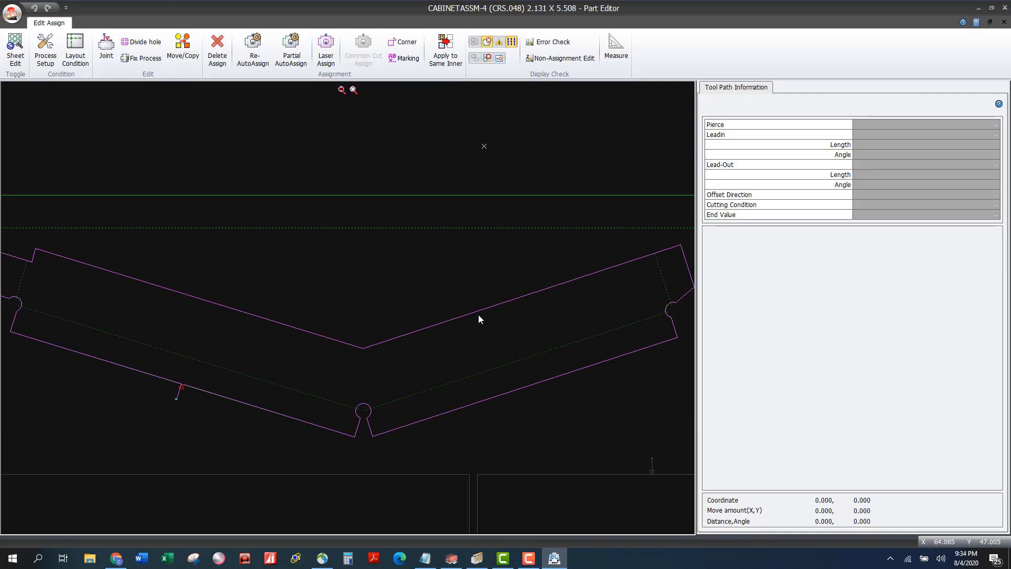
Move the lead-in farther left along the lower-left edge of CABINETASSM-4 and add a laser joint on its upper-right edge.
scroll(478, 314, "down", 1)
left_click_drag(241, 372, 153, 342)
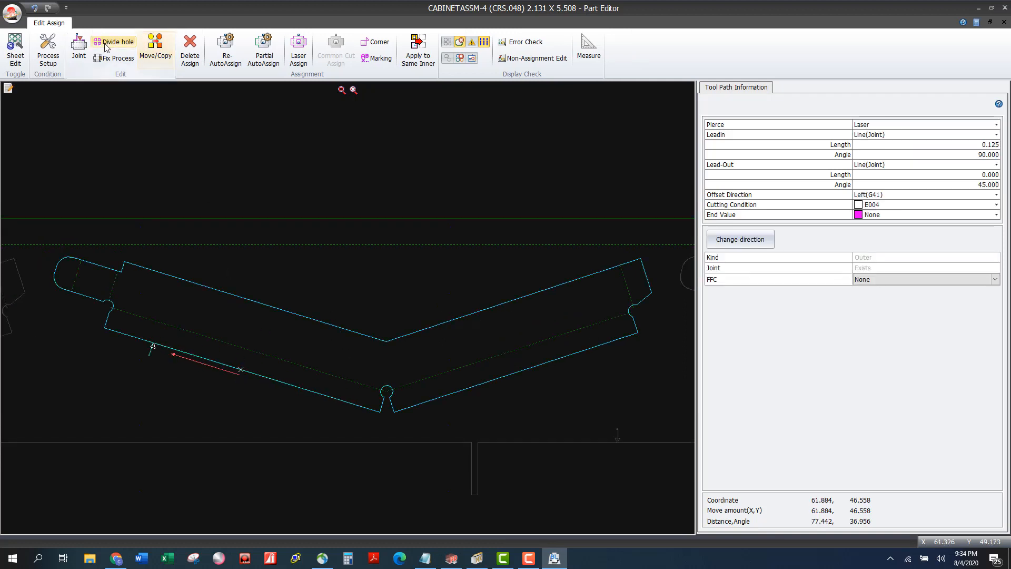
left_click(85, 44)
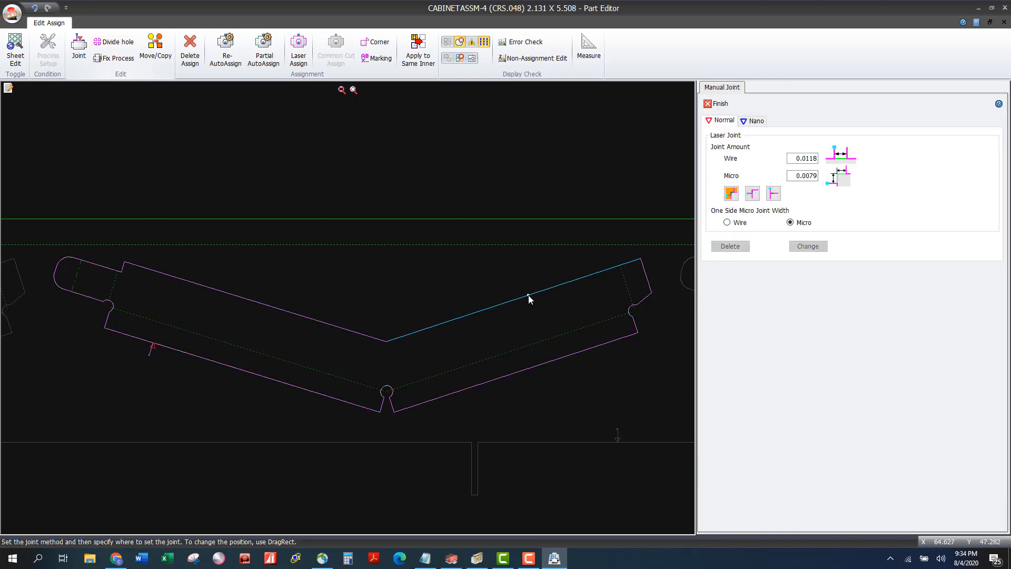
left_click(526, 291)
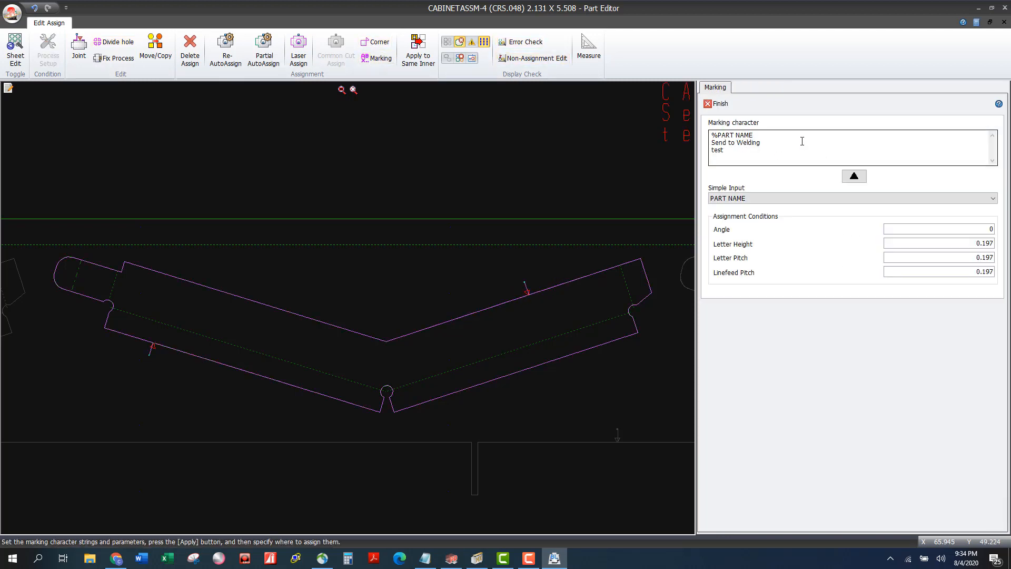
Mark the right arm of CABINETASSM-4 with only %PART NAME, using 0.100 for letter height, letter pitch and linefeed pitch.
left_click_drag(748, 151, 713, 144)
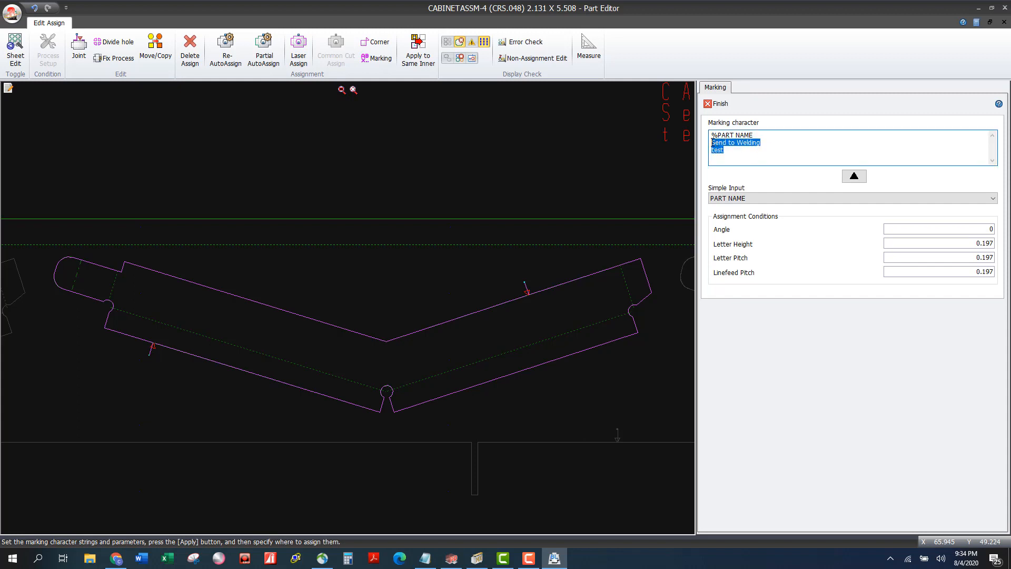
key("Delete")
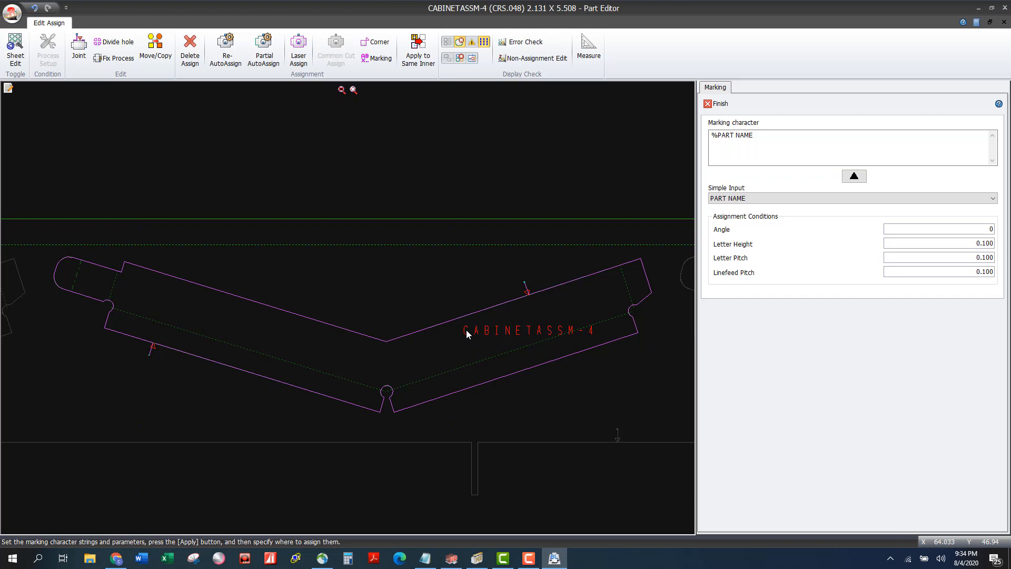
left_click(467, 334)
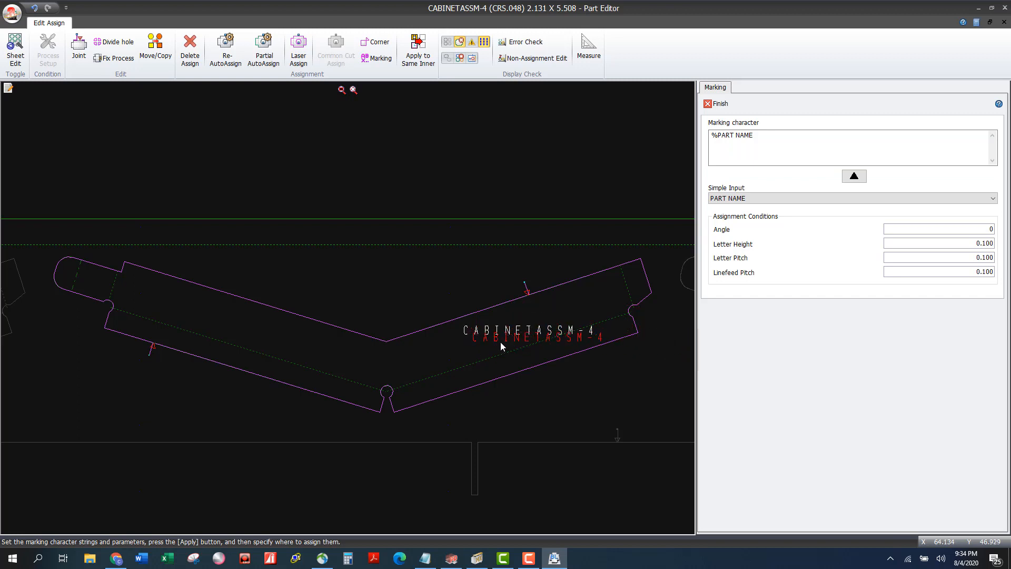
scroll(599, 343, "down", 1)
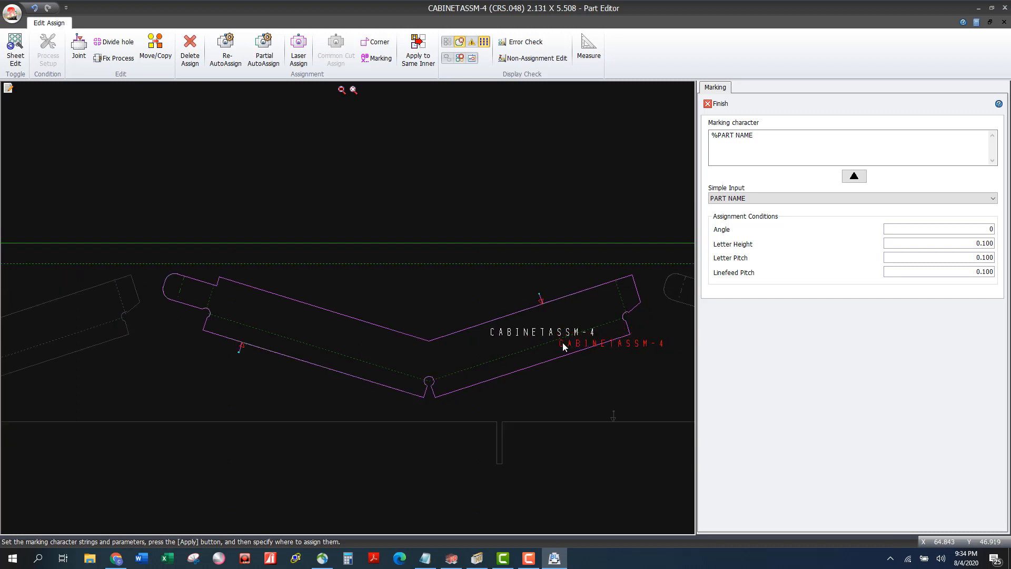
left_click(719, 104)
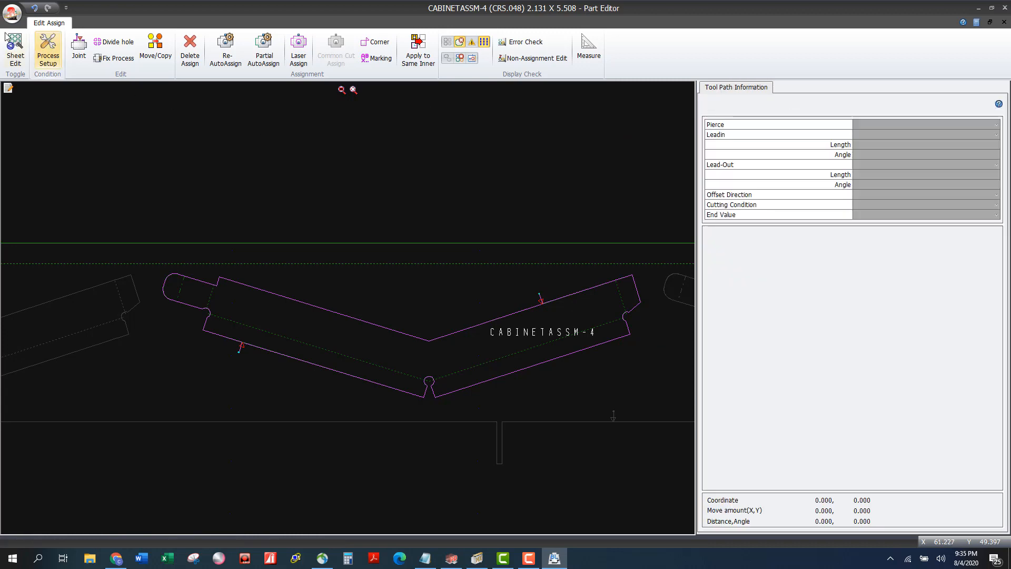
Return to sheet editing and reflect the CABINETASSM-4 edits to all same parts, including those at different angles.
left_click(15, 48)
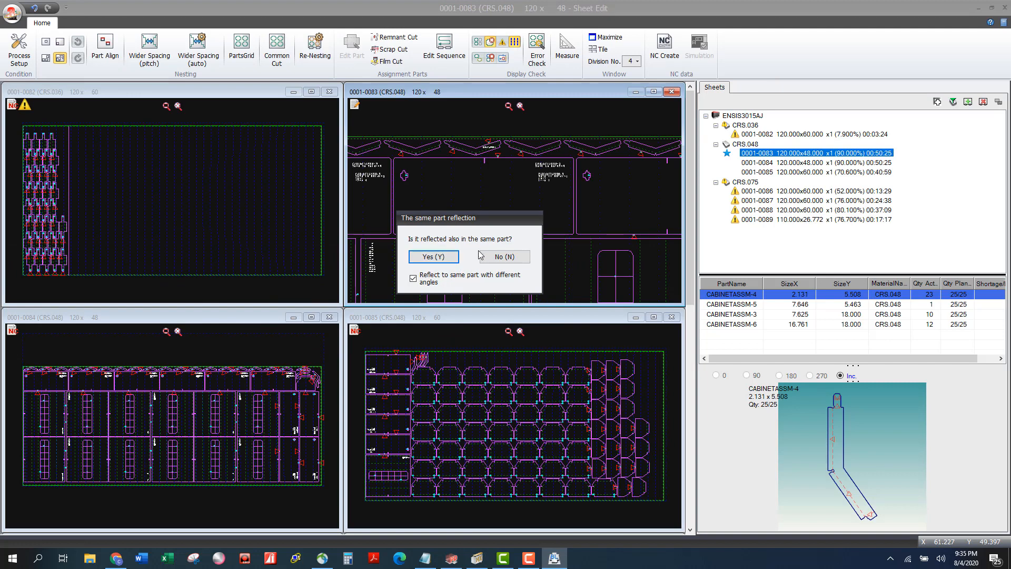
left_click(444, 258)
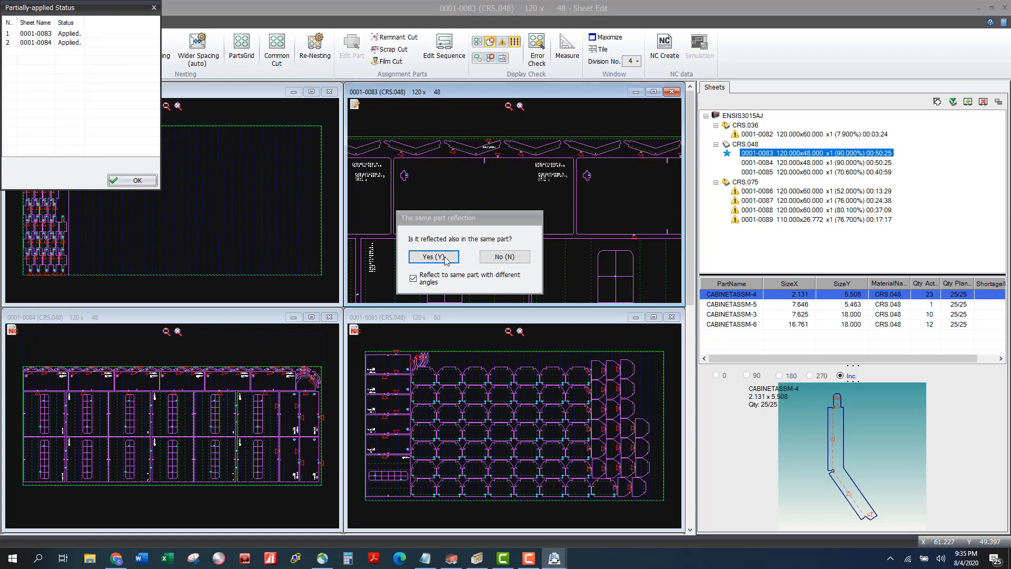
left_click(135, 183)
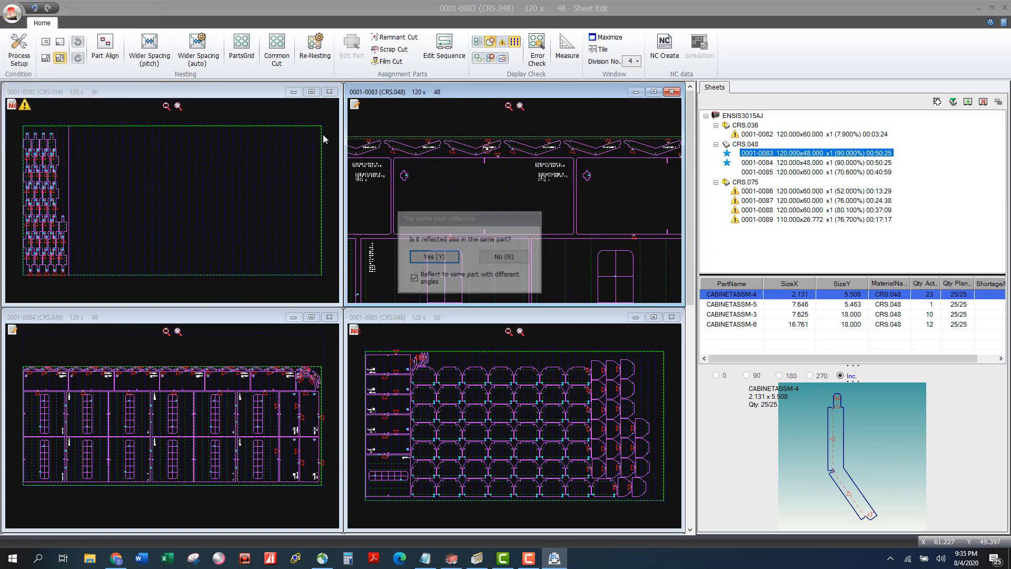
Inspect sheet 0001-0085, then maximize sheet 0001-0083 and examine its CABINETASSM-4 parts and CABINETASSM-6 panels.
left_click(432, 371)
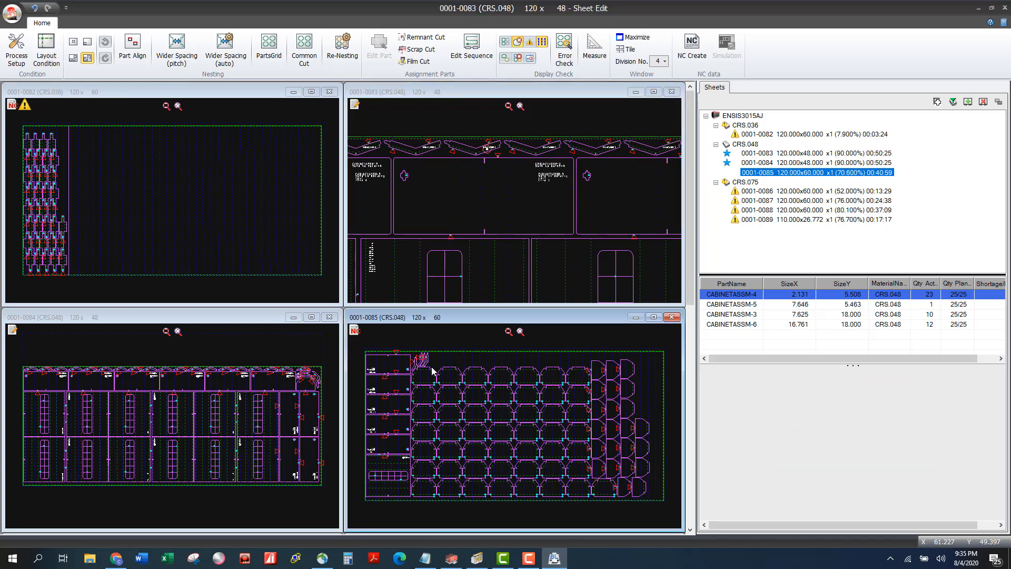
scroll(426, 356, "up", 3)
left_click(553, 215)
scroll(547, 221, "down", 2)
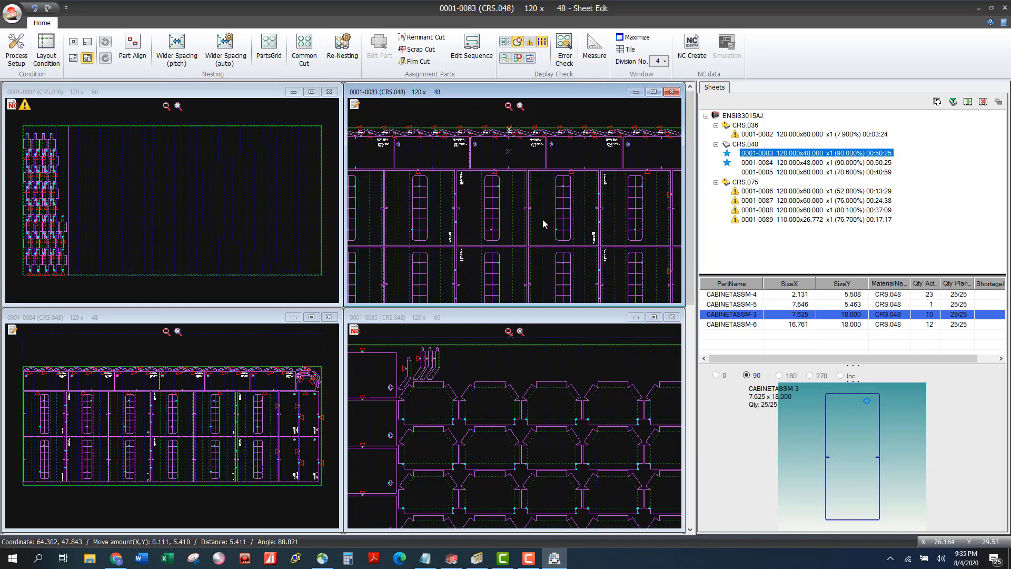
left_click(654, 92)
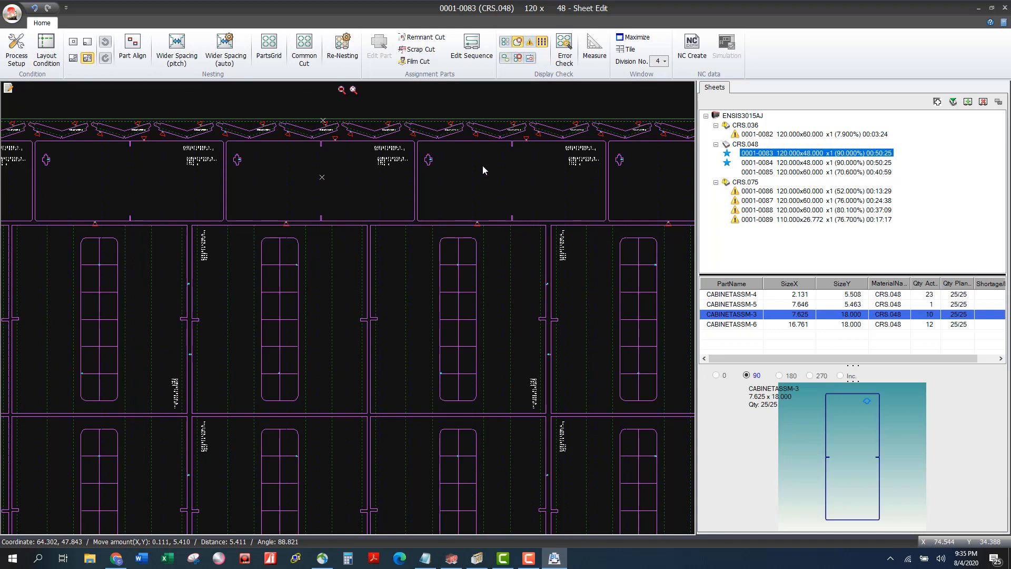
scroll(414, 340, "down", 1)
left_click(416, 335)
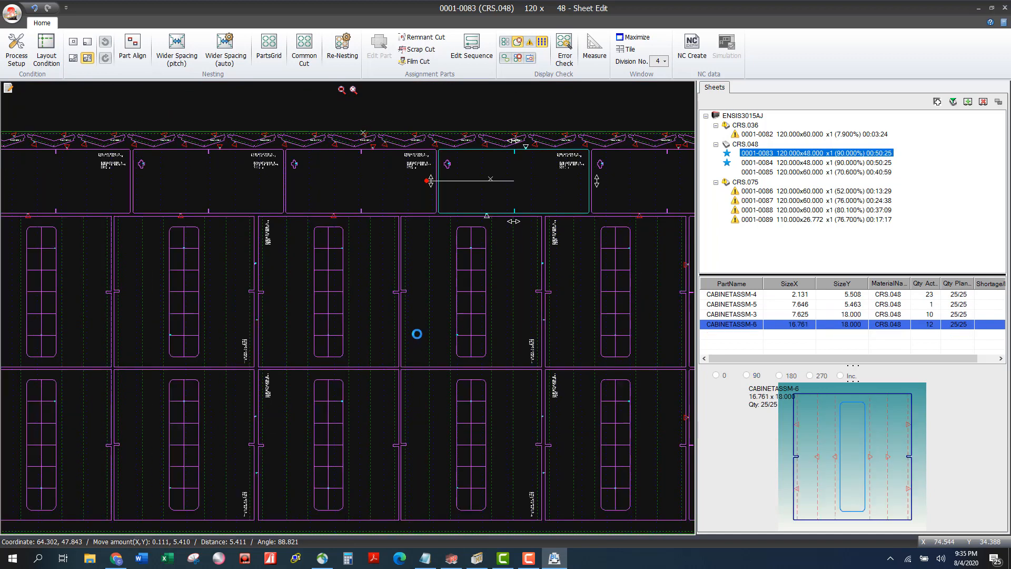
scroll(416, 332, "up", 4)
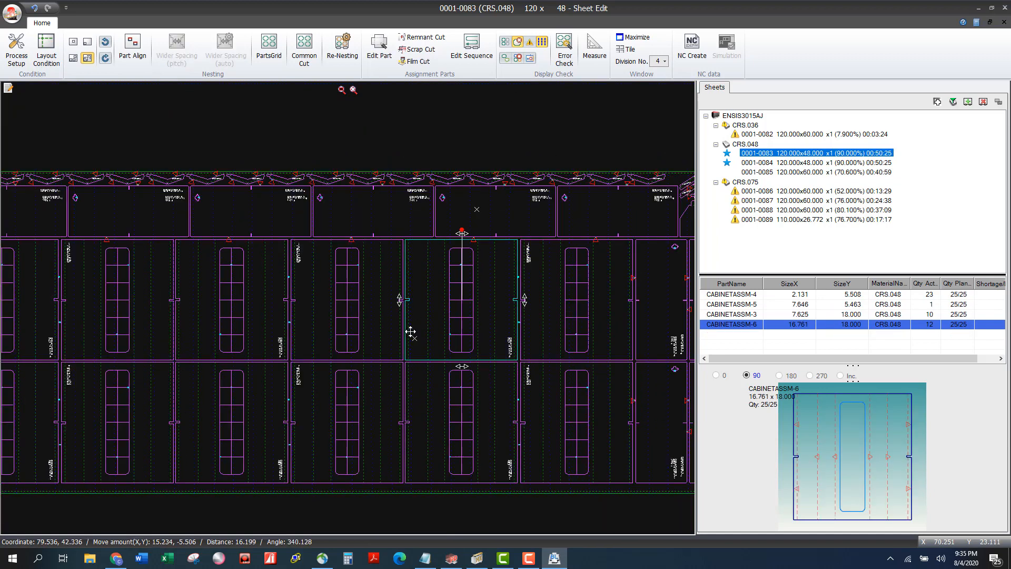
scroll(409, 316, "up", 2)
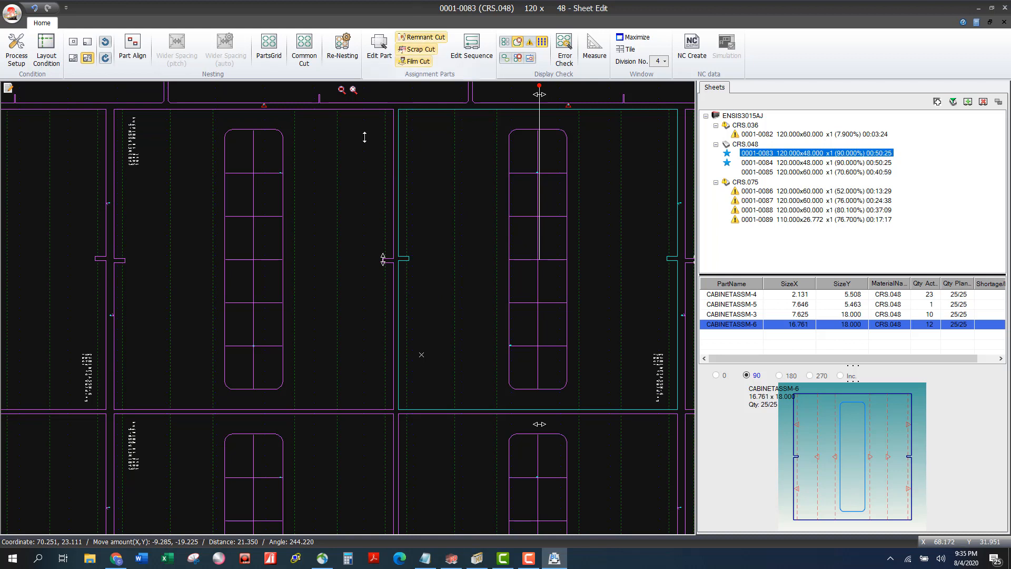
Start Common Cut on sheet 0001-0083 and join three neighbouring CABINETASSM-6 panels in the upper row along their side edges.
left_click(309, 50)
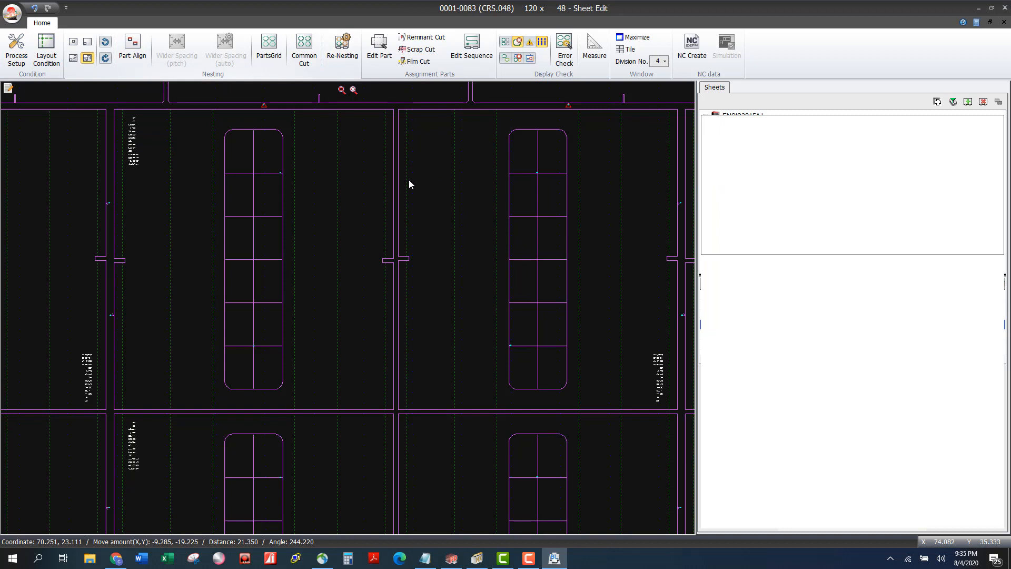
left_click(398, 179)
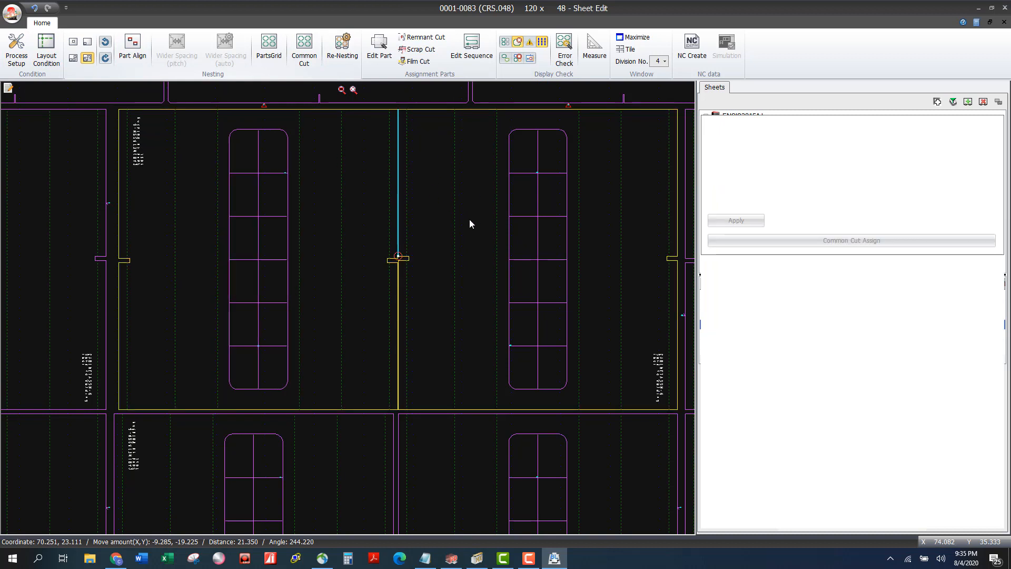
left_click(118, 165)
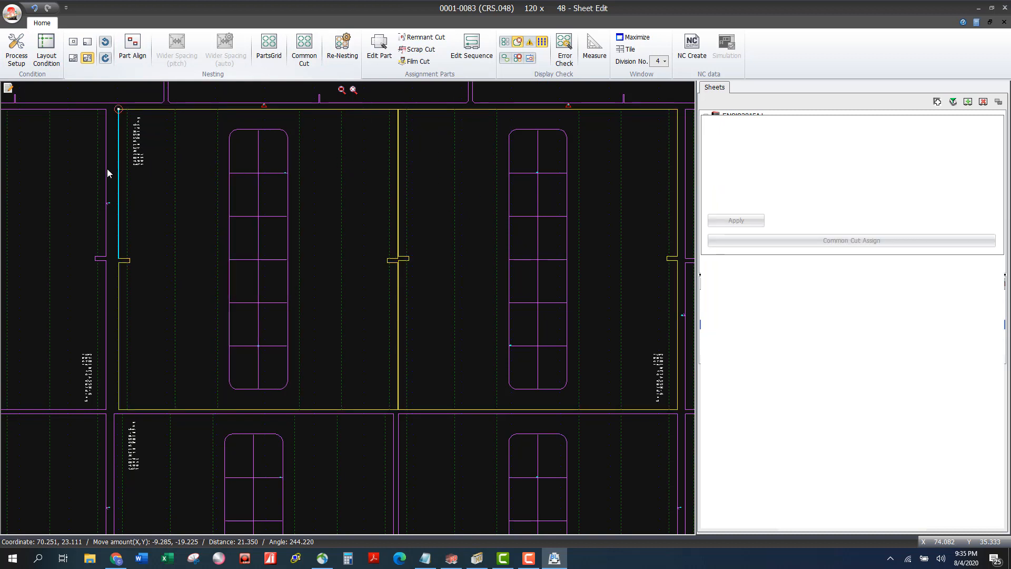
left_click(107, 170)
scroll(260, 197, "down", 2)
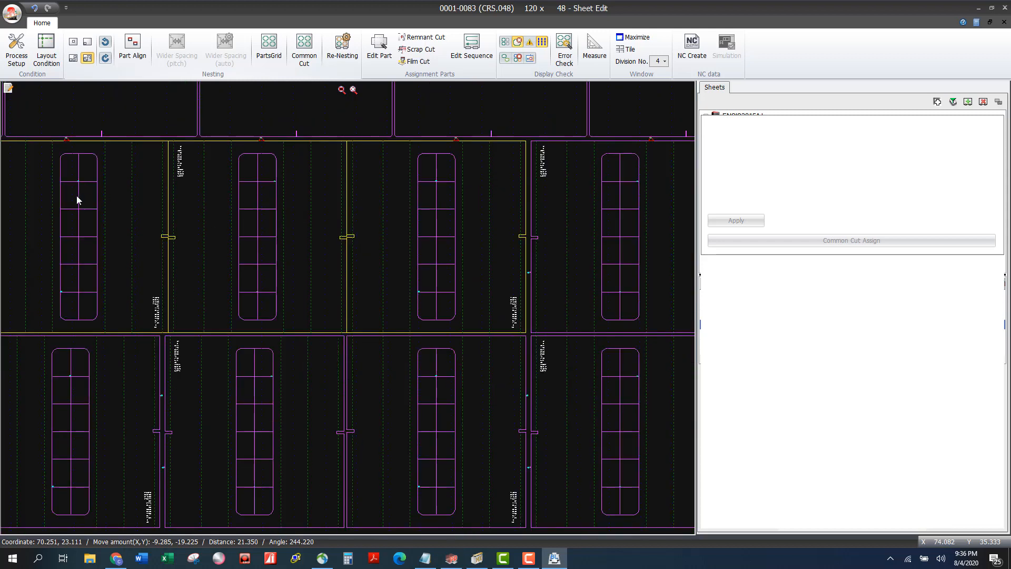
Join the CABINETASSM-6 panel below the rightmost joined panel along their horizontal edges, apply the common cut layout and finish.
left_click(423, 337)
left_click(424, 333)
left_click(319, 336)
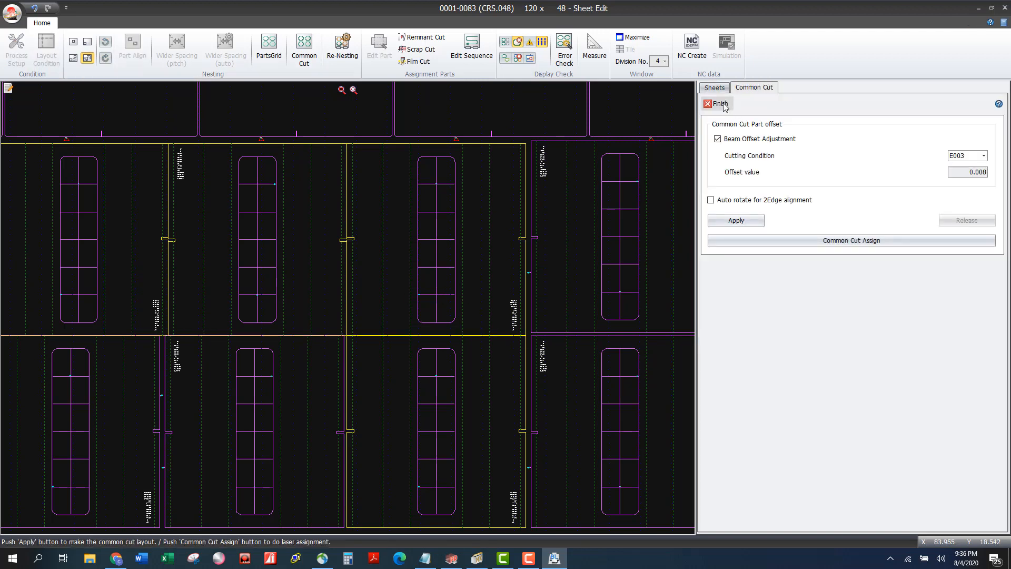
left_click(748, 222)
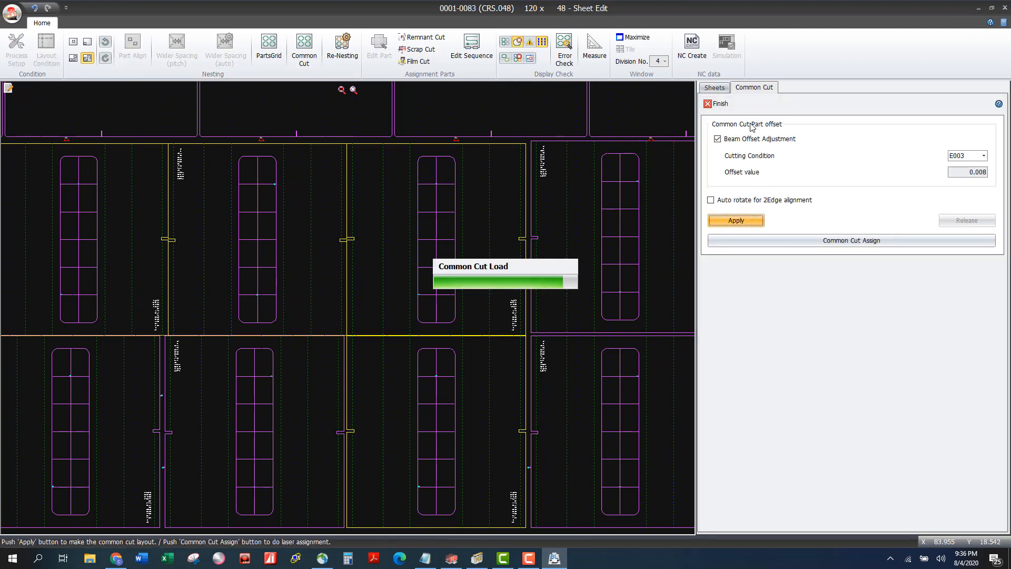
left_click(716, 104)
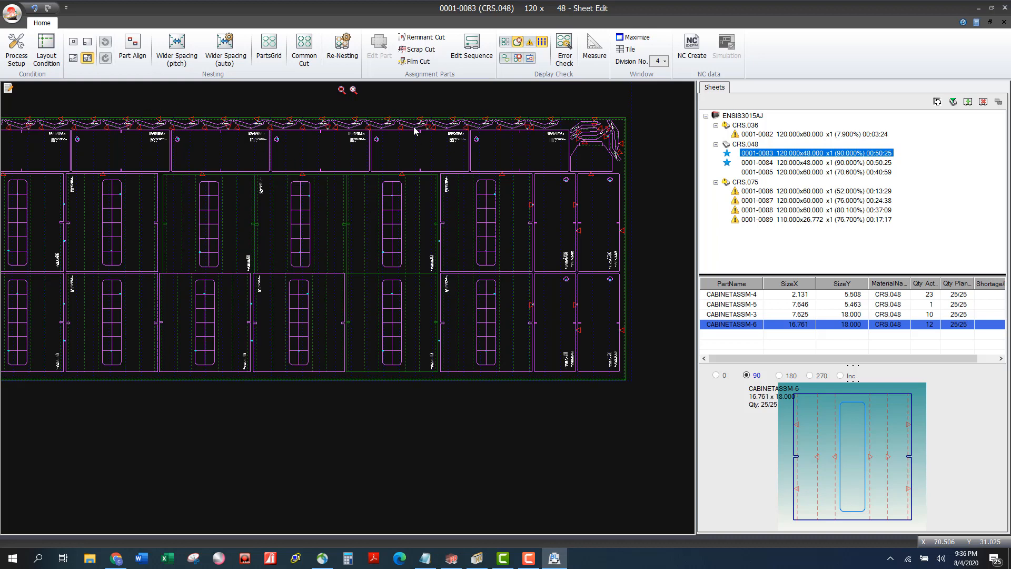
Bring sheet 0001-0082 to full view and delete all of its remnant cuts.
left_click(990, 22)
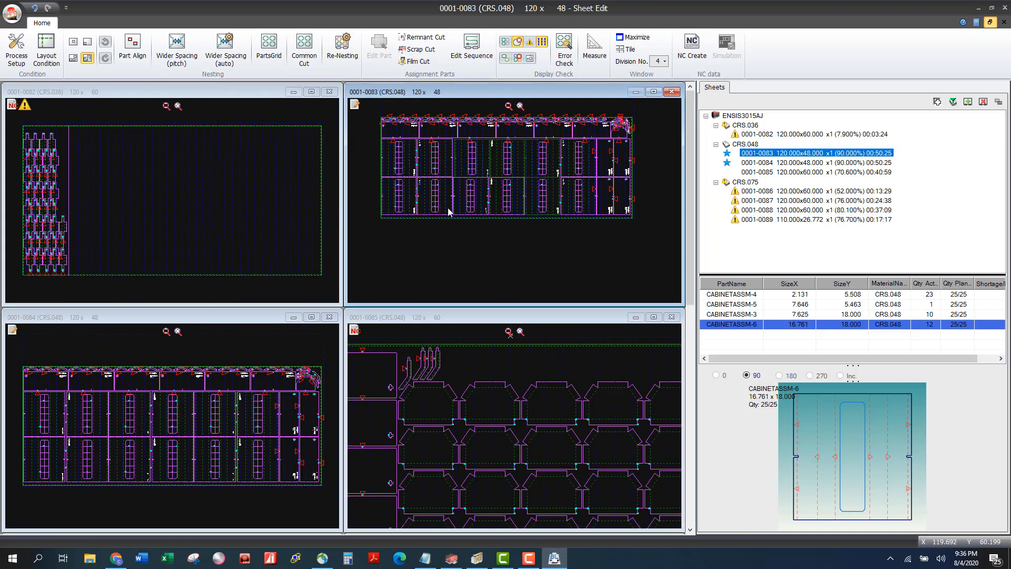
left_click(312, 91)
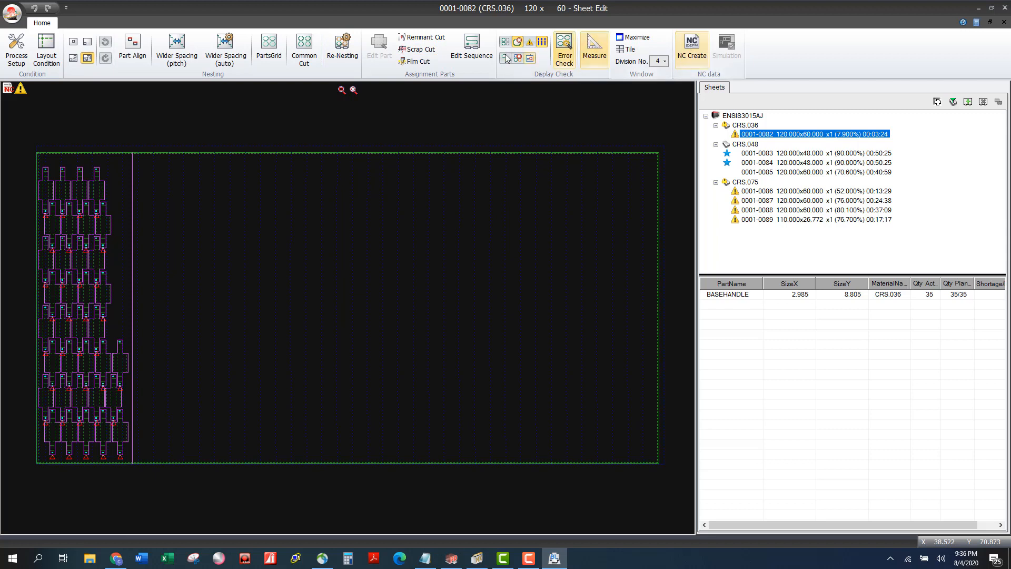
double_click(132, 265)
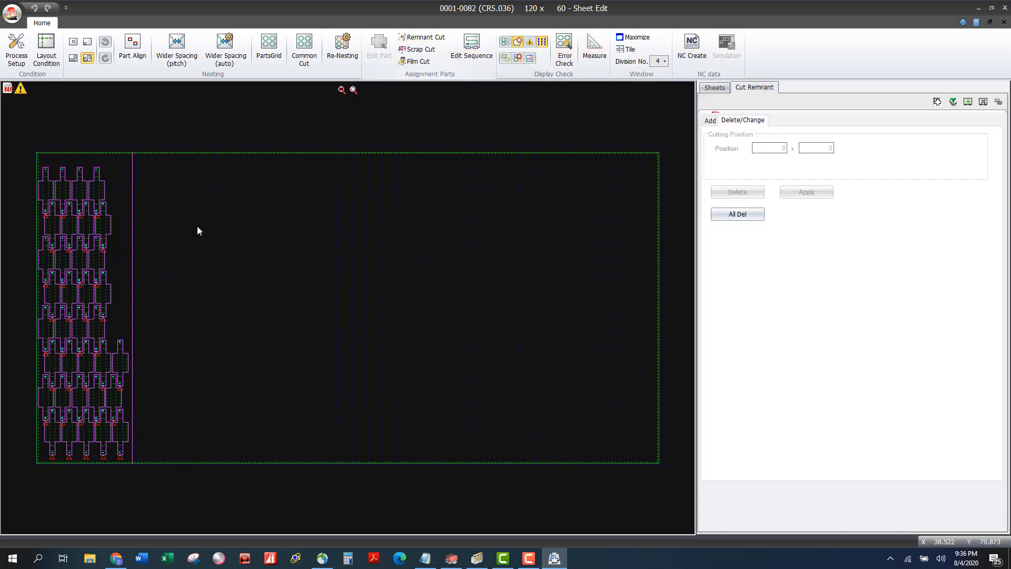
left_click(737, 214)
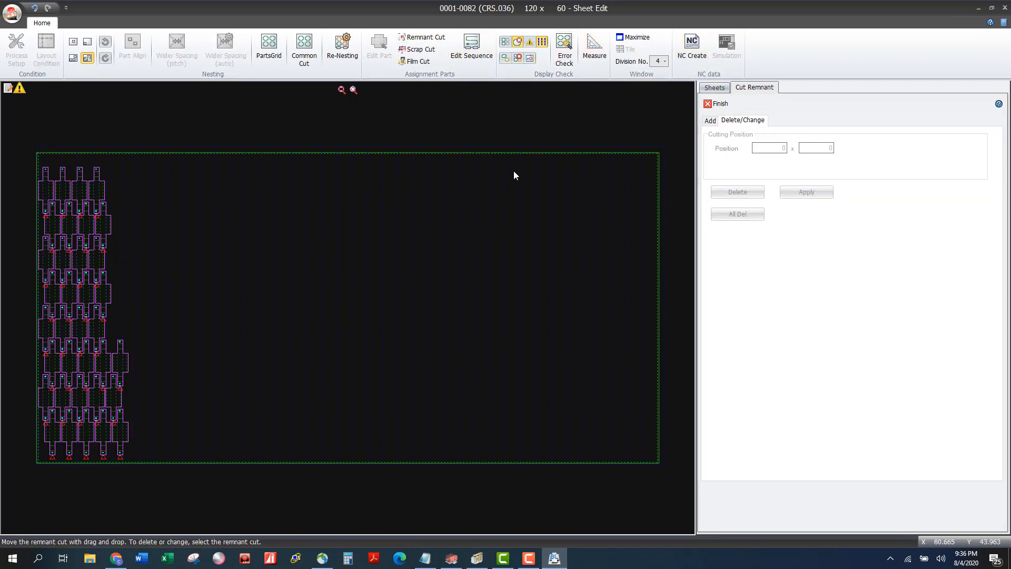
Choose the MultiLine type for adding a laser remnant cut and finish the remnant cut command.
left_click(710, 121)
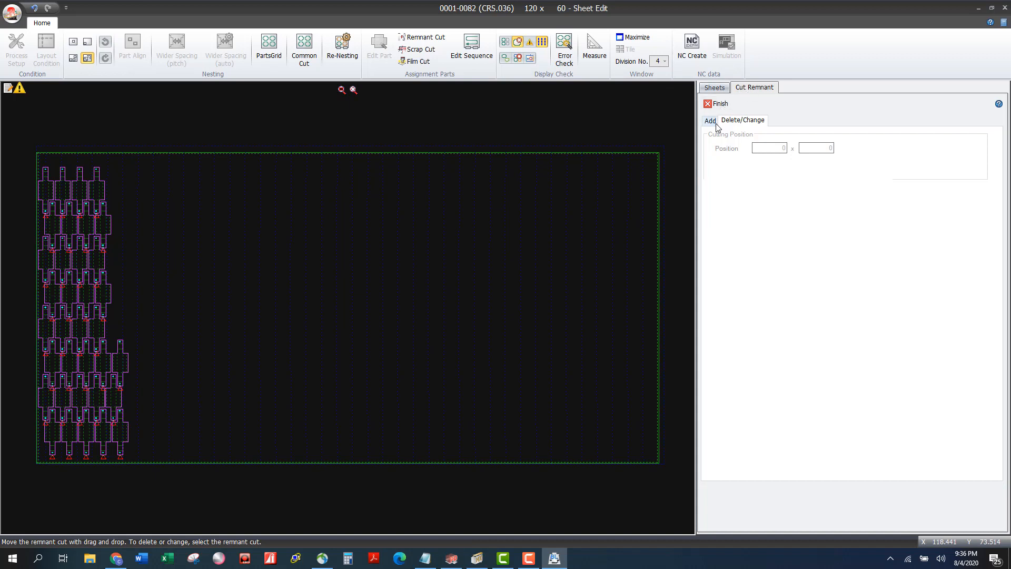
left_click(785, 246)
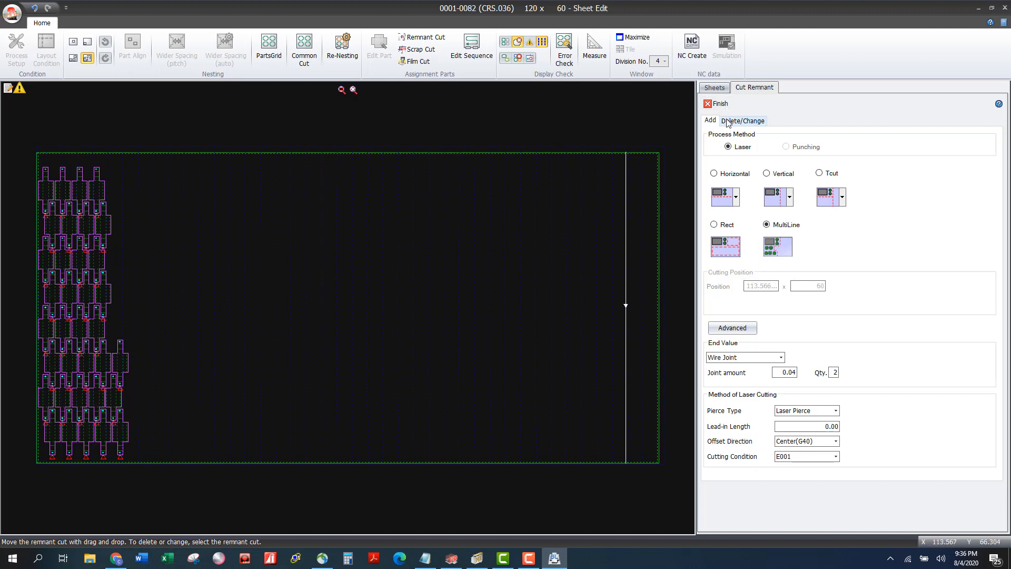
left_click(720, 104)
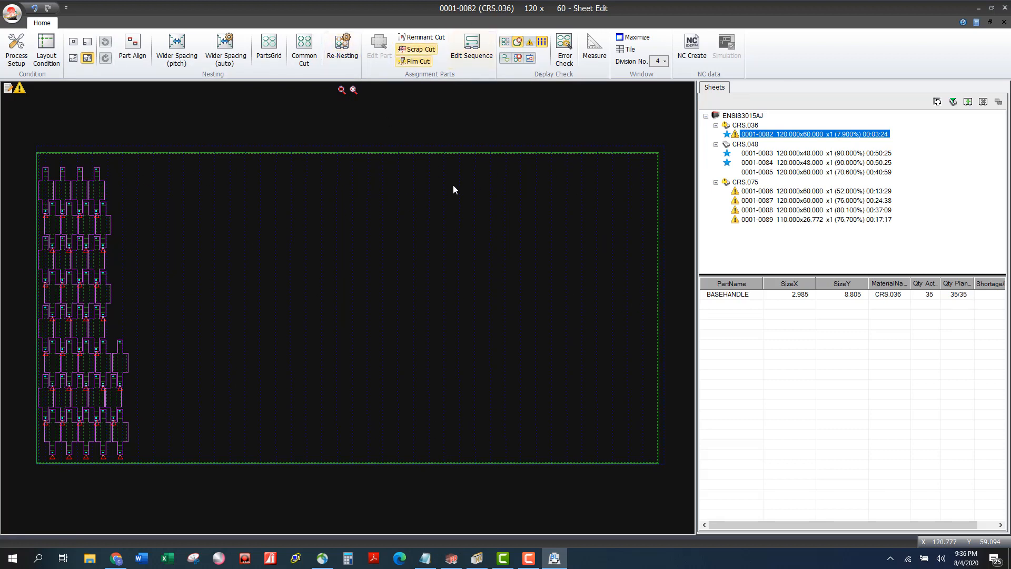
Spread the BASEHANDLE parts across sheet 0001-0082 with automatic wider spacing.
left_click(228, 53)
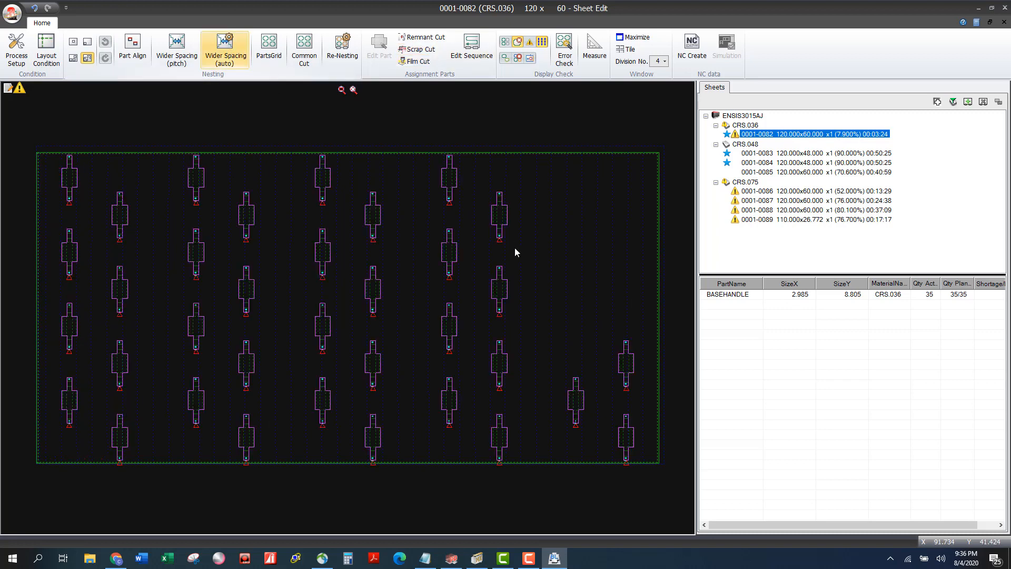
scroll(515, 252, "down", 2)
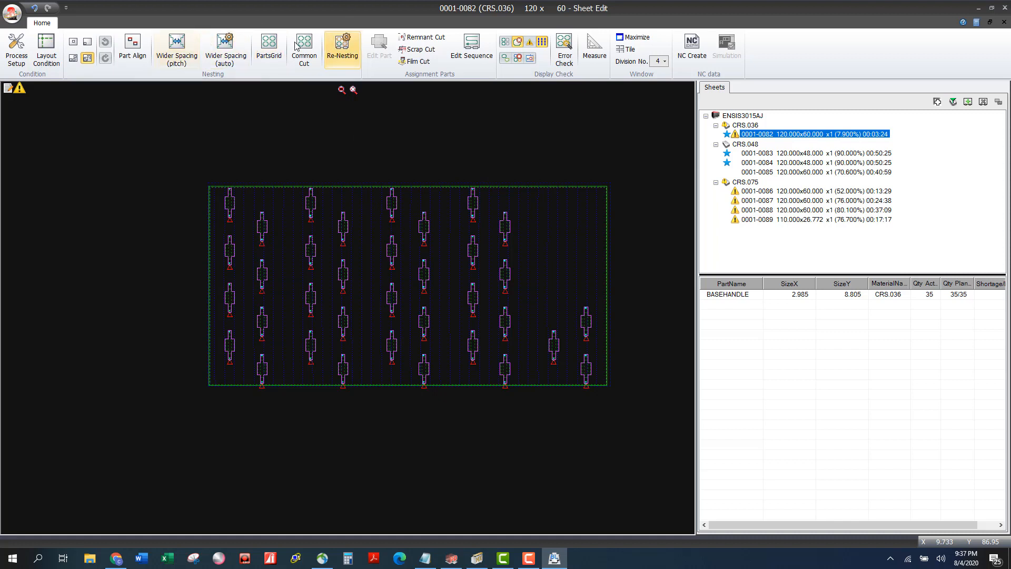
Release the fixed sheets and re-nest them in Re-Arrange mode with non-planned parts included, reviewing the new layouts.
left_click(337, 49)
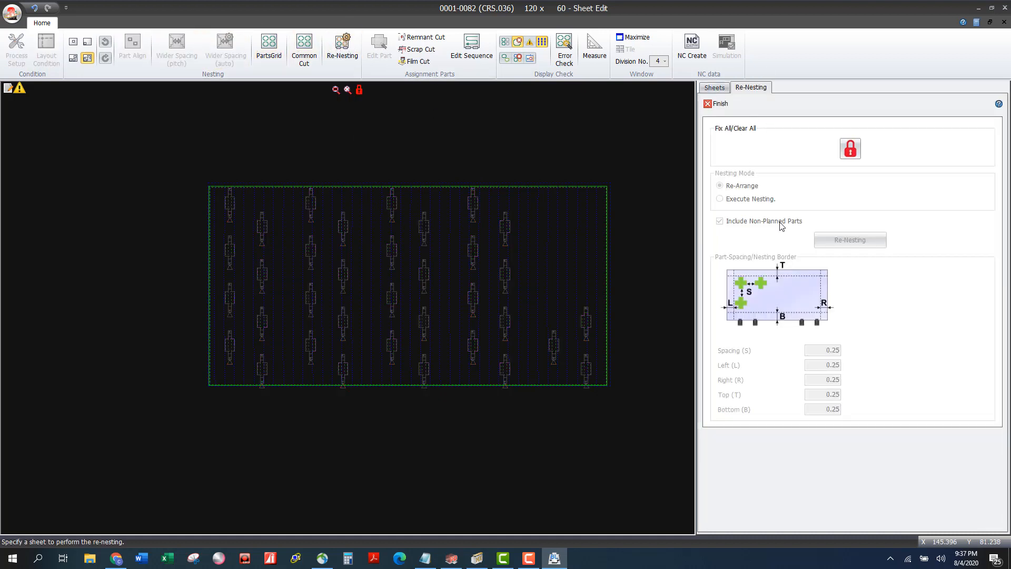
left_click(850, 149)
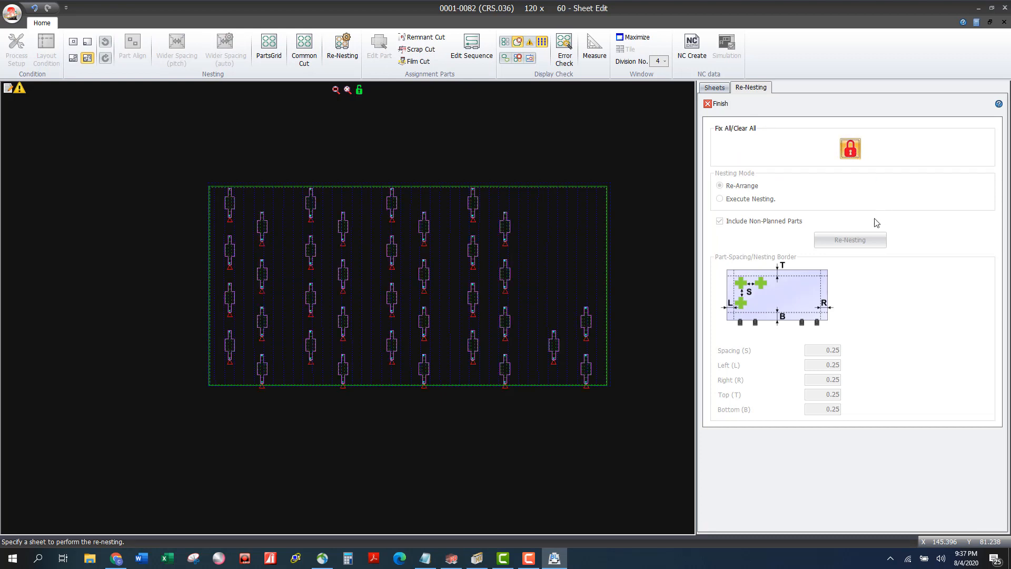
left_click(857, 242)
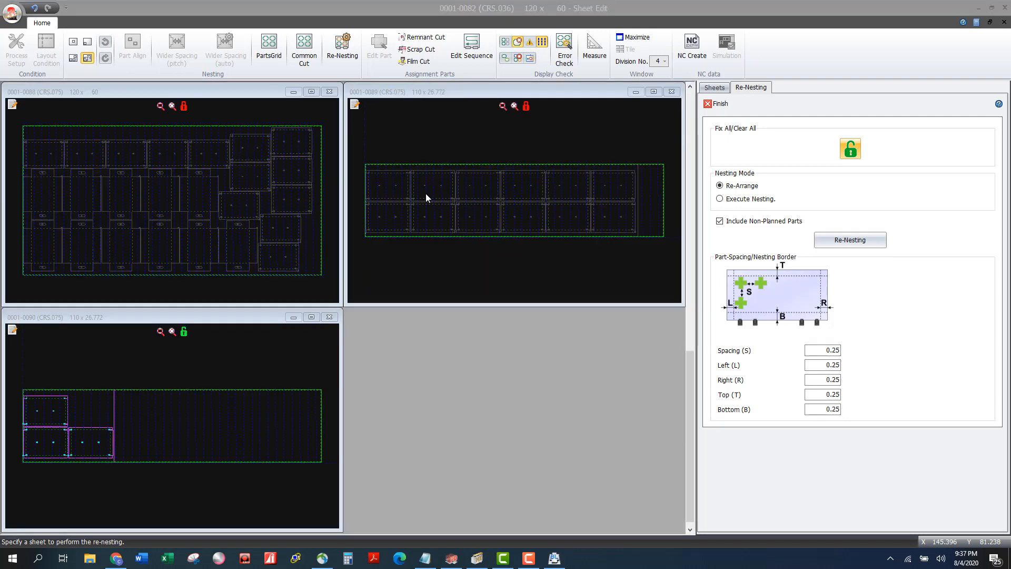
left_click(426, 194)
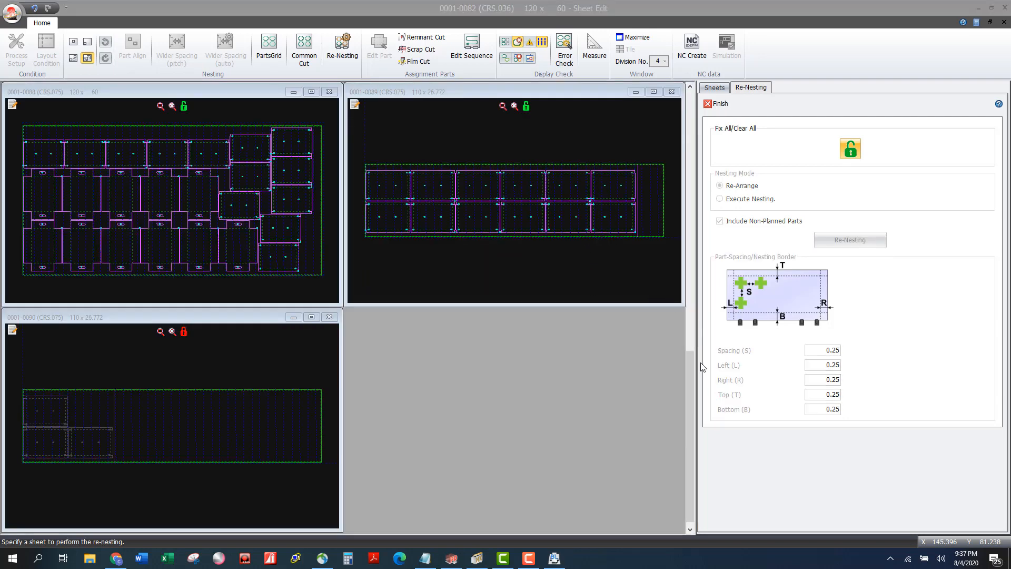
left_click_drag(692, 390, 692, 127)
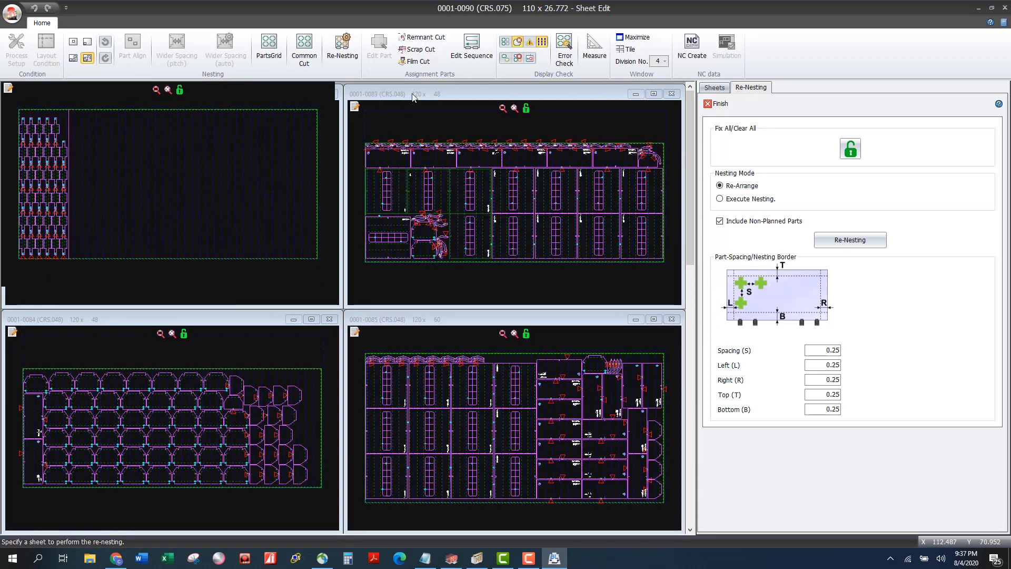
left_click(312, 94)
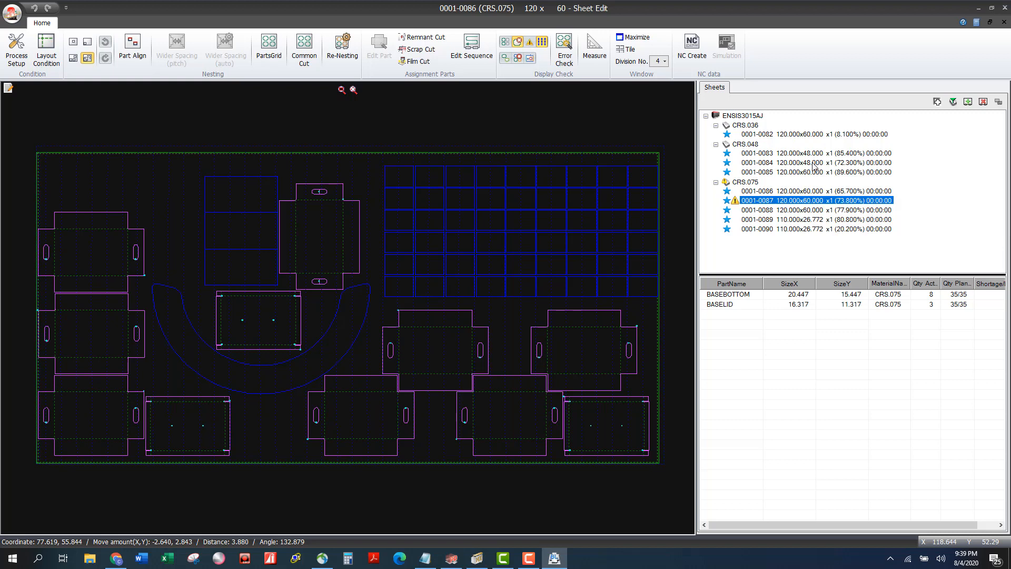
Return to sheet 0001-0082 and import the part 3IBLANKTEST4 from the AMADA TEST folder.
key("Down")
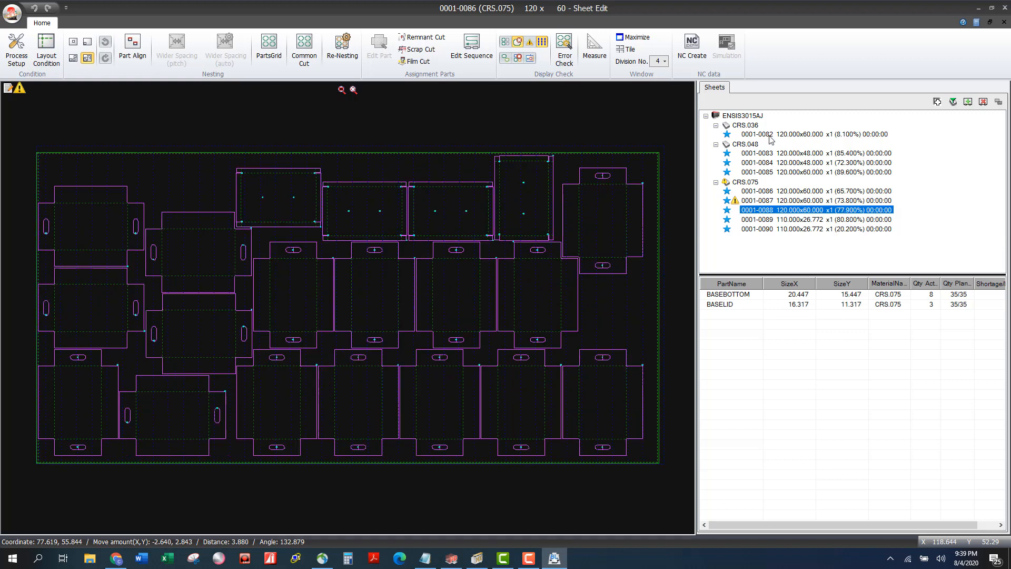
left_click(769, 135)
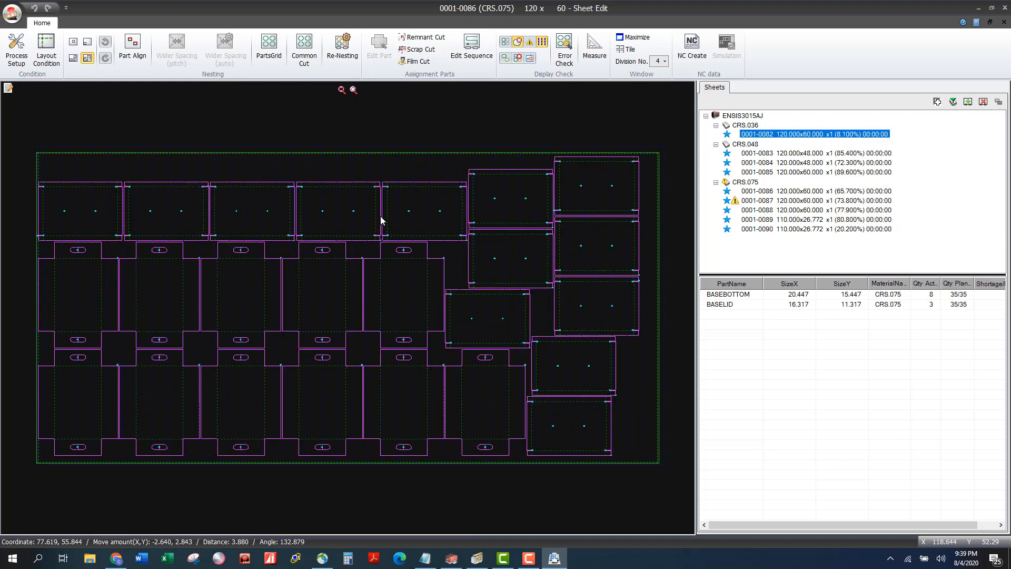
right_click(346, 288)
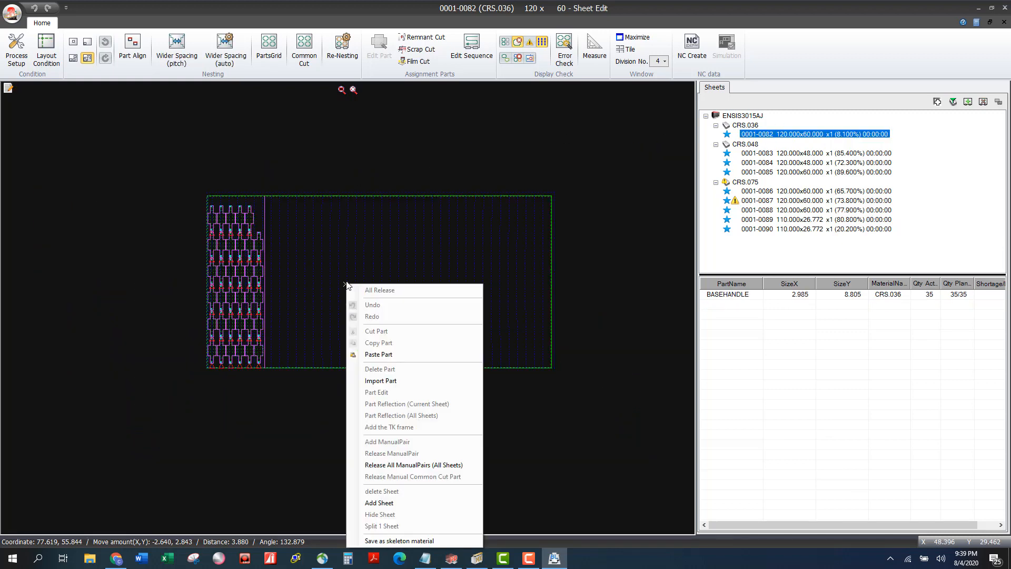
left_click(392, 381)
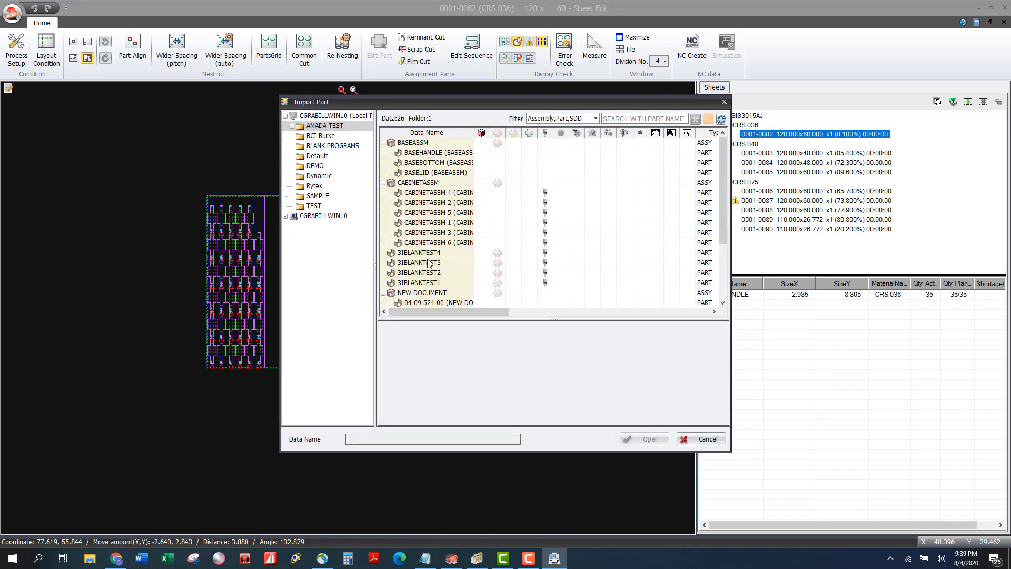
left_click(448, 252)
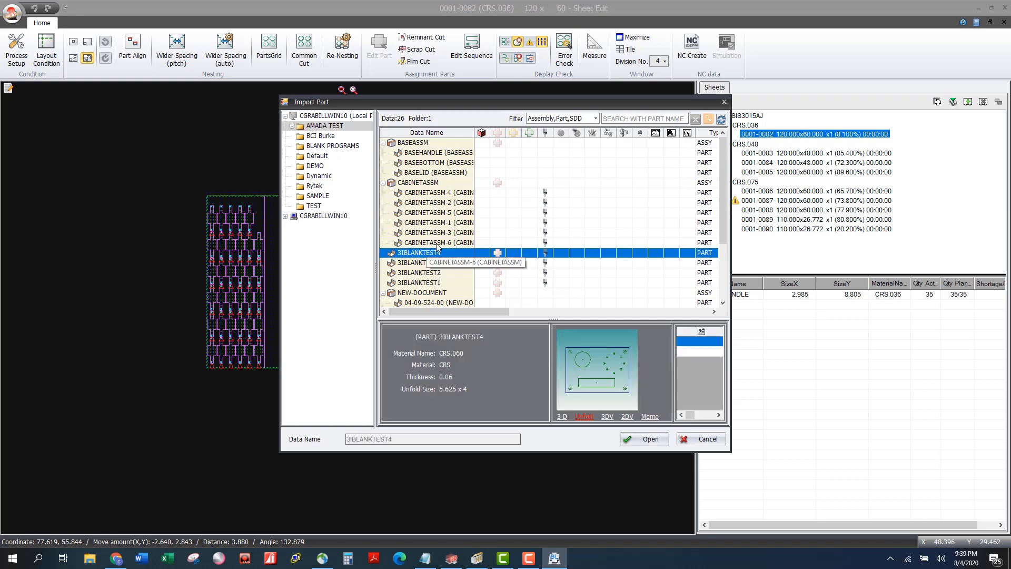
left_click(648, 439)
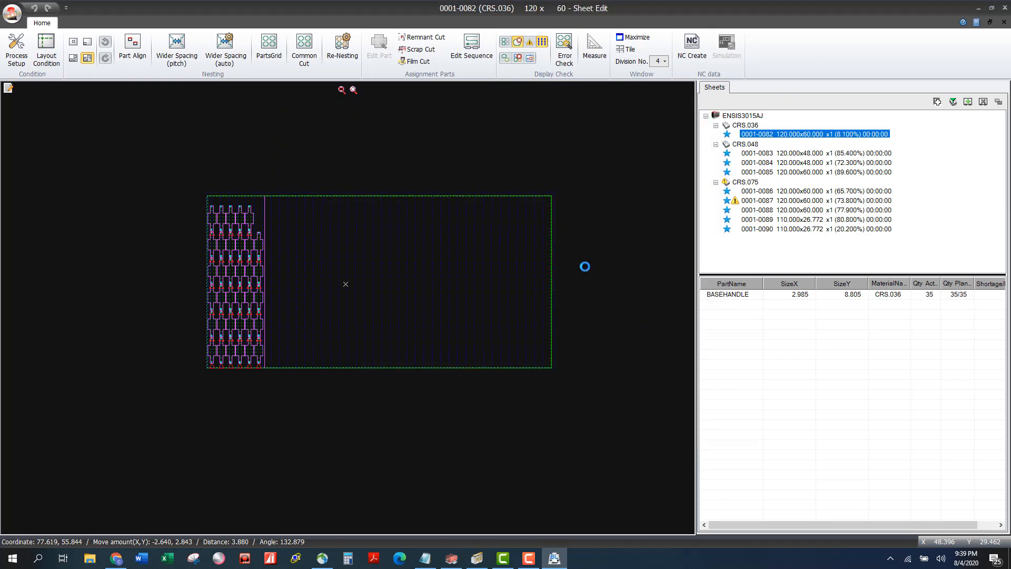
Place a 3IBLANKTEST4 part on sheet 0001-0082 and move it to the sheet's lower edge against the remnant cut line.
left_click(146, 143)
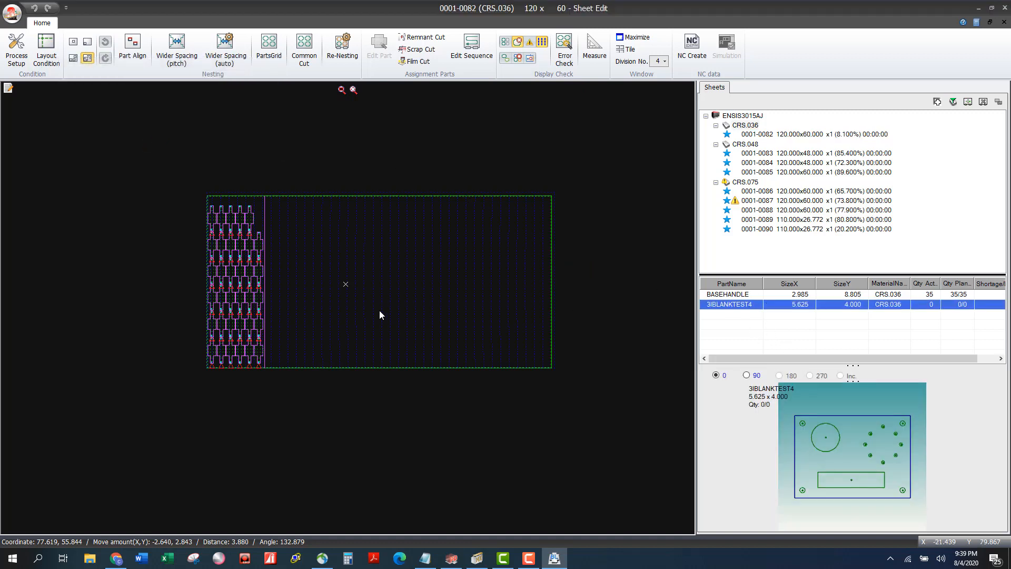
left_click(296, 347)
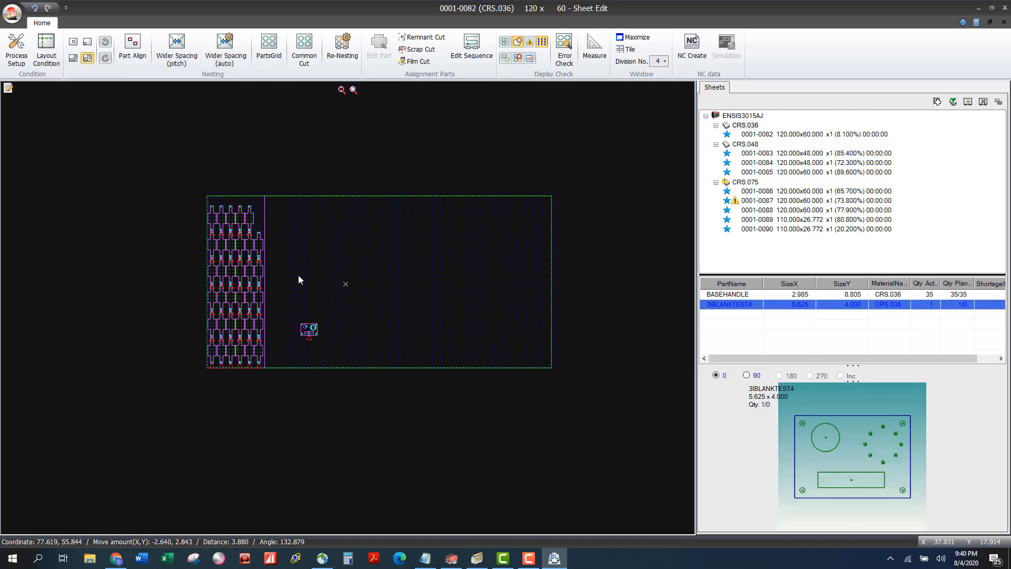
left_click(317, 329)
left_click_drag(295, 349, 270, 367)
Create a PartsGrid from the placed 3IBLANKTEST4 part with auto-calculated X and Y numbers, then finish the command.
left_click(269, 46)
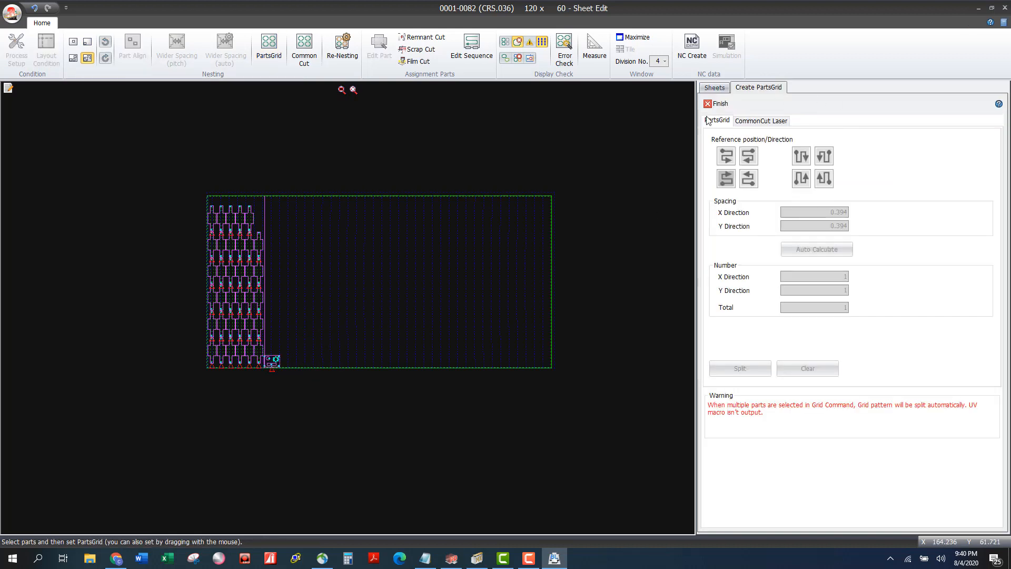
left_click(767, 121)
left_click(729, 121)
left_click(270, 365)
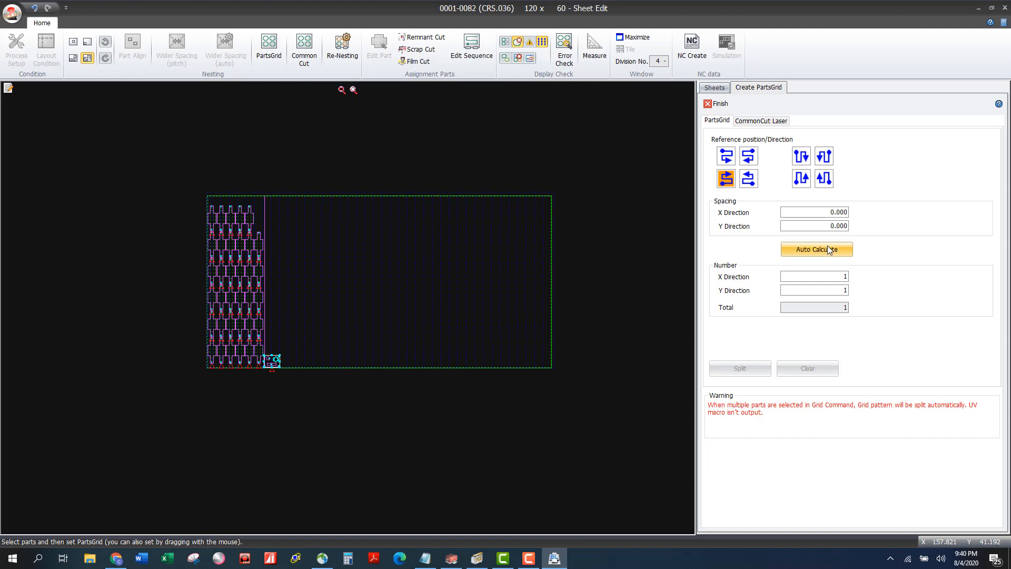
left_click(827, 246)
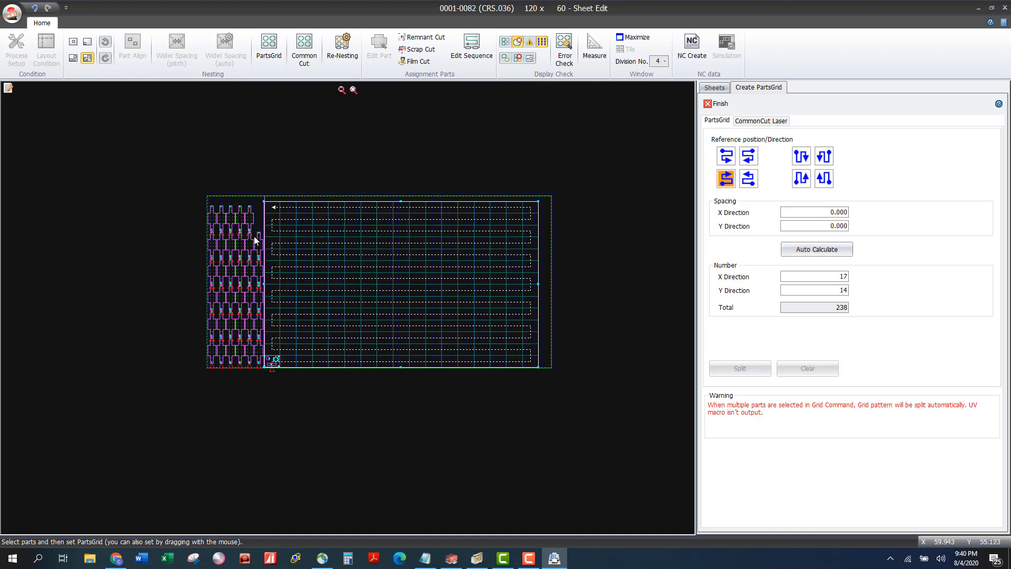
left_click(717, 103)
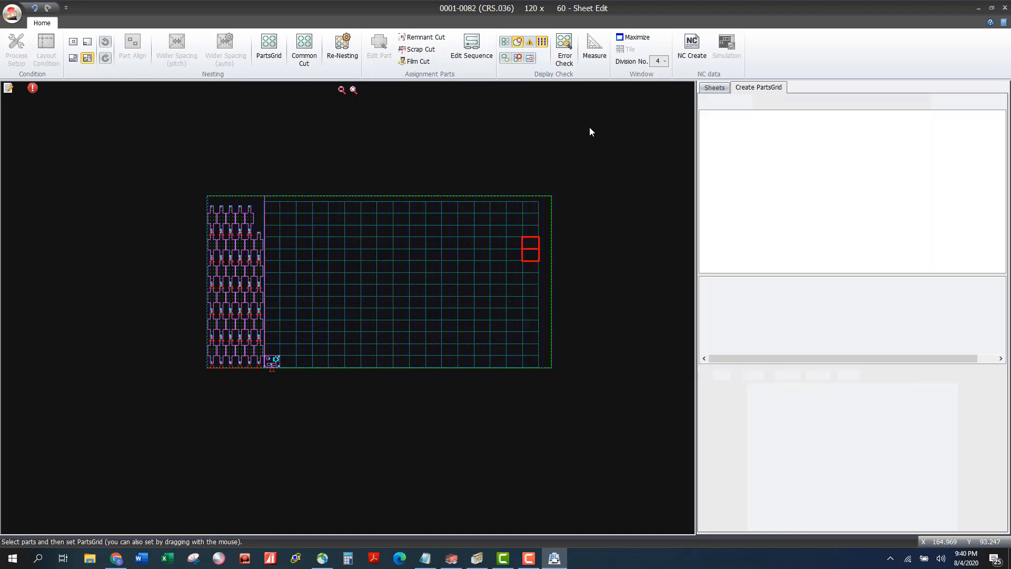
Examine the 3IBLANKTEST4 grid and its first part, and the top-row BASEHANDLE parts on sheet 0001-0082.
scroll(278, 380, "up", 10)
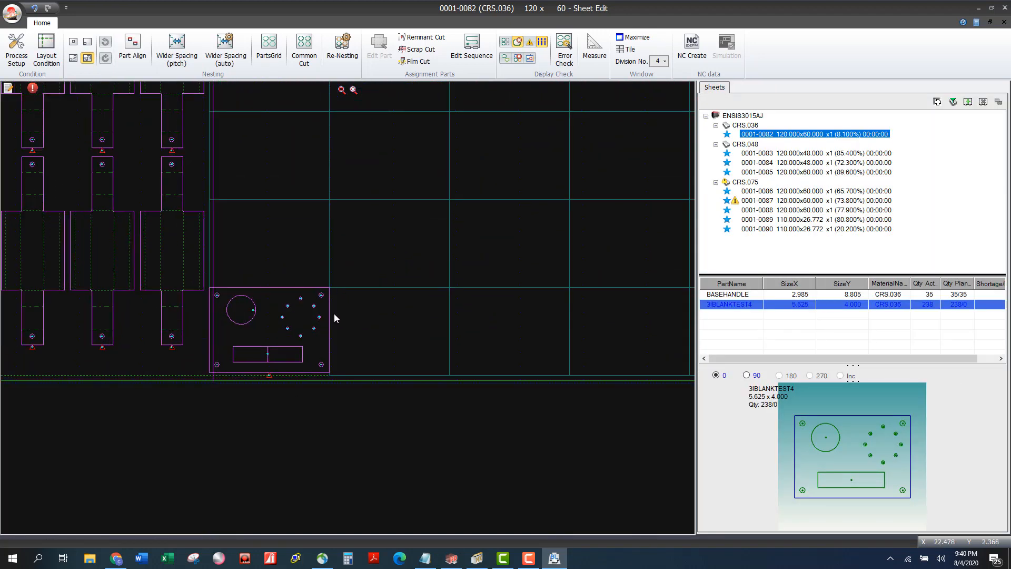
scroll(343, 321, "down", 10)
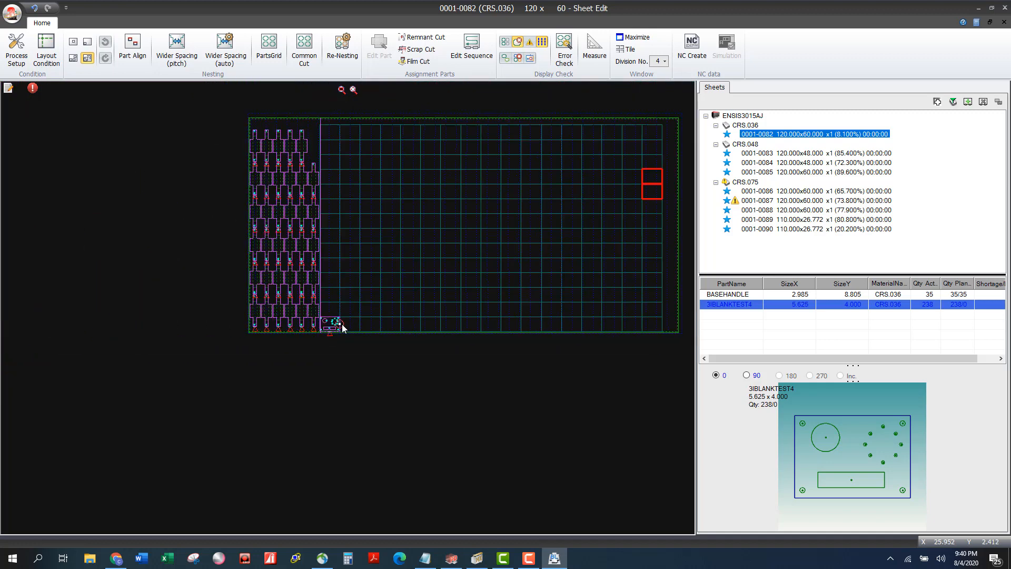
scroll(280, 122, "up", 1)
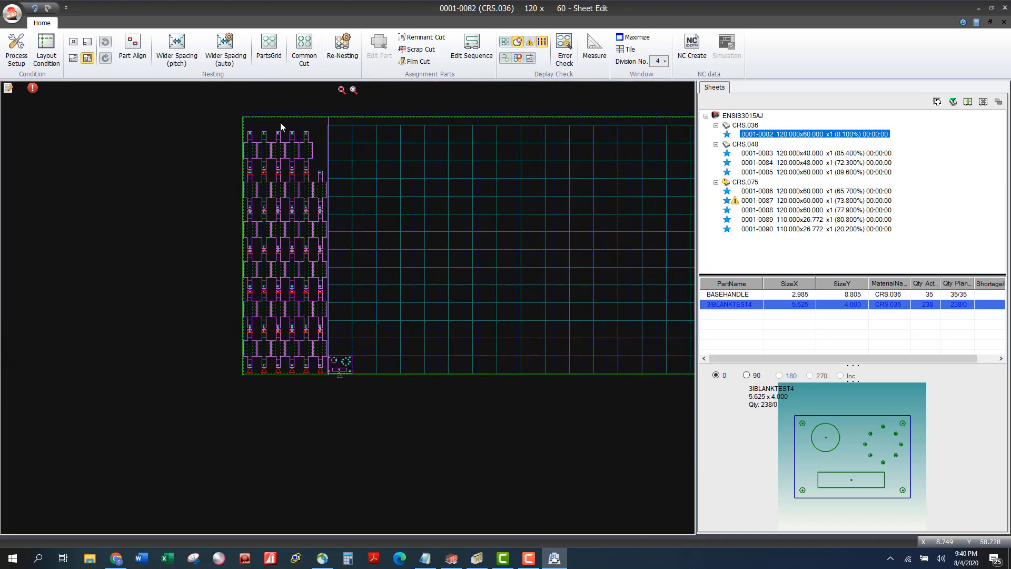
scroll(280, 122, "up", 2)
scroll(367, 176, "down", 2)
scroll(334, 162, "up", 2)
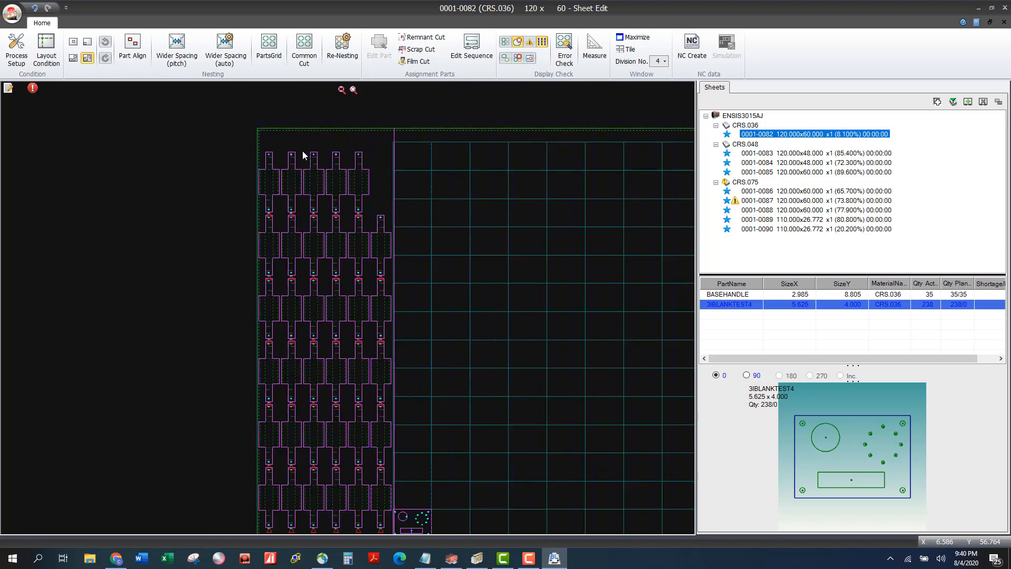
scroll(322, 187, "up", 3)
Move the third BASEHANDLE part in the top row, changing the placement mode so it overlaps its left neighbour.
left_click(315, 174)
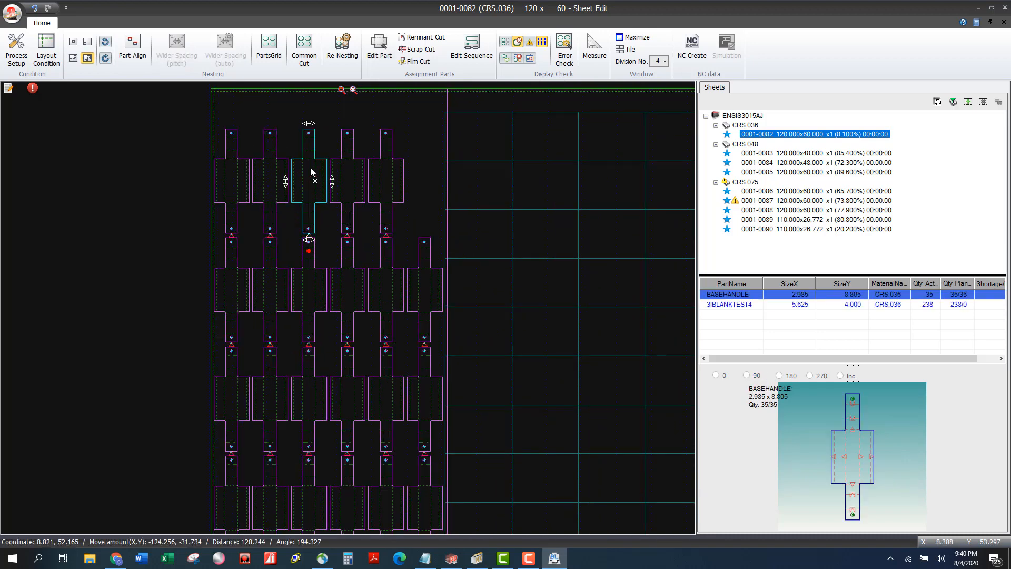
left_click_drag(315, 174, 284, 219)
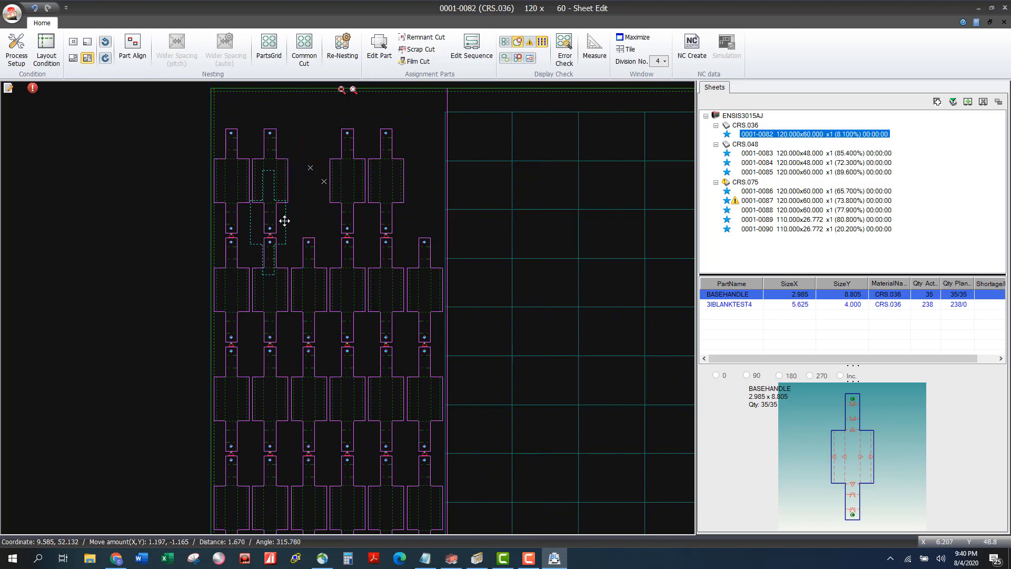
left_click_drag(312, 188, 311, 184)
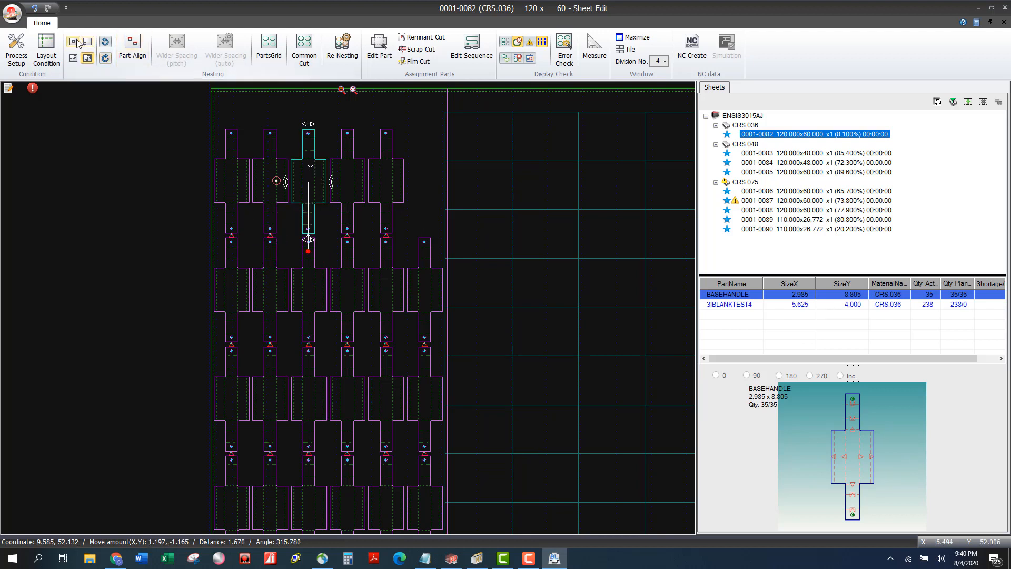
left_click_drag(313, 169, 305, 174)
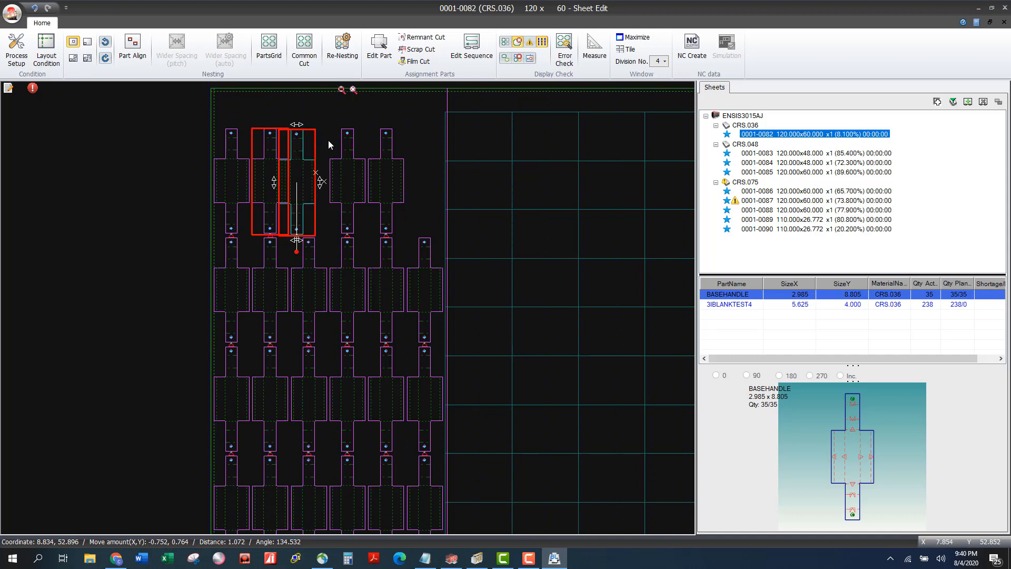
Change the placement mode and move the third BASEHANDLE part in the top row into the gap between its neighbours, clear of both.
scroll(327, 140, "down", 2)
scroll(321, 165, "up", 1)
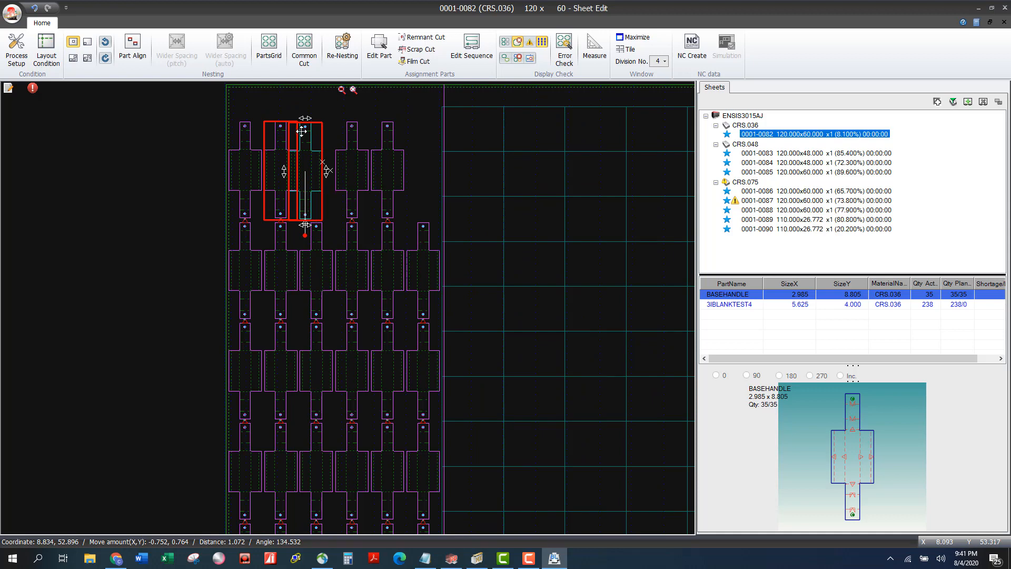
scroll(327, 221, "down", 2)
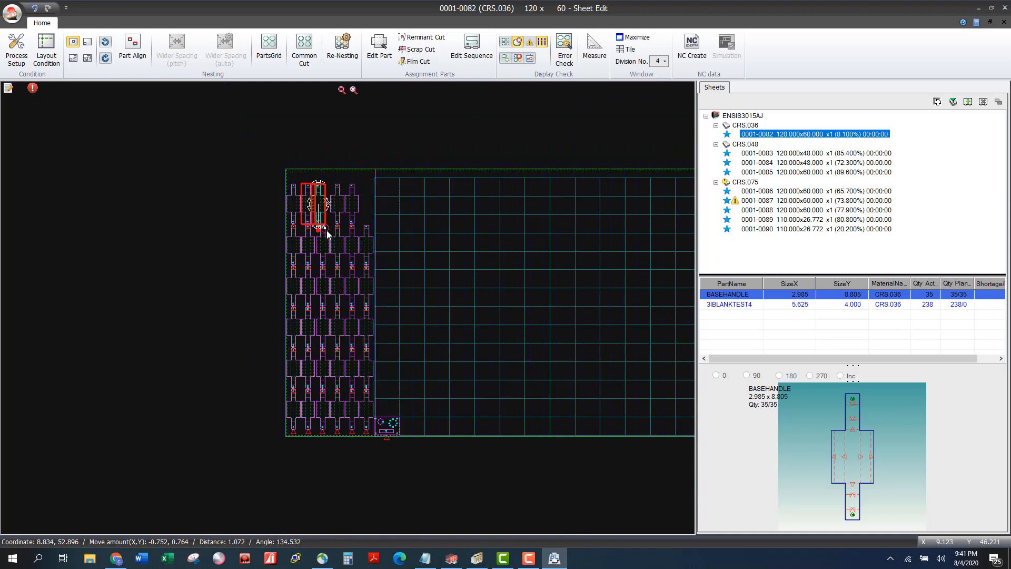
scroll(324, 232, "up", 1)
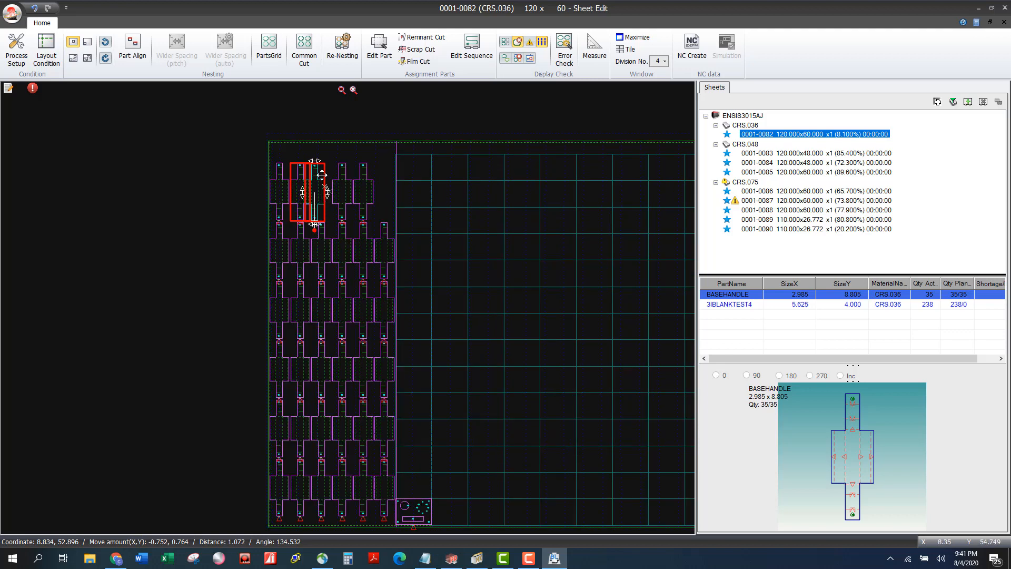
scroll(331, 197, "up", 1)
left_click(87, 58)
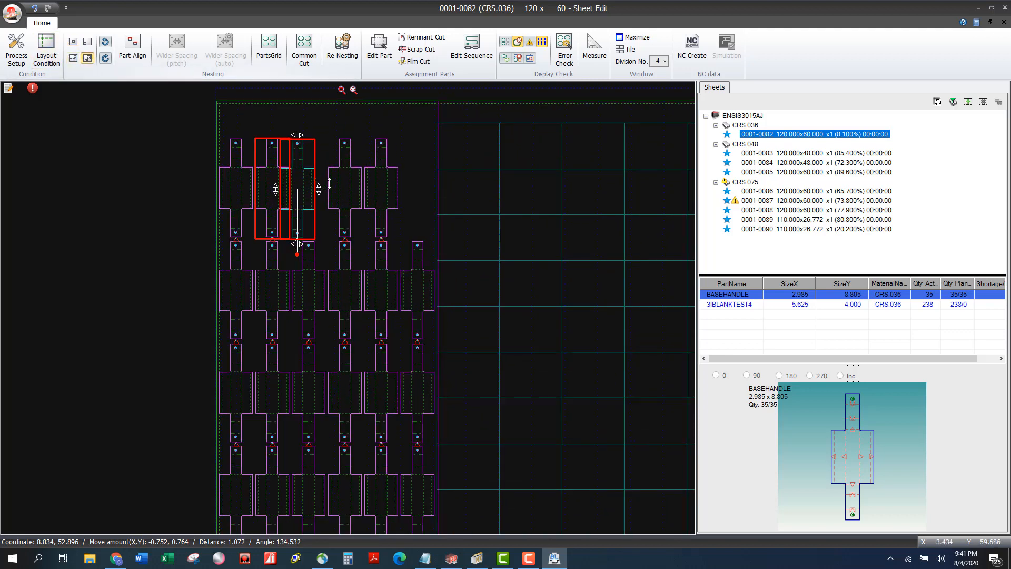
left_click_drag(320, 175, 343, 175)
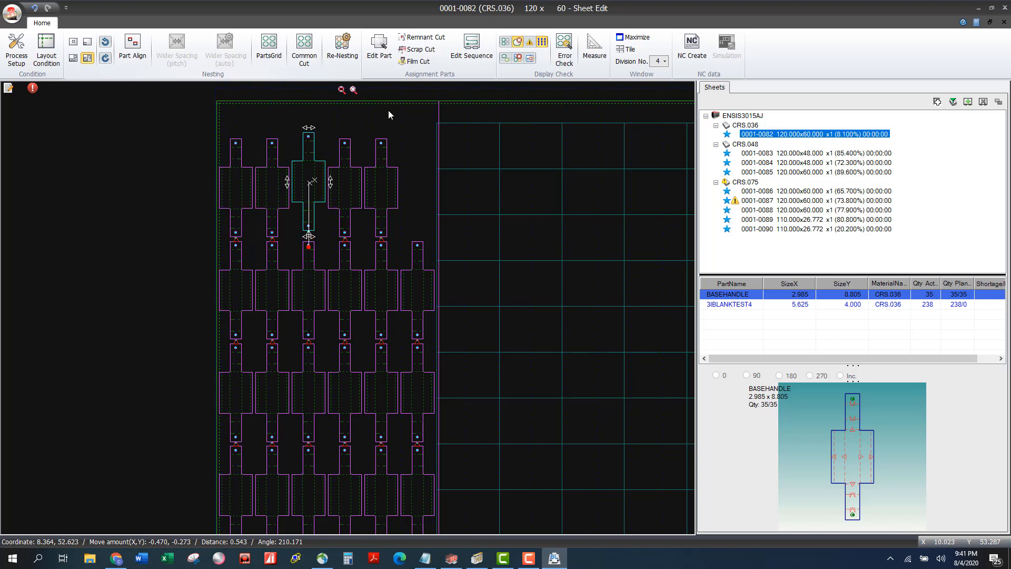
Restore the tiled sheet view, create NC data for the nested sheets, and switch back to ABE Planner.
left_click(990, 22)
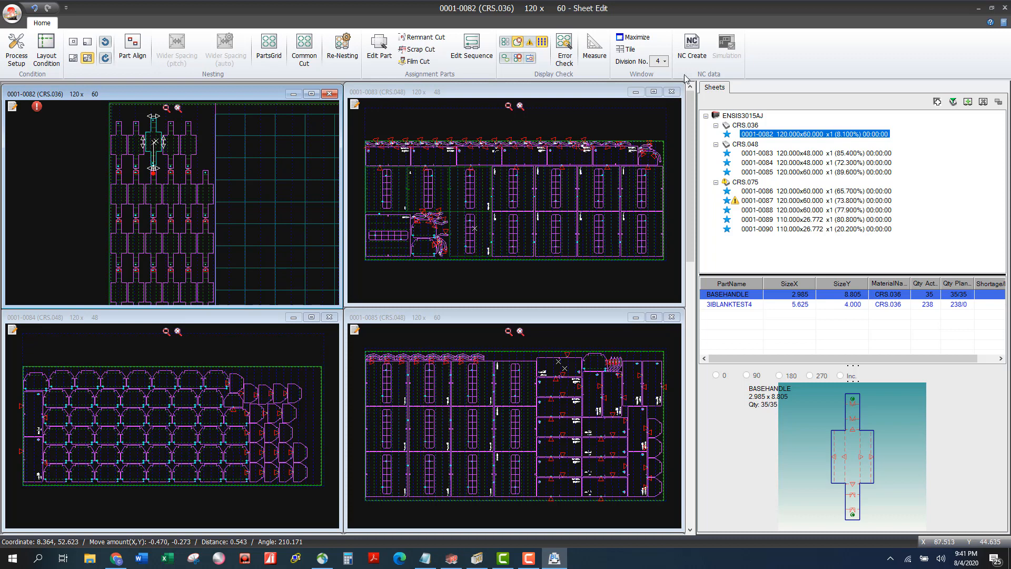
left_click(700, 43)
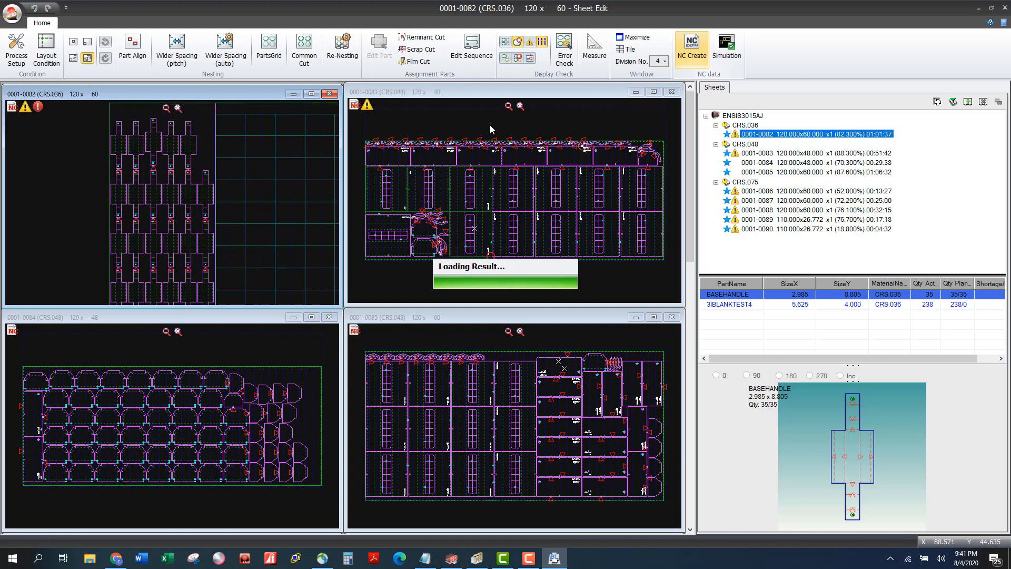
mouse_move(451, 561)
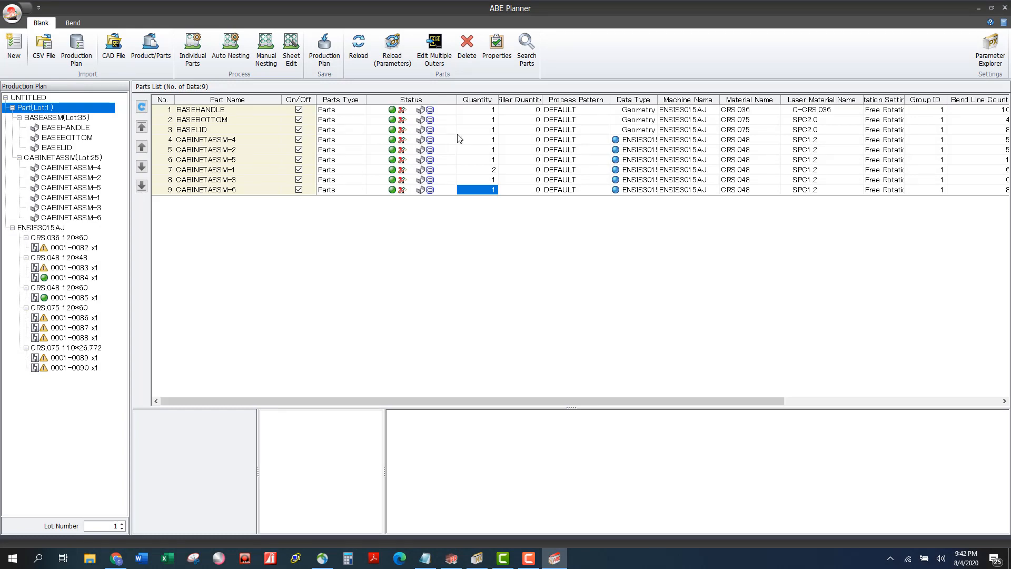
Run automatic bend processing on all eight parts, BASEBOTTOM through CABINETASSM-6, using machine HG1303-TEST.
left_click(73, 24)
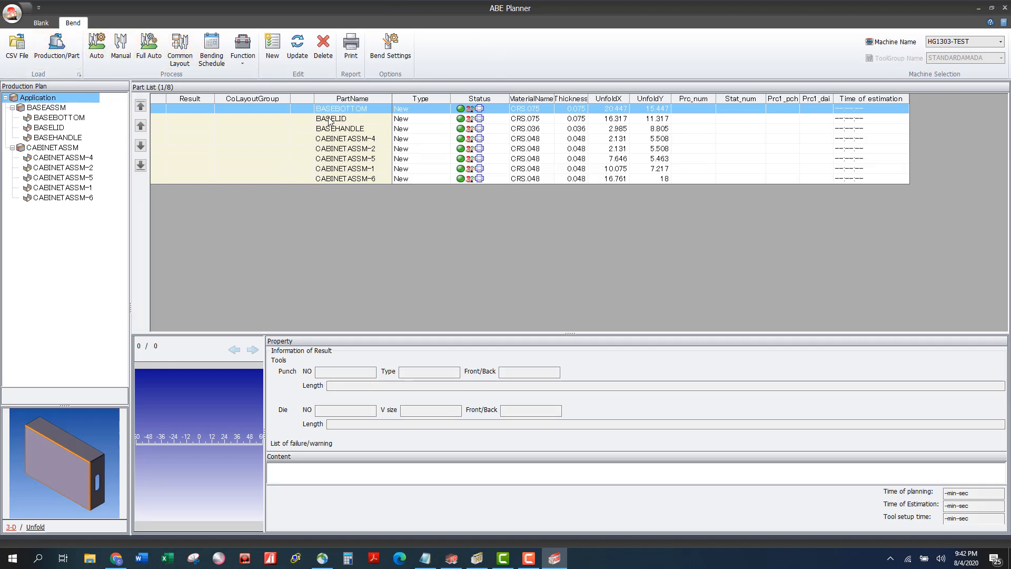
left_click(331, 119)
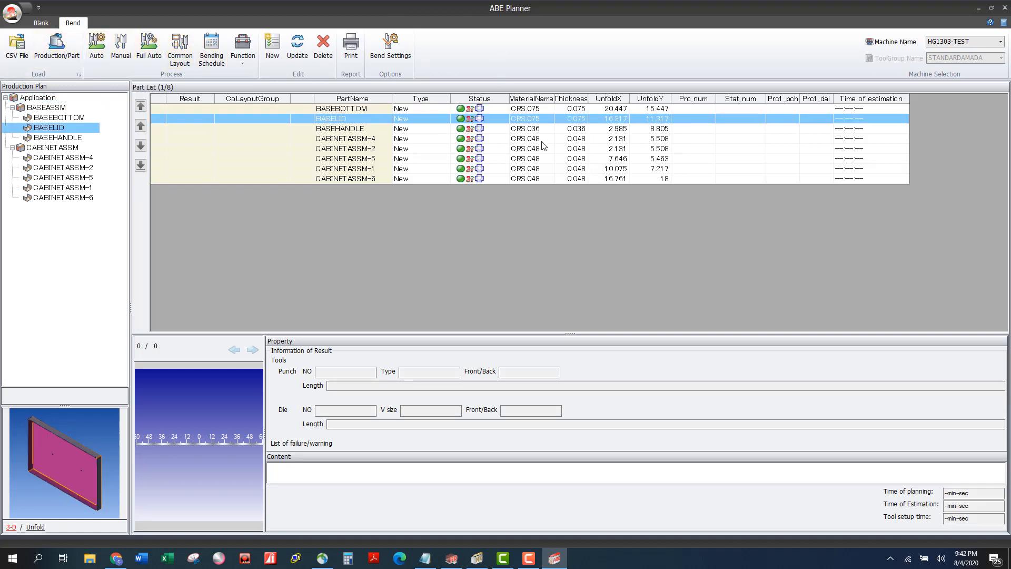
left_click(973, 42)
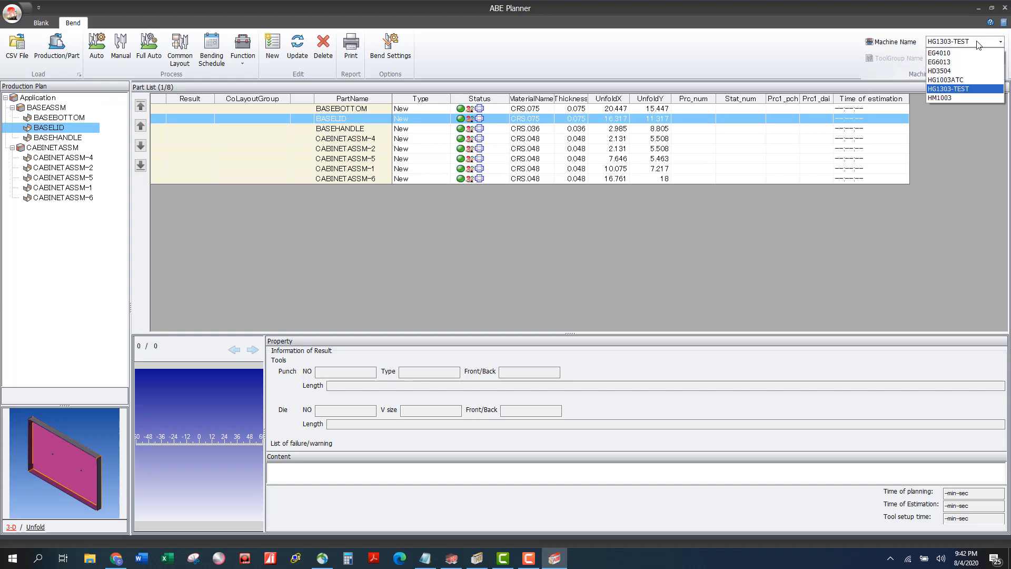
left_click(964, 89)
left_click(377, 109)
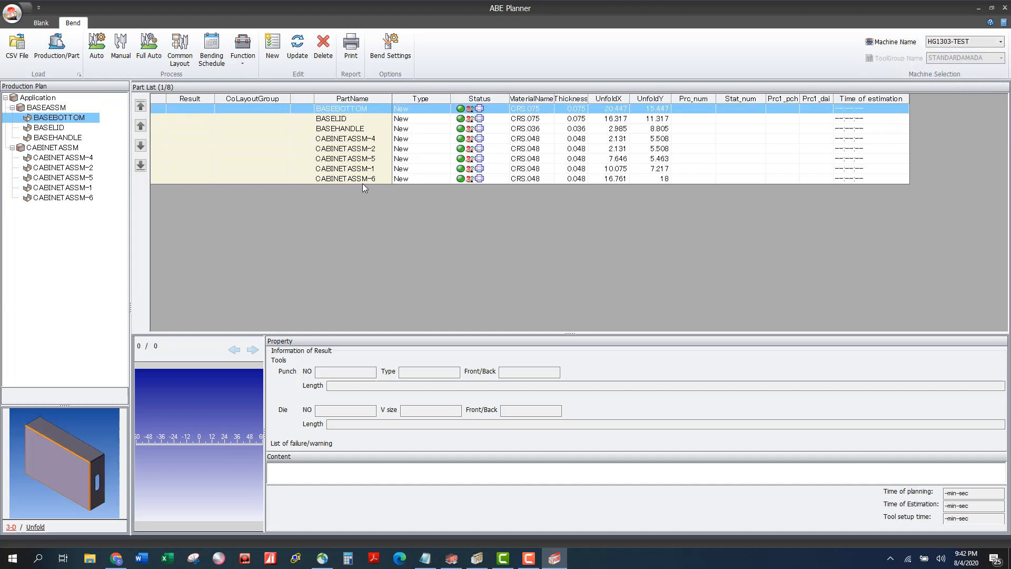
left_click(363, 181, "shift")
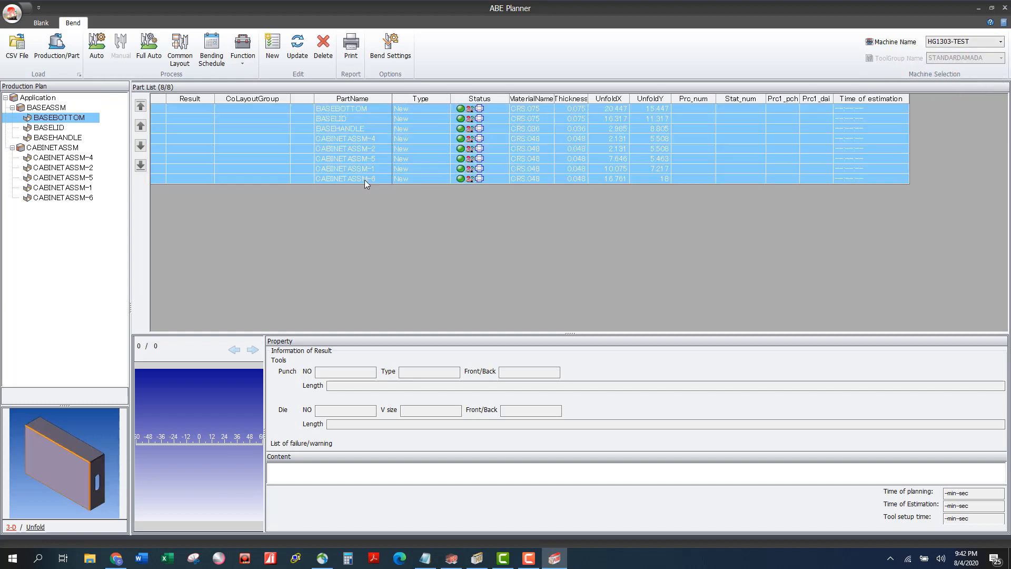
left_click(96, 48)
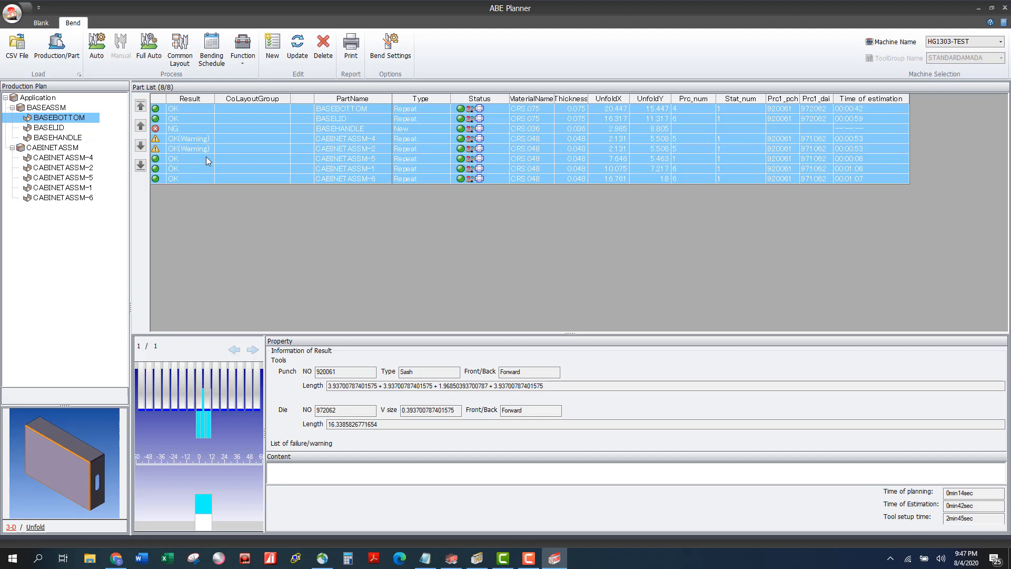
Examine the bend results, tooling and failure or warning messages for BASEBOTTOM, BASELID, CABINETASSM-4, CABINETASSM-2 and BASEHANDLE.
left_click(204, 109)
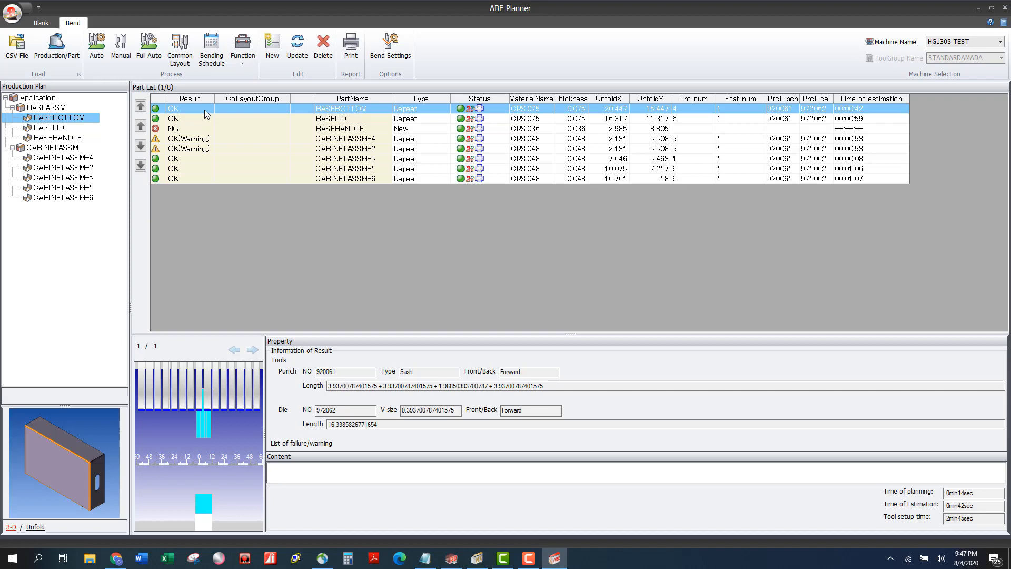
left_click(205, 118)
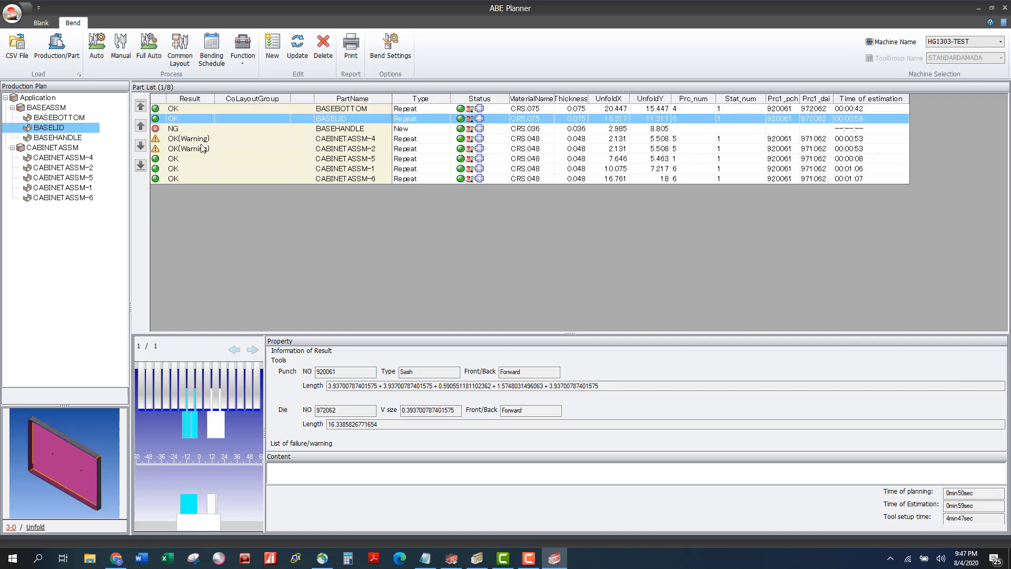
left_click(203, 140)
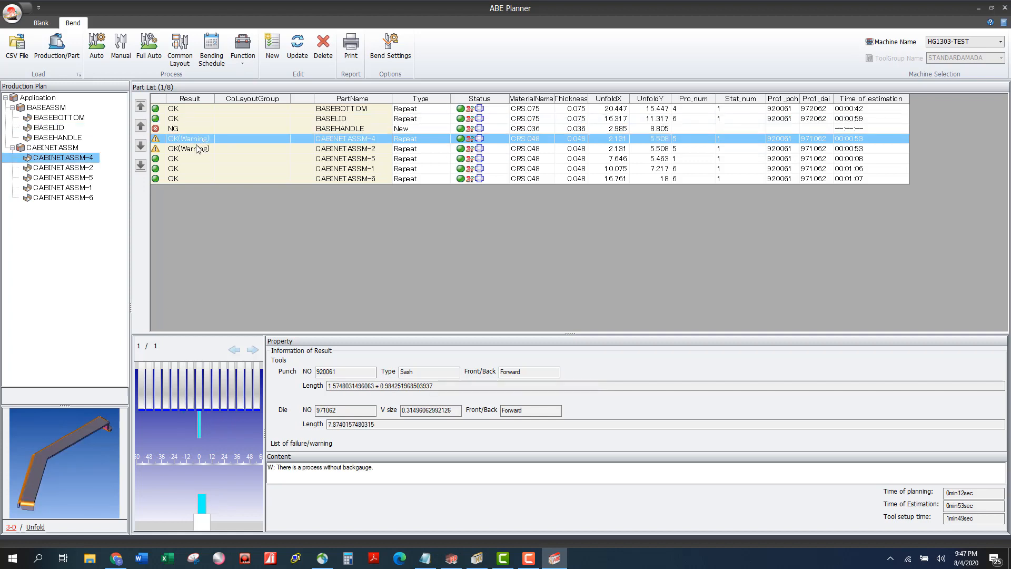
left_click(197, 150)
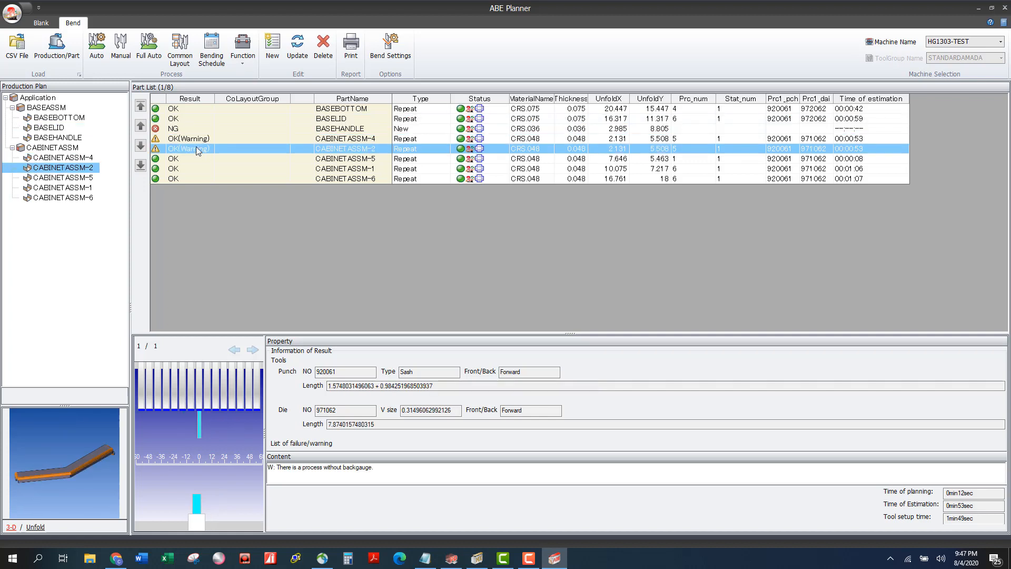
left_click(194, 139)
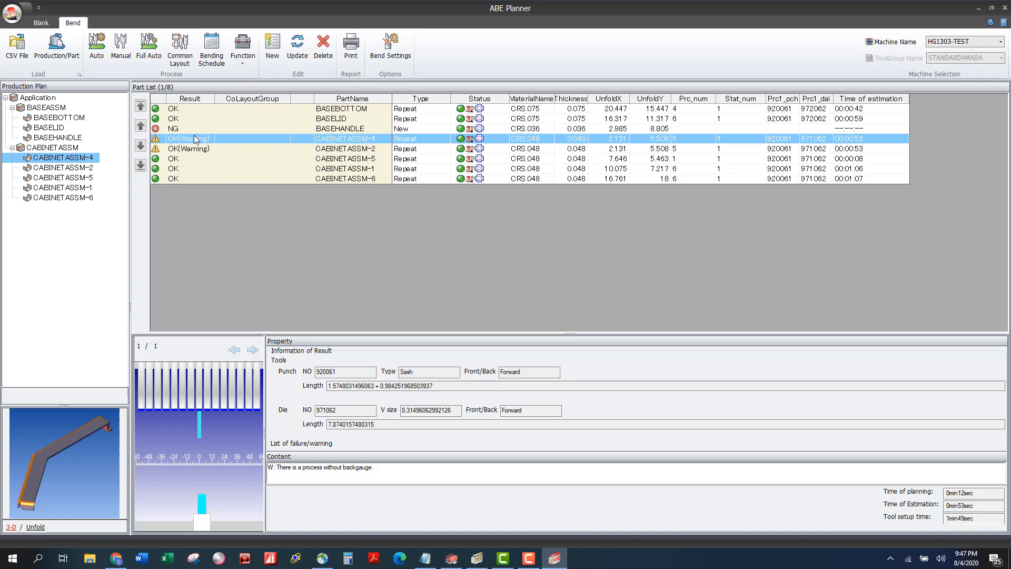
left_click(188, 130)
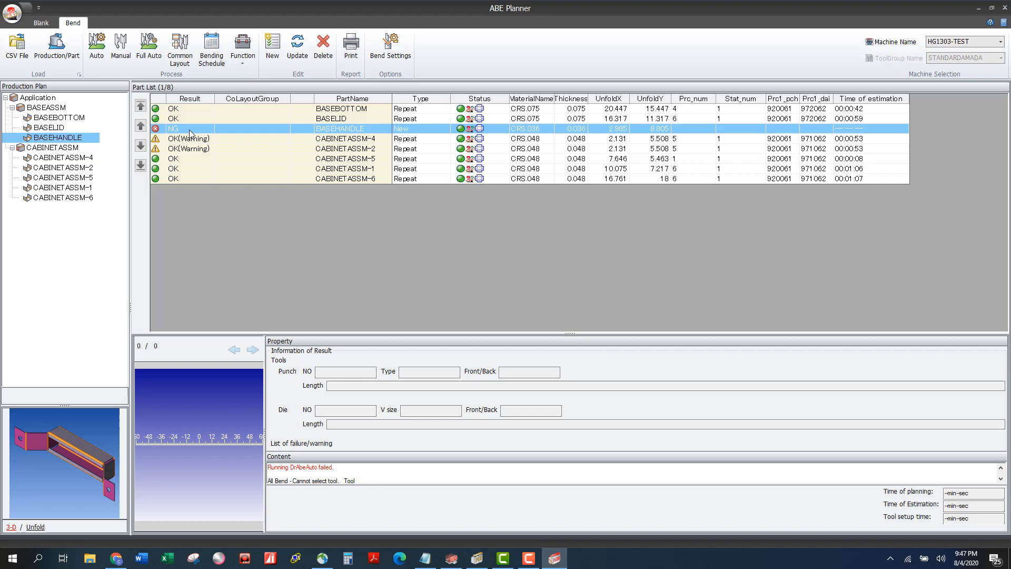
Open BASELID for manual bend editing and view its tool stations on the press brake model.
left_click(191, 109)
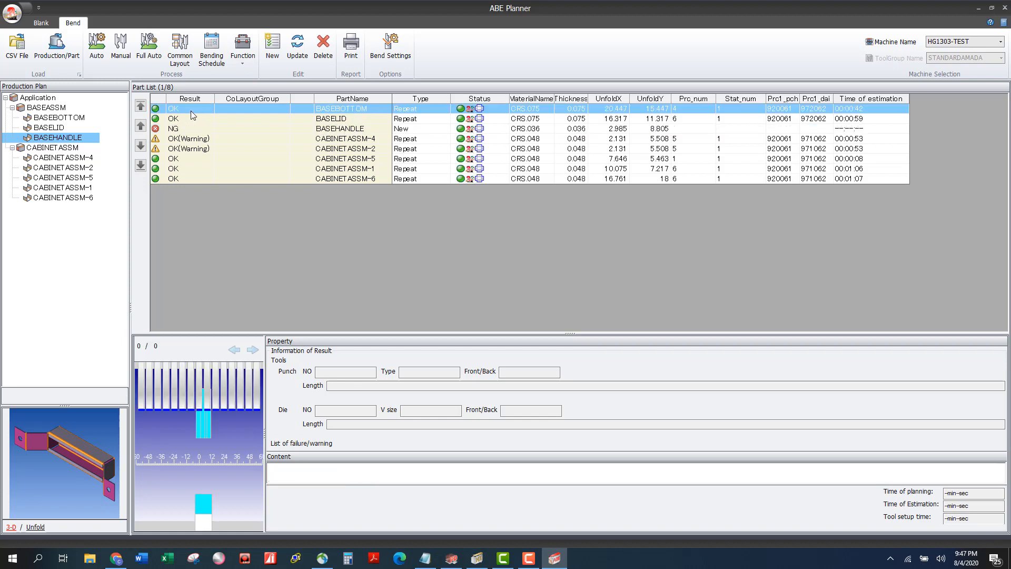
left_click(121, 50)
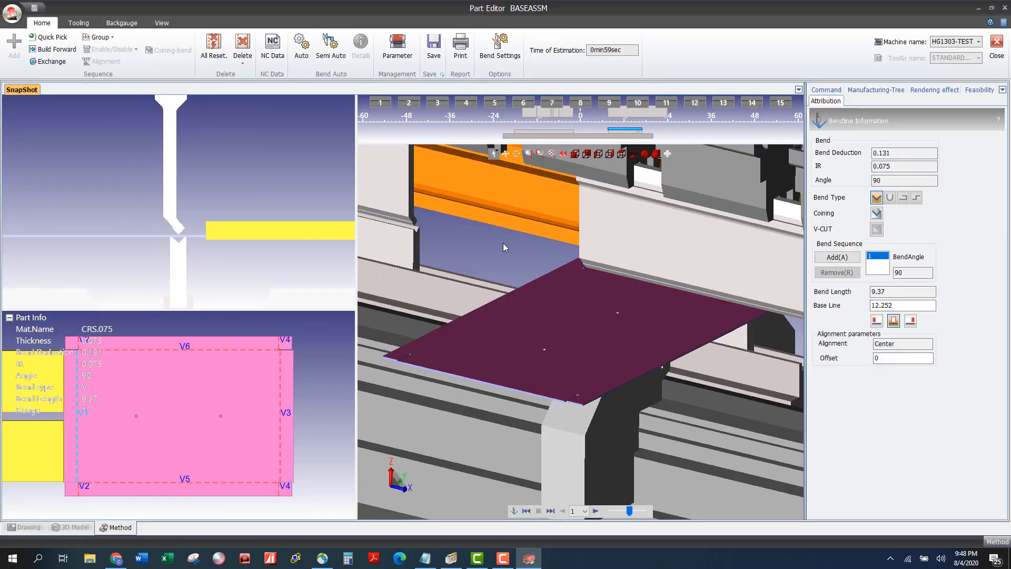
scroll(504, 242, "down", 2)
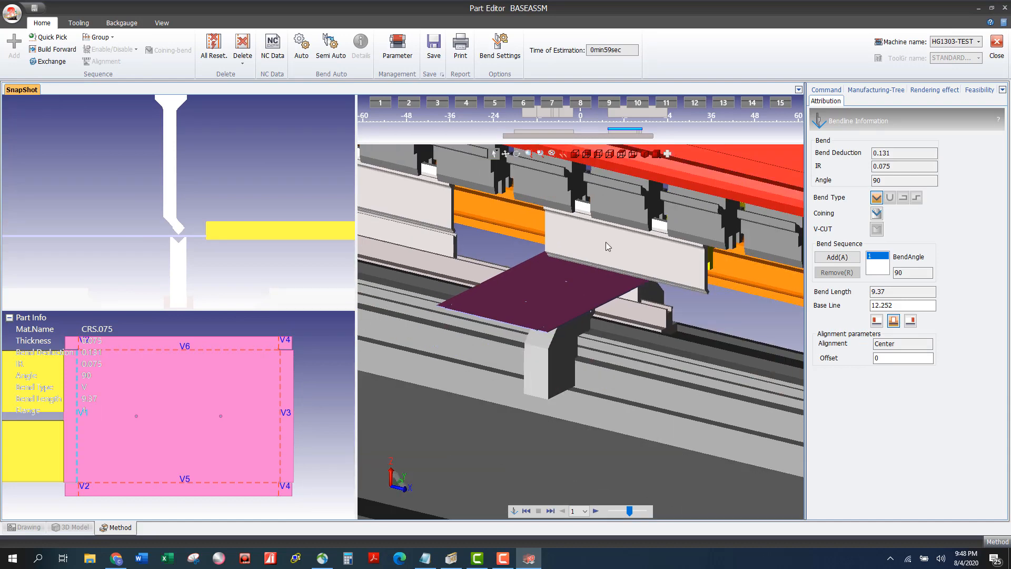
scroll(607, 277, "down", 2)
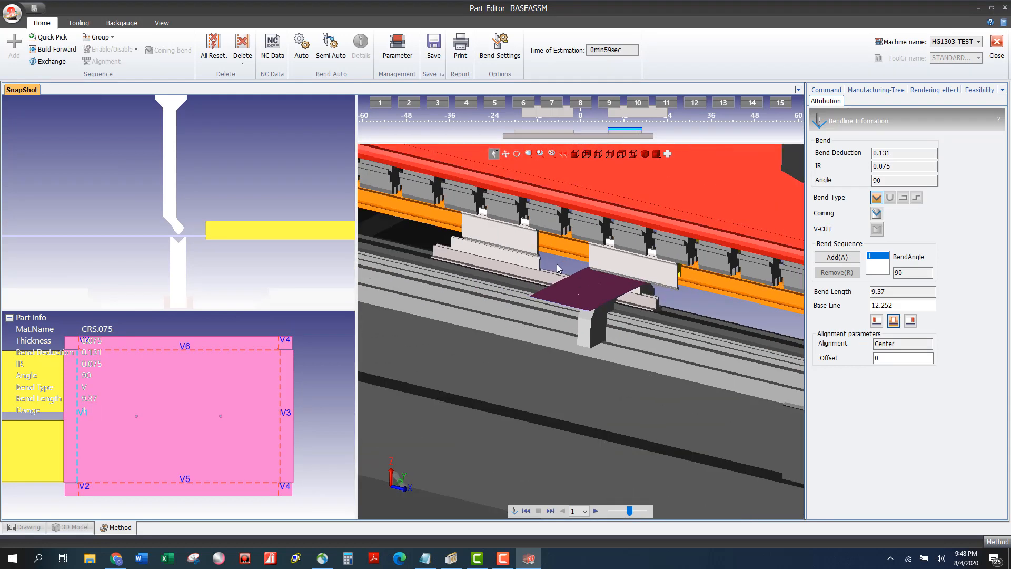
Examine the BASELID flat pattern, focusing on bend lines V1 and V2 at the corners beside the backgauge.
scroll(317, 413, "down", 2)
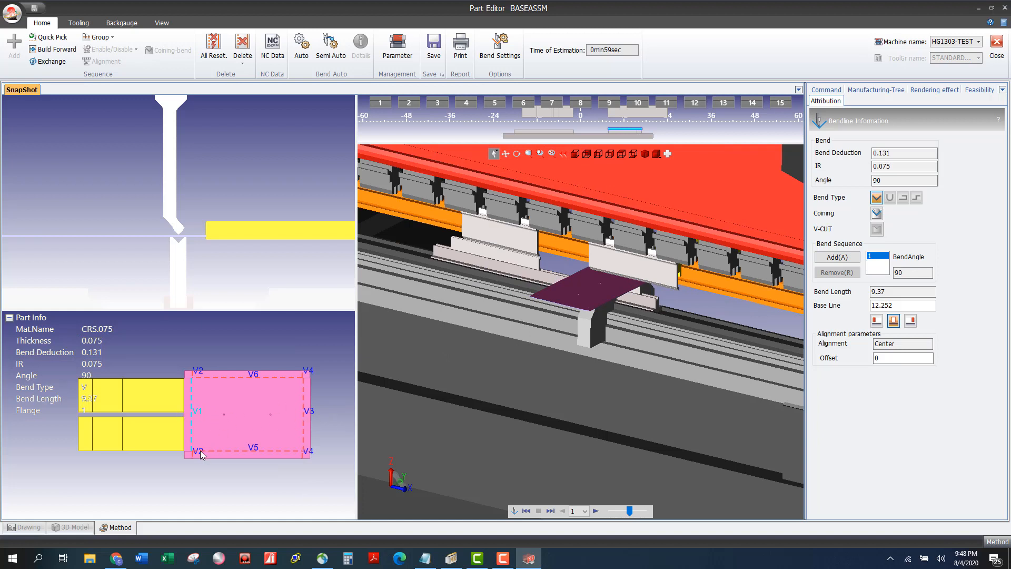
scroll(215, 422, "up", 2)
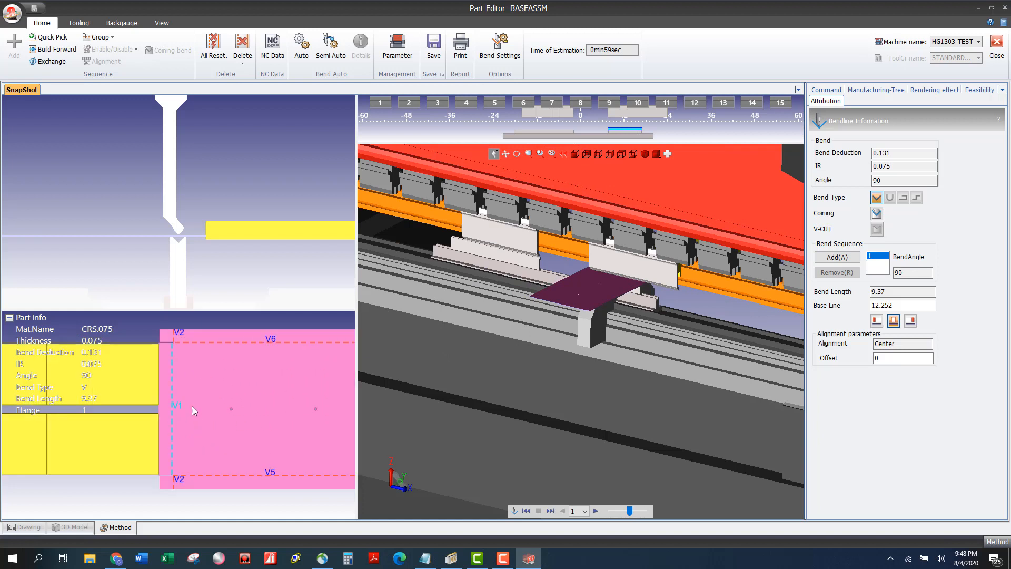
scroll(182, 481, "up", 1)
scroll(184, 480, "up", 1)
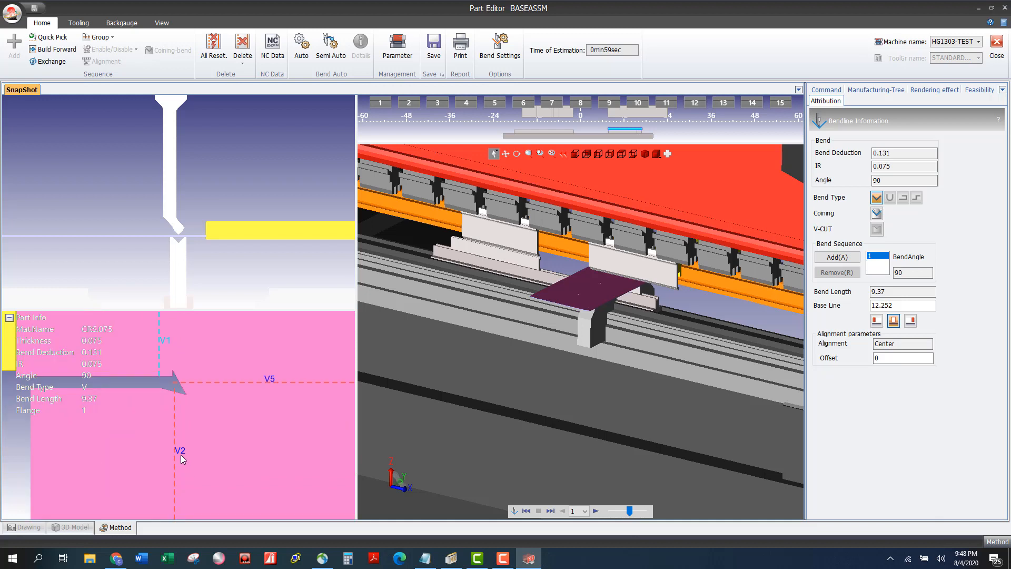
scroll(181, 460, "down", 2)
scroll(180, 346, "down", 2)
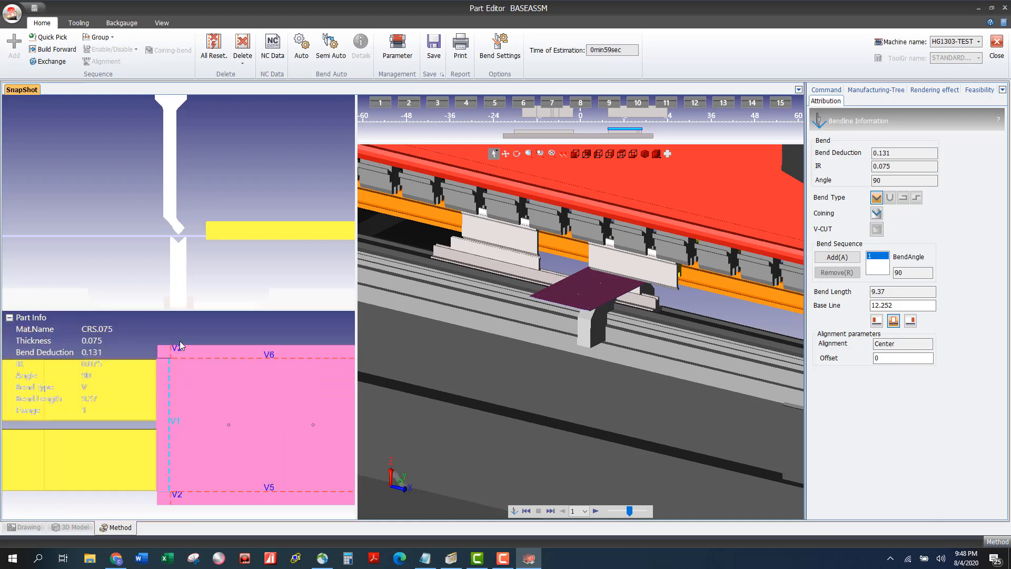
scroll(181, 346, "up", 2)
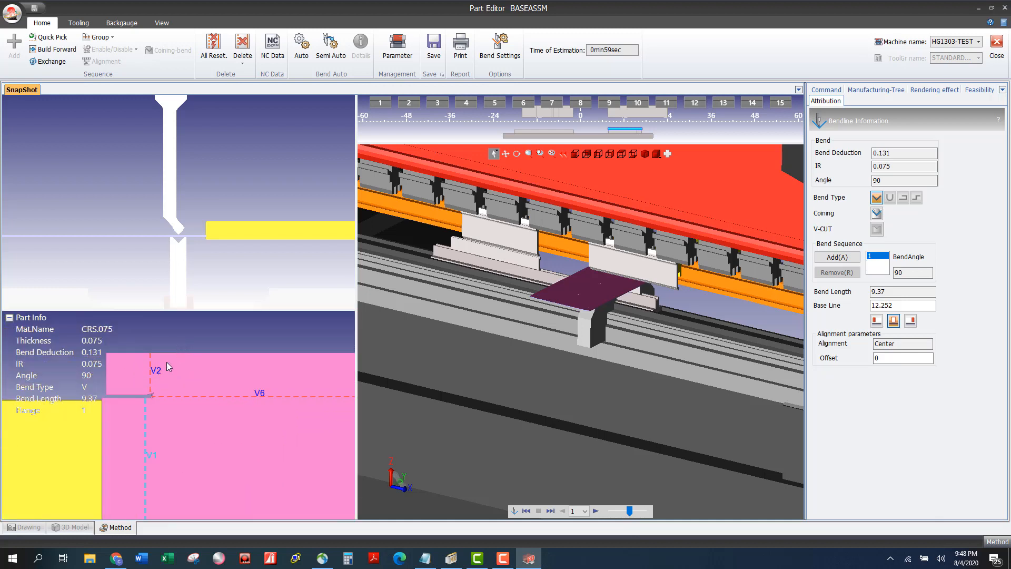
scroll(167, 367, "down", 2)
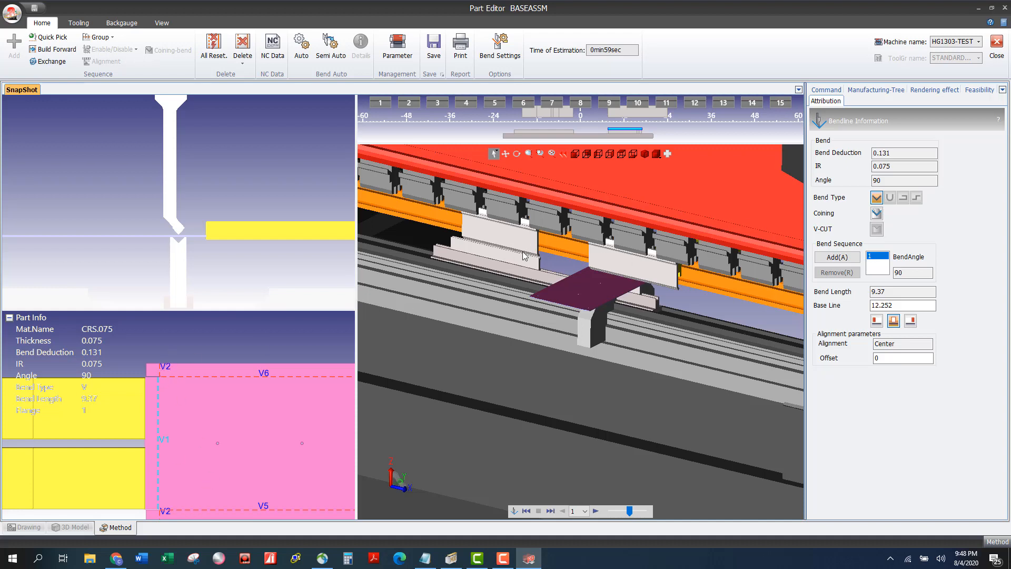
scroll(208, 399, "down", 2)
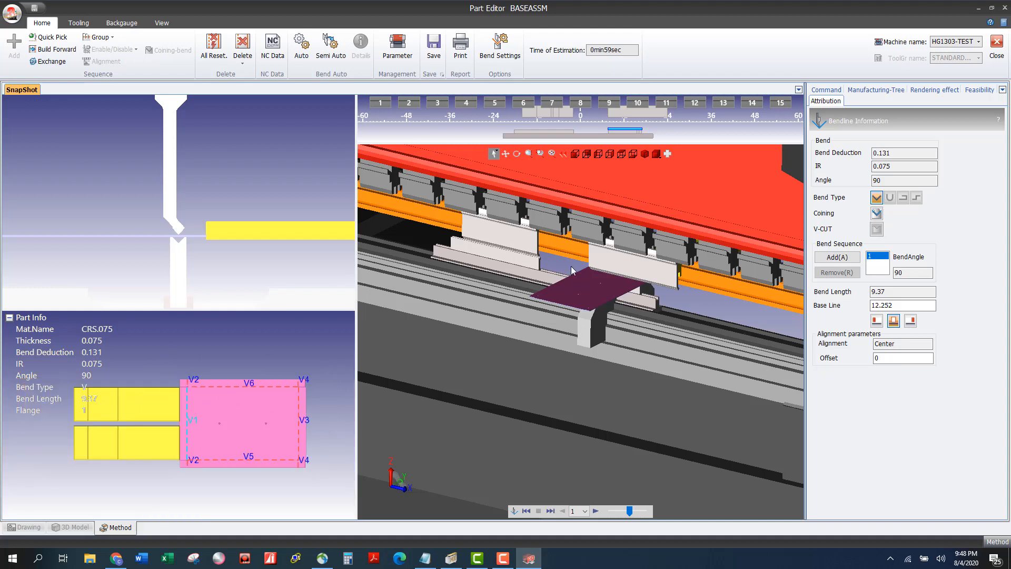
Play the BASELID bend simulation through to the last bend and inspect the backgauge fingers holding the part.
left_click(551, 512)
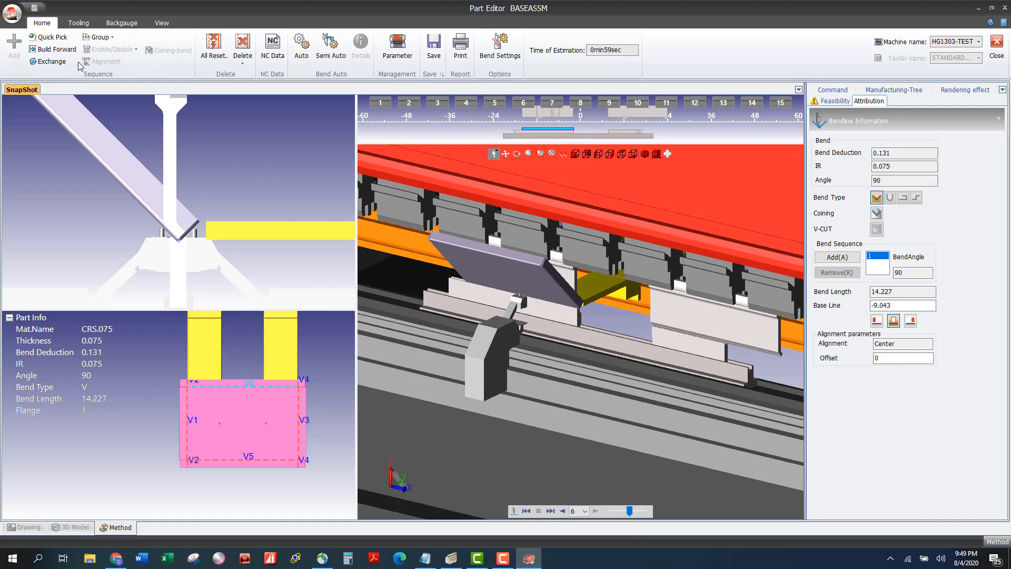
left_click(121, 23)
left_click(236, 356)
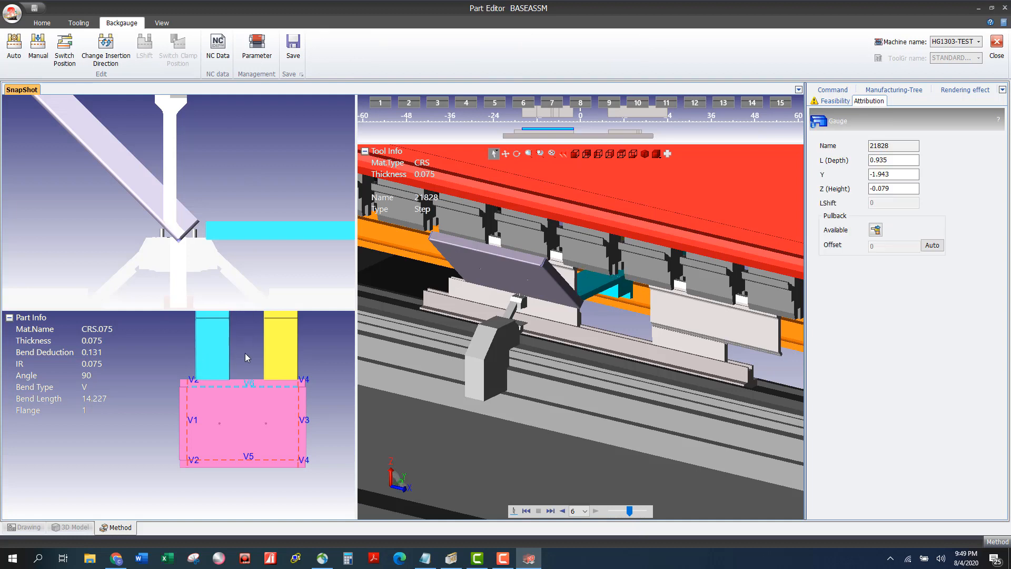
Inspect the 16.339 punch at the second tool station and close BASELID without saving the changes.
left_click(690, 311)
left_click_drag(704, 310, 647, 321)
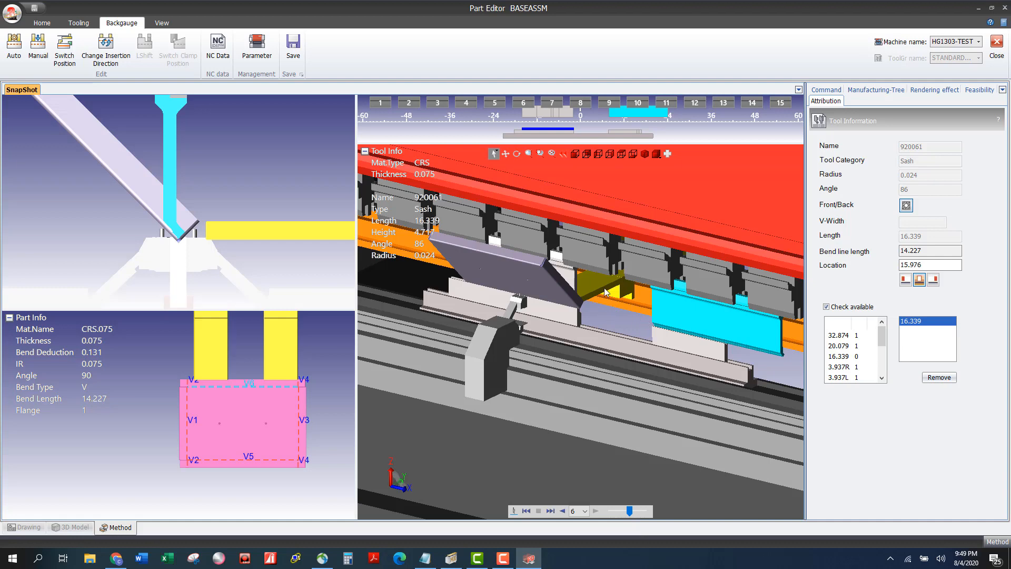
scroll(388, 374, "down", 3)
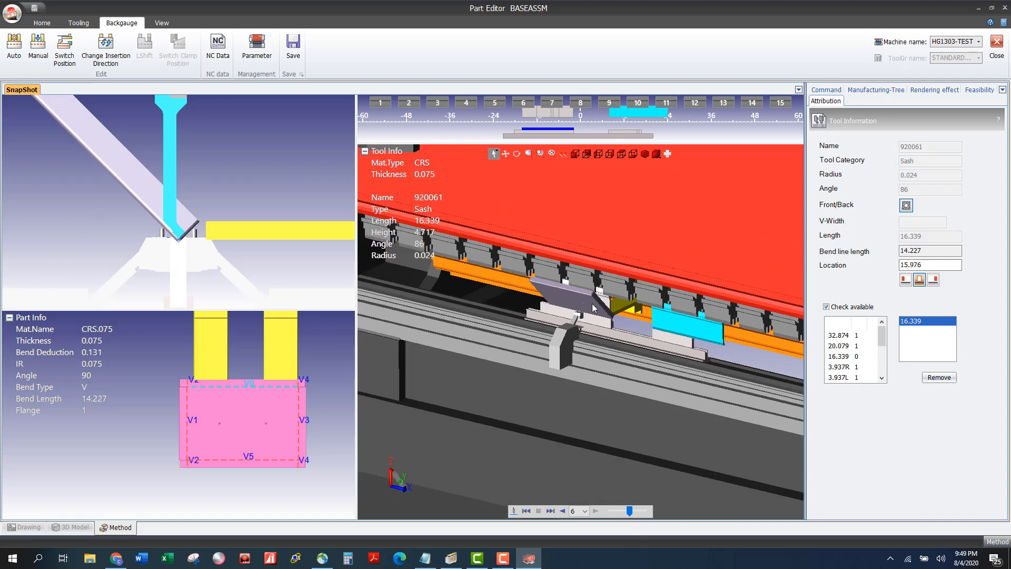
left_click(990, 49)
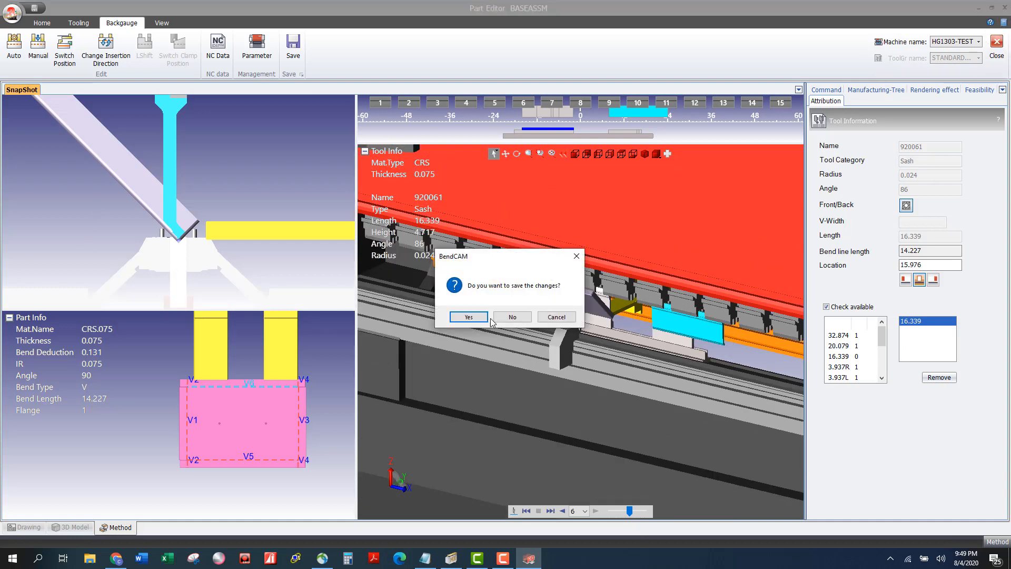
left_click(524, 319)
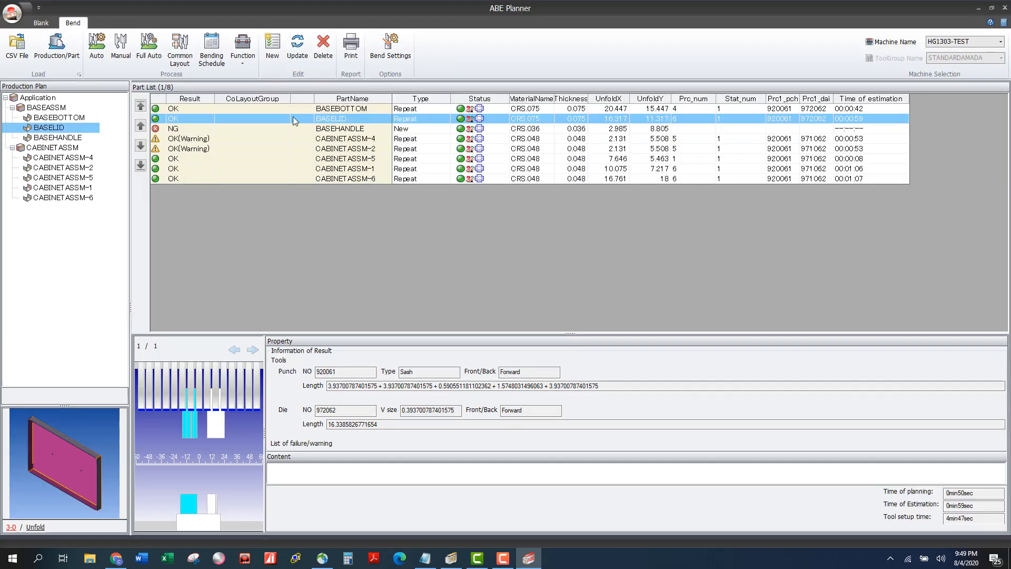
Open CABINETASSM-4 for manual bend editing and play its bend simulation to examine how the first bend is gauged.
left_click(203, 139)
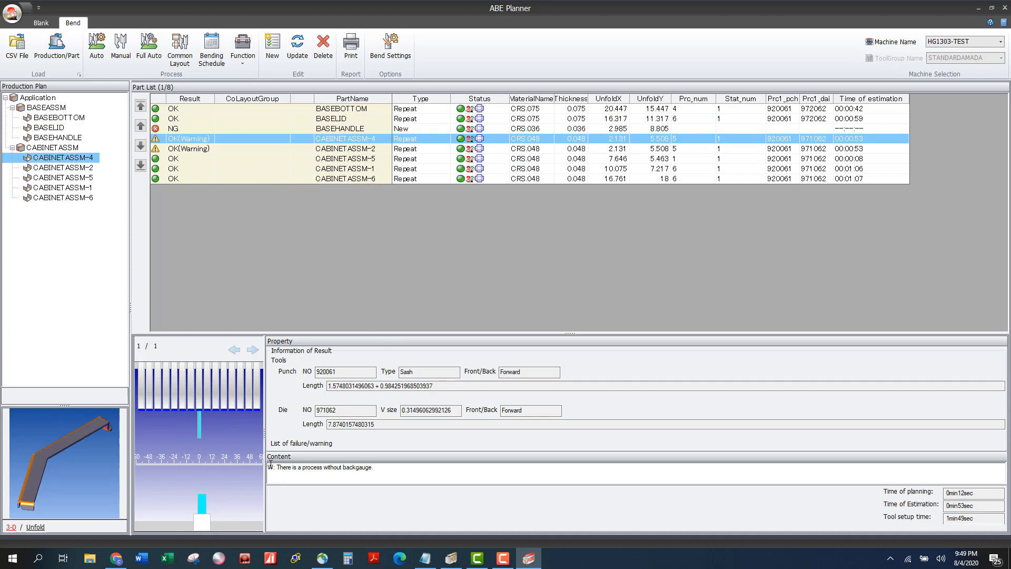
left_click_drag(374, 467, 270, 467)
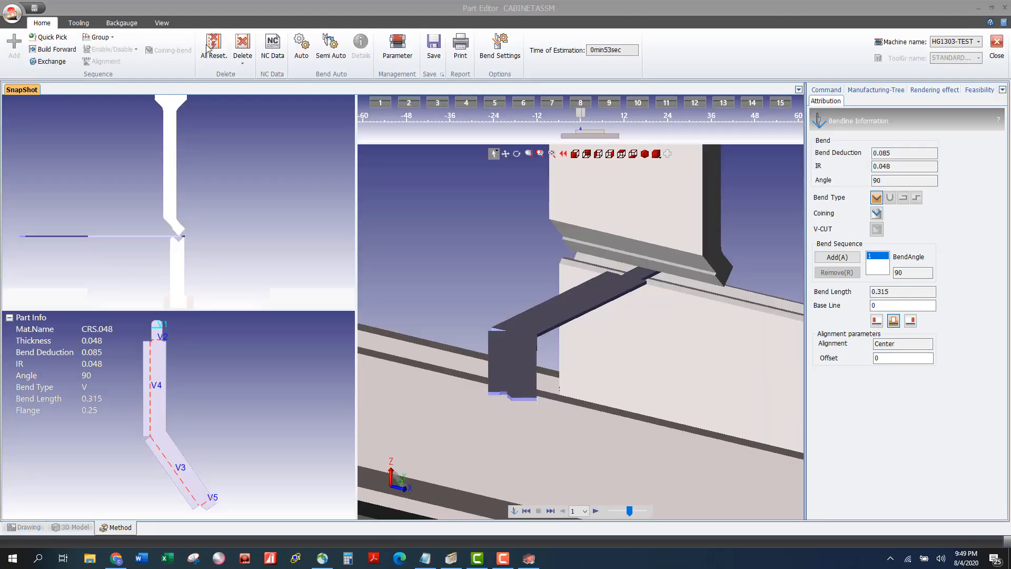
left_click(478, 286)
scroll(480, 287, "down", 7)
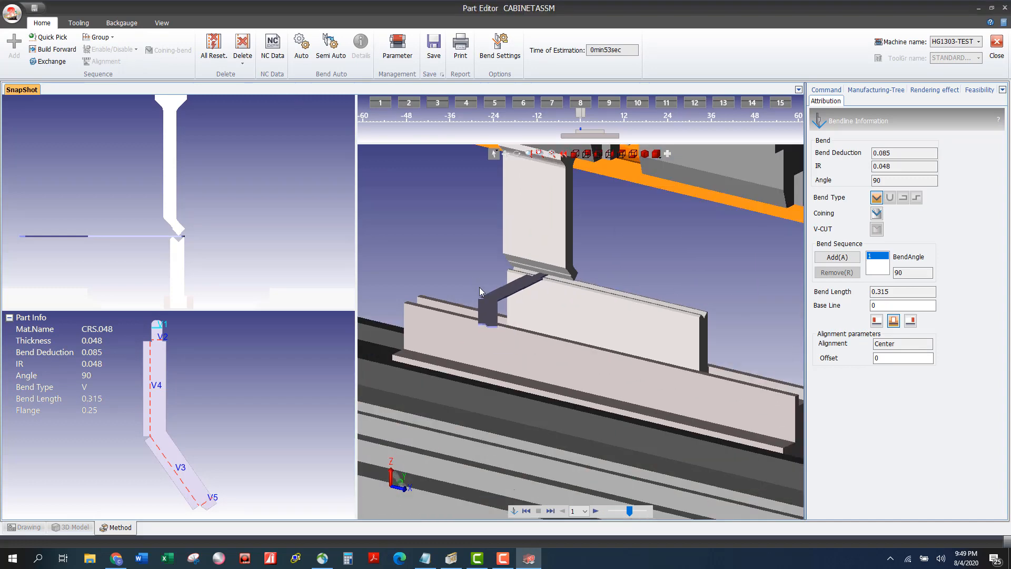
scroll(537, 281, "up", 3)
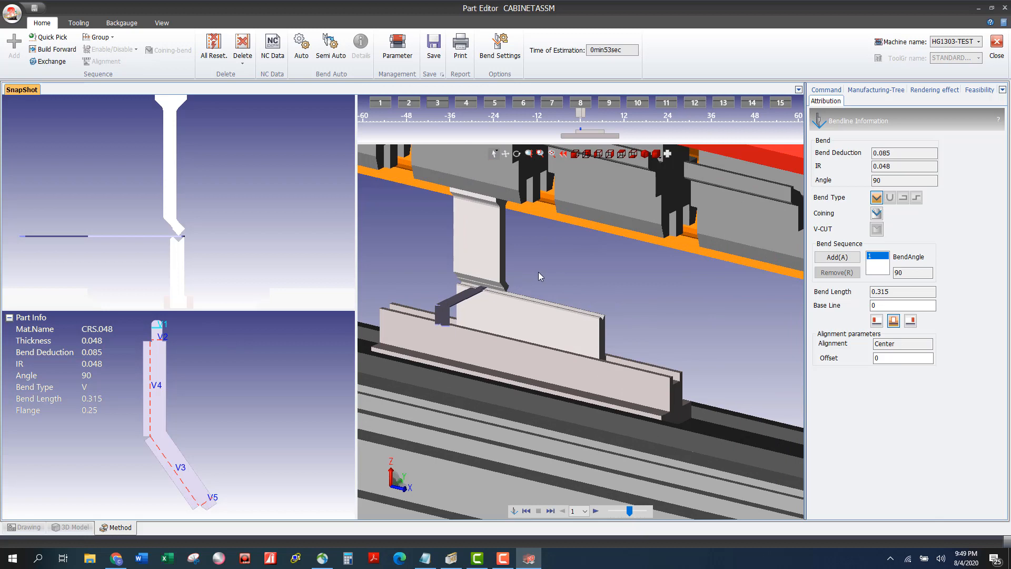
left_click(551, 511)
mouse_move(576, 288)
middle_mouse_down()
mouse_move(526, 281)
mouse_move(498, 297)
mouse_move(626, 268)
mouse_move(712, 196)
mouse_move(678, 266)
mouse_move(685, 276)
mouse_move(526, 280)
mouse_move(525, 270)
mouse_move(579, 264)
mouse_move(590, 273)
middle_mouse_up()
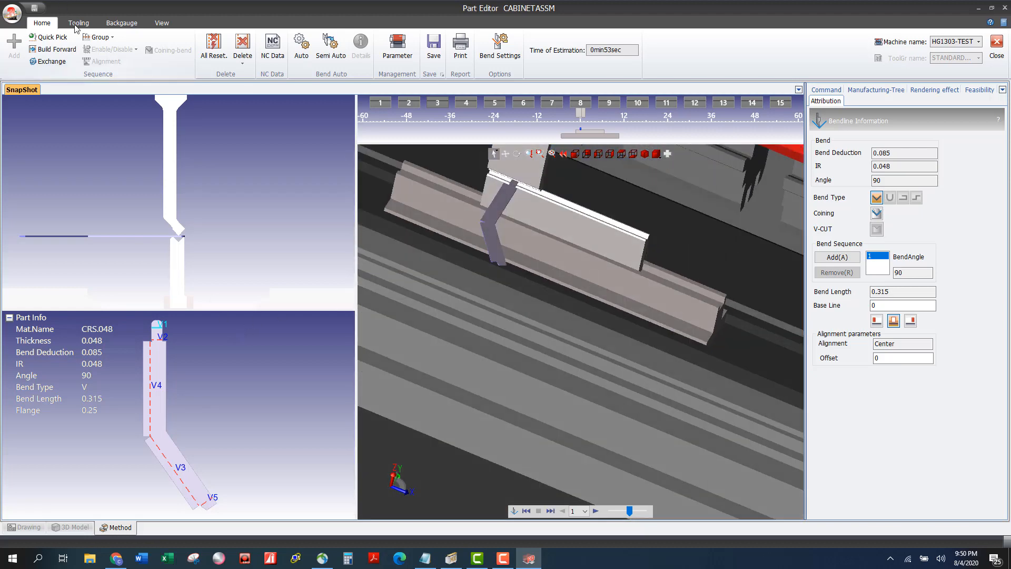
Manually place the backgauge against the rounded end edge beside bend line V1 and check its fit around the punch.
left_click(122, 22)
left_click(37, 55)
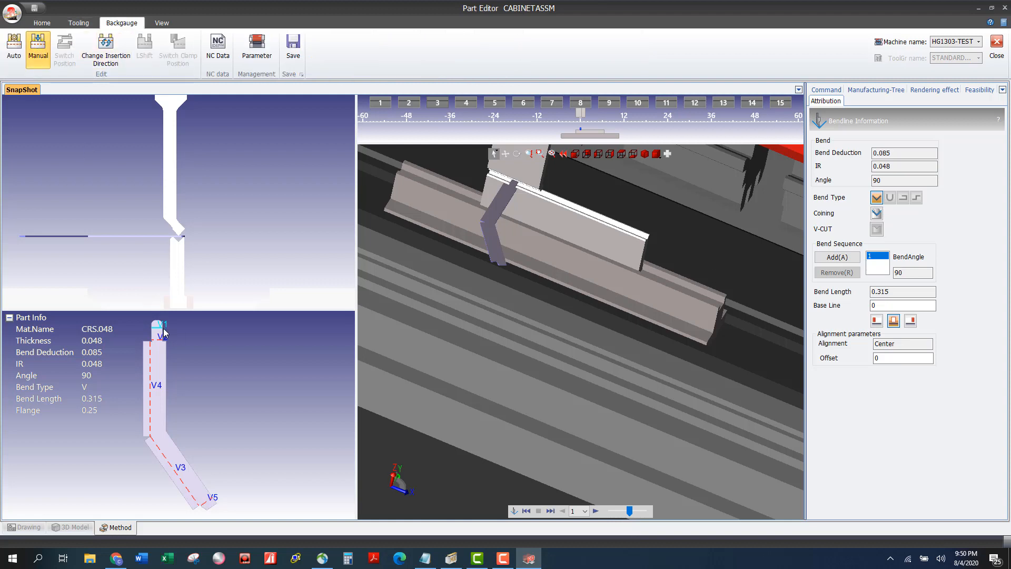
left_click(160, 326)
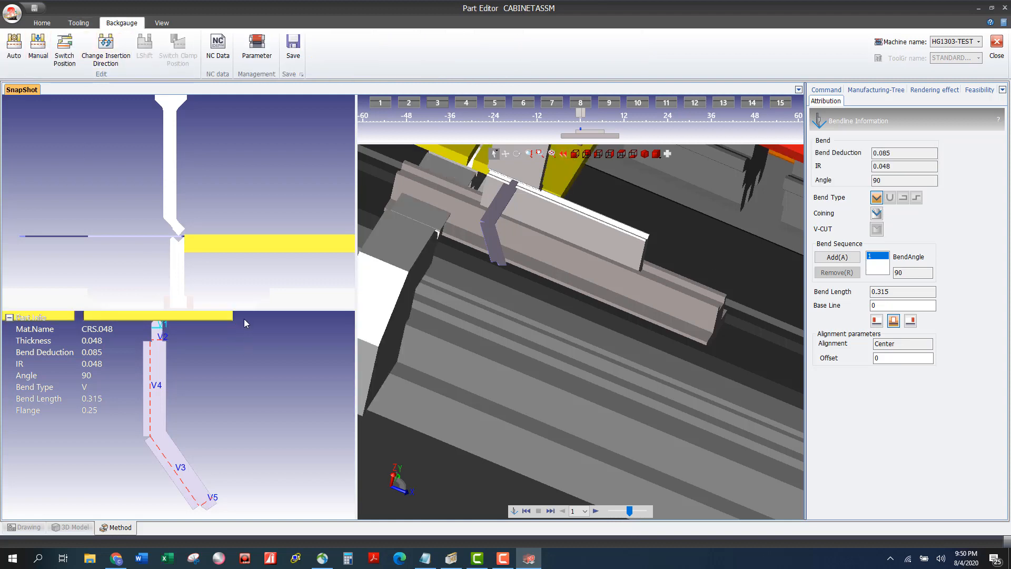
scroll(164, 332, "up", 5)
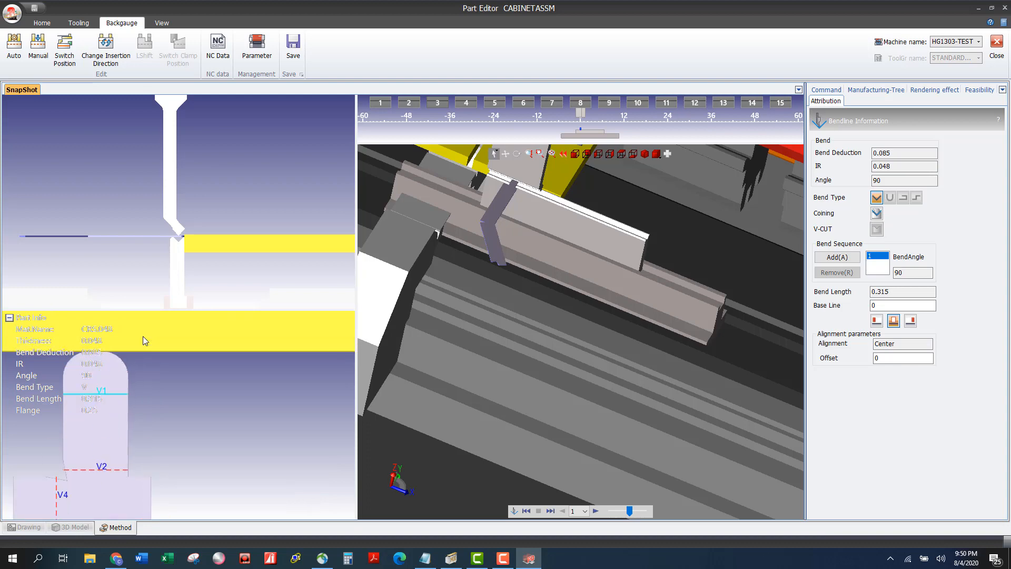
scroll(189, 358, "down", 4)
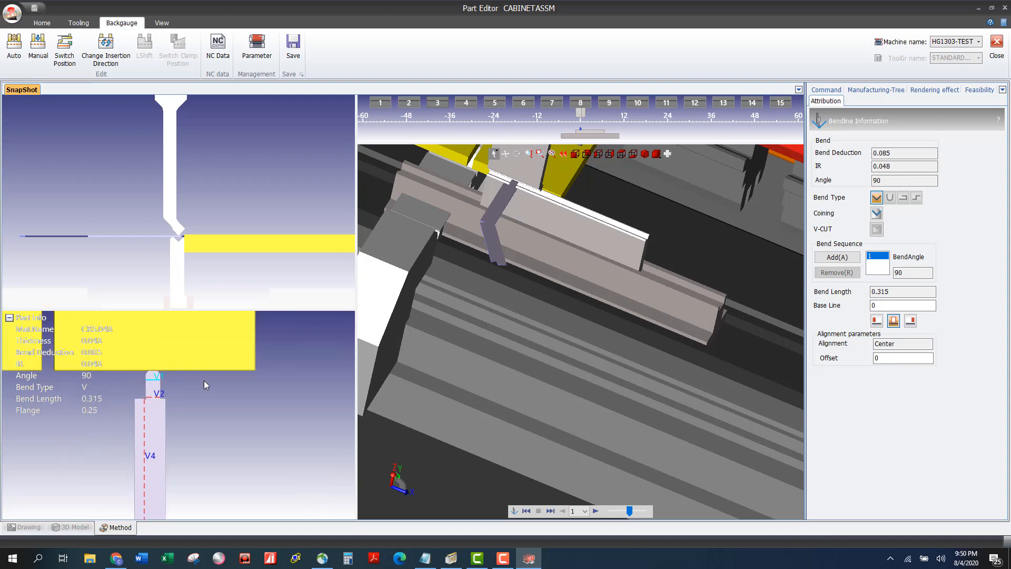
scroll(544, 334, "down", 5)
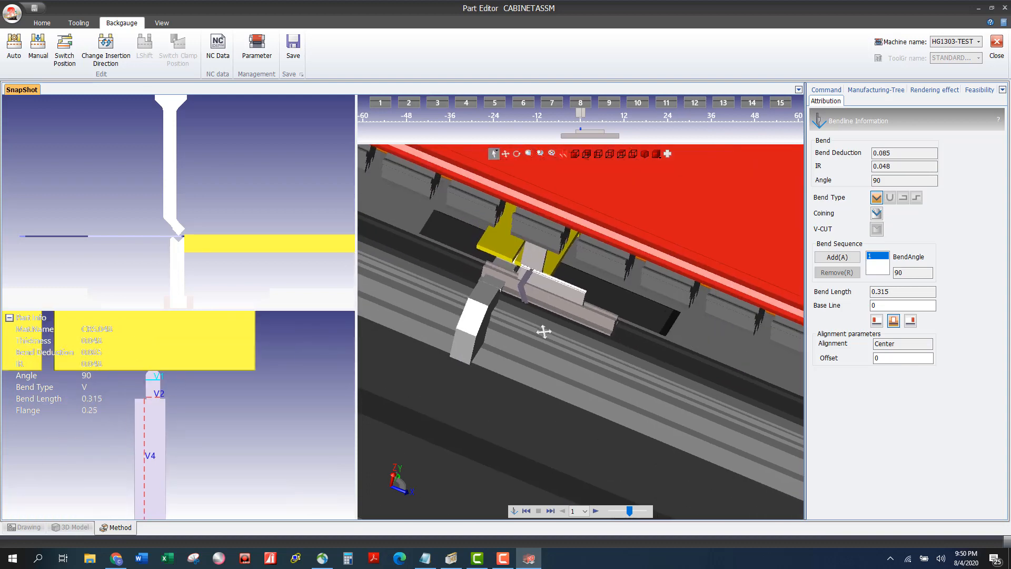
scroll(543, 316, "up", 2)
scroll(541, 311, "up", 6)
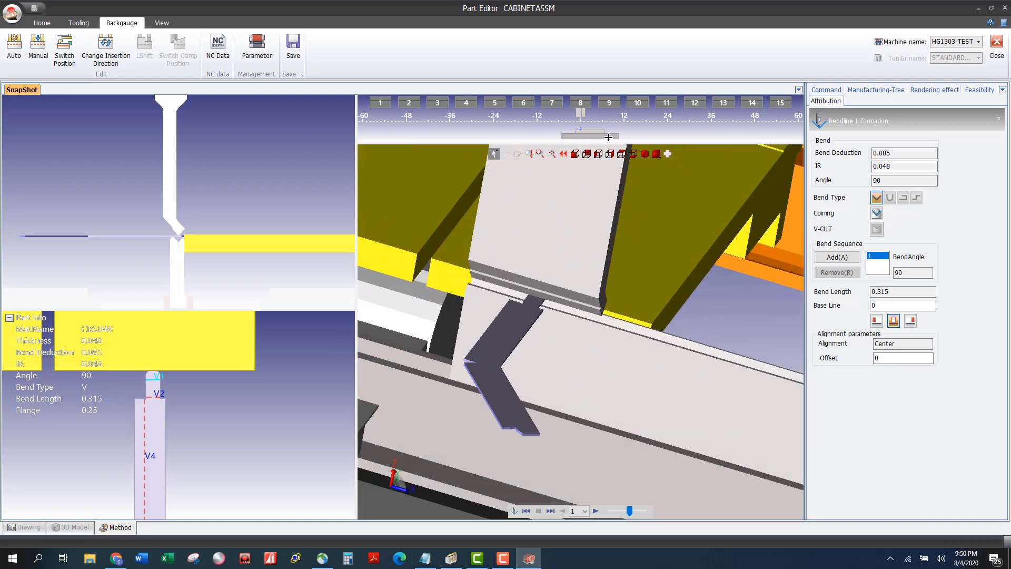
Align the first bend, V1, with the left end of punch 920061 and preview the bend there.
scroll(571, 130, "up", 5)
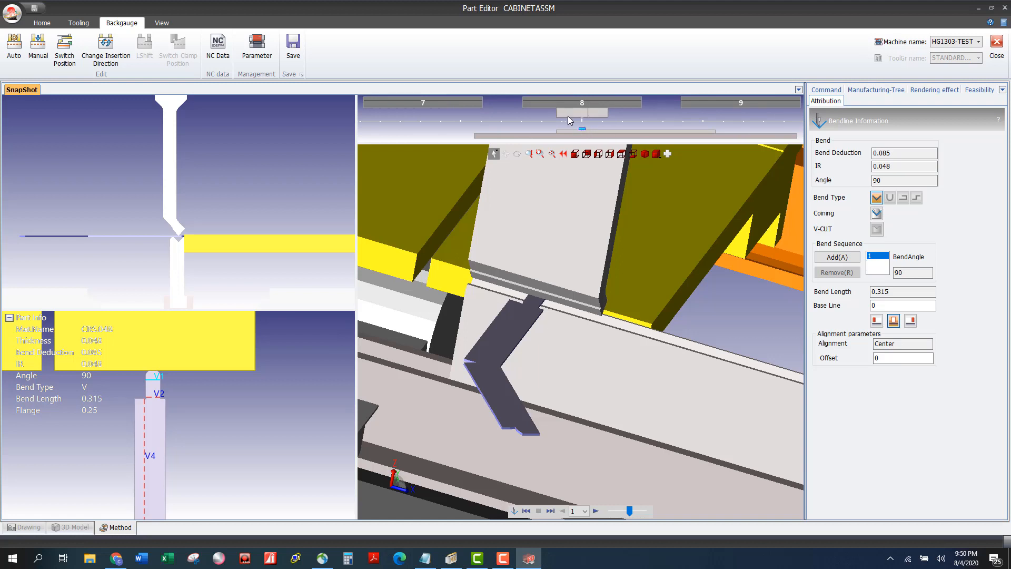
right_click(569, 119)
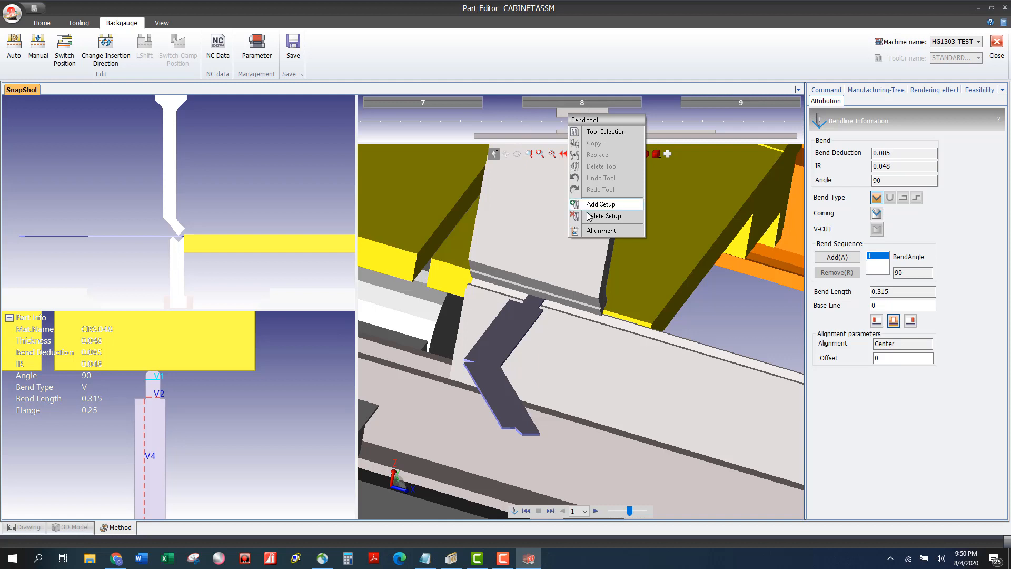
left_click(600, 230)
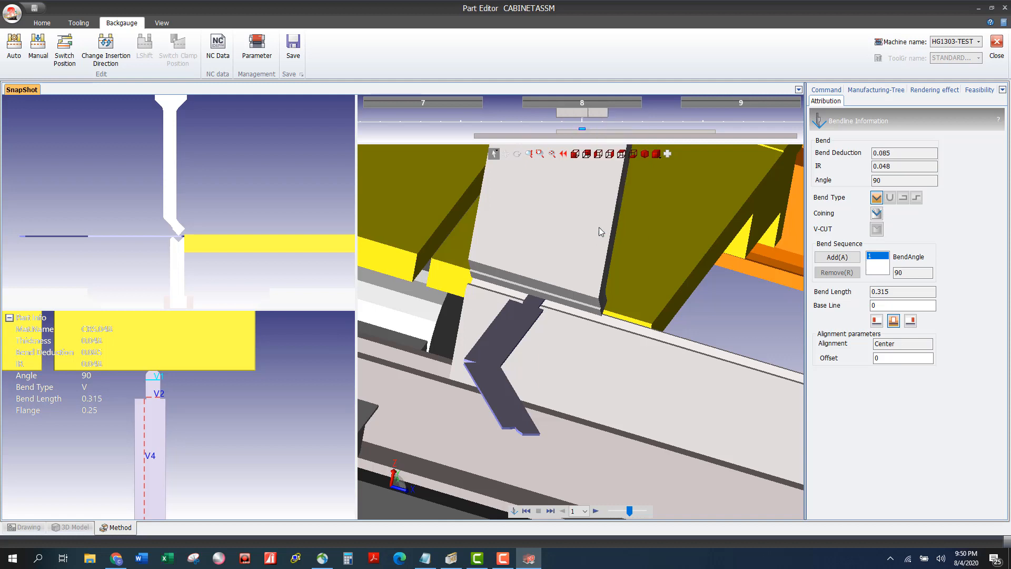
left_click(581, 131)
right_click(580, 128)
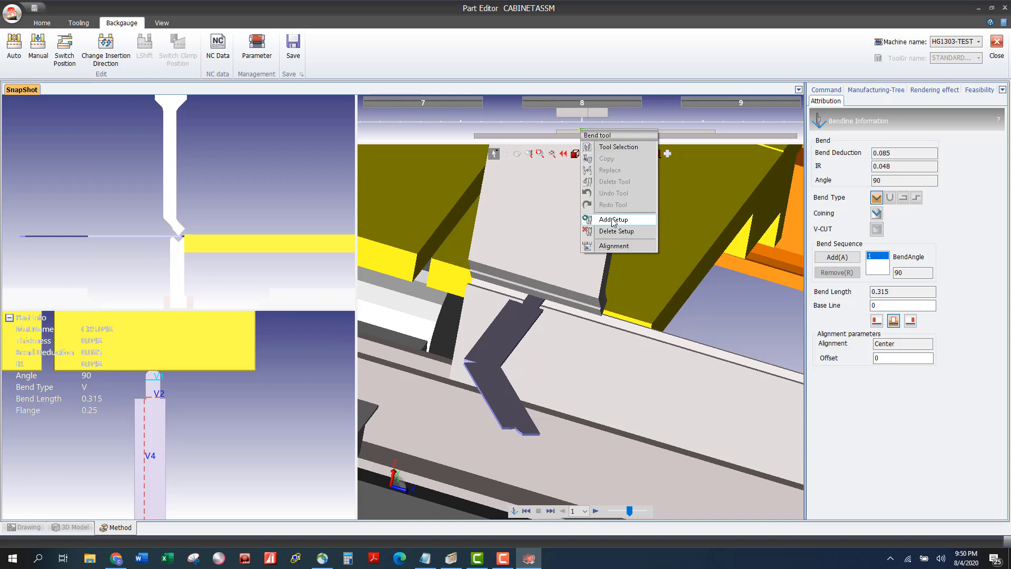
left_click(606, 247)
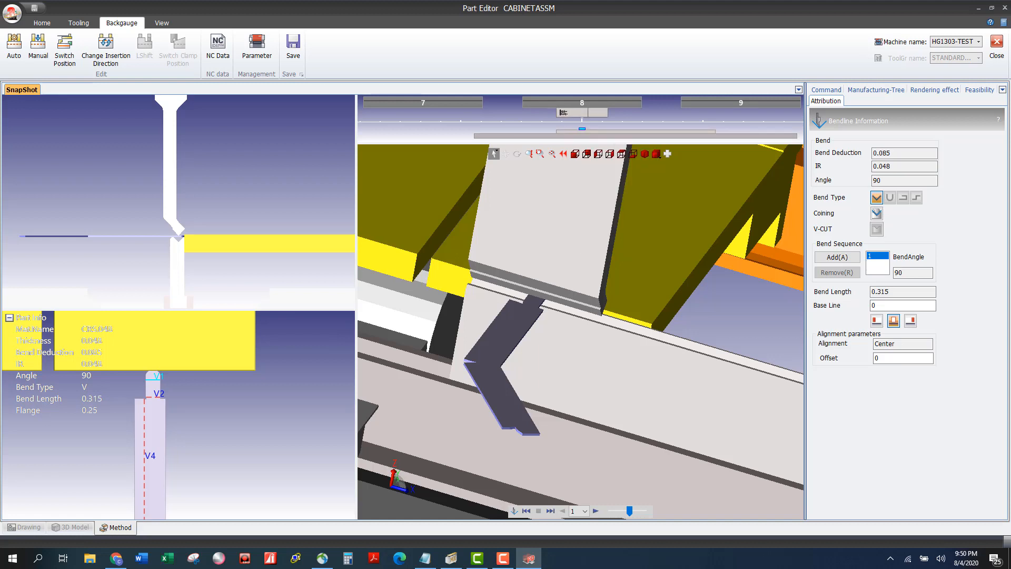
left_click(562, 112)
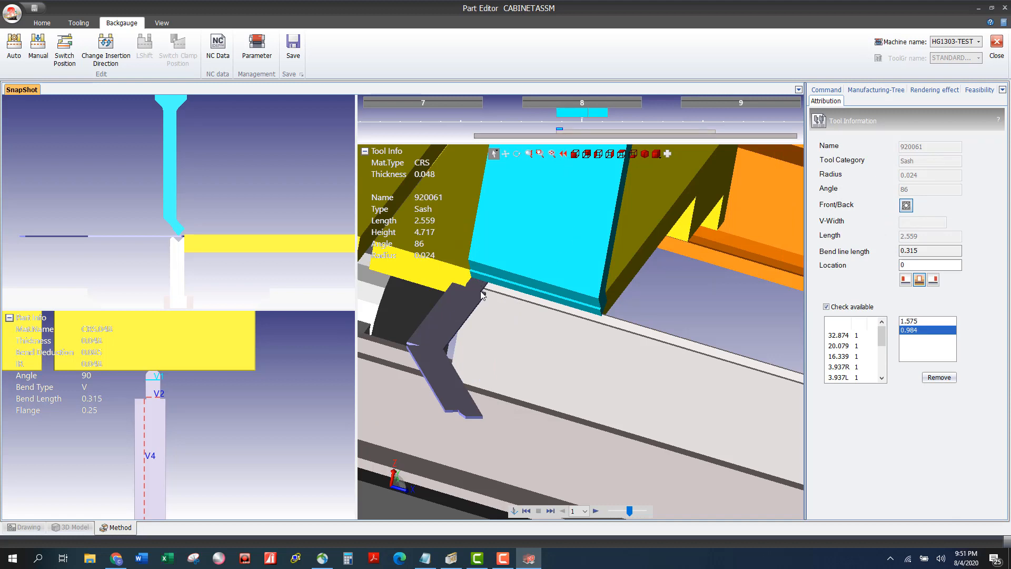
left_click(515, 511)
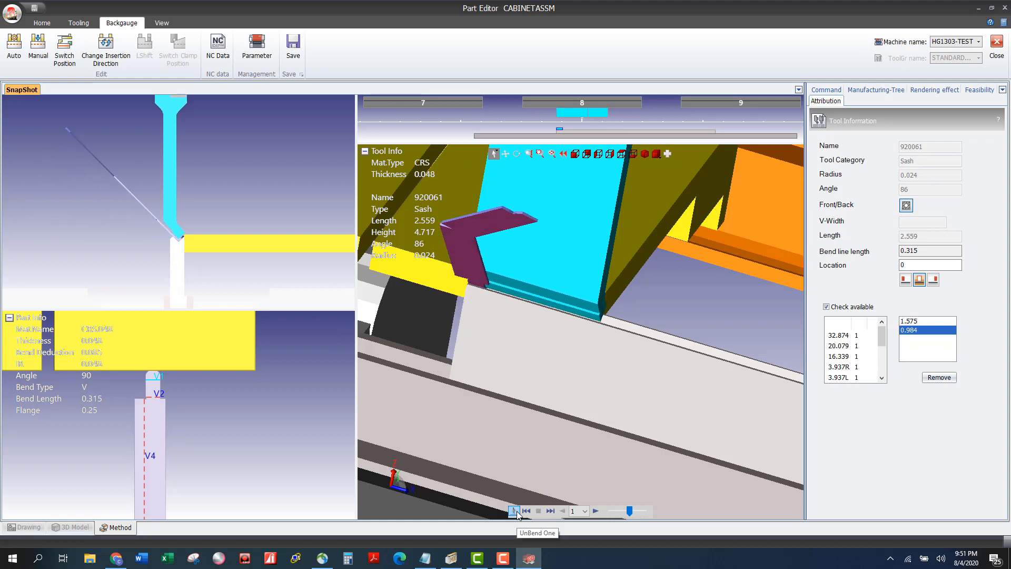
Shift both backgauge fingers left, the first to Y about -14.6, so the other finger's edge supports the V1 end of the part.
left_click(239, 352)
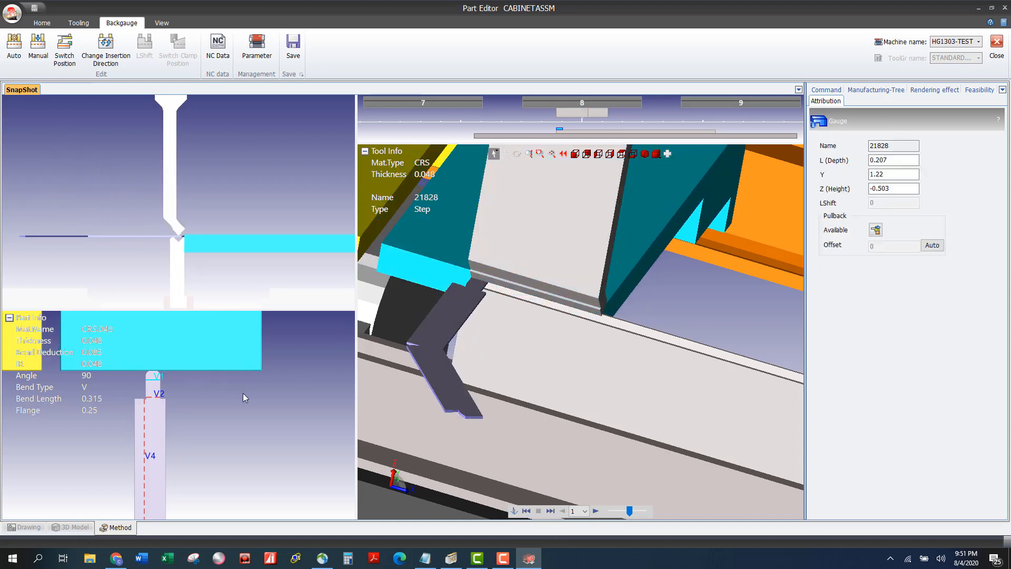
left_click(270, 409)
scroll(271, 409, "down", 5)
left_click_drag(187, 380, 110, 377)
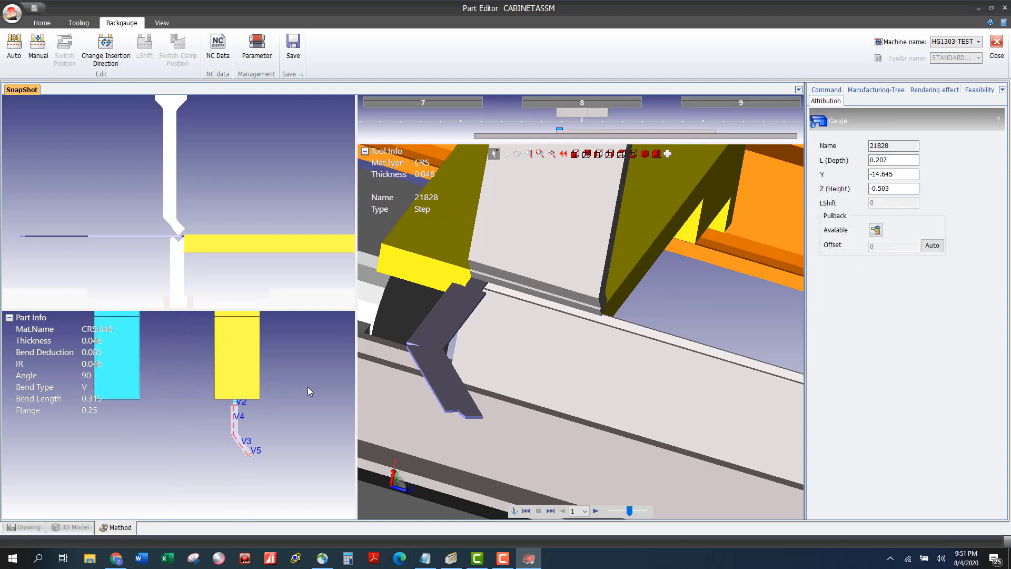
left_click(307, 386)
scroll(242, 383, "up", 5)
left_click_drag(259, 390, 162, 382)
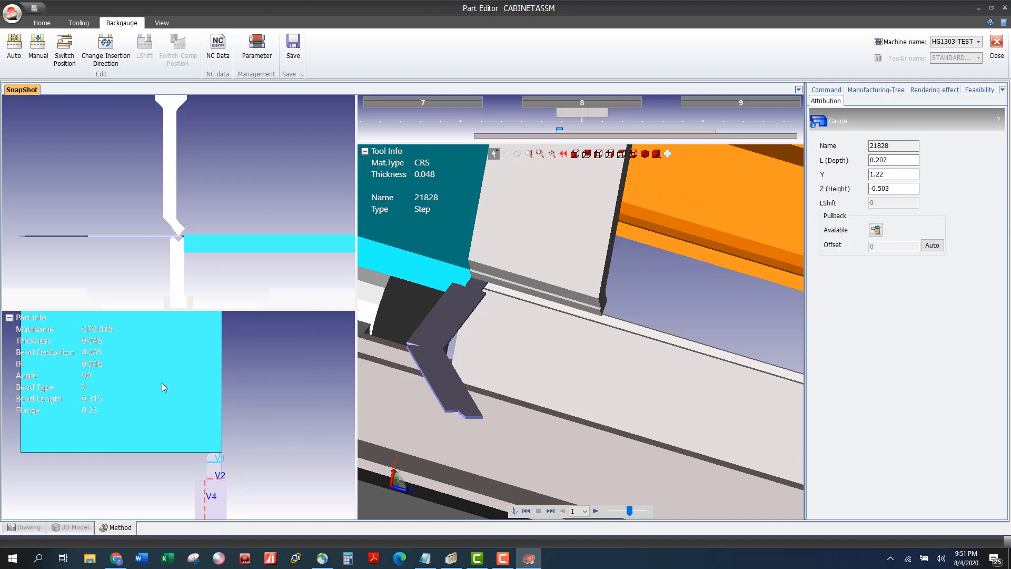
left_click(295, 402)
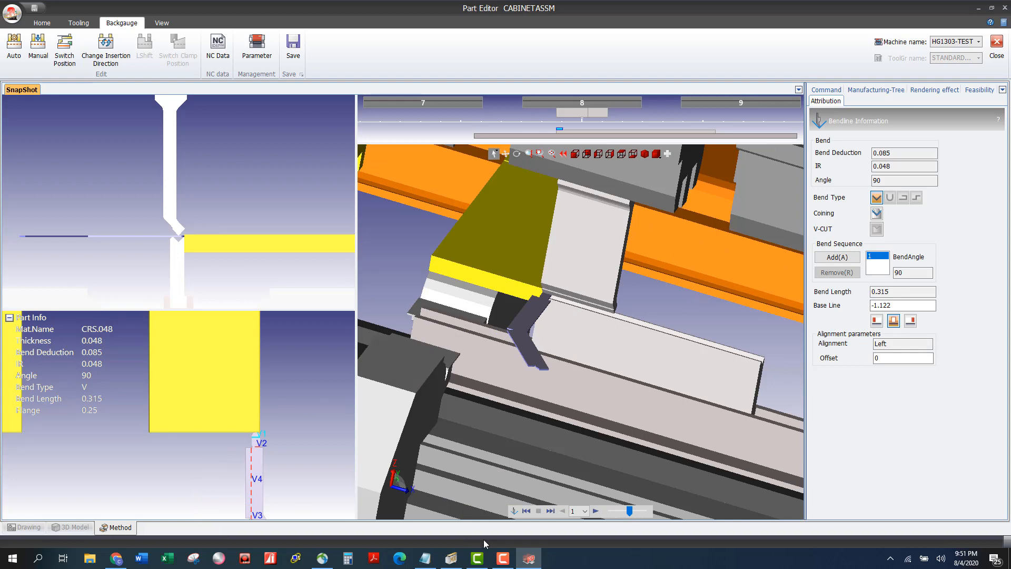
Play the remaining CABINETASSM-4 bends and close the part, saving the changes.
left_click(553, 512)
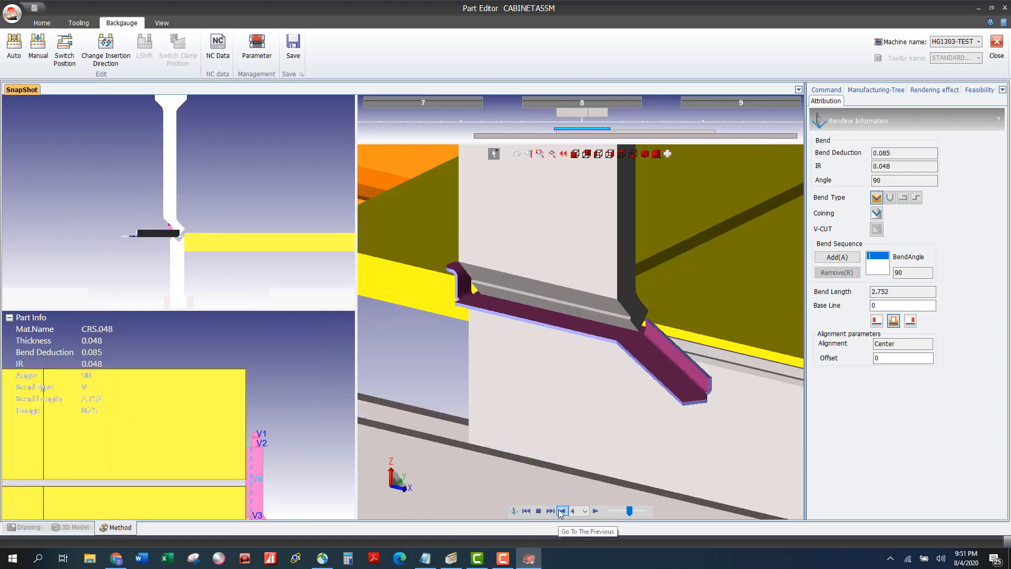
left_click(997, 43)
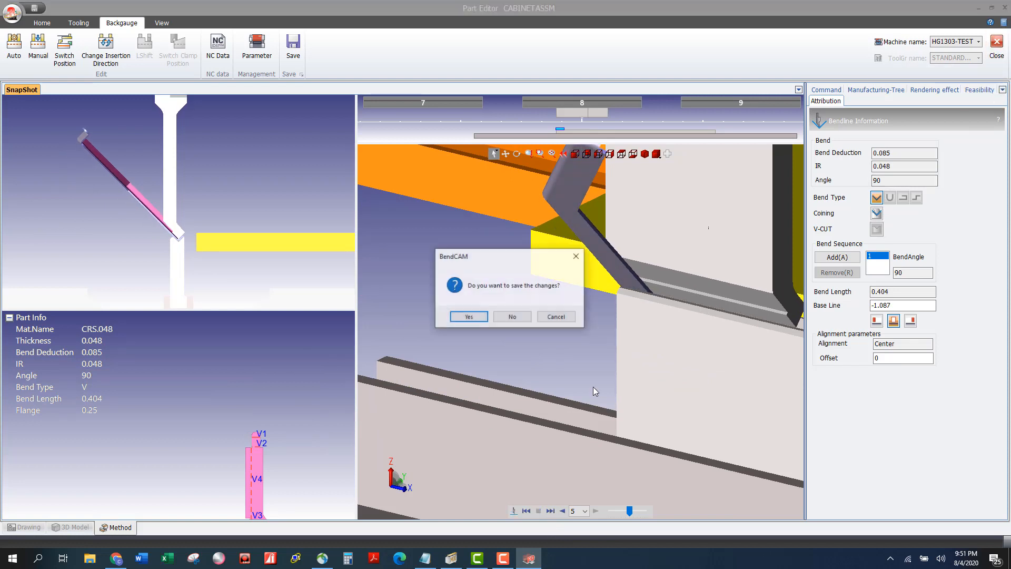
left_click(468, 317)
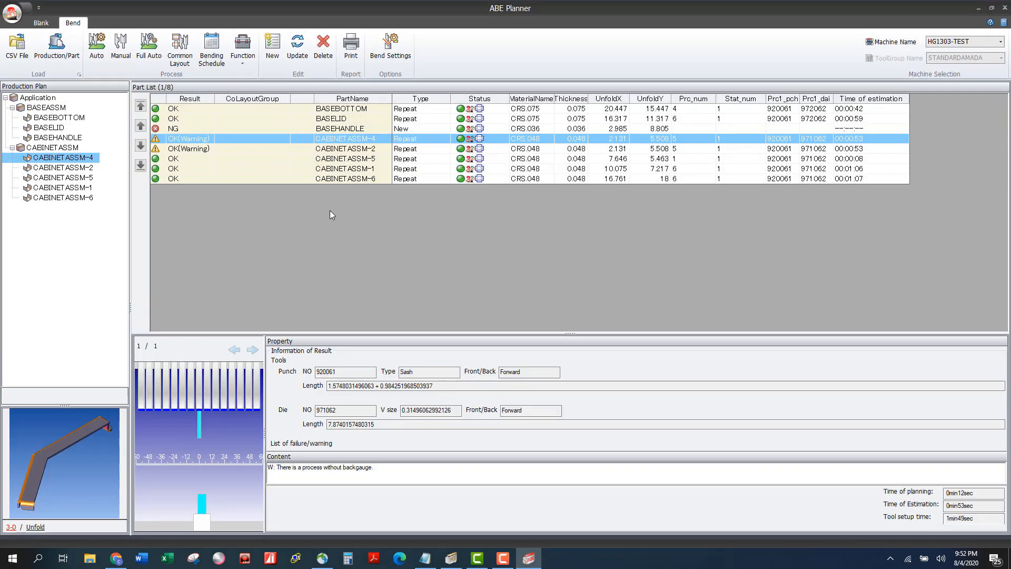
Open BASEHANDLE for manual bend editing and bring up its tool layout commands.
left_click(195, 130)
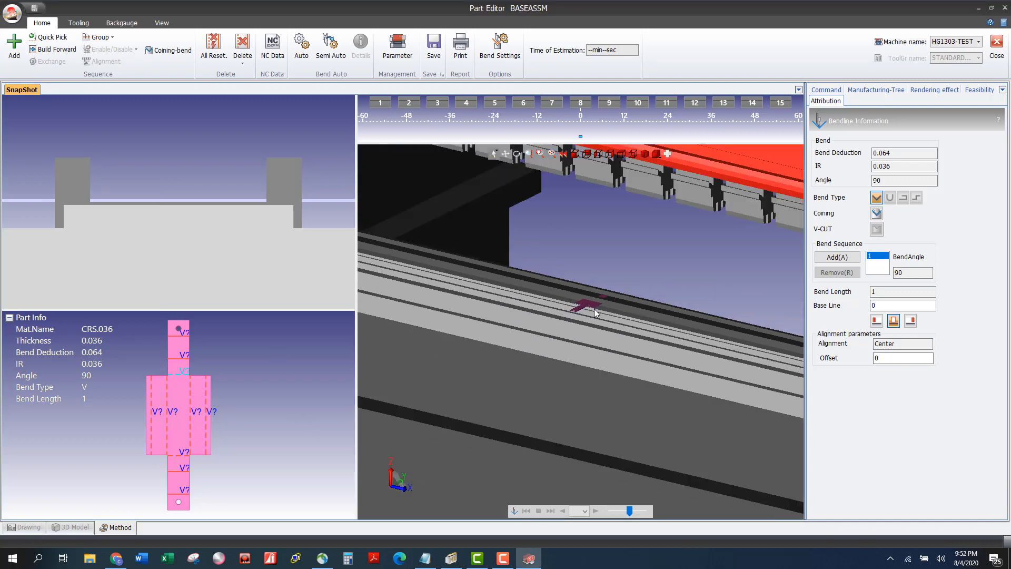
scroll(625, 321, "up", 2)
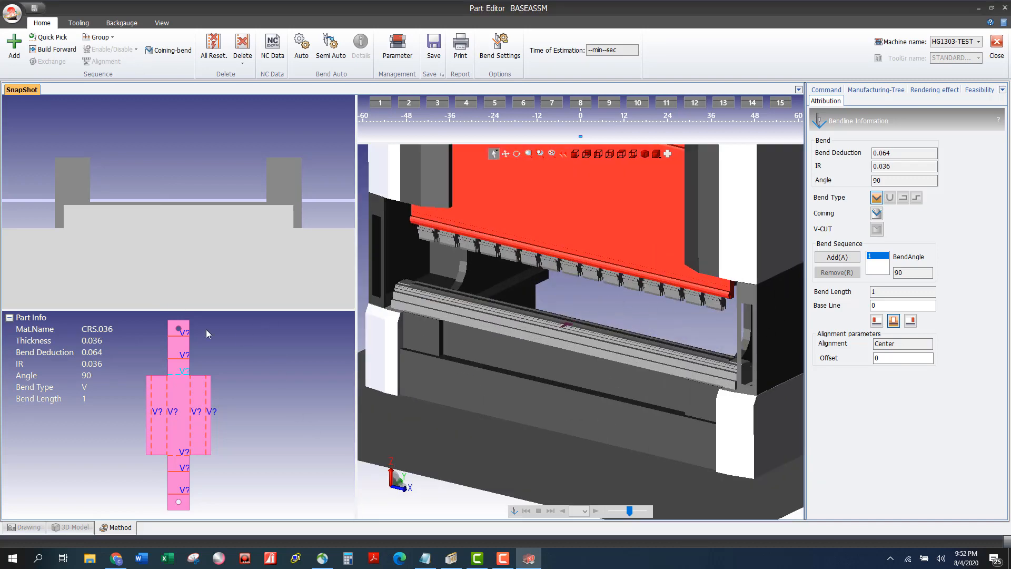
scroll(581, 328, "up", 3)
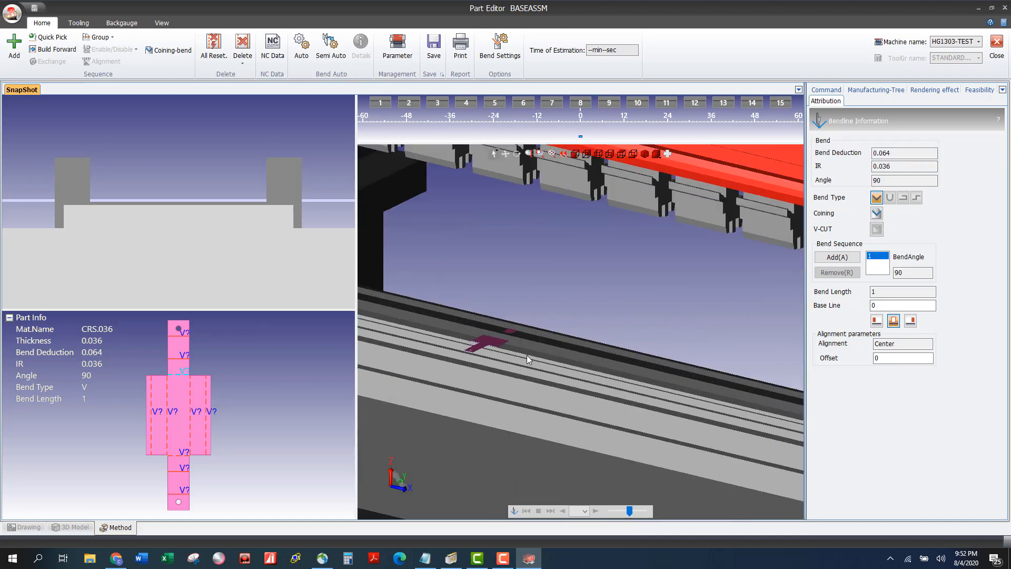
left_click(92, 24)
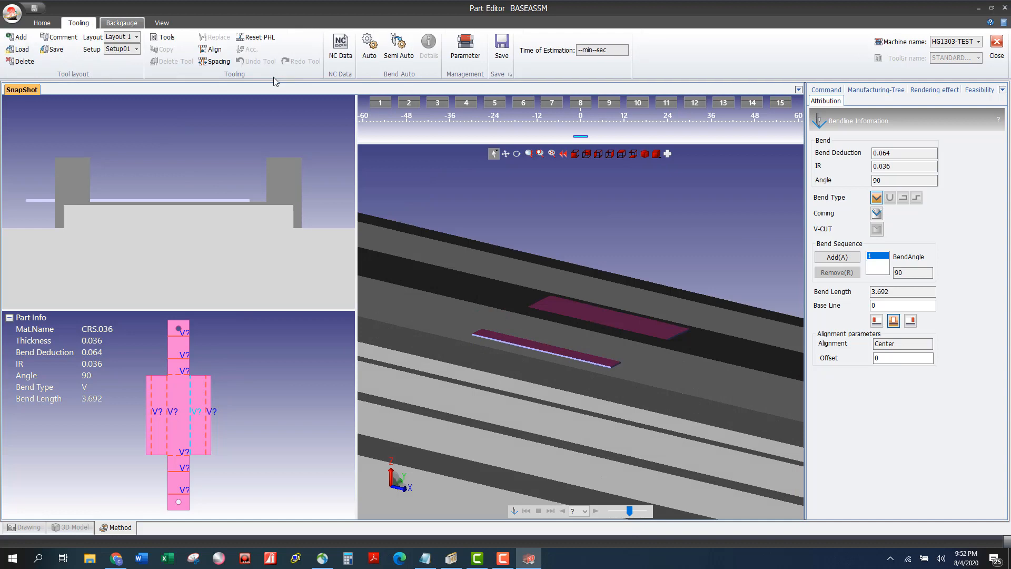
Add the Amada die holder 08000, 16 long, to the BASEHANDLE tool layout.
left_click(166, 37)
left_click(288, 240)
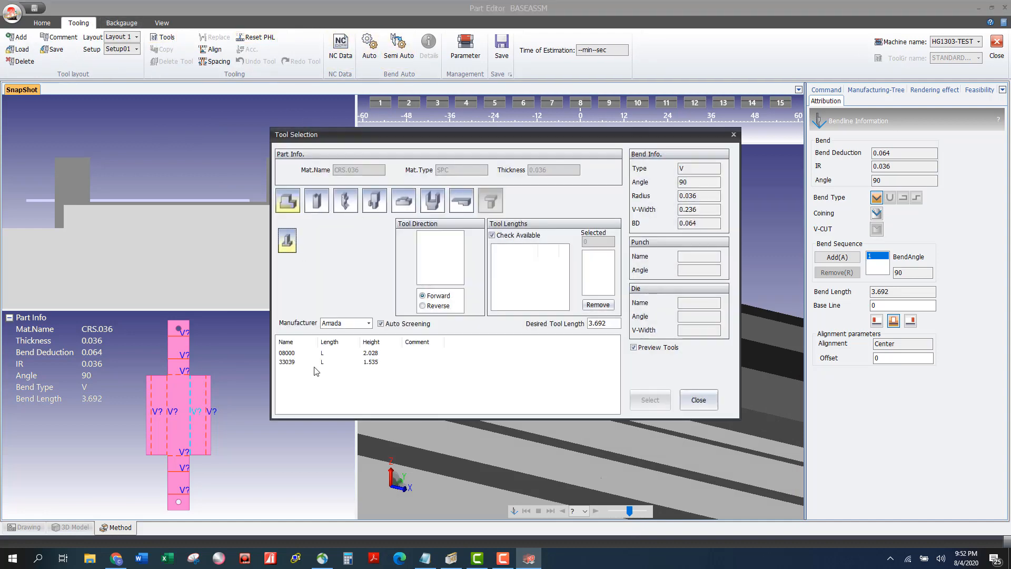
left_click(301, 353)
left_click(644, 401)
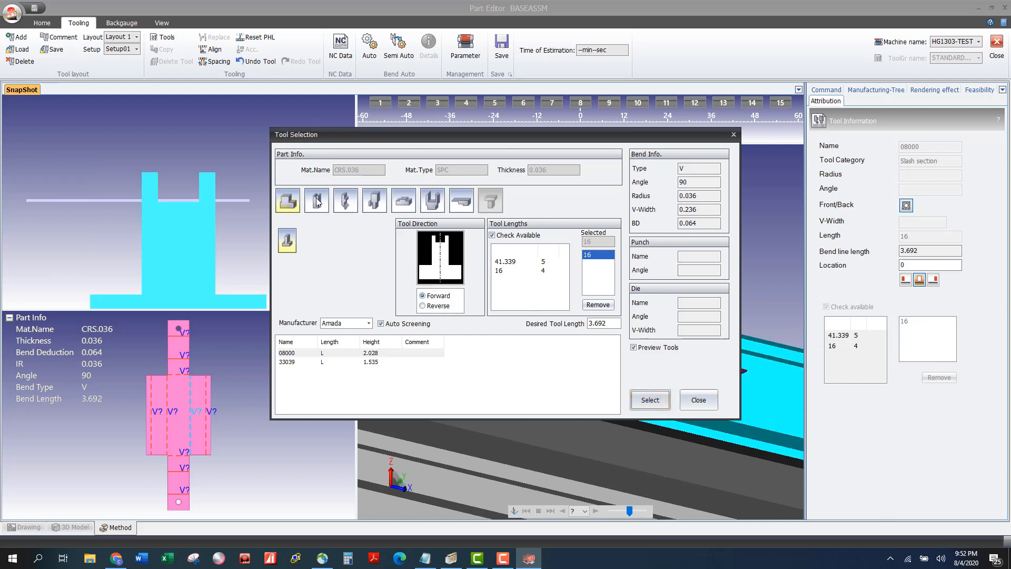
Add die 970062, 16.339 long with a 0.236 V-width, to the layout, keeping auto screening on.
left_click(316, 200)
left_click(317, 241)
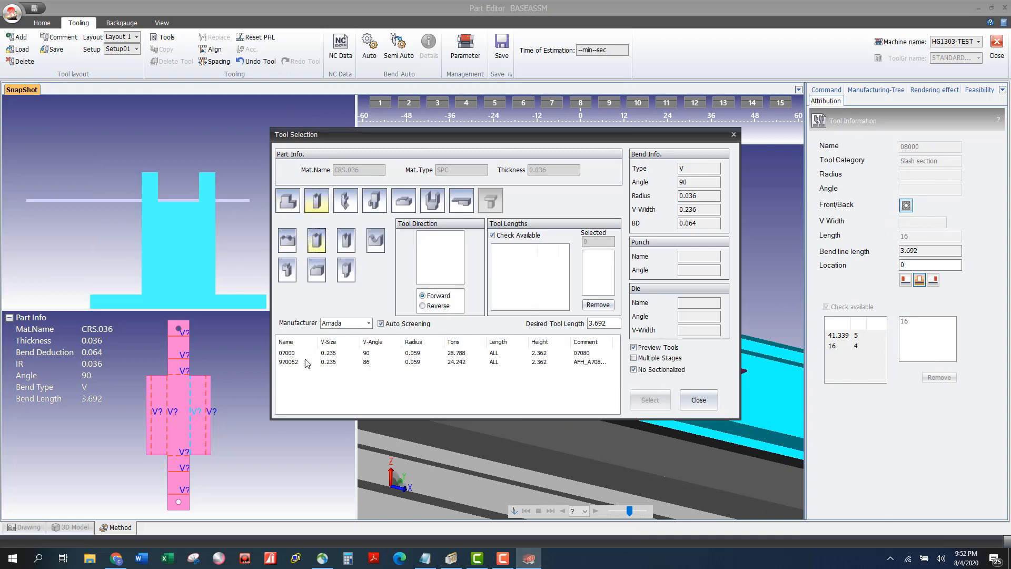
left_click(381, 324)
left_click(381, 324)
left_click(380, 324)
left_click(380, 324)
left_click(302, 362)
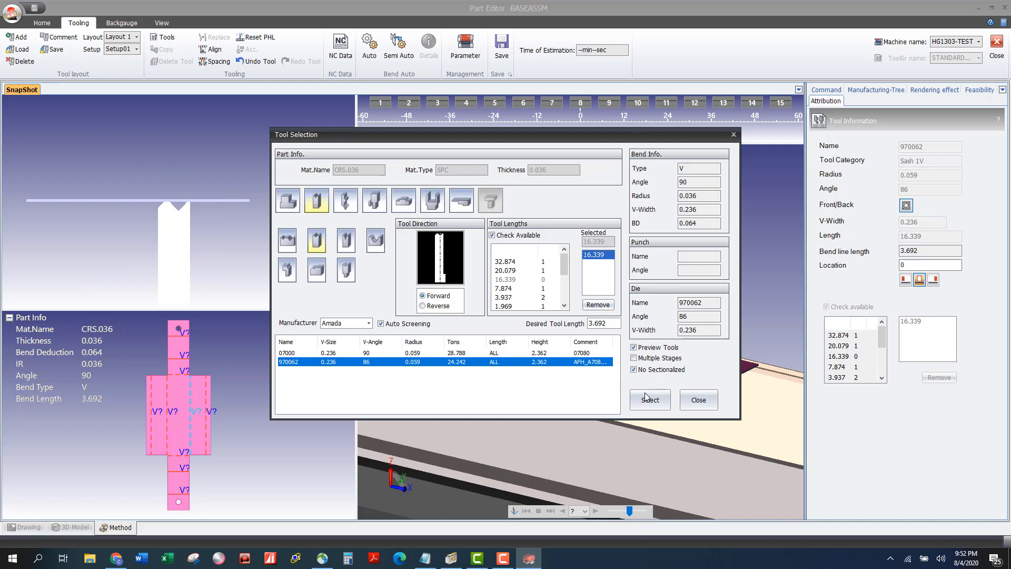
left_click(650, 400)
Add straight punch 919061, 16.339 long, and show the setup from the side with the machine side components hidden.
left_click(345, 207)
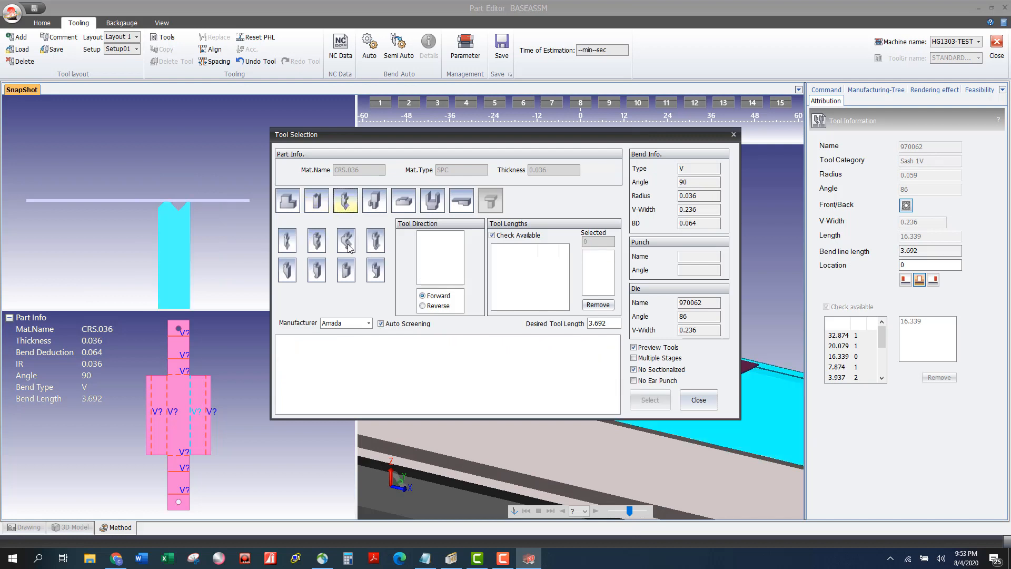
left_click(317, 243)
left_click(311, 362)
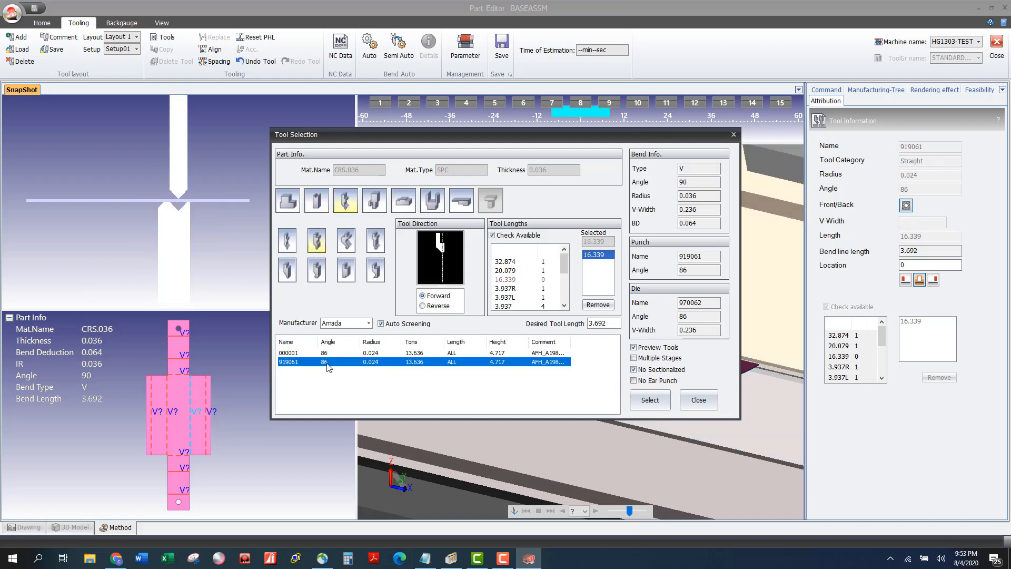
left_click(640, 401)
left_click(711, 403)
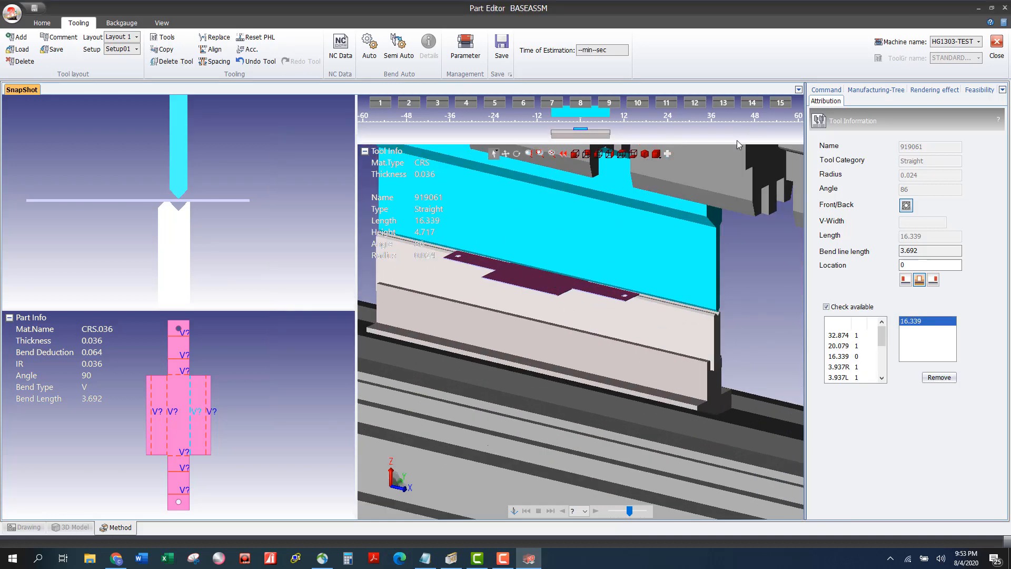
left_click(610, 155)
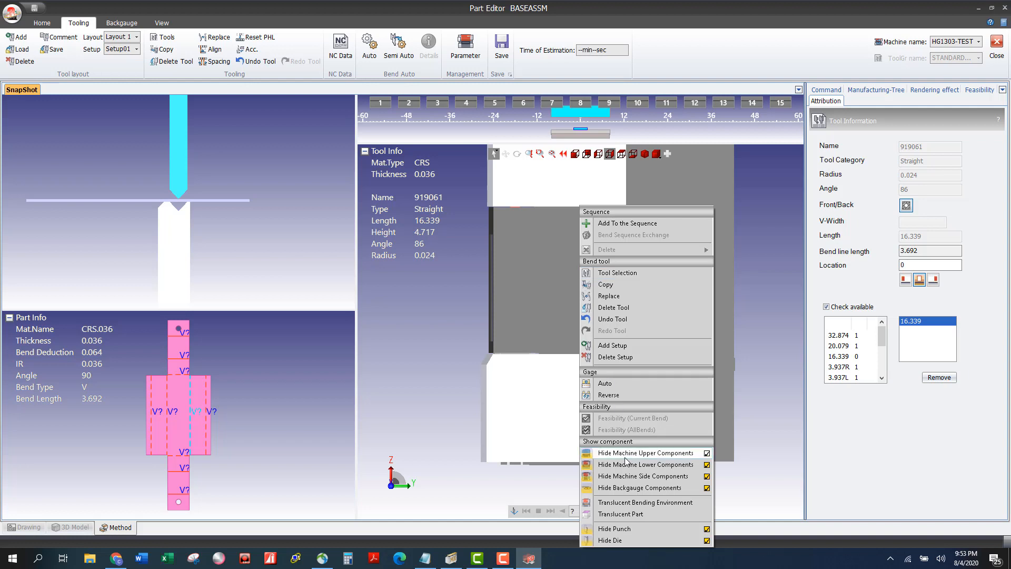
left_click(635, 477)
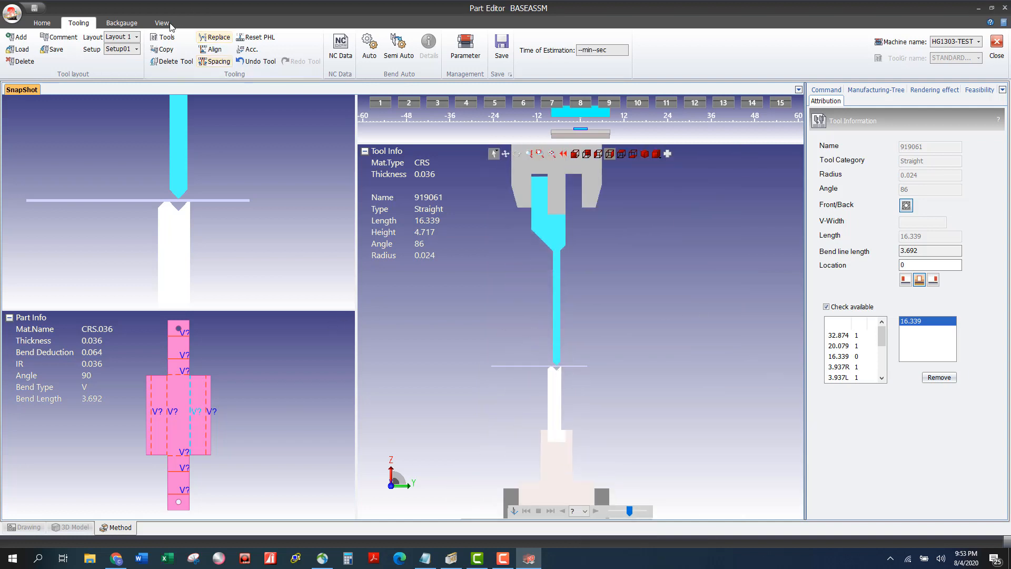
Quick Pick the tab bends in order: upper tab middle, inner and outer, and lower tab outer, middle and inner.
left_click(43, 23)
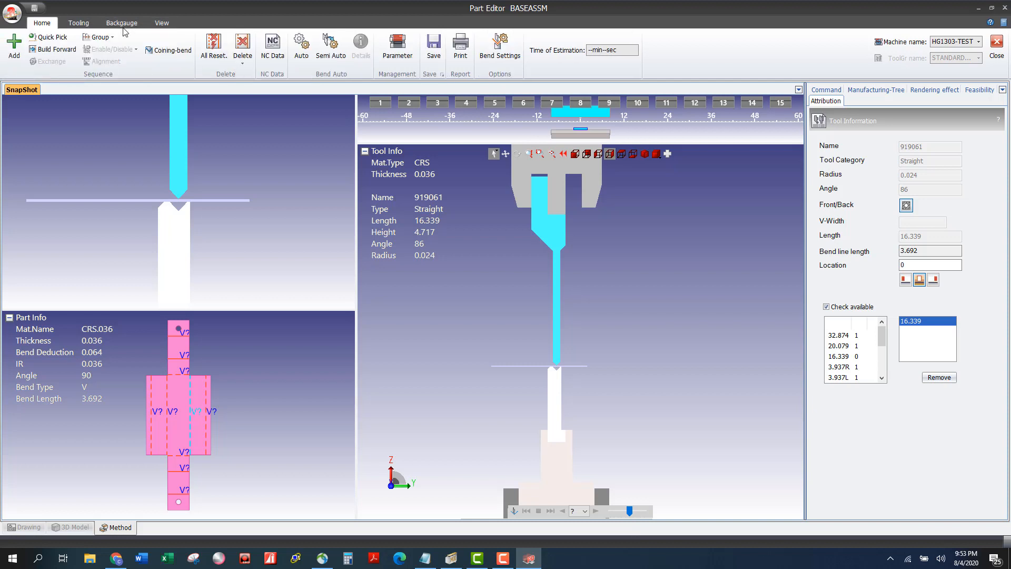
left_click(53, 37)
left_click(180, 358)
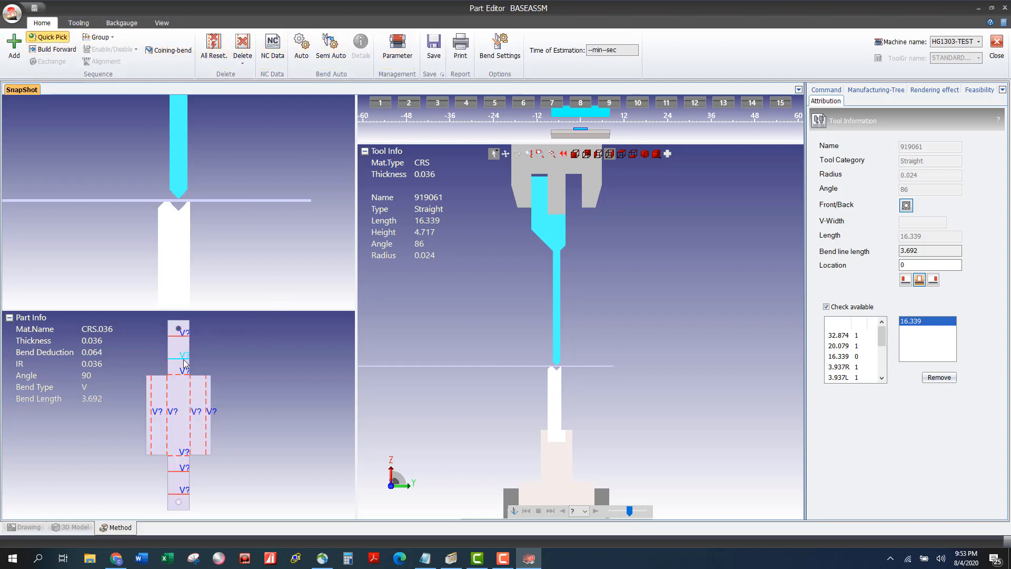
left_click(180, 374)
left_click(180, 335)
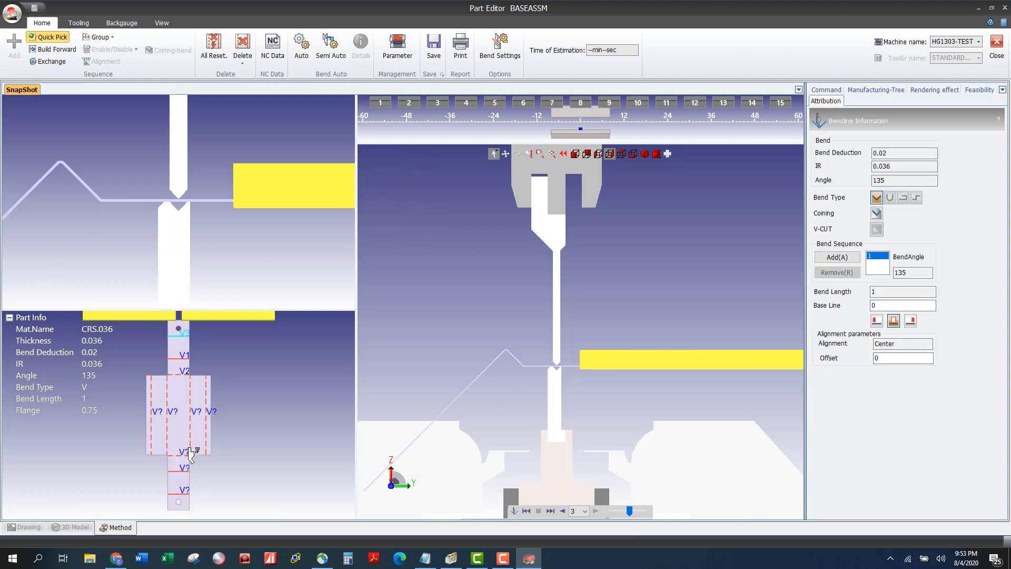
left_click(180, 494)
left_click(184, 468)
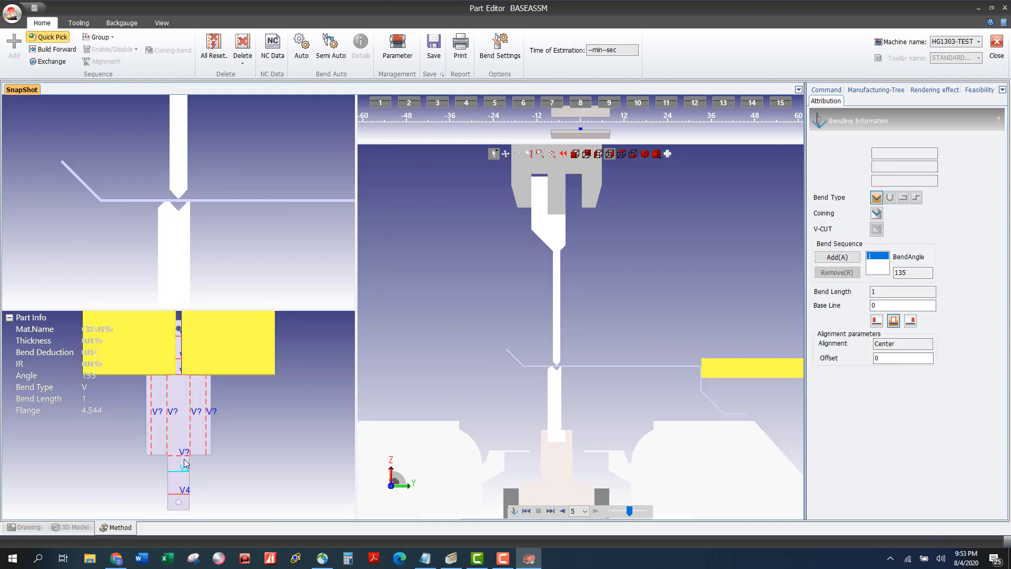
left_click(183, 455)
Add the four body bends as bends 7 to 10: right outer, right inner, left outer and left inner.
left_click(207, 415)
left_click(189, 422)
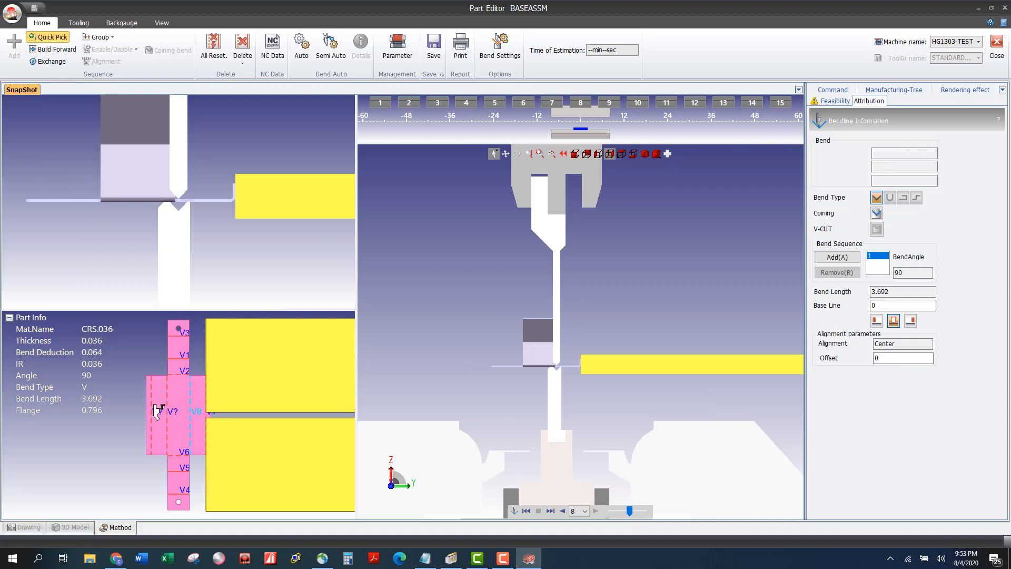
left_click(153, 416)
left_click(168, 416)
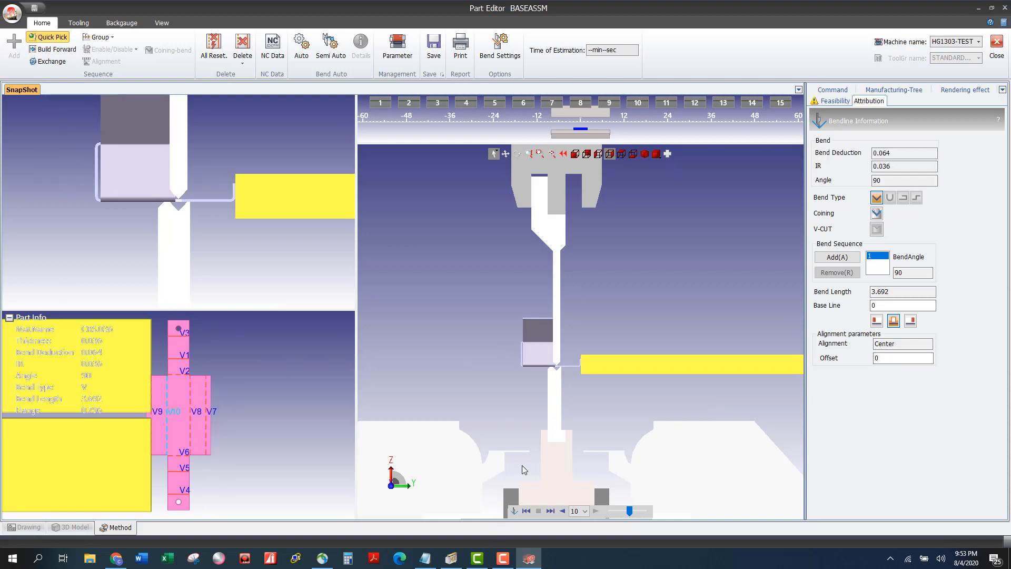
Preview the part bent at bend 10 and shorten punch 919061 to the 1.969 and 1.575 sections.
left_click(514, 511)
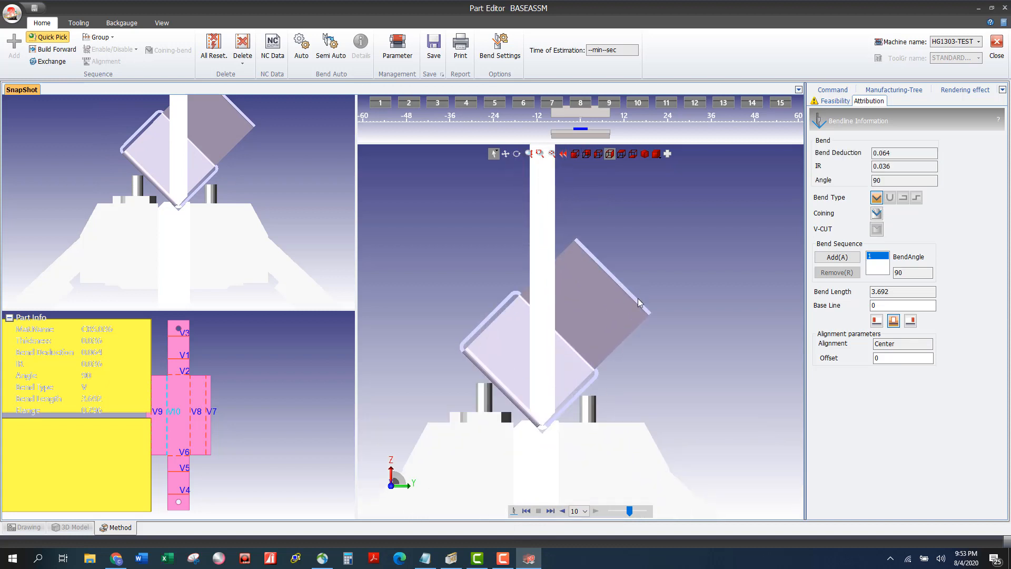
scroll(504, 284, "up", 2)
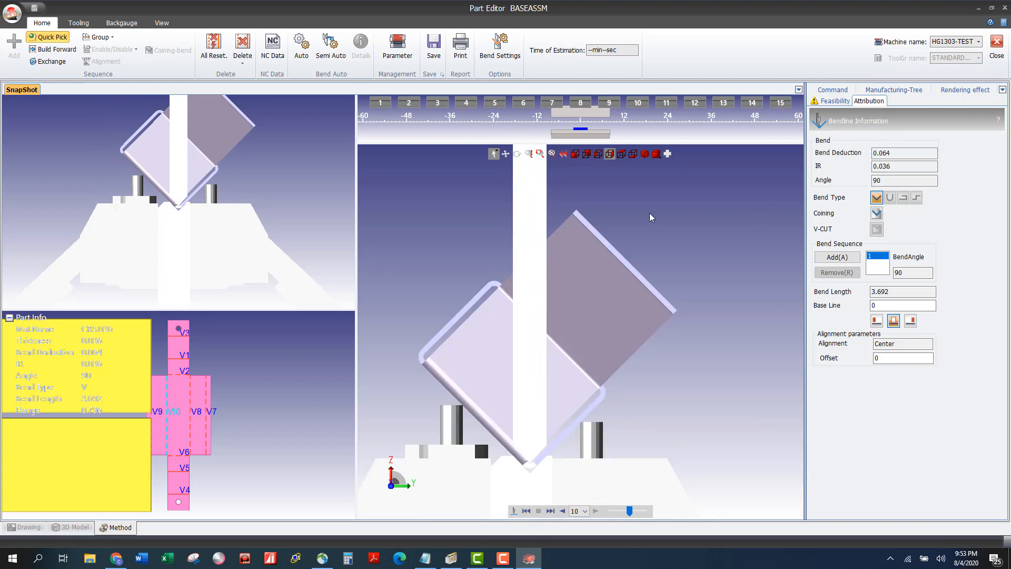
left_click(532, 226)
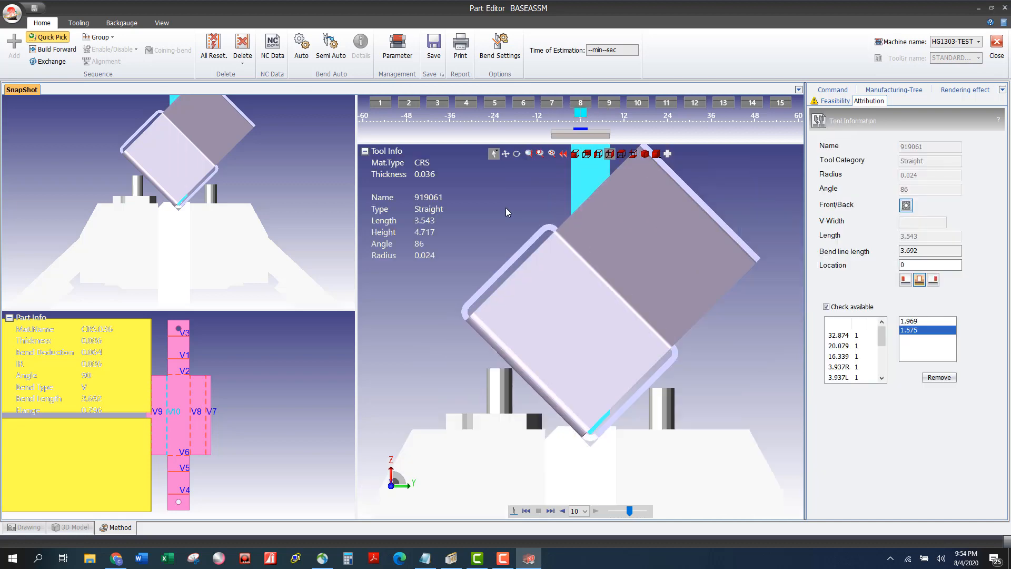
Run the feasibility check on current bend 10 and highlight its face-punch collision.
left_click(845, 101)
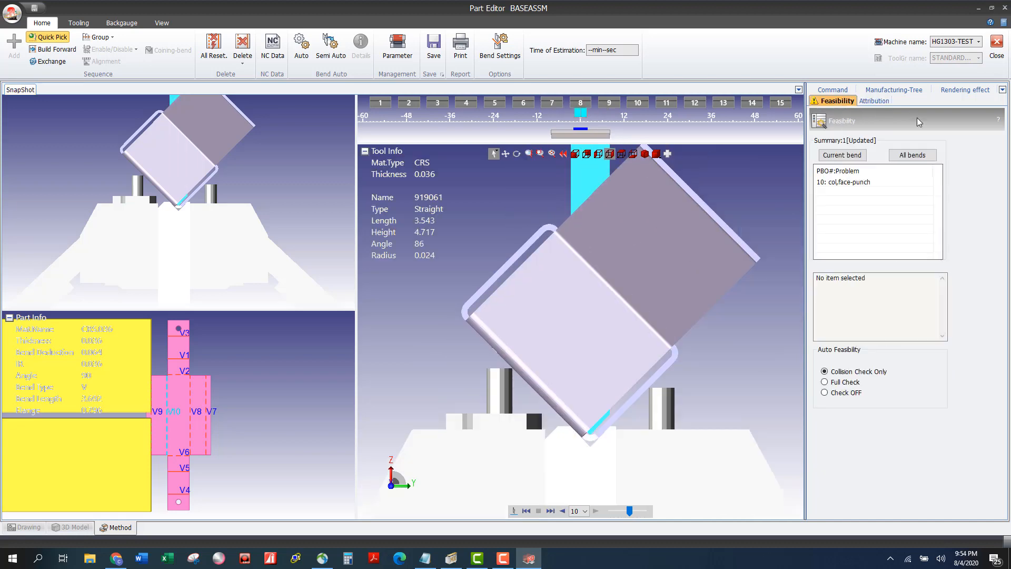
left_click(858, 156)
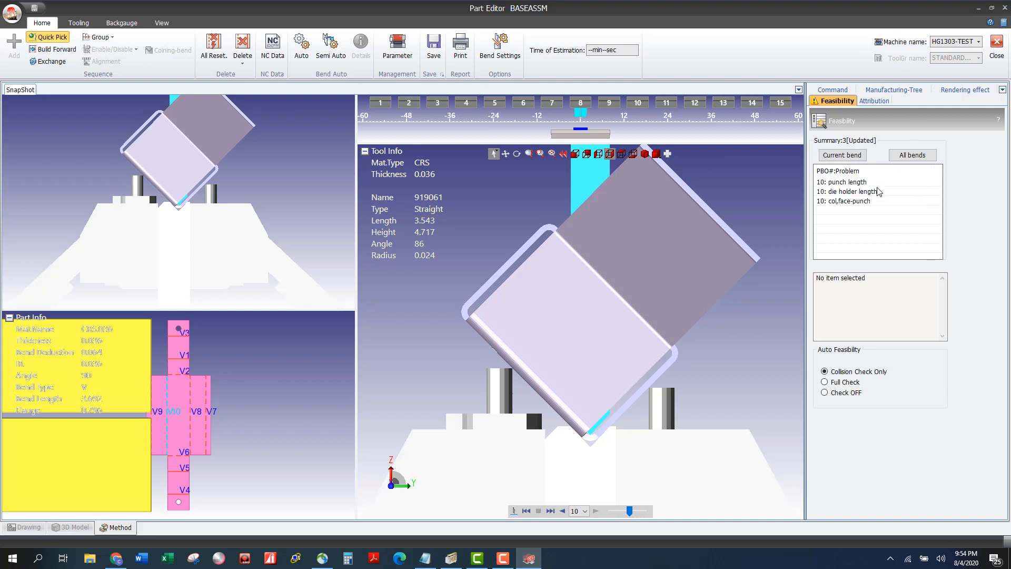
left_click(850, 202)
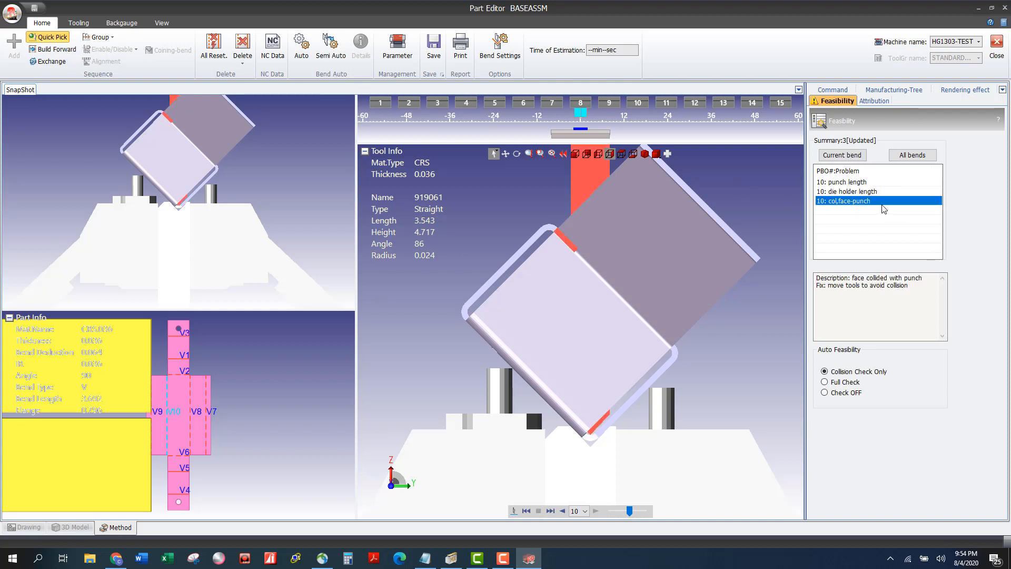
Examine from several angles where the punch meets the part's faces at bend 10.
left_click(737, 201)
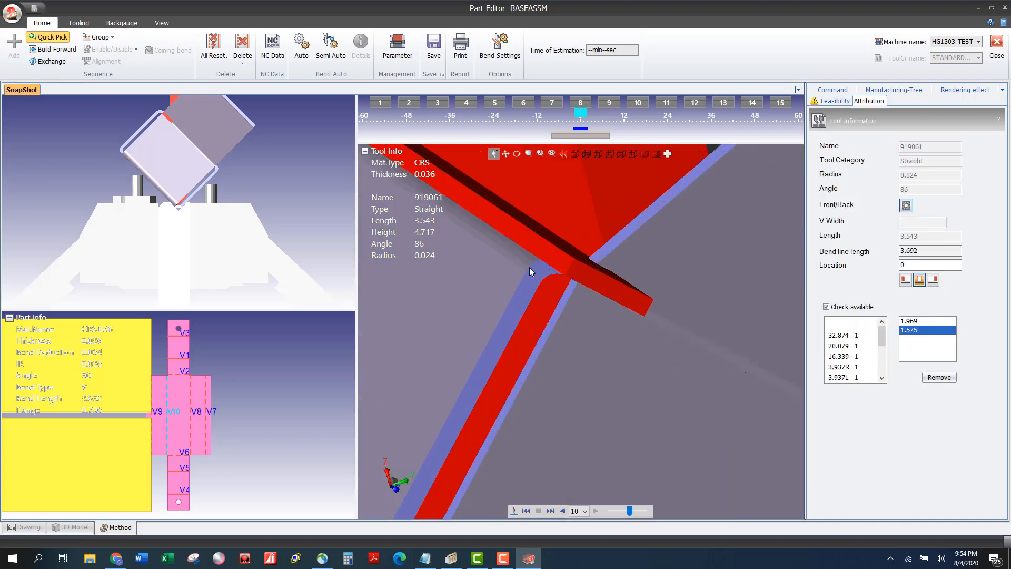
scroll(571, 277, "down", 3)
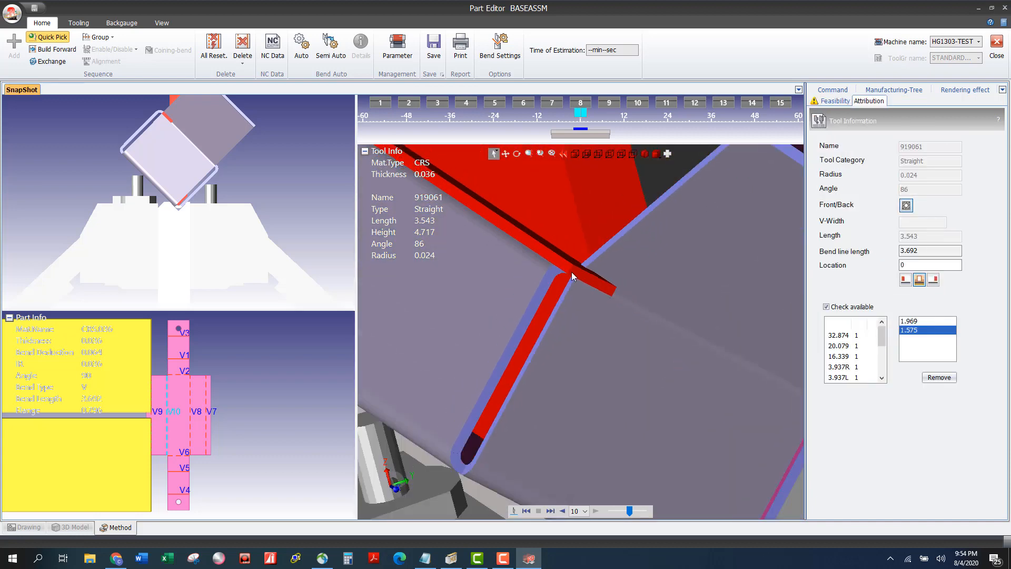
scroll(722, 280, "down", 2)
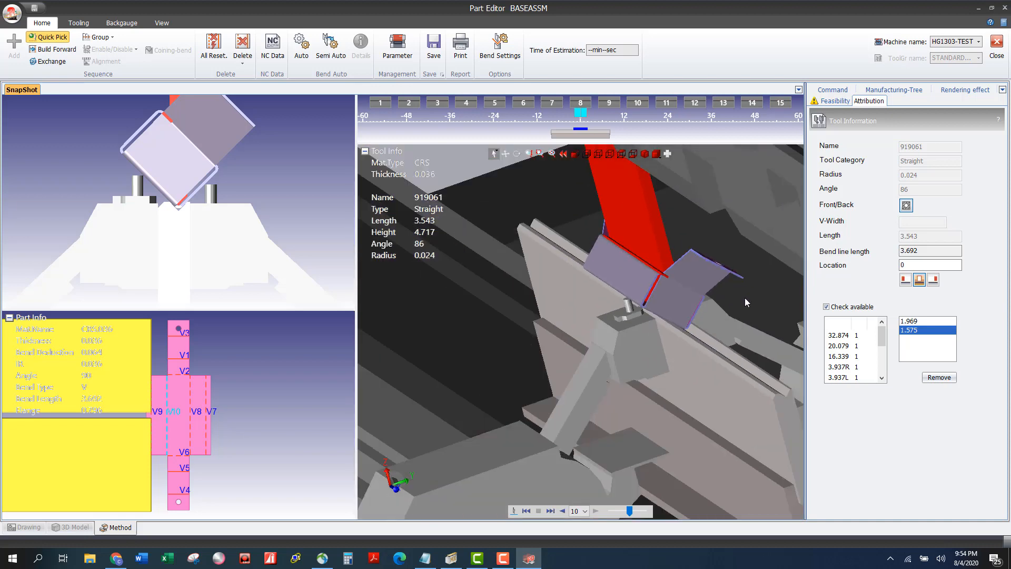
scroll(624, 307, "down", 1)
scroll(623, 306, "down", 3)
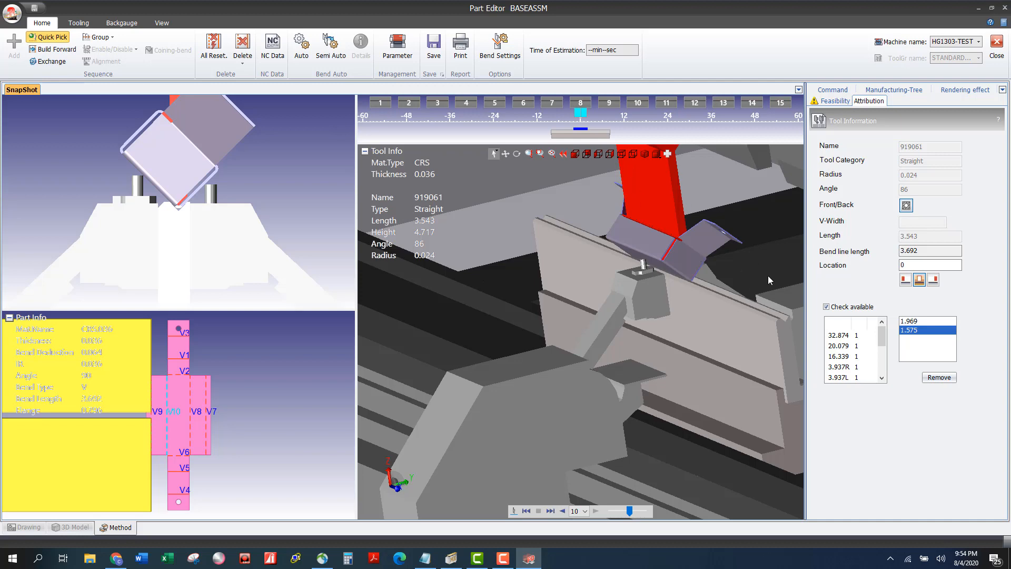
scroll(760, 276, "up", 2)
scroll(763, 283, "down", 1)
scroll(449, 243, "down", 1)
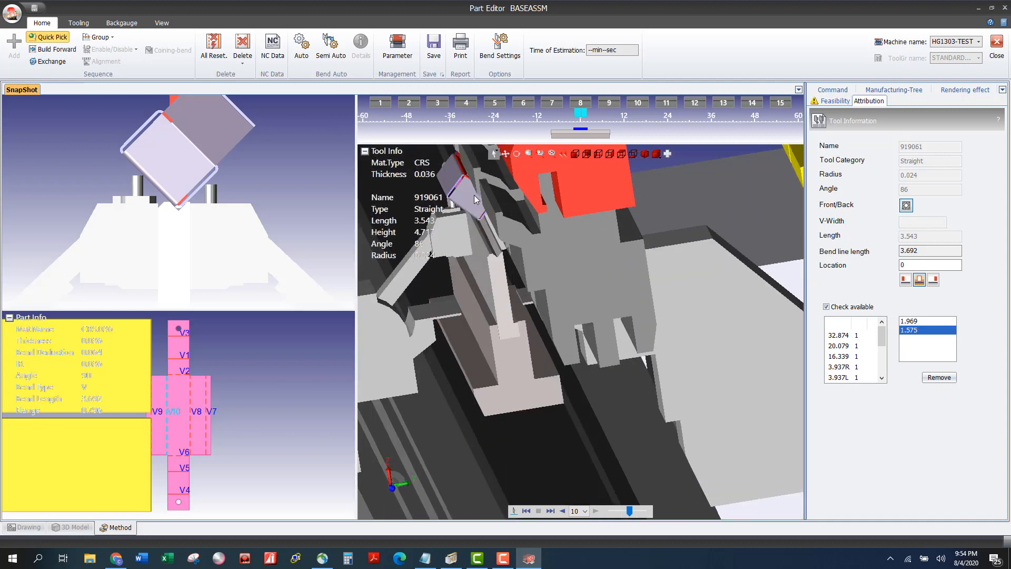
scroll(475, 198, "up", 1)
scroll(494, 196, "up", 3)
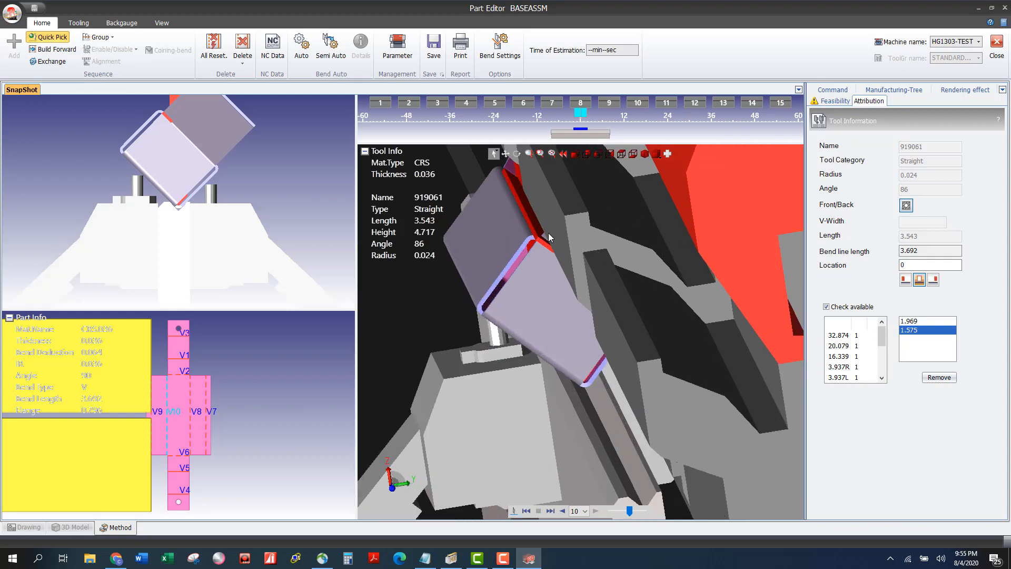
left_click(563, 251)
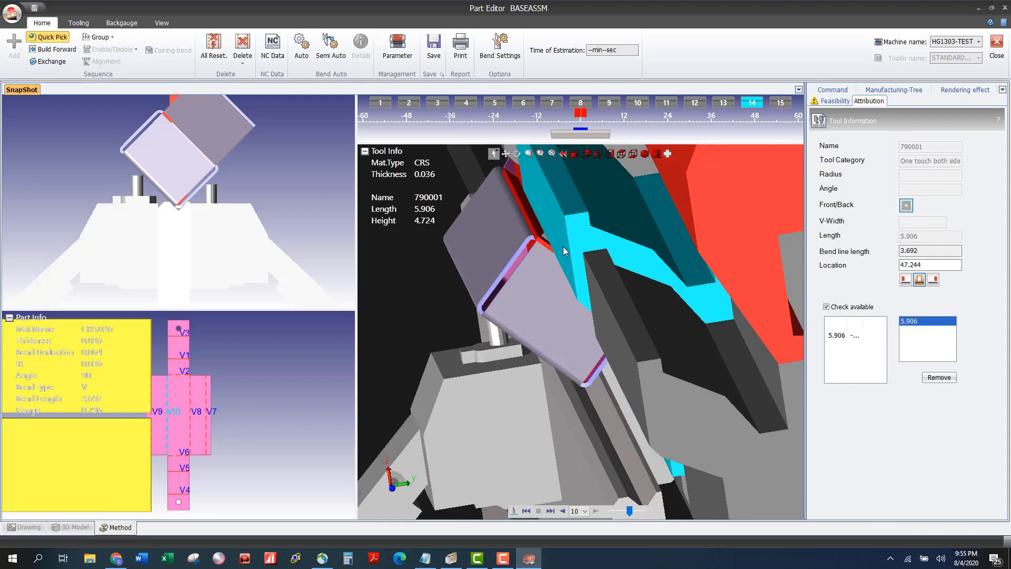
Examine the clearance between the bent part and the probe beside the die, and the surrounding machine setup.
left_click(449, 303)
scroll(447, 300, "up", 3)
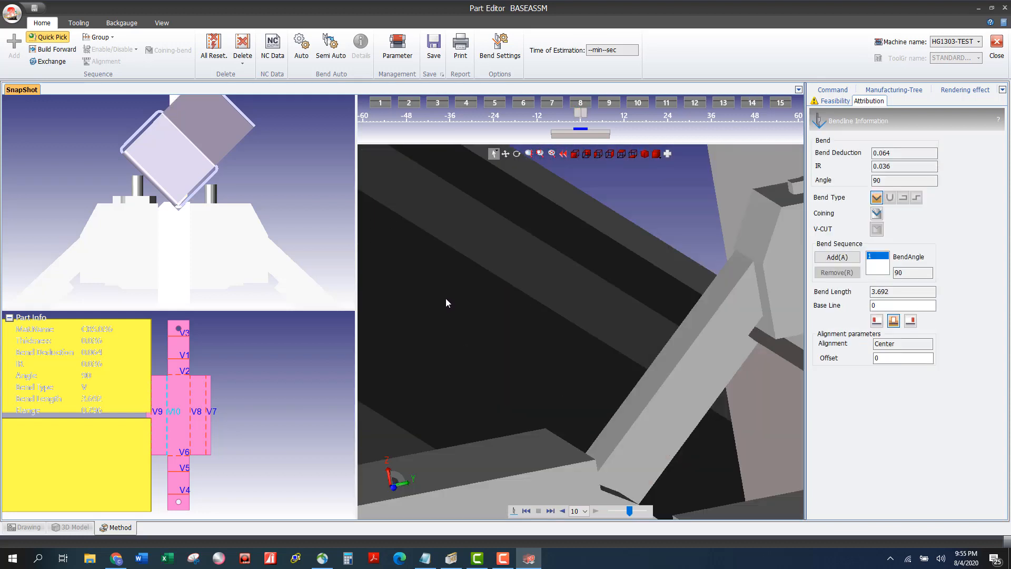
scroll(446, 298, "up", 1)
scroll(445, 299, "down", 4)
scroll(682, 263, "up", 2)
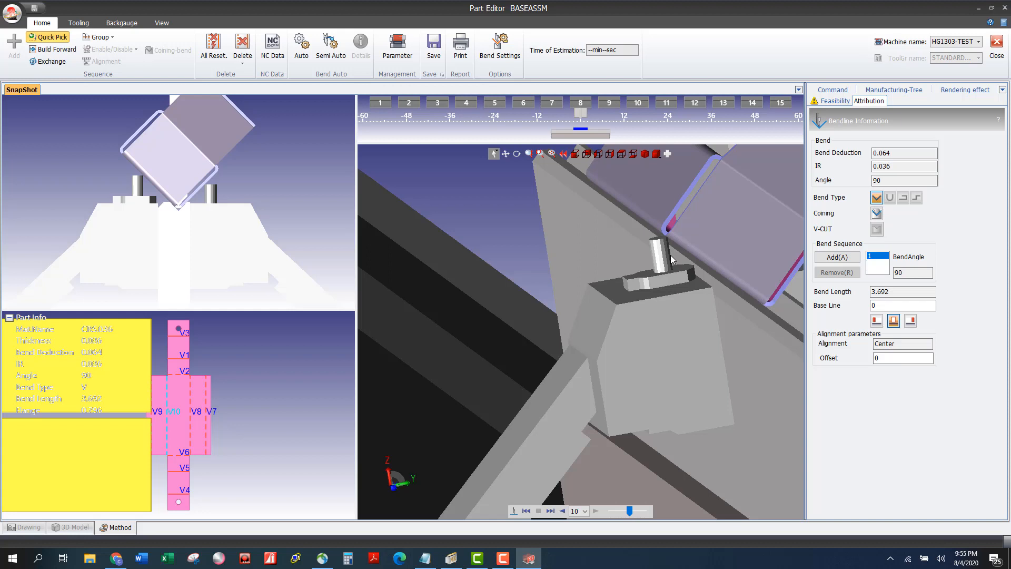
scroll(518, 241, "down", 3)
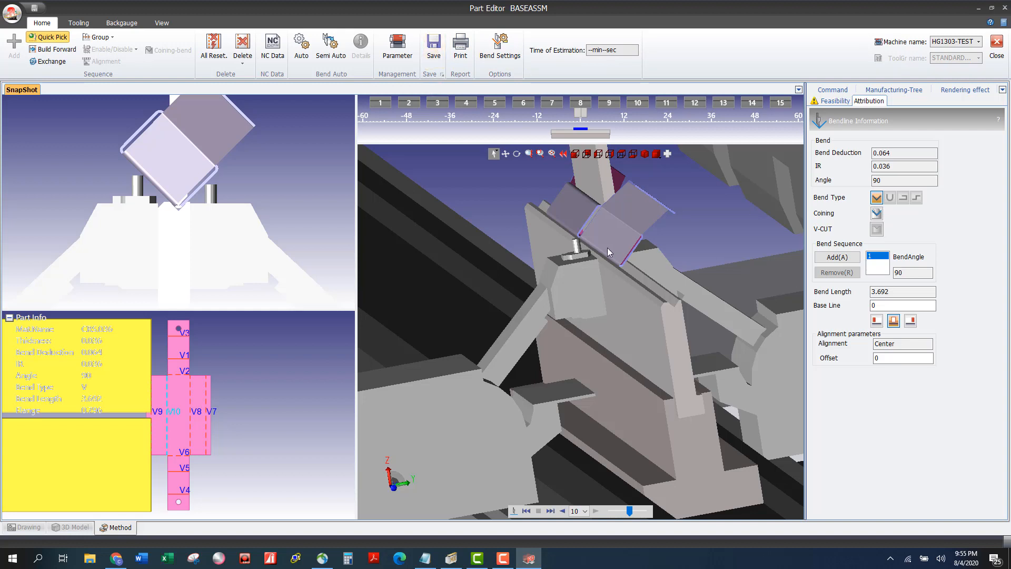
scroll(696, 217, "down", 5)
scroll(694, 222, "down", 2)
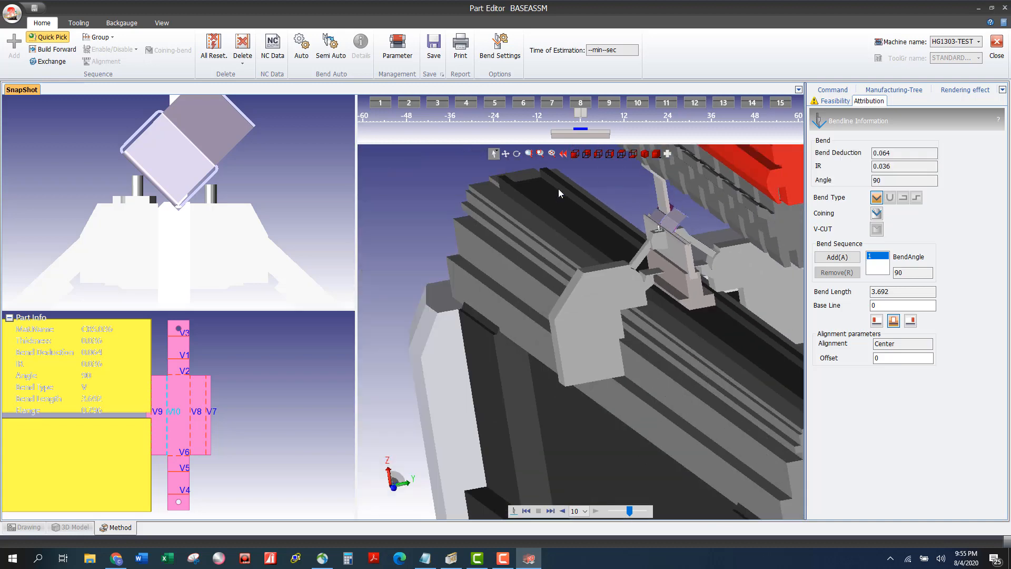
Close BASEHANDLE without saving the changes.
left_click(1005, 48)
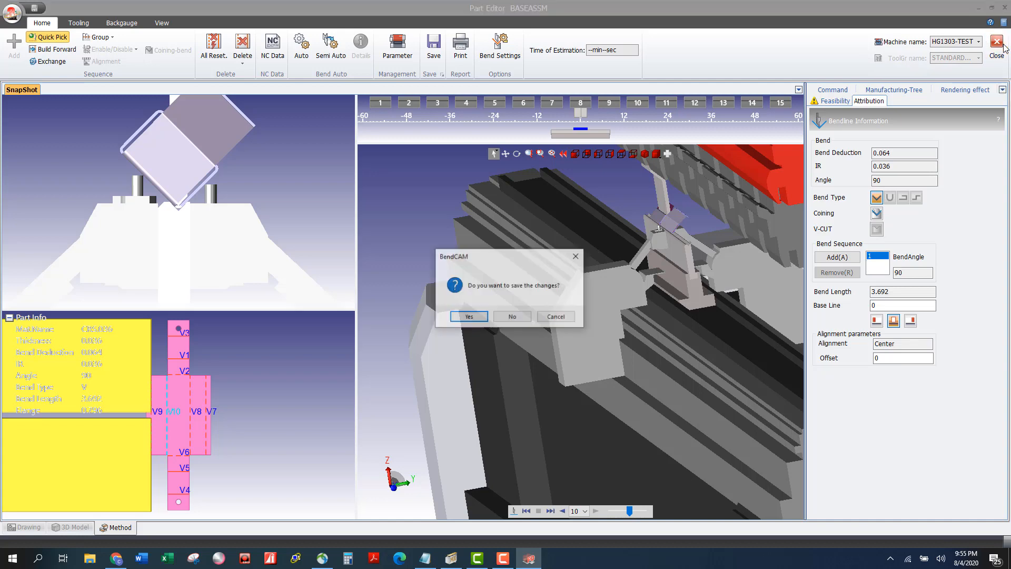
left_click(526, 318)
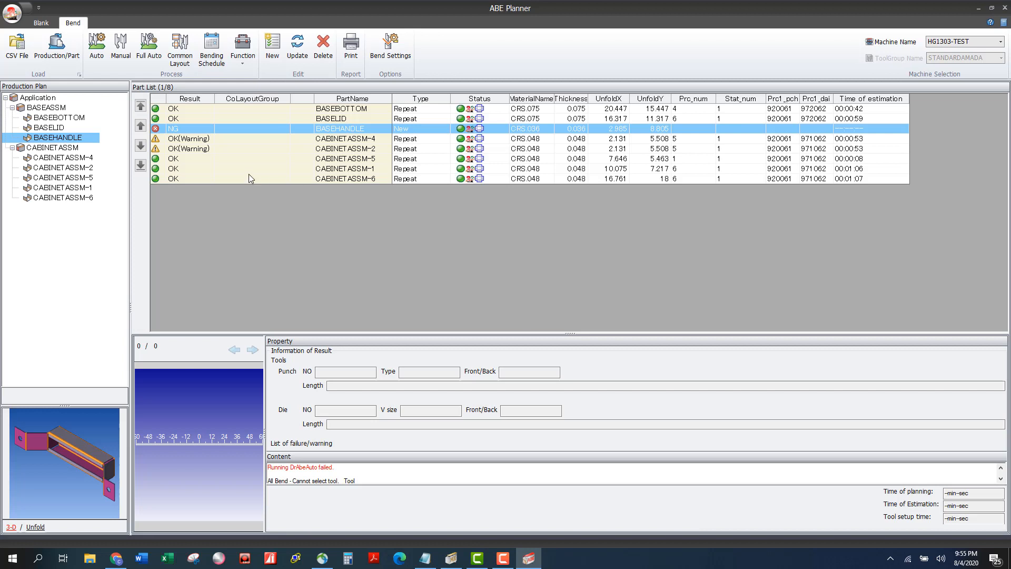
Review the processing results of CABINETASSM-5, CABINETASSM-1 and CABINETASSM-6 in the part list.
left_click(209, 160)
left_click(200, 170)
left_click(197, 180)
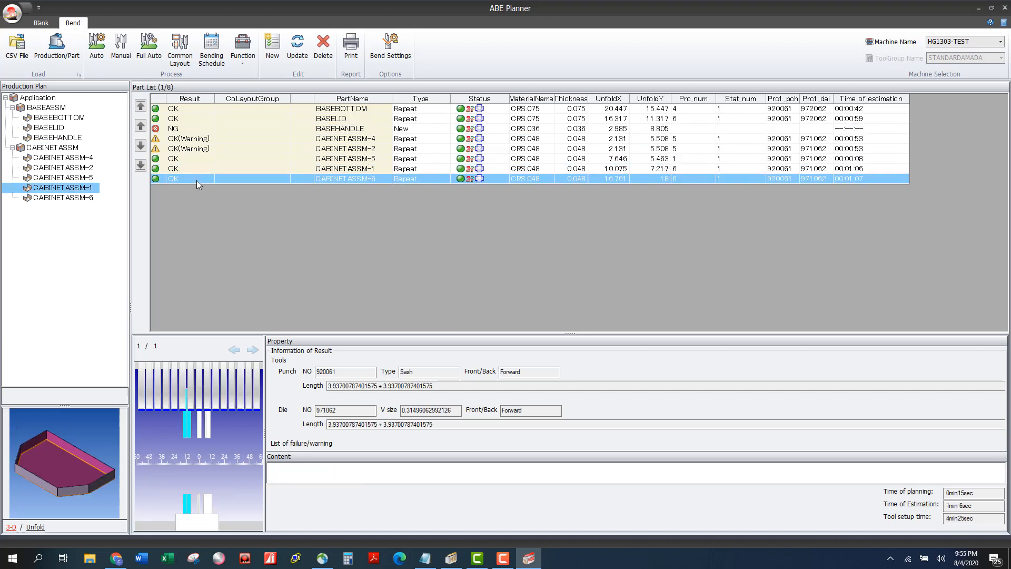
Check the tooling and time details of CABINETASSM-1 and CABINETASSM-5.
left_click(192, 170)
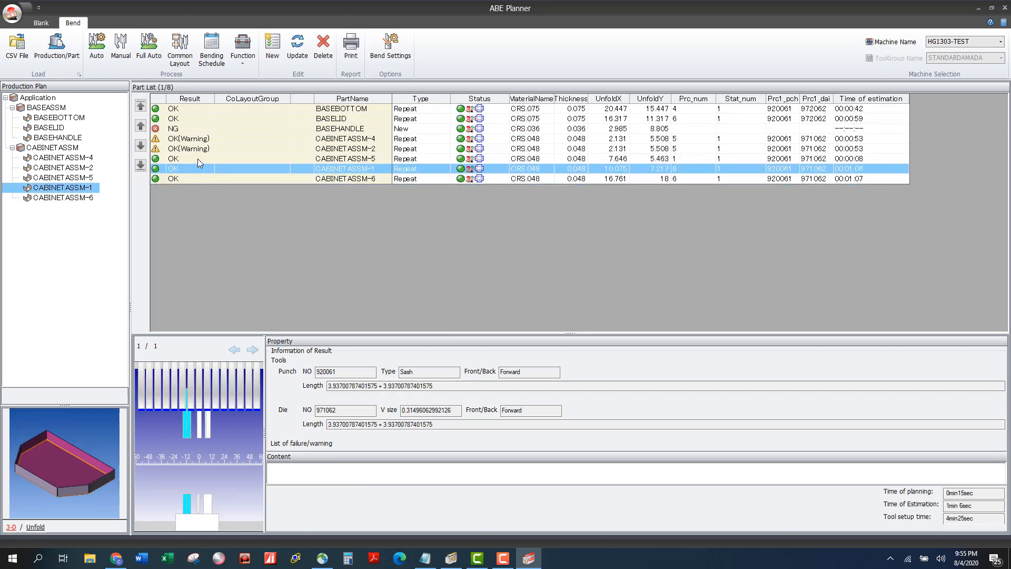
left_click(197, 159)
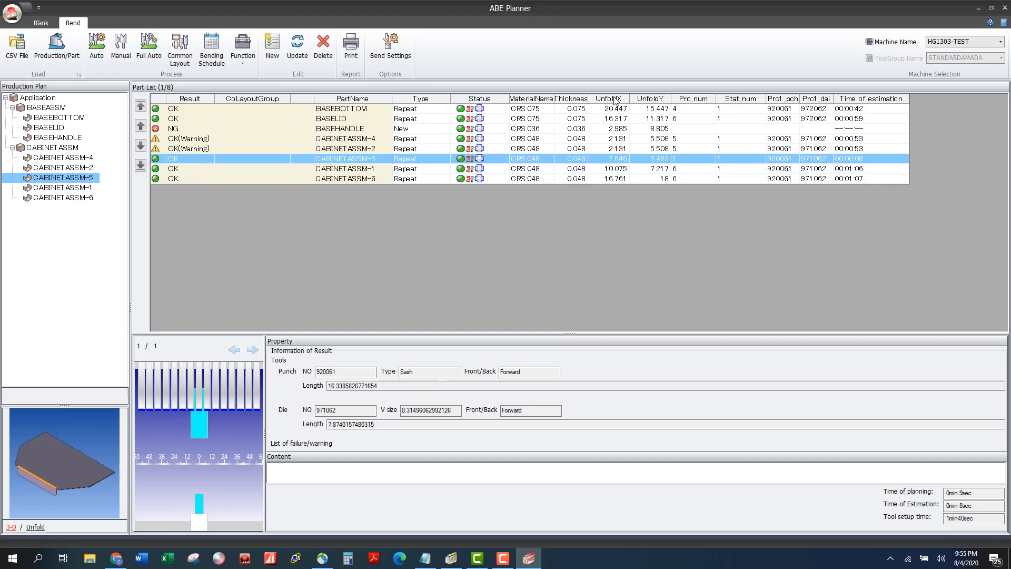
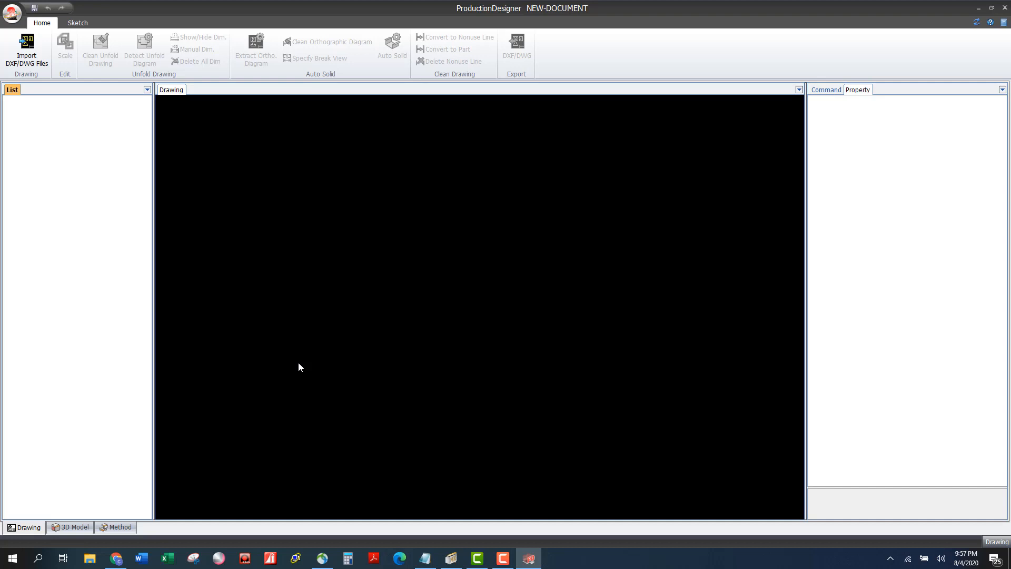
Switch to ProductionDesigner and import the ORTHO DEMO DXF file from the DEMO ASSM folder.
left_click(32, 62)
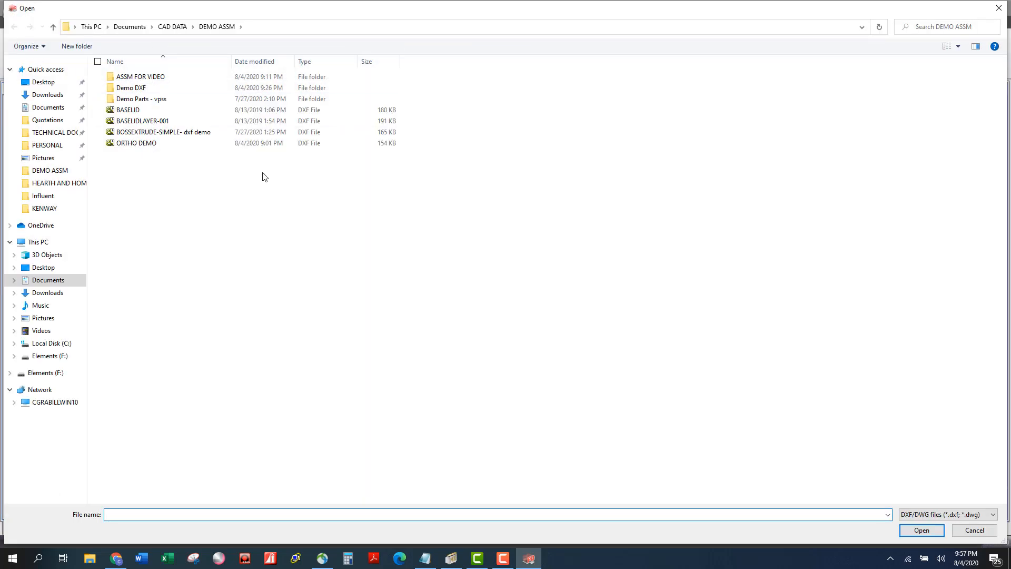
left_click(158, 149)
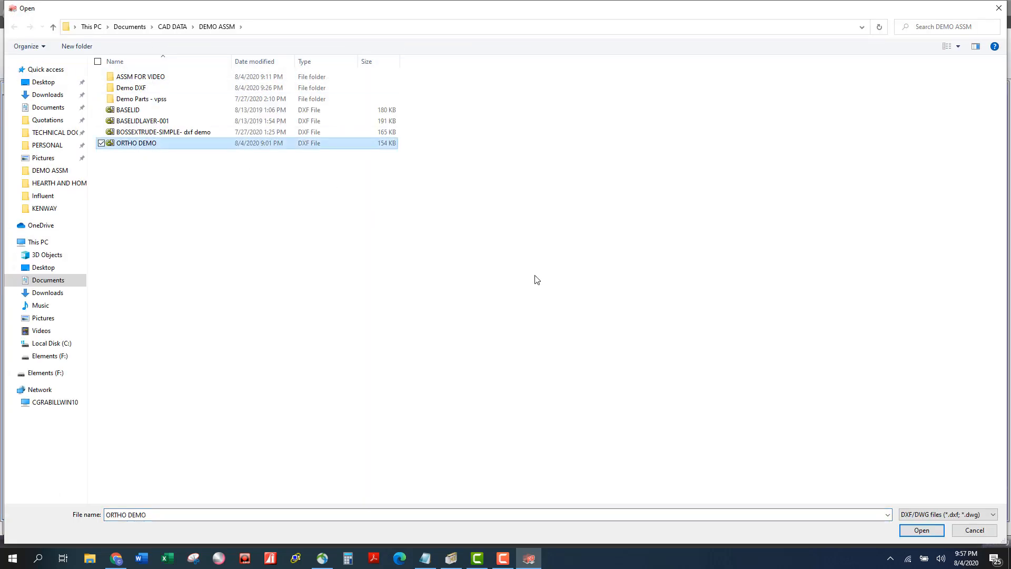
left_click(922, 531)
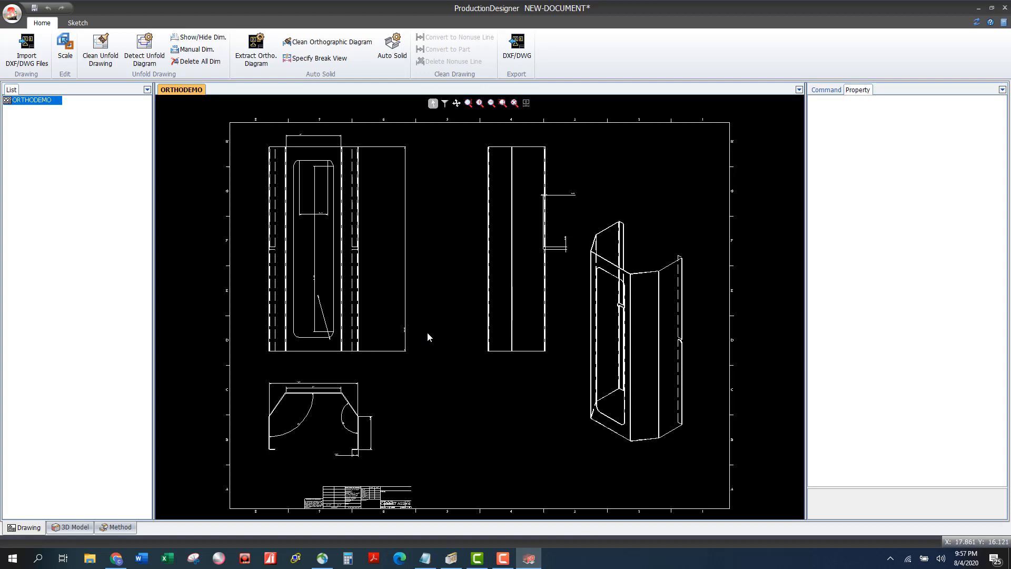
Examine the imported drawing's orthographic views, cutout and radius dimensions, bend profile and title block.
scroll(402, 300, "up", 3)
scroll(403, 411, "up", 3)
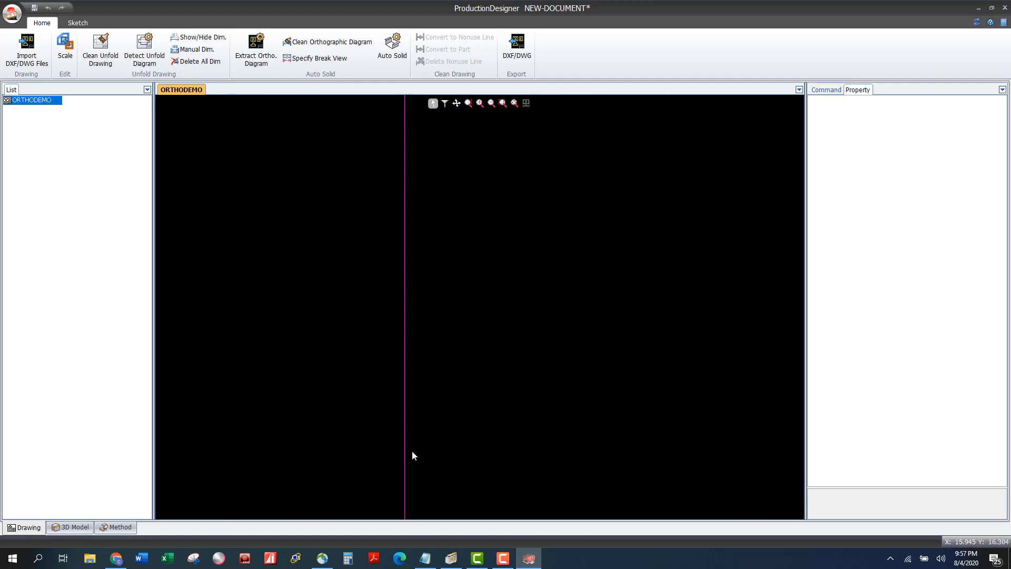
scroll(416, 459, "down", 3)
scroll(422, 454, "down", 5)
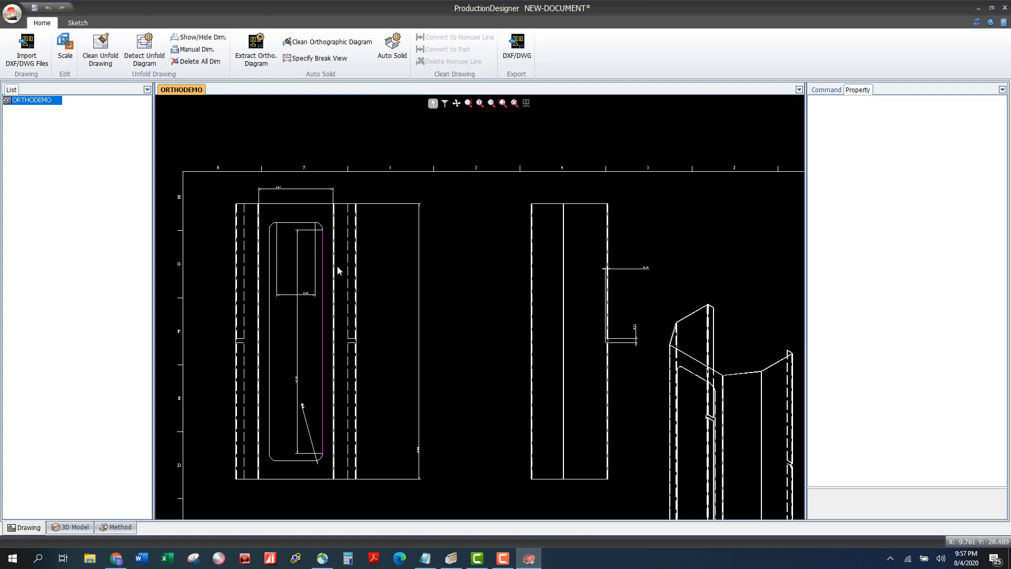
scroll(314, 465, "up", 3)
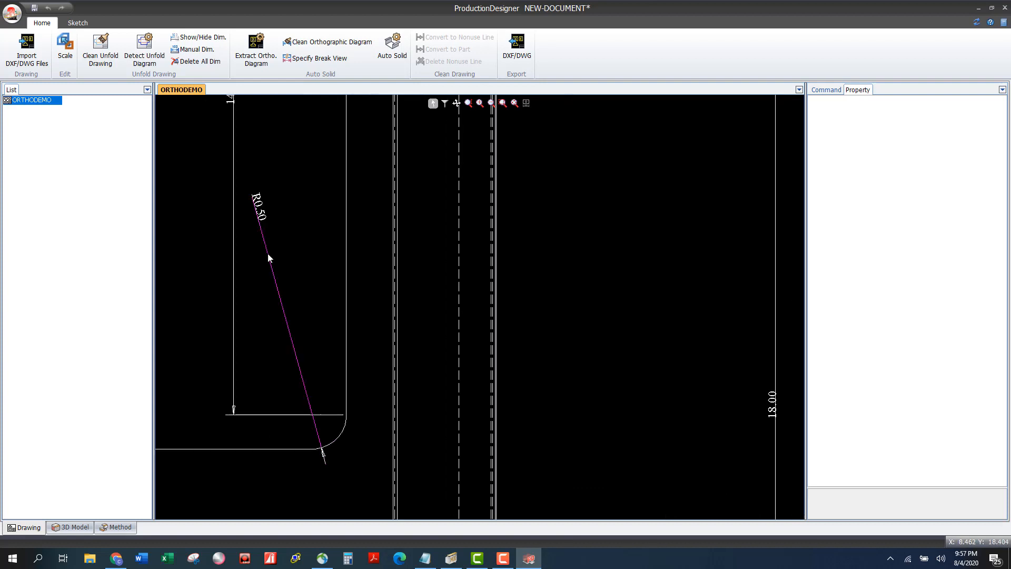
scroll(268, 258, "down", 6)
scroll(369, 272, "down", 1)
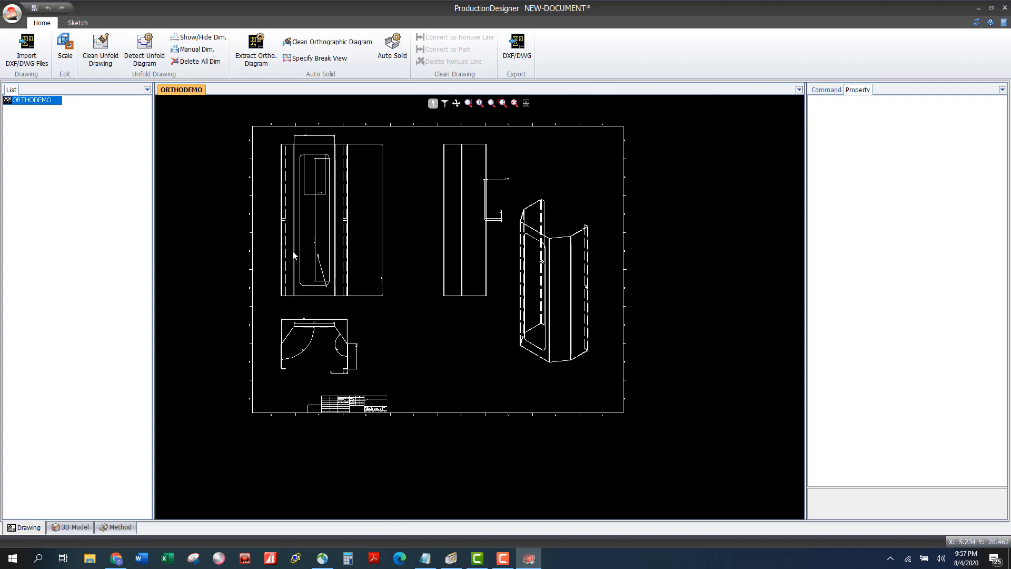
scroll(308, 335, "up", 2)
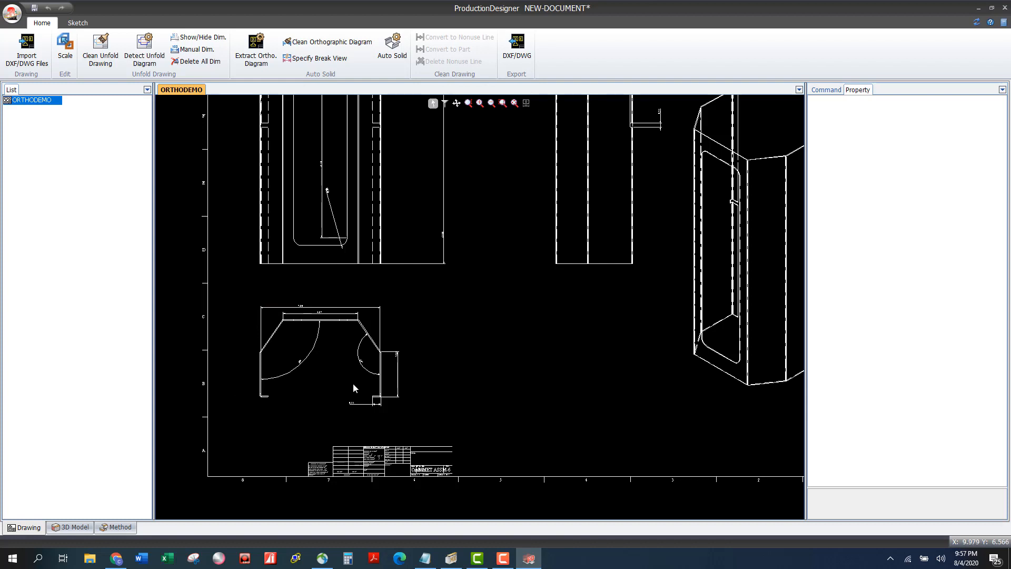
scroll(406, 485, "up", 3)
scroll(347, 460, "down", 3)
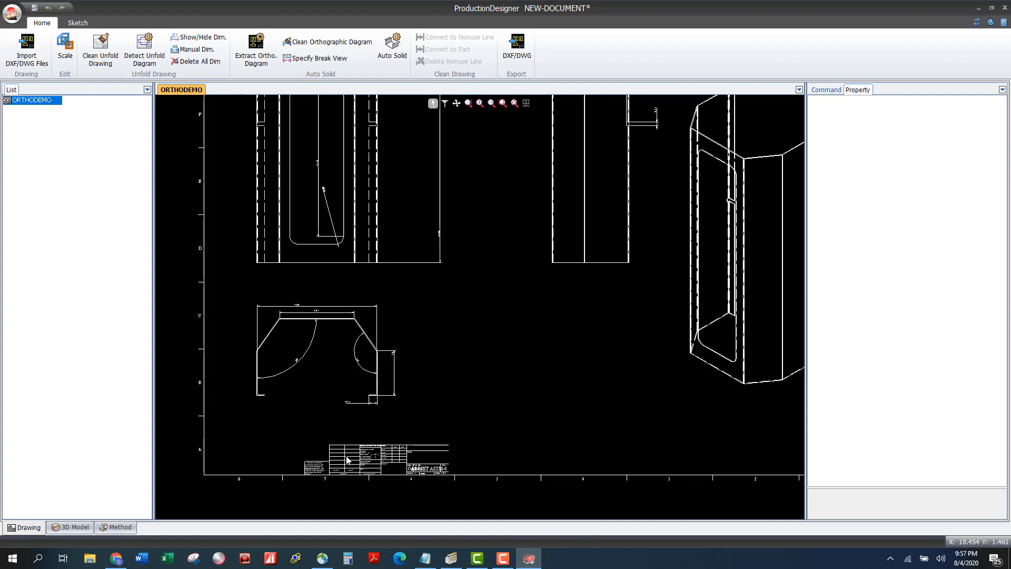
scroll(346, 460, "down", 2)
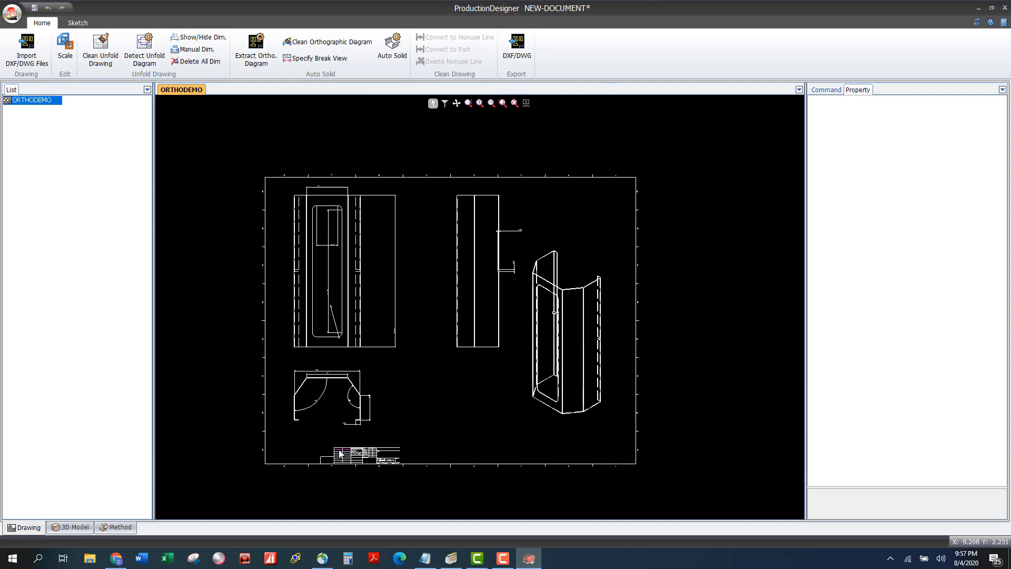
Clean the orthographic diagram and extract its front, side and bottom profile views without the isometric view.
left_click(339, 42)
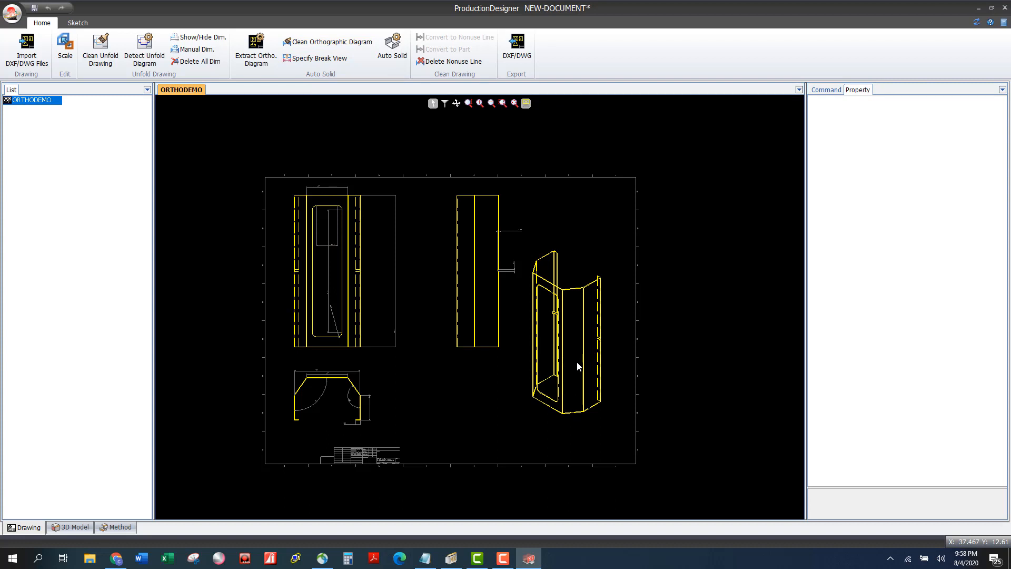
left_click(252, 59)
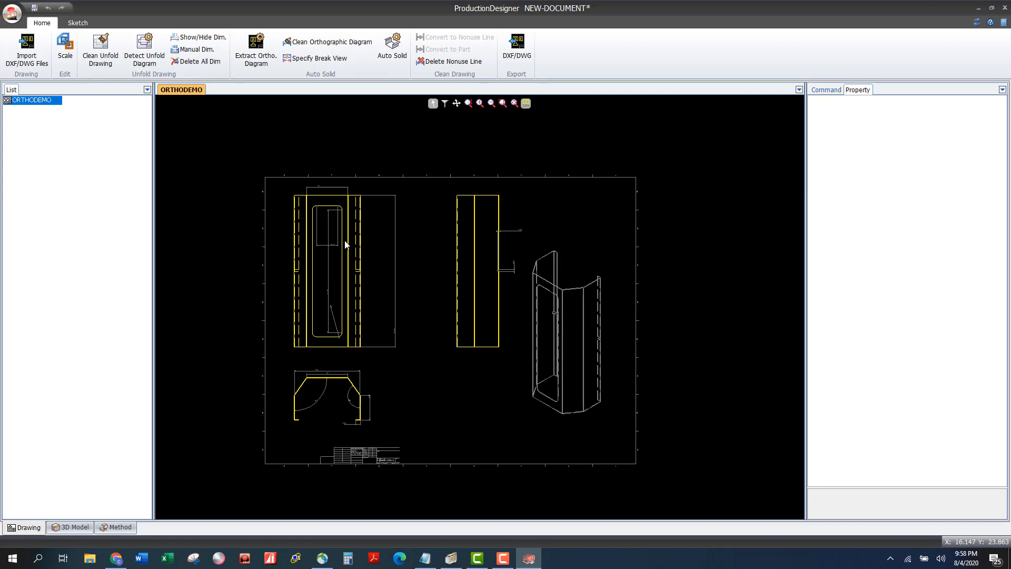
Generate a solid from the extracted views with Auto Solid, assigning material CRS.048 and the default IR of 0.047.
left_click(401, 49)
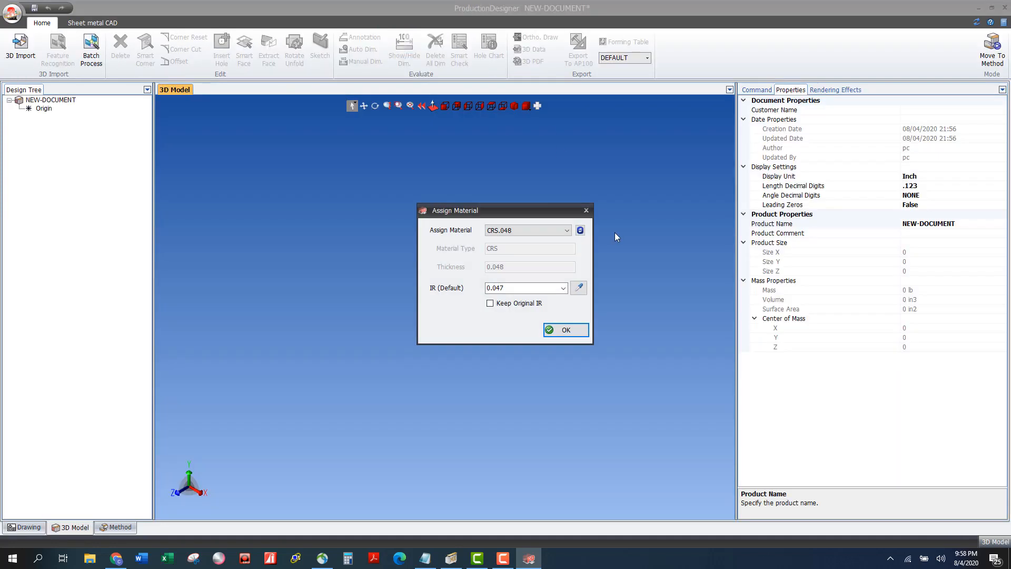
left_click(526, 231)
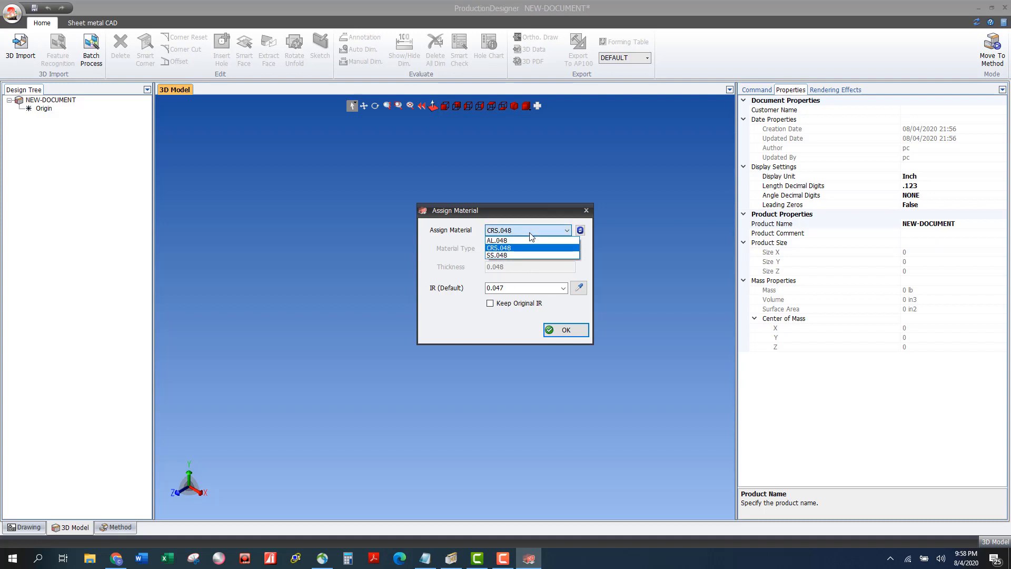
left_click(503, 248)
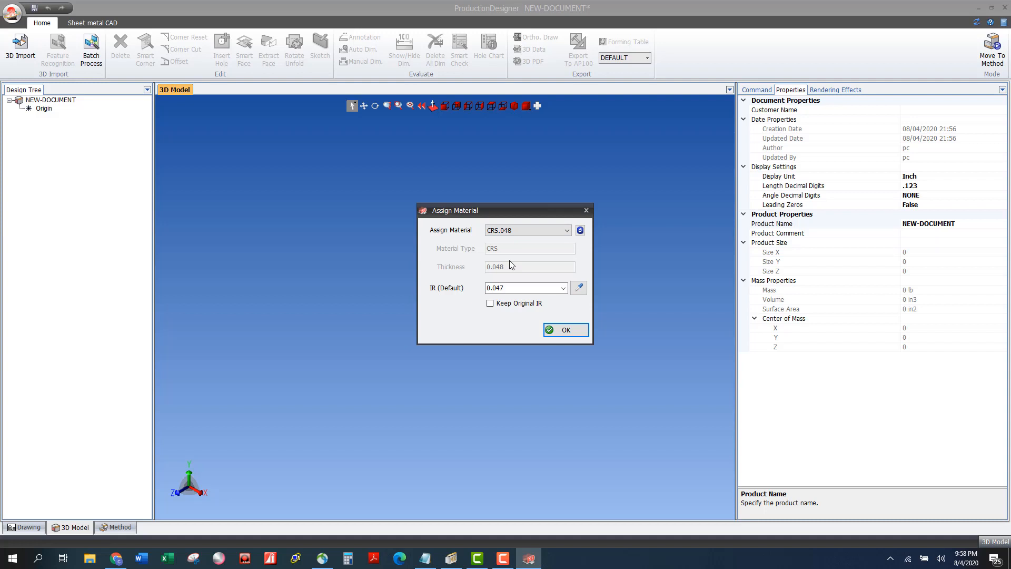
left_click(565, 331)
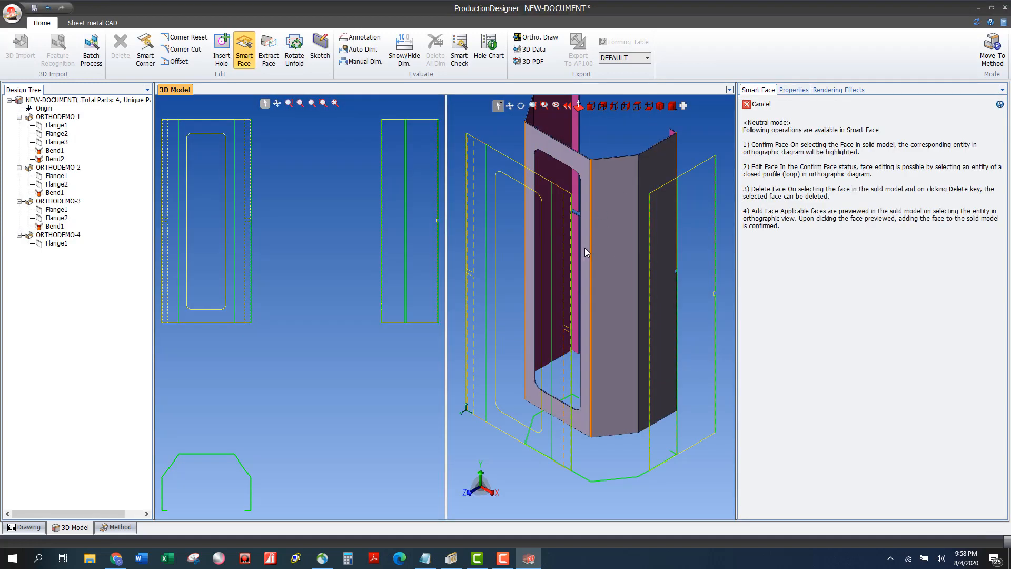
Examine the generated solid with its projected views from several angles and exit Smart Face.
scroll(606, 267, "down", 5)
middle_click_drag(605, 268, 634, 289)
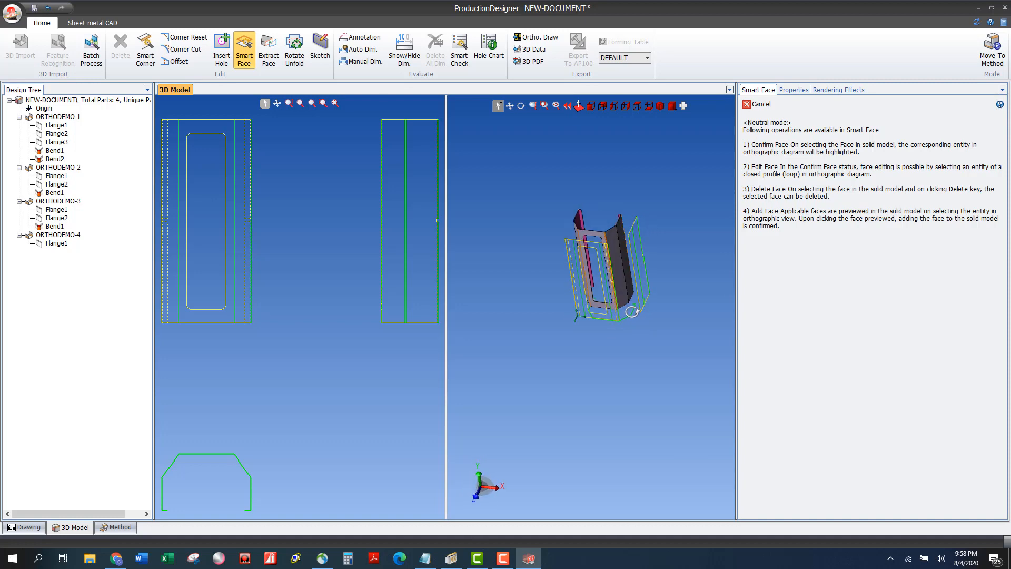
scroll(611, 258, "up", 5)
scroll(611, 259, "up", 1)
scroll(614, 255, "down", 4)
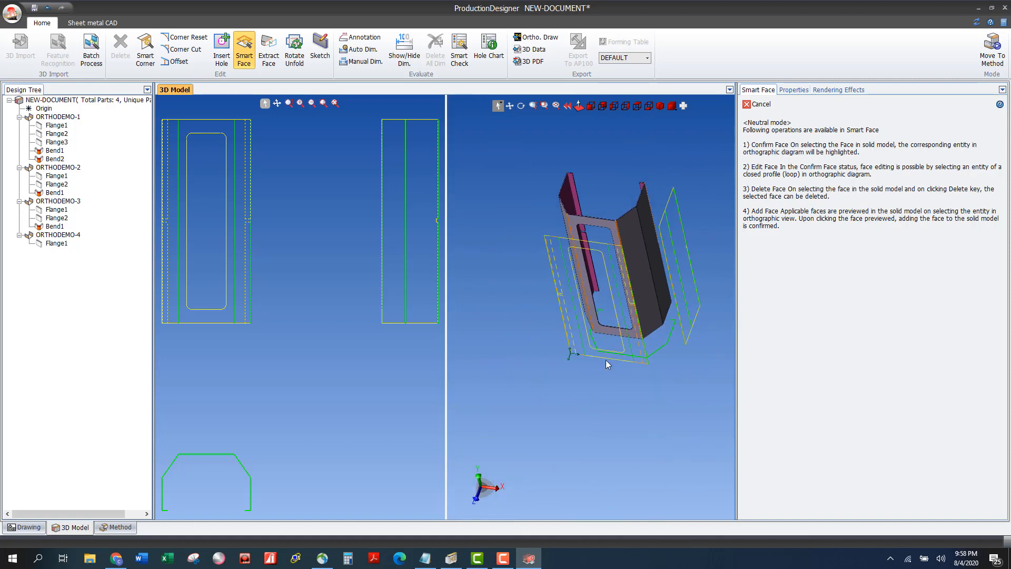
mouse_move(607, 362)
middle_mouse_down()
mouse_move(621, 388)
mouse_move(605, 361)
mouse_move(612, 374)
middle_mouse_up()
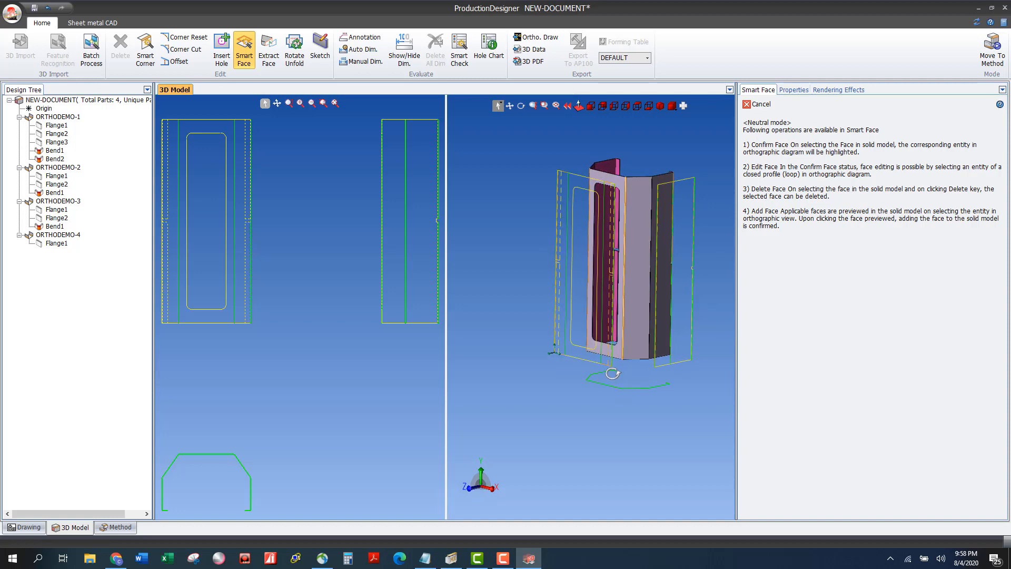
left_click(759, 110)
Examine the unbent corner between the angled face and outer side face, selecting the adjoining flanges to check their parts.
middle_click_drag(601, 186, 545, 257)
scroll(546, 252, "up", 1)
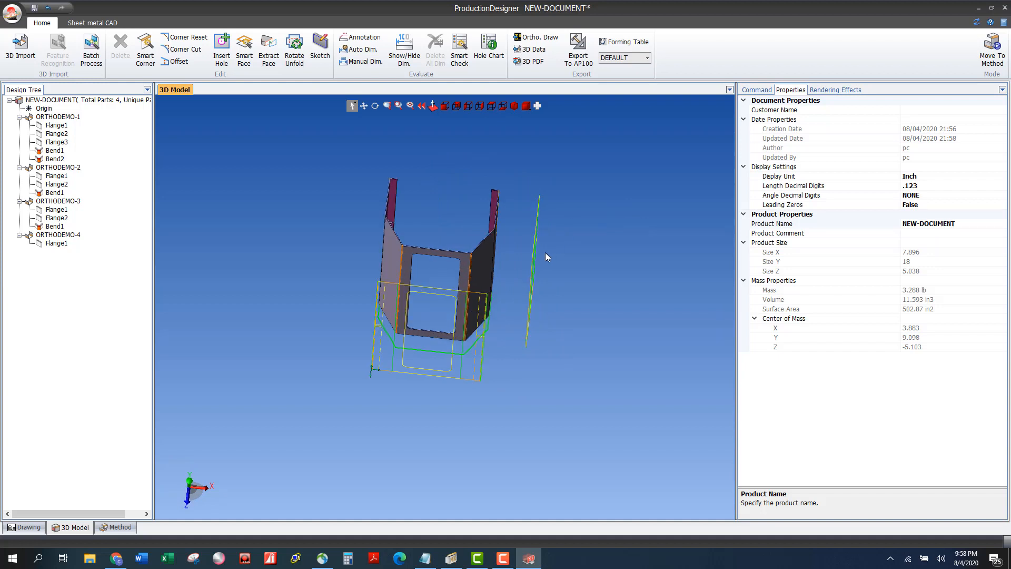
middle_click_drag(565, 265, 545, 249)
scroll(472, 155, "up", 3)
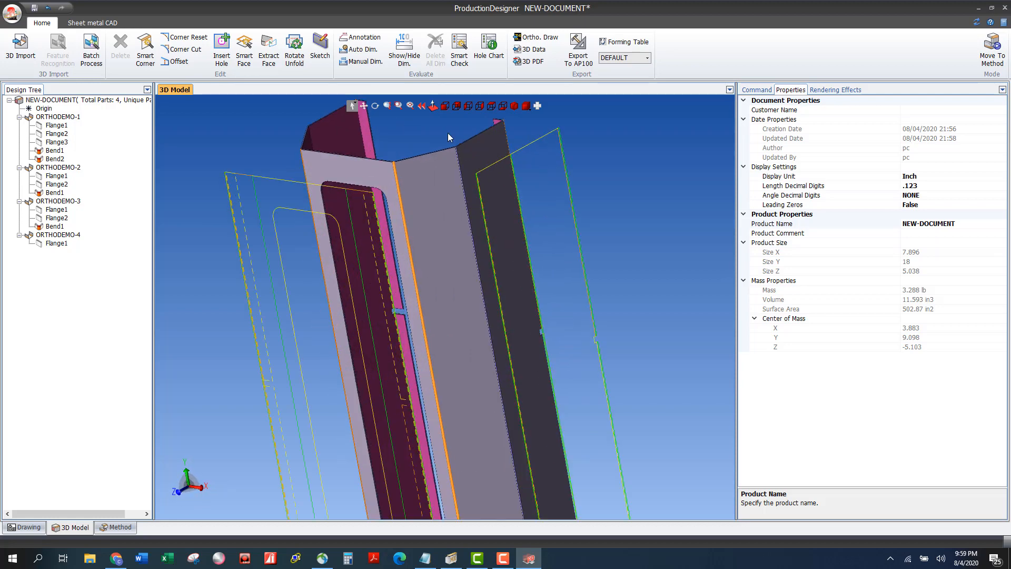
scroll(447, 138, "up", 4)
scroll(539, 257, "up", 1)
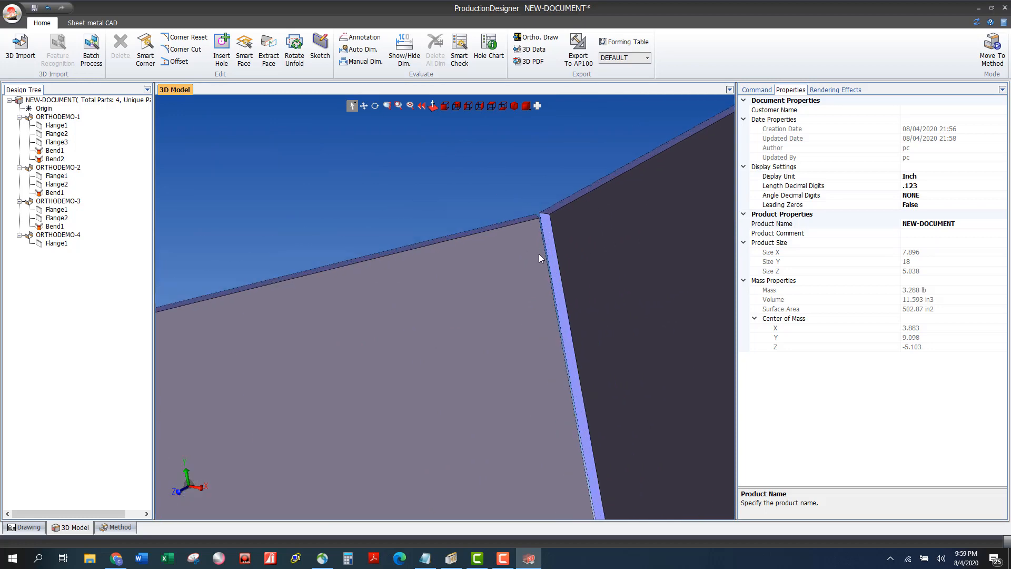
left_click(615, 219)
left_click(502, 265)
left_click(643, 256)
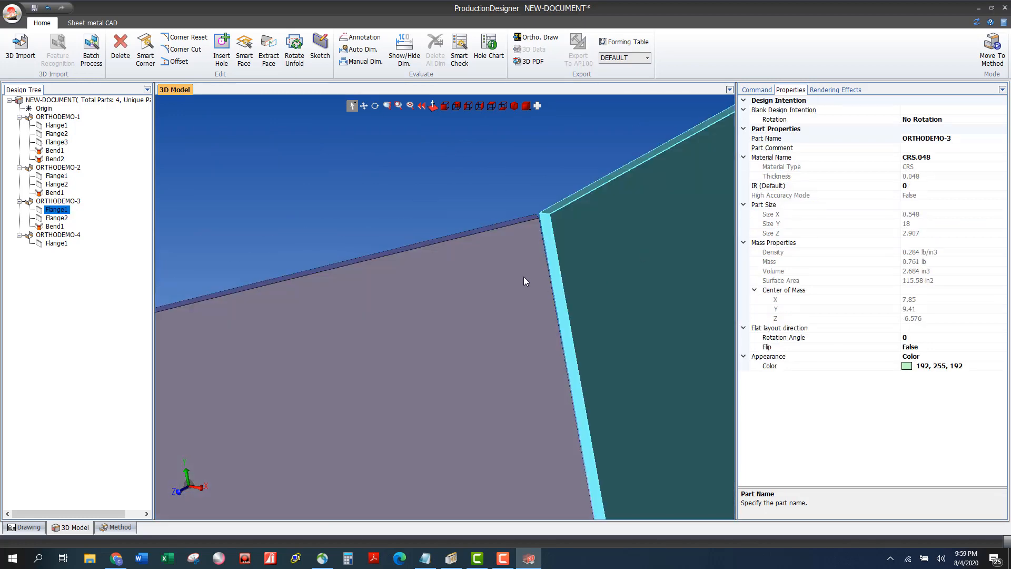
left_click(526, 277)
left_click(467, 160)
left_click(528, 249)
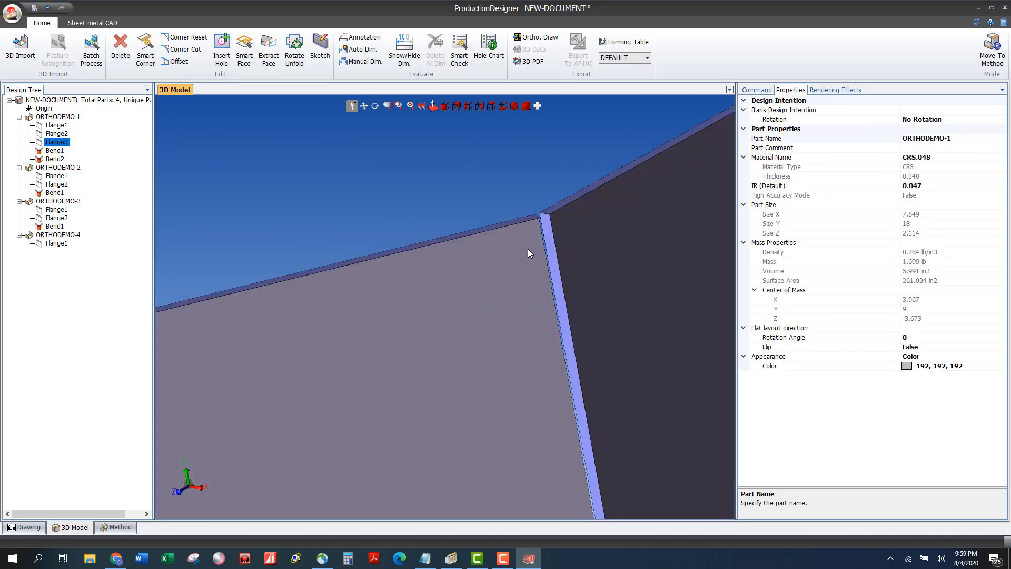
left_click(510, 187)
Add a bend with Smart Corner between the outer side flange and the adjacent angled flange.
middle_click_drag(530, 196, 552, 216)
scroll(553, 219, "down", 4)
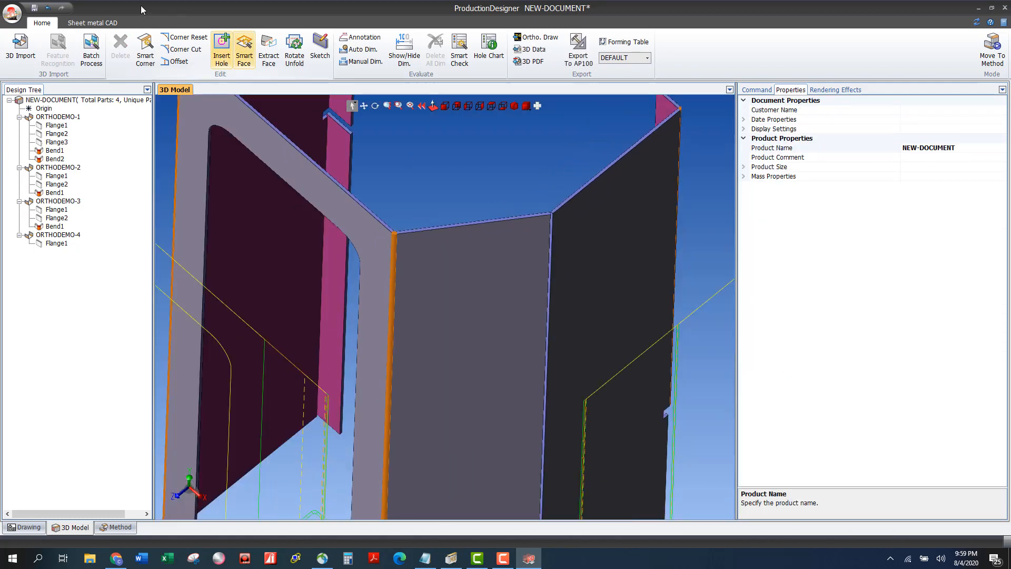
left_click(145, 50)
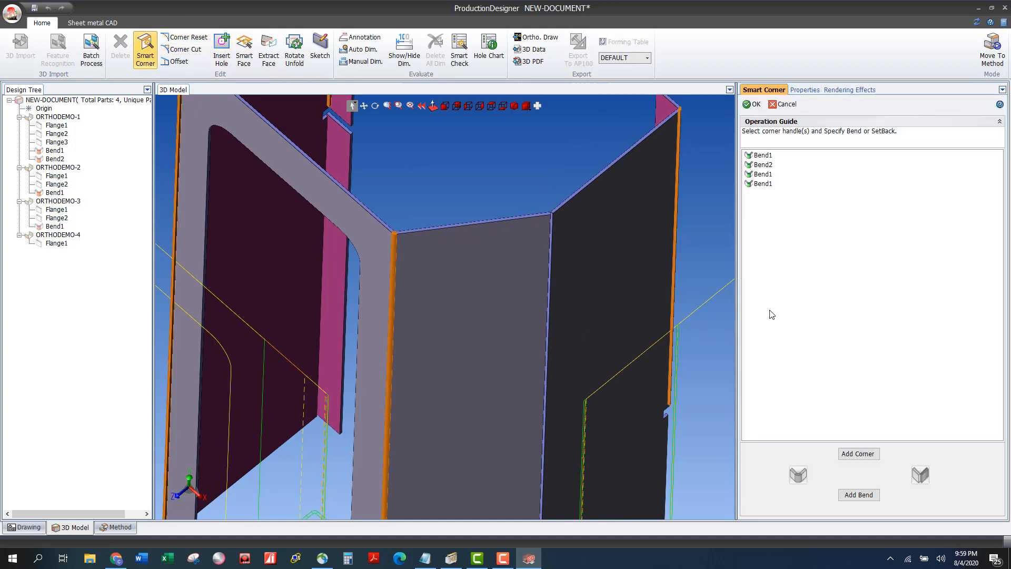
left_click(859, 495)
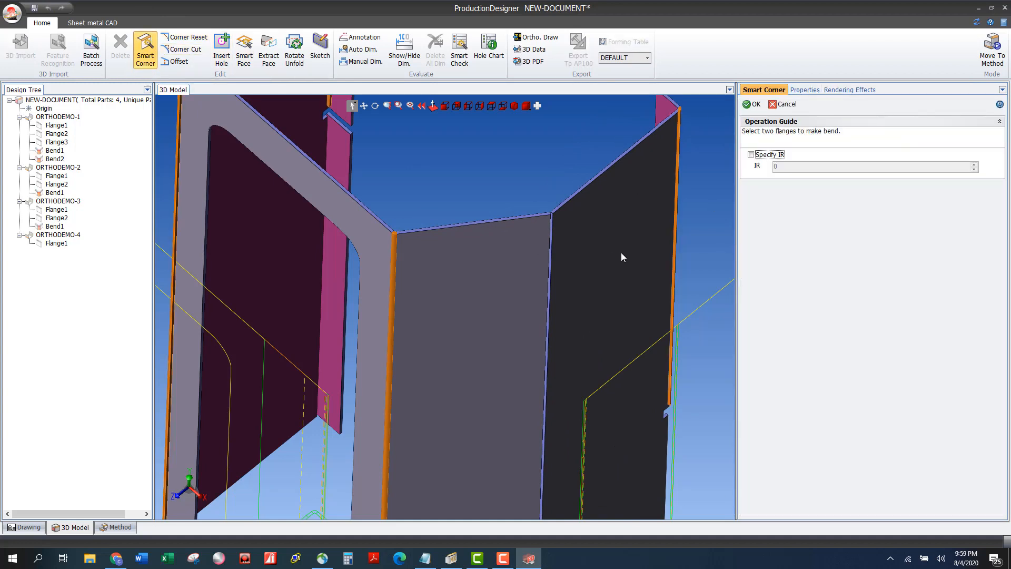
left_click(597, 245)
left_click(516, 264)
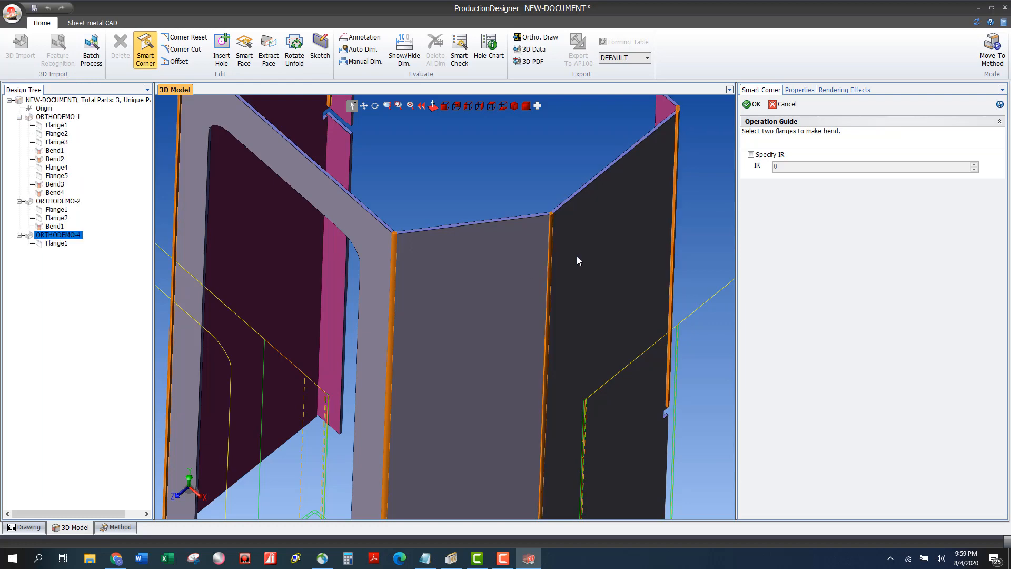
scroll(554, 223, "up", 2)
scroll(554, 219, "up", 2)
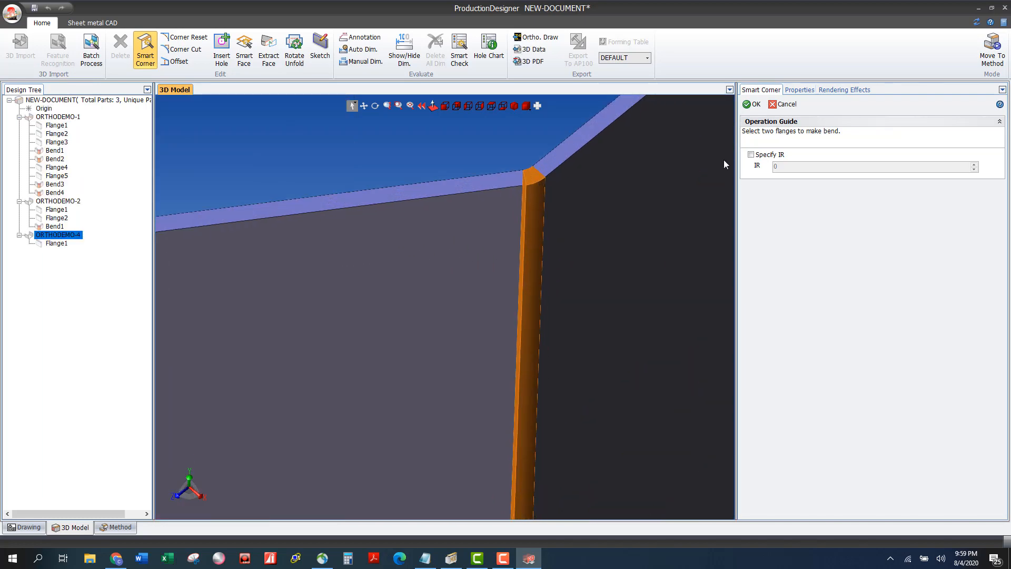
left_click(746, 105)
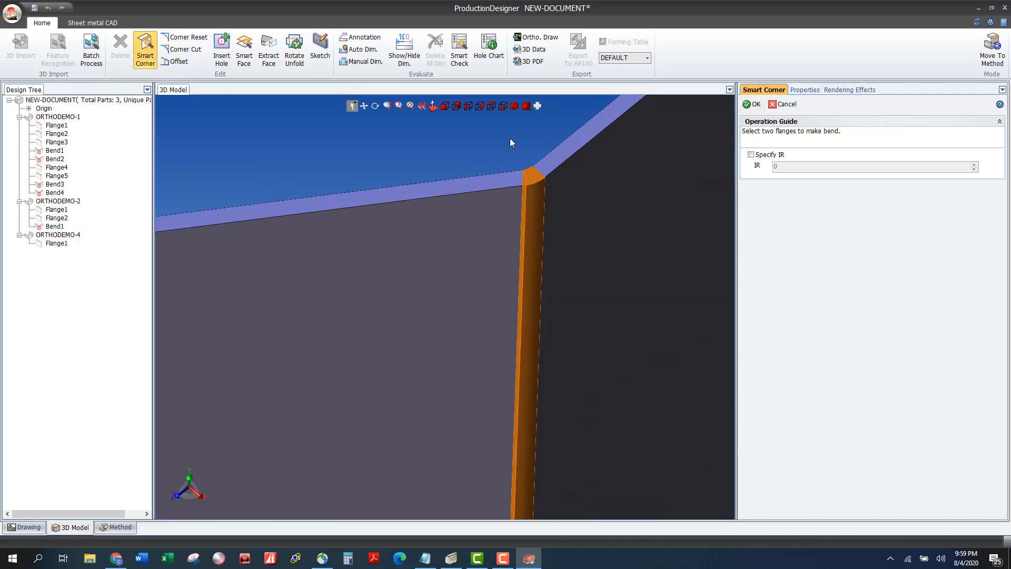
Join the separate ORTHODEMO-2 side panel to the adjacent angled flange beside the window face with a Smart Corner bend.
scroll(565, 182, "down", 4)
middle_click_drag(565, 182, 544, 186)
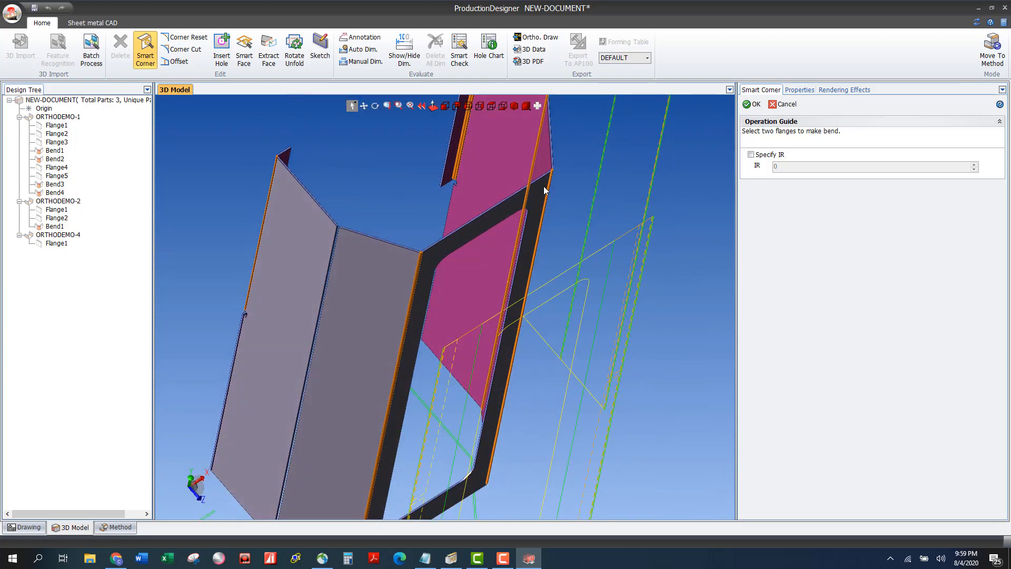
scroll(318, 264, "up", 3)
left_click(382, 273)
left_click(312, 227)
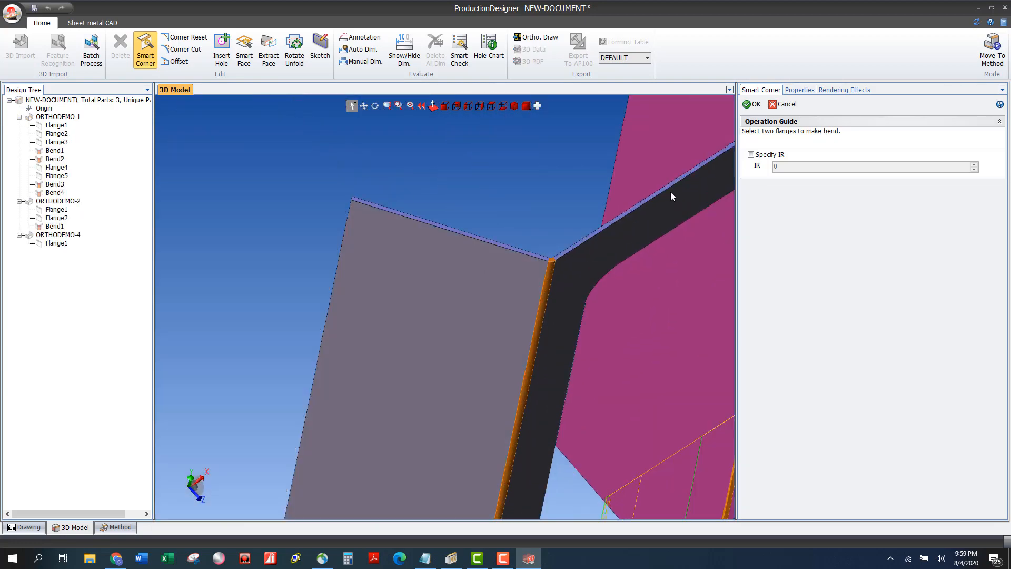
left_click(749, 106)
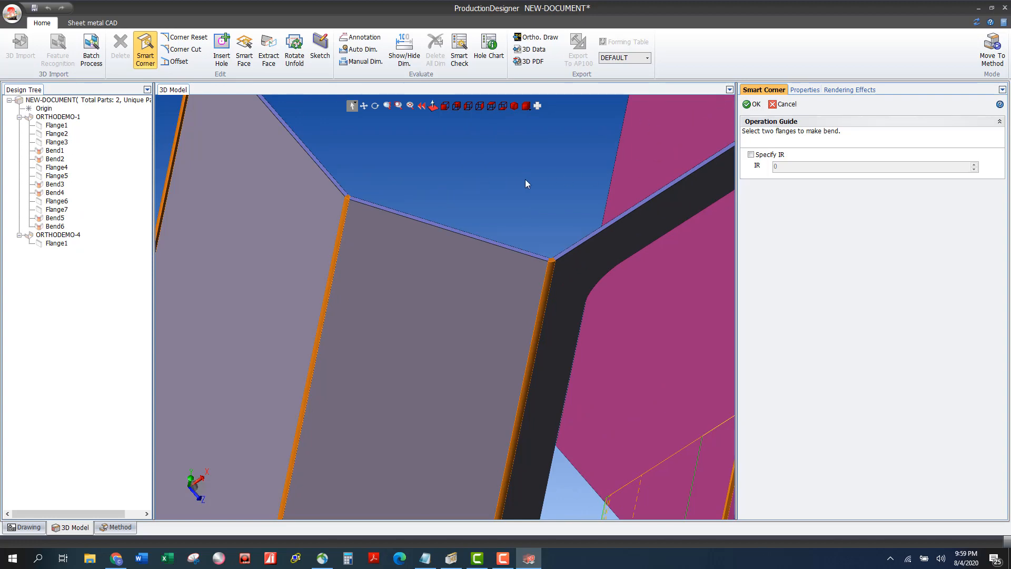
Add a bend joining the remaining ORTHODEMO-4 flange to the adjoining side panel and exit Smart Corner.
scroll(542, 178, "down", 4)
middle_click_drag(538, 181, 433, 251)
scroll(371, 255, "up", 3)
left_click(377, 255)
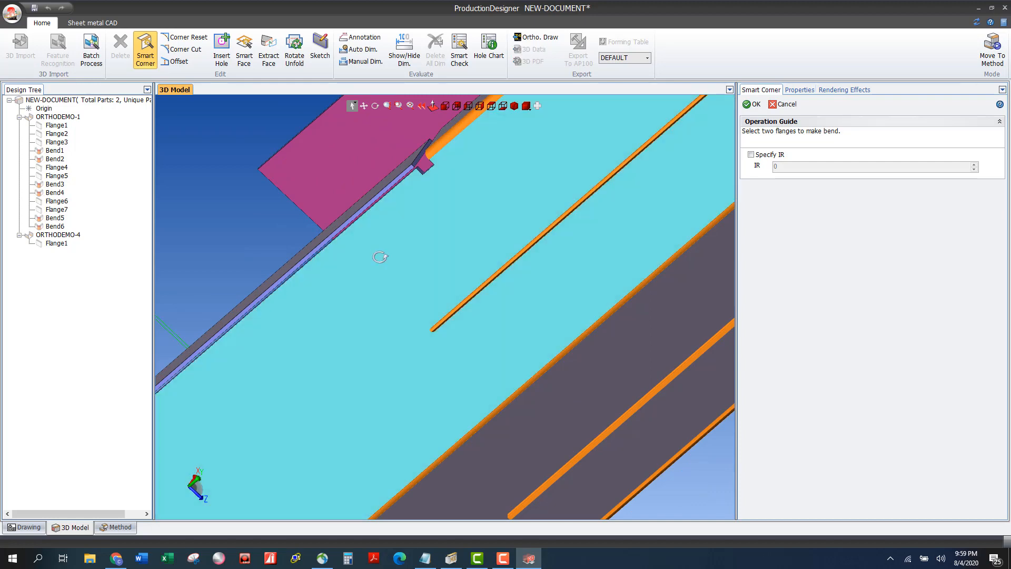
scroll(390, 198, "up", 2)
left_click(407, 168)
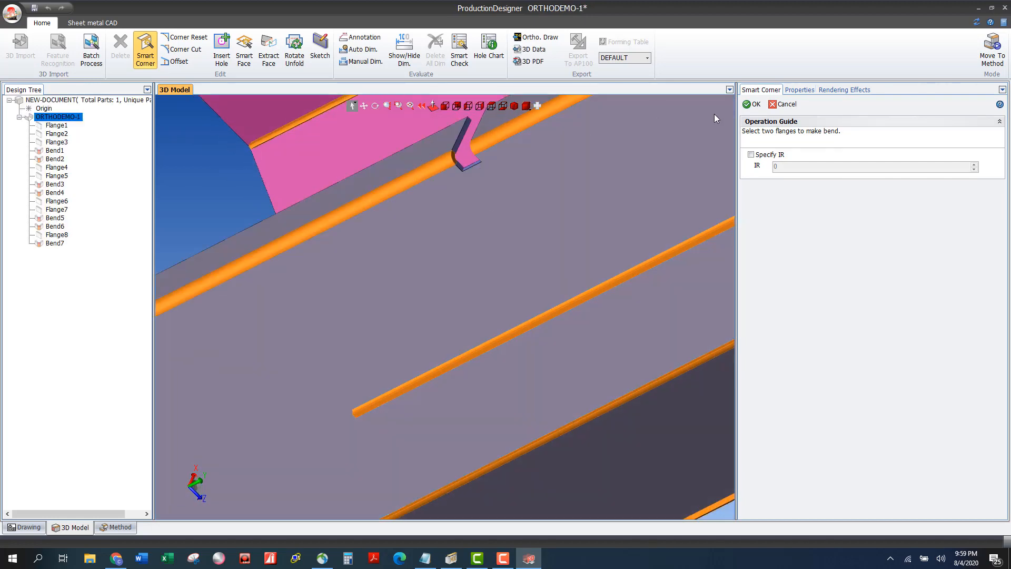
left_click(754, 105)
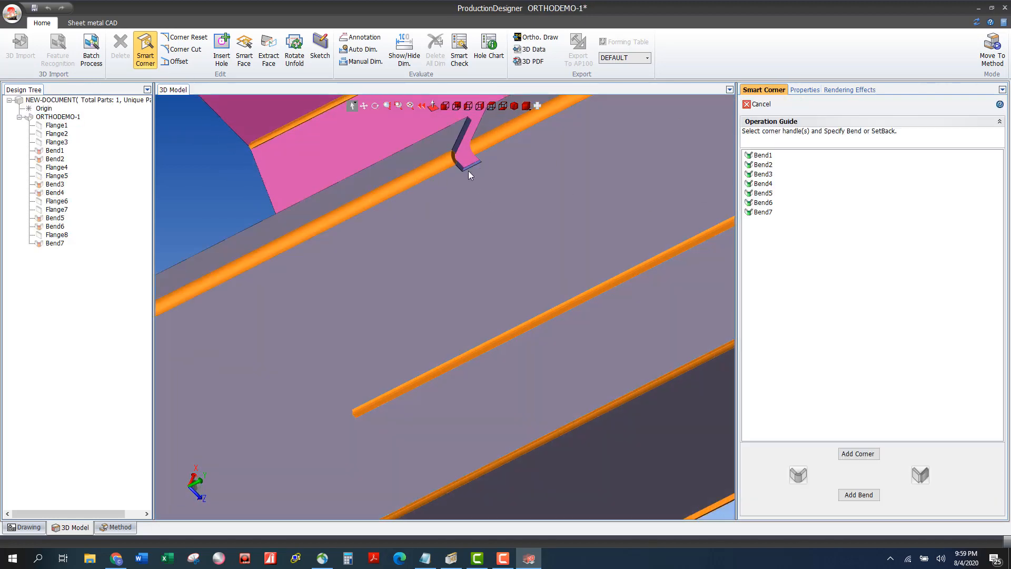
scroll(365, 218, "down", 6)
middle_click_drag(431, 231, 506, 268)
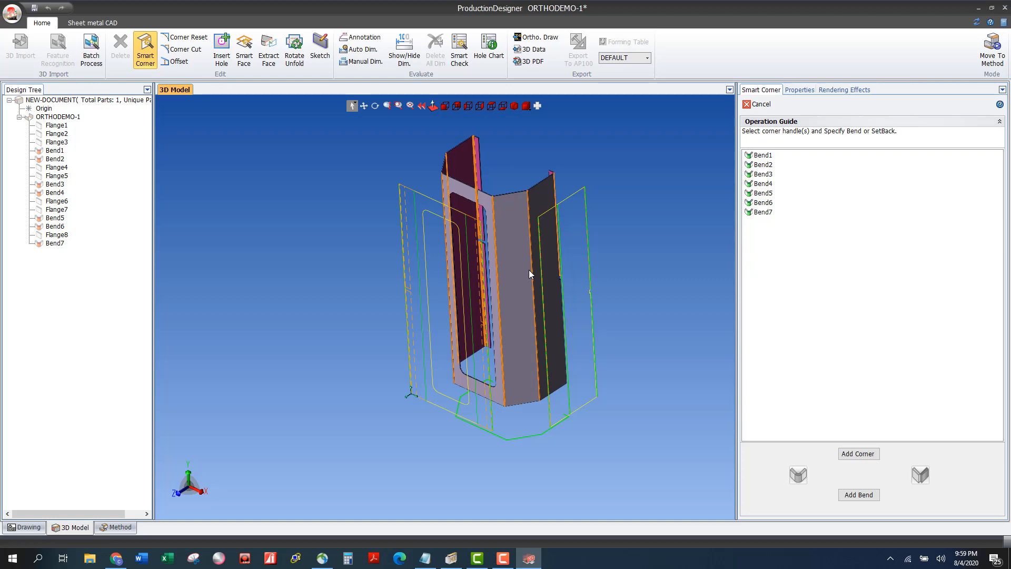
left_click(756, 103)
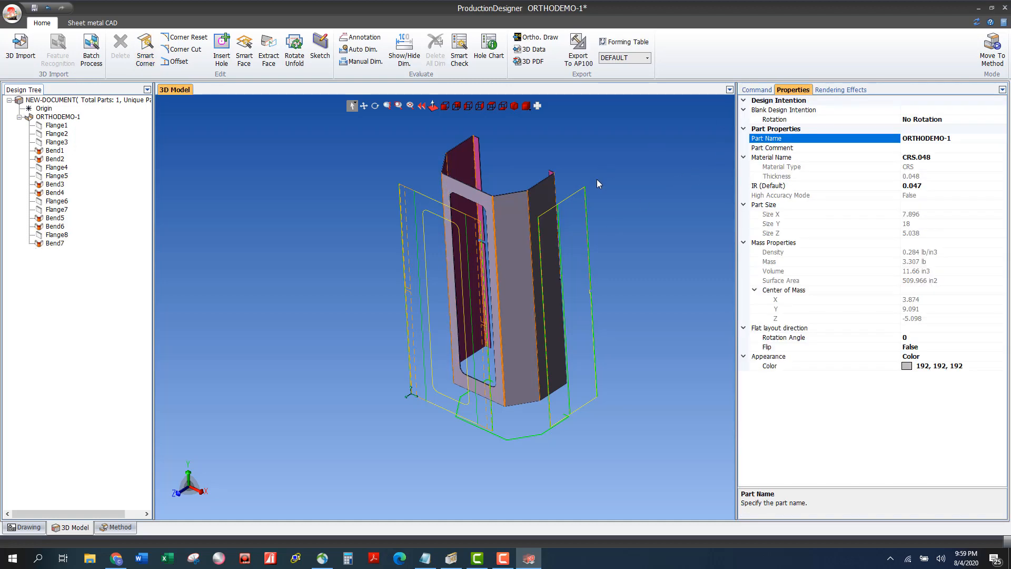
Export the joined part's 3D data as an ACIS SAT file named ORTHODEMO-1 in the DEMO ASSM folder.
middle_click_drag(596, 179, 606, 126)
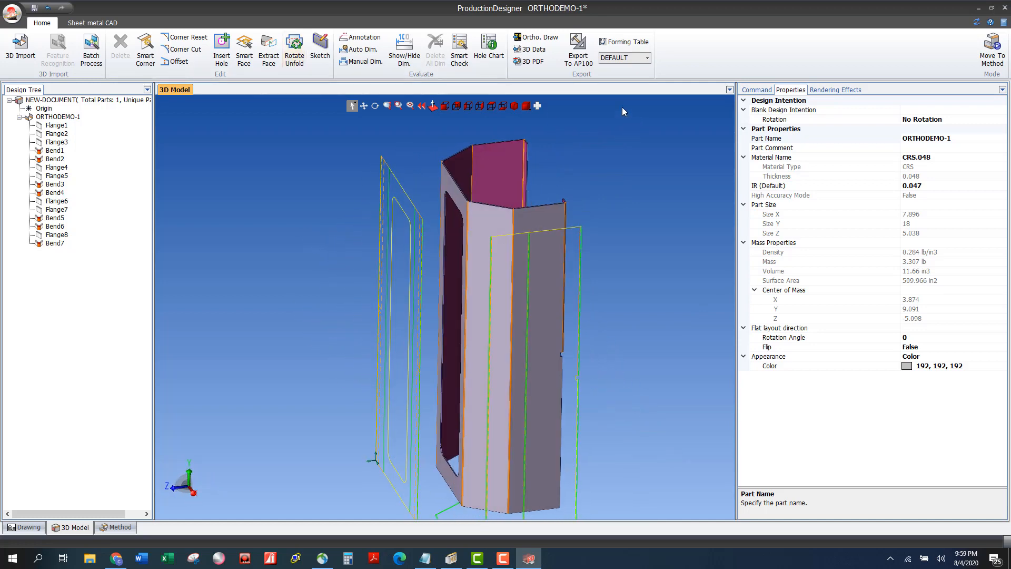
left_click(534, 52)
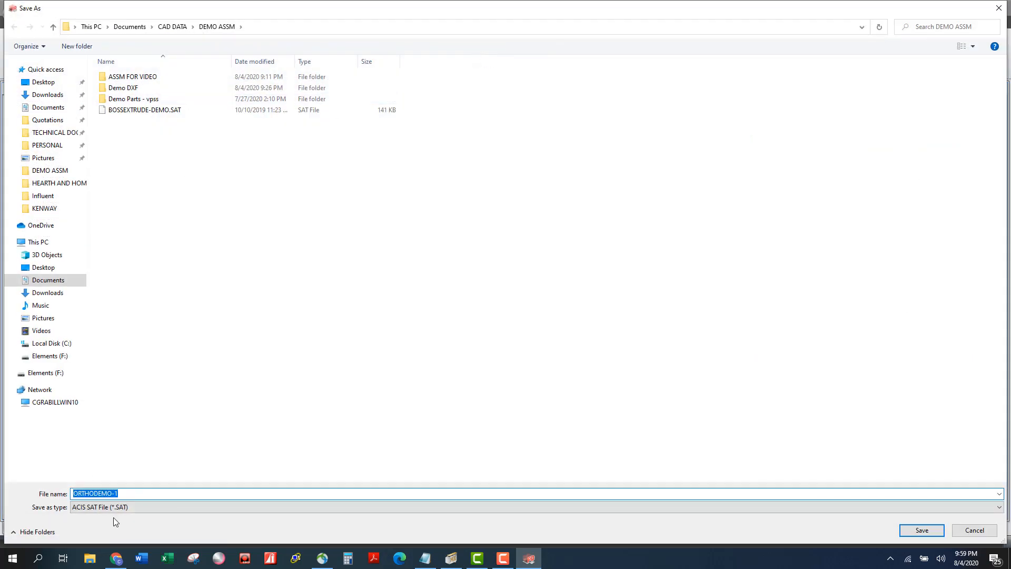
left_click(916, 531)
middle_click_drag(586, 236, 640, 233)
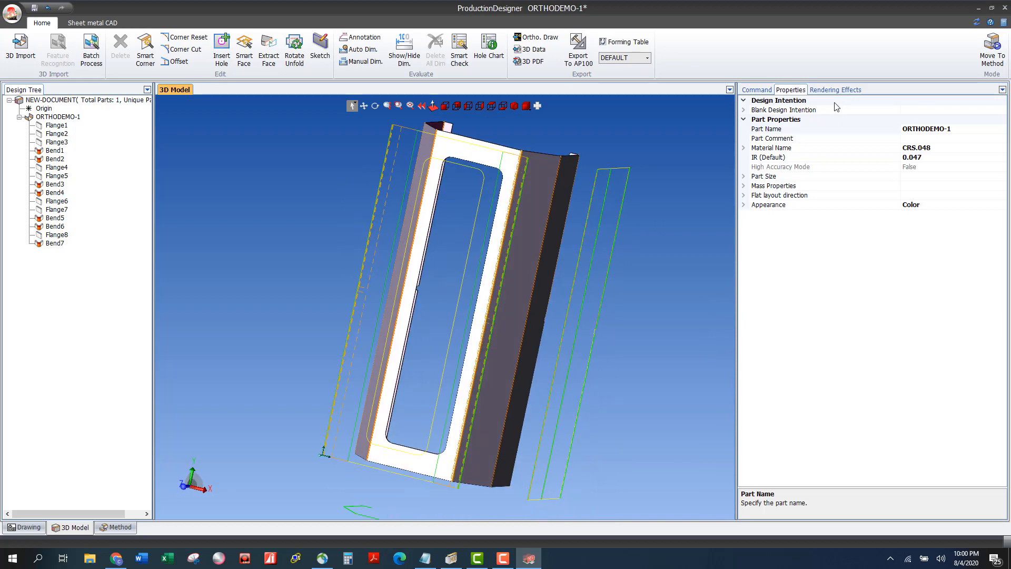
Switch to Method mode, review the DEFAULT template's processes, and create a method pattern named DEFAULT for the part.
left_click(993, 51)
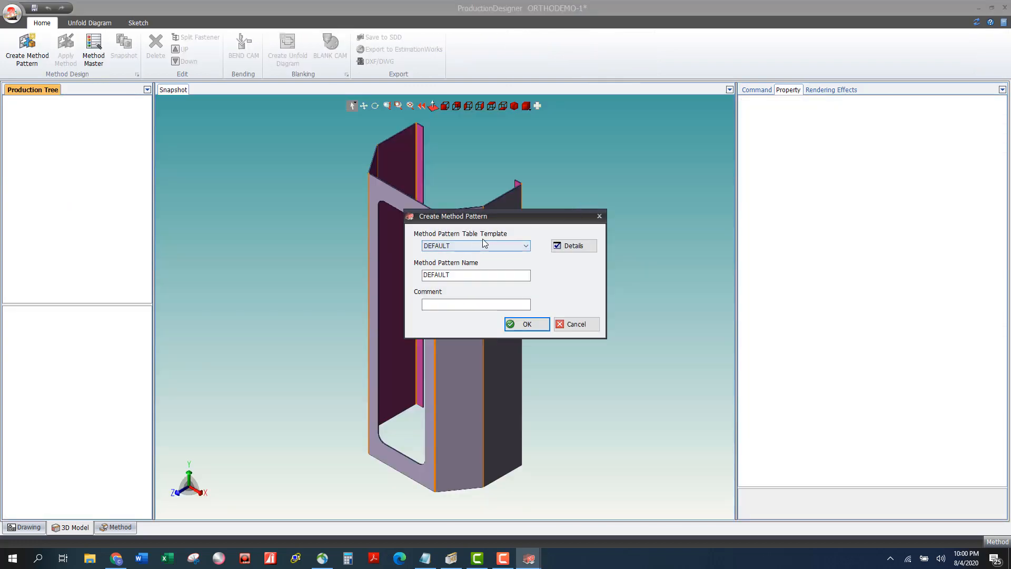
left_click(572, 248)
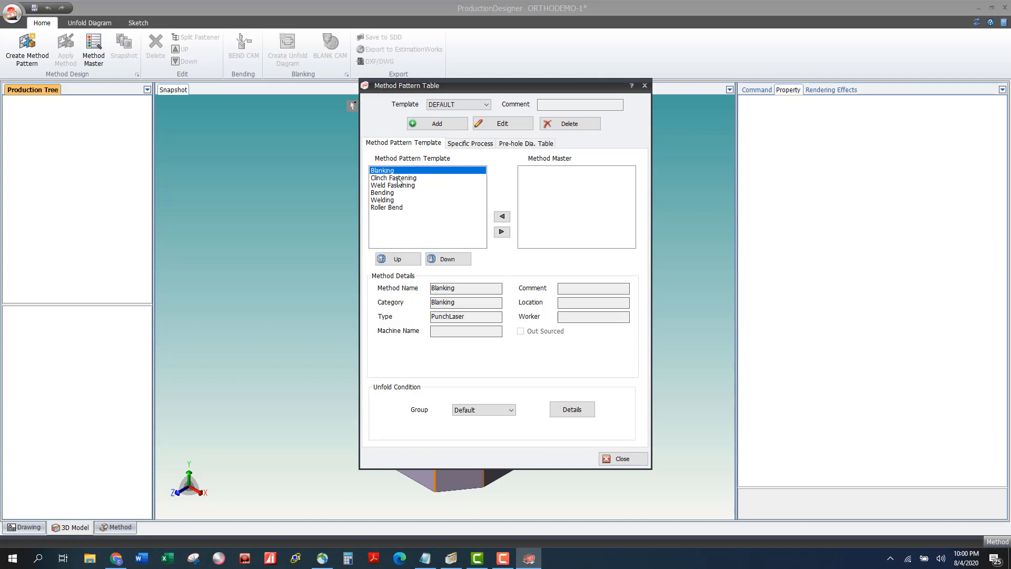
left_click(399, 179)
left_click(415, 186)
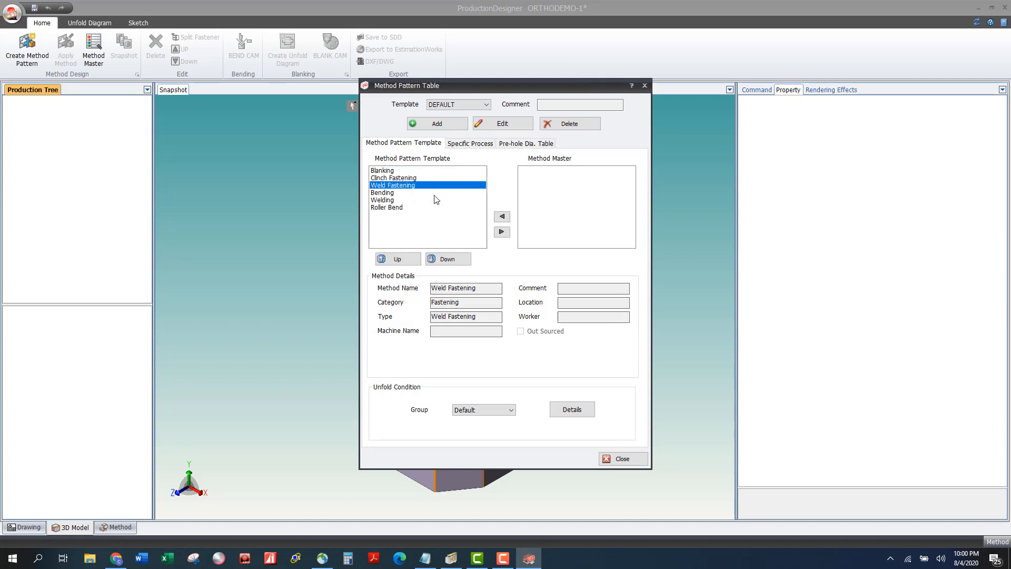
left_click(396, 193)
left_click(398, 200)
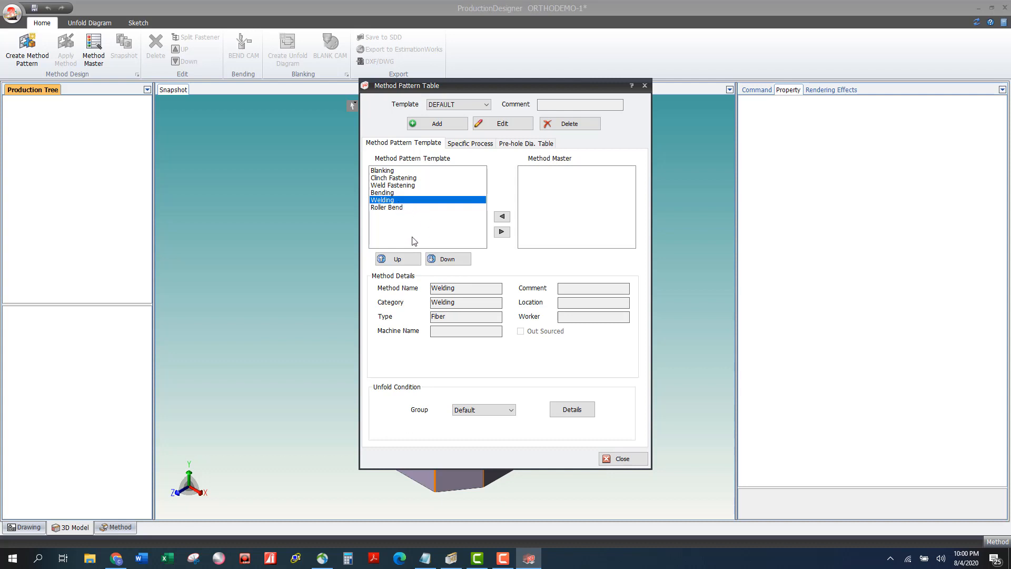
left_click(623, 458)
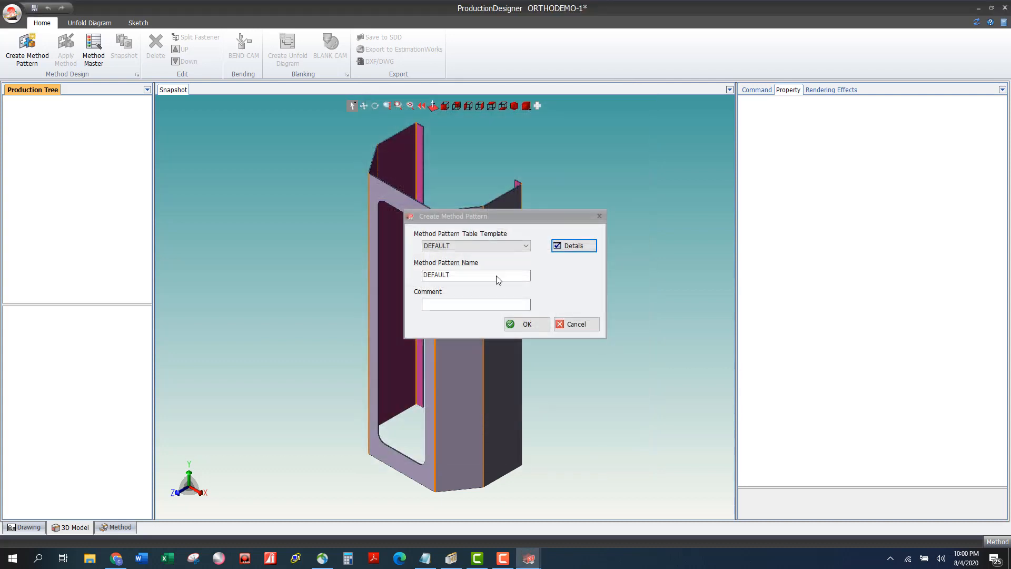
left_click(527, 325)
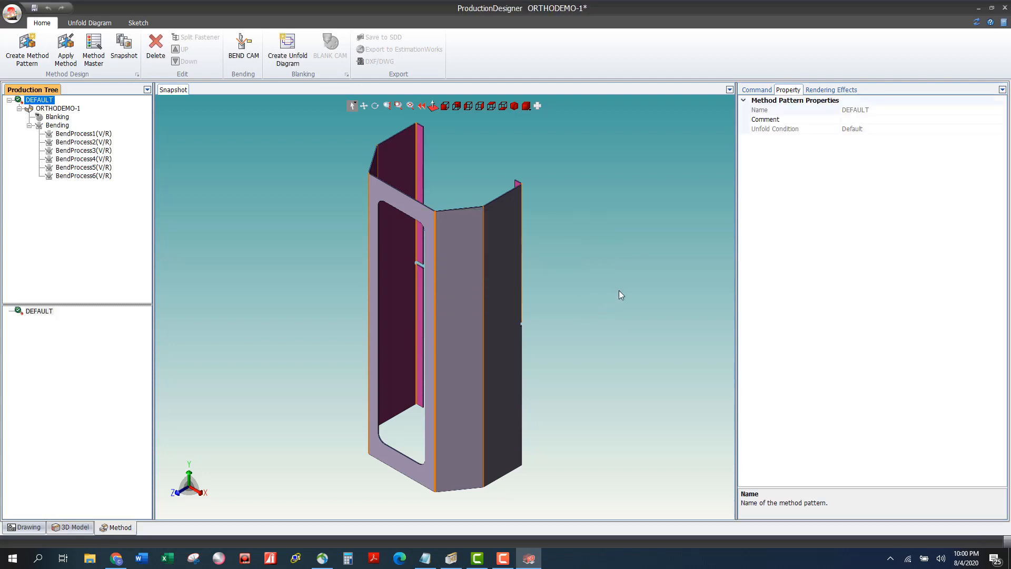
Check the bend properties of the outer side flange's return bend and the part's default bend settings.
scroll(443, 223, "up", 3)
scroll(637, 217, "up", 5)
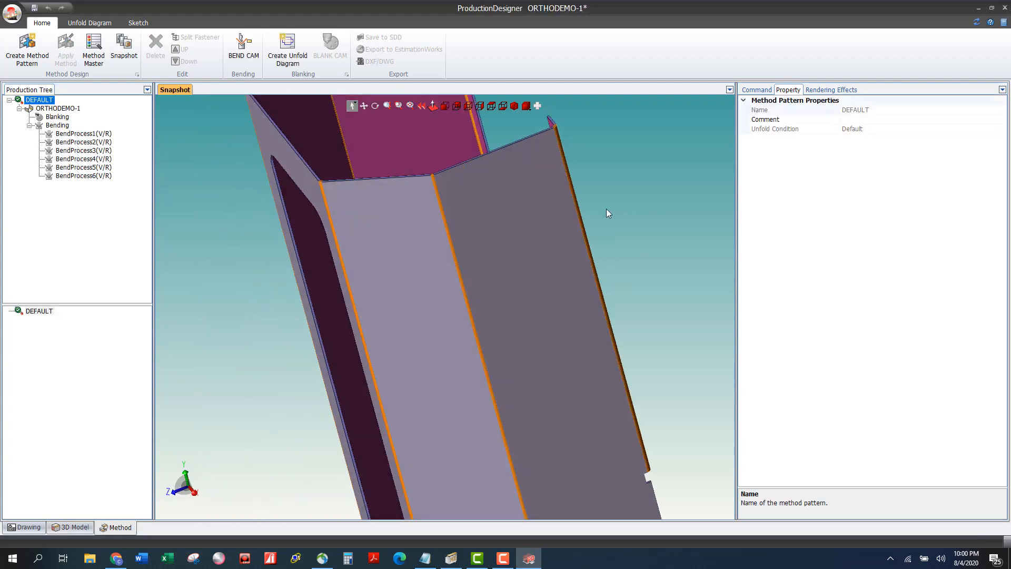
left_click(540, 156)
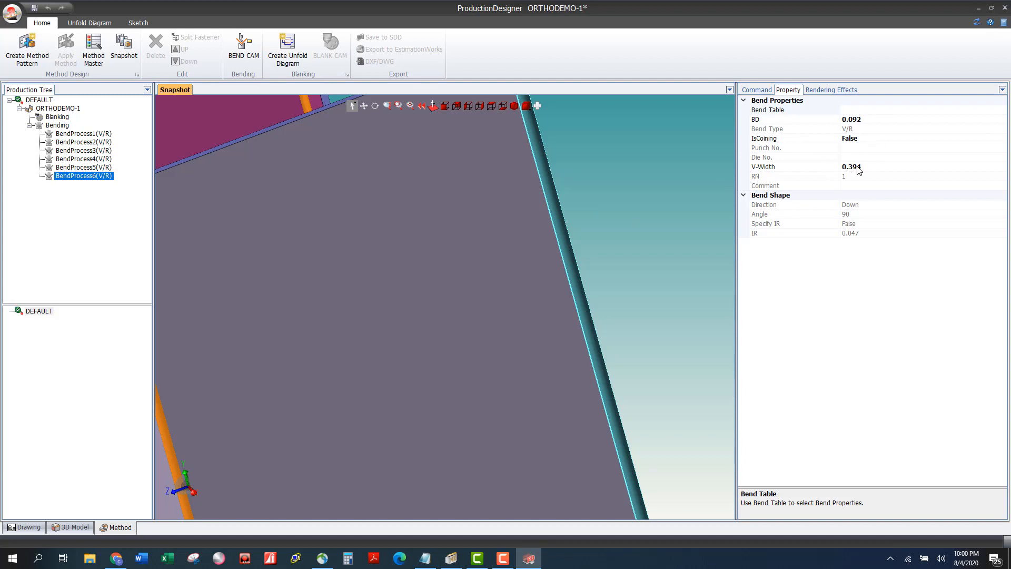
scroll(621, 217, "down", 3)
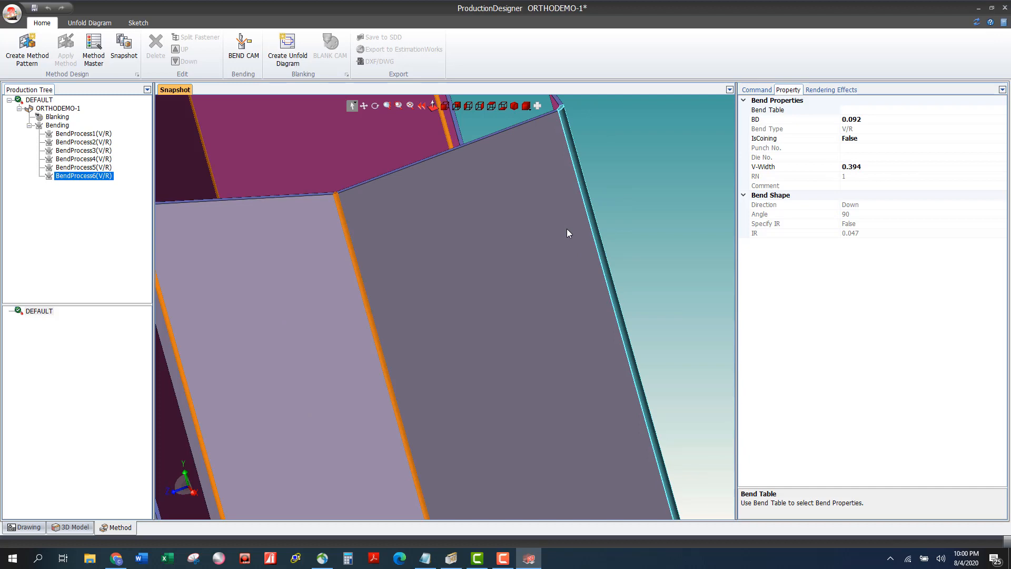
left_click(614, 220)
scroll(556, 235, "down", 3)
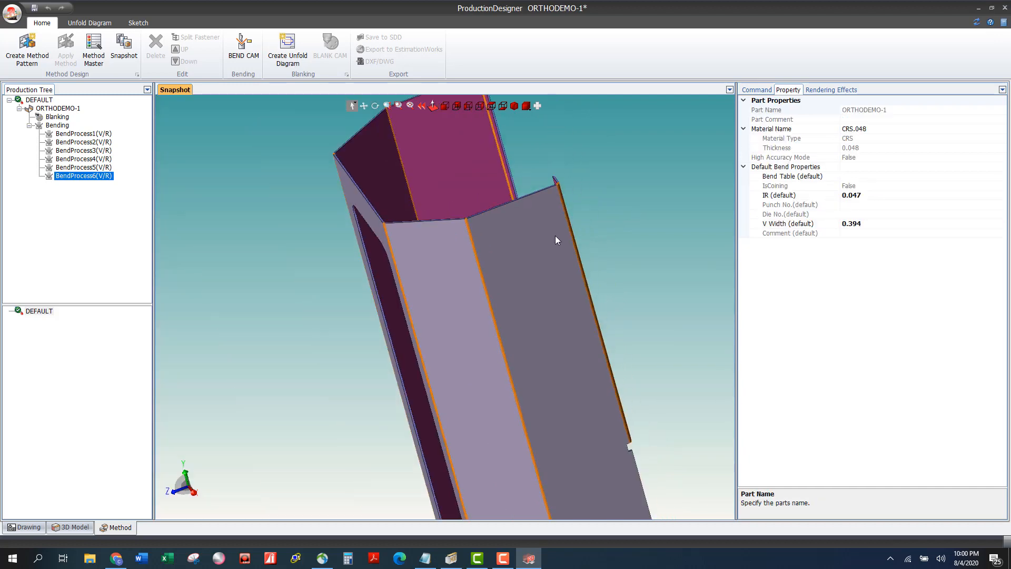
middle_click_drag(555, 236, 590, 240)
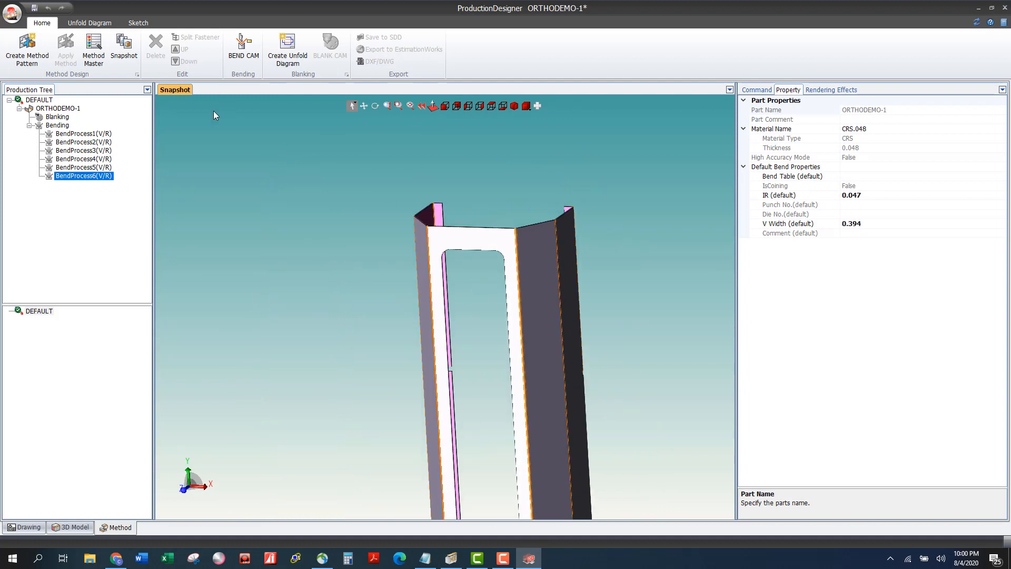
Create the part's unfold diagram and open it for laser blanking on the ENSIS3015AJ with sheet CRS.048-72.008X35.984 and AutoAssign enabled.
left_click(293, 55)
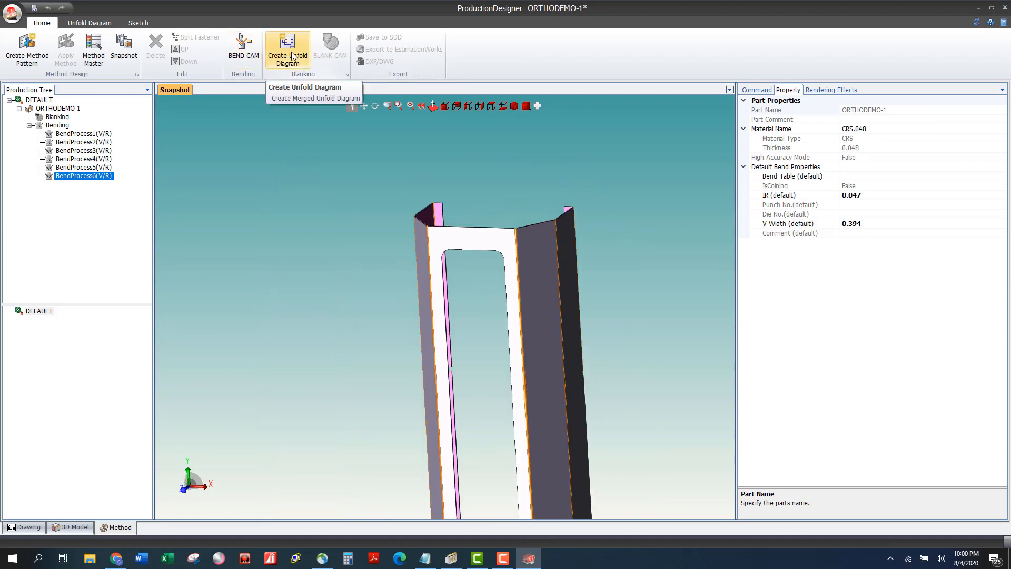
left_click(293, 56)
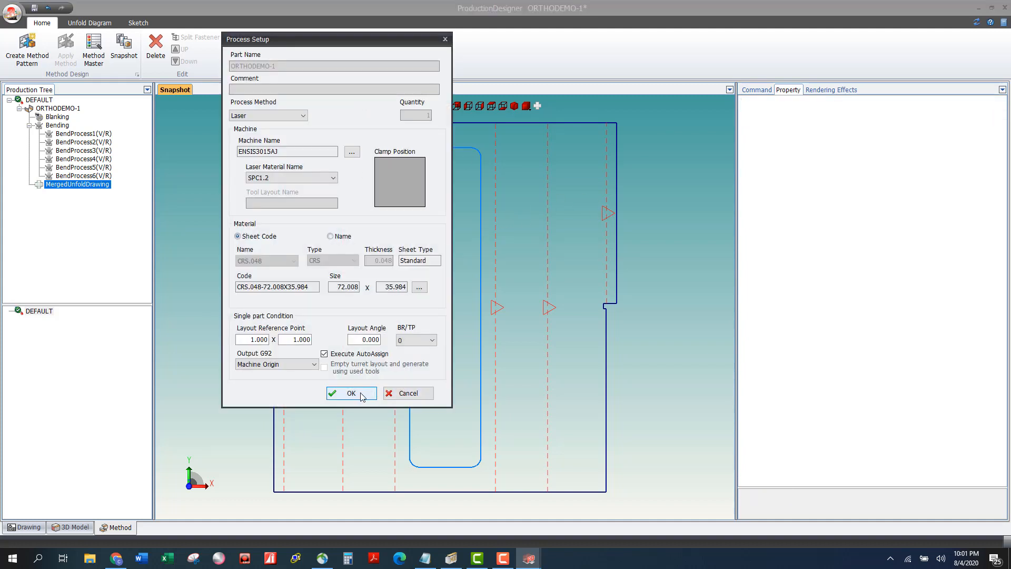
left_click(351, 393)
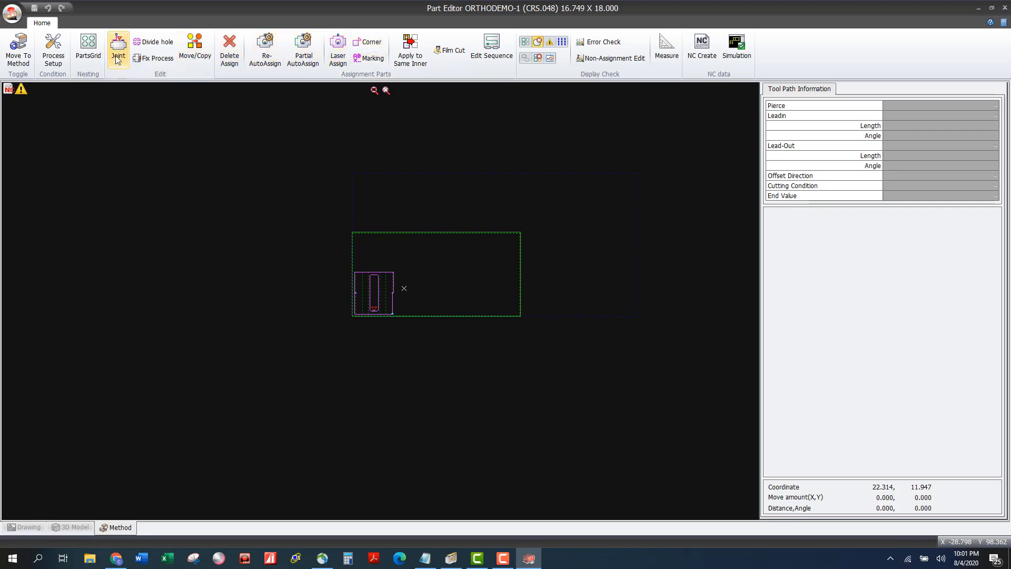
Fill the sheet with a parts grid of the blank using automatically calculated part numbers.
left_click(88, 50)
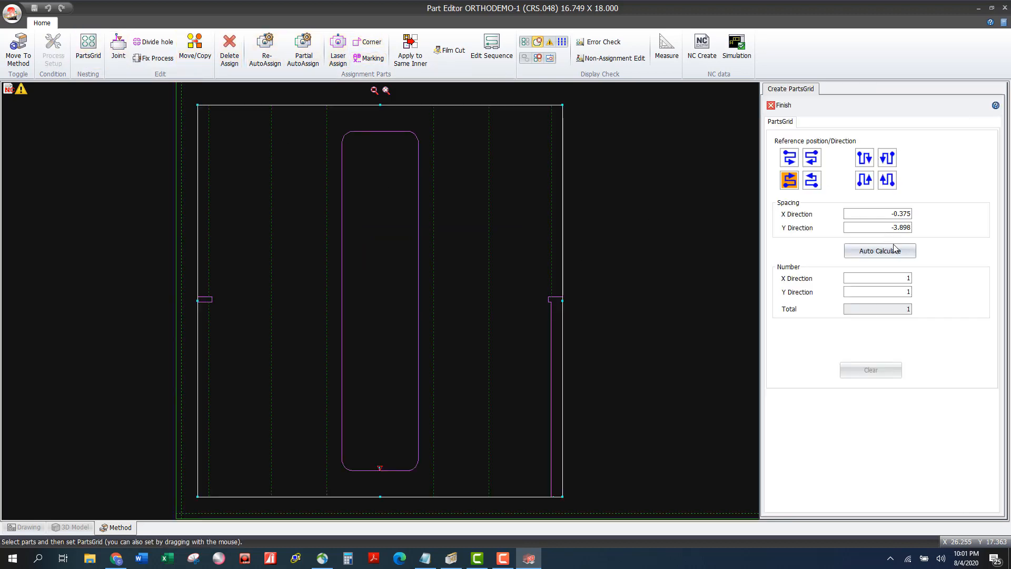
left_click(890, 251)
left_click(772, 106)
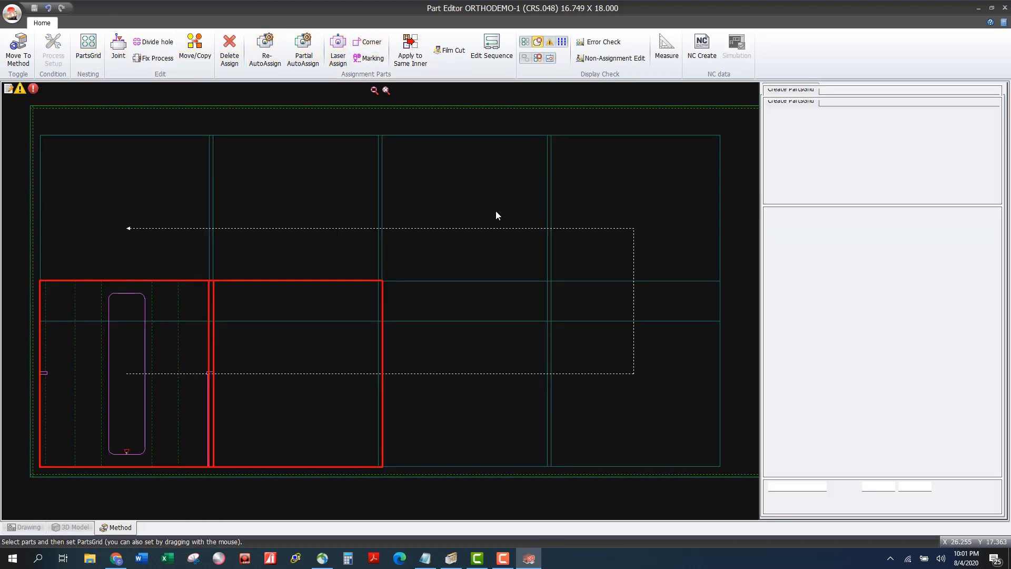
scroll(432, 240, "down", 3)
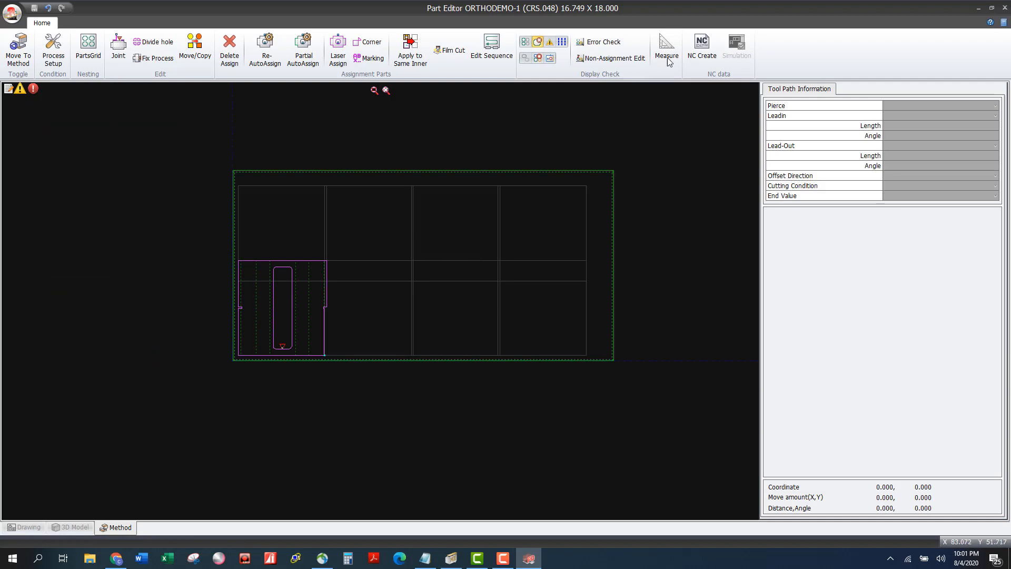
Generate the NC program to review its code and process time, and return to Method without saving the changes.
left_click(702, 49)
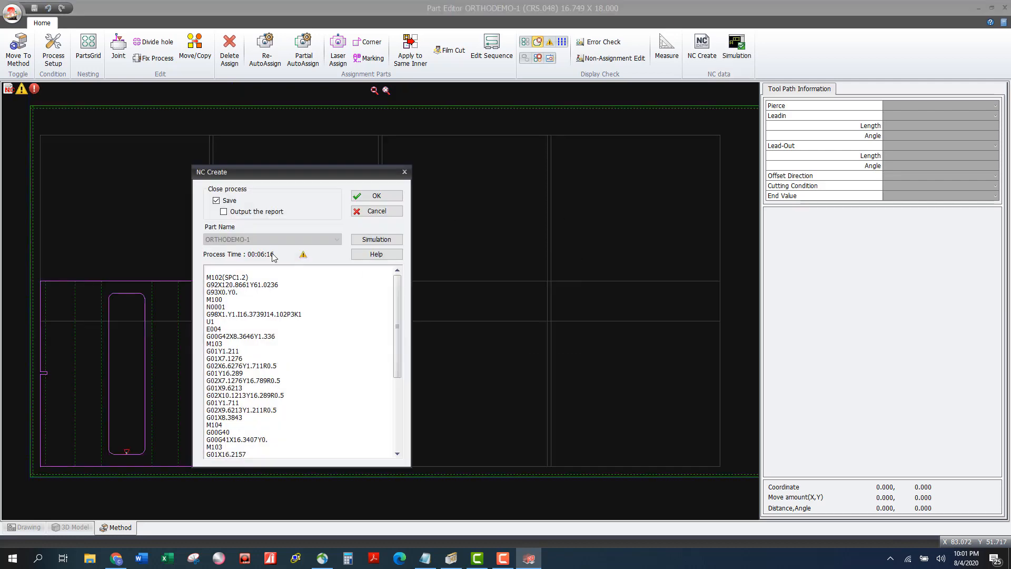
left_click(404, 171)
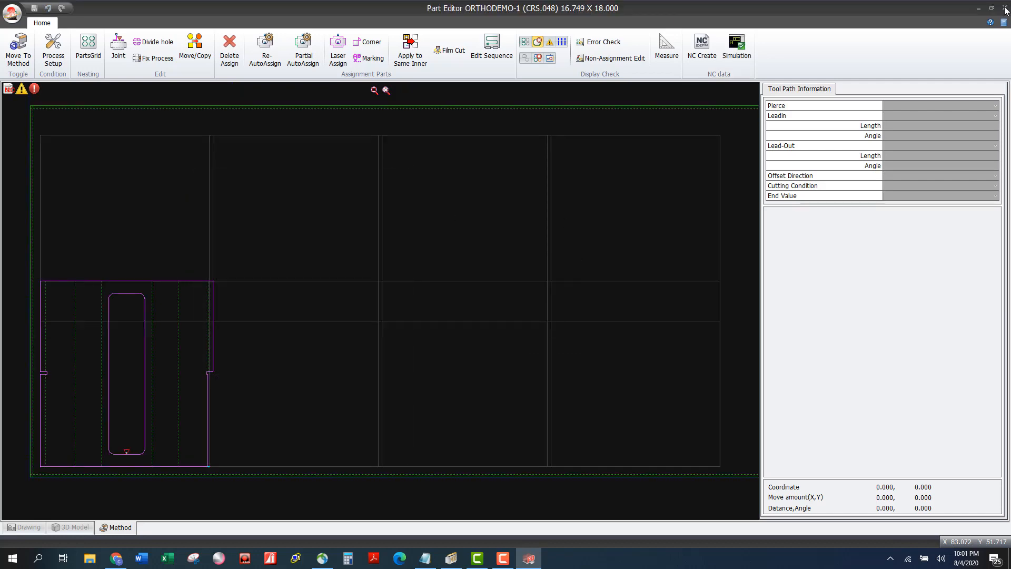
left_click(17, 50)
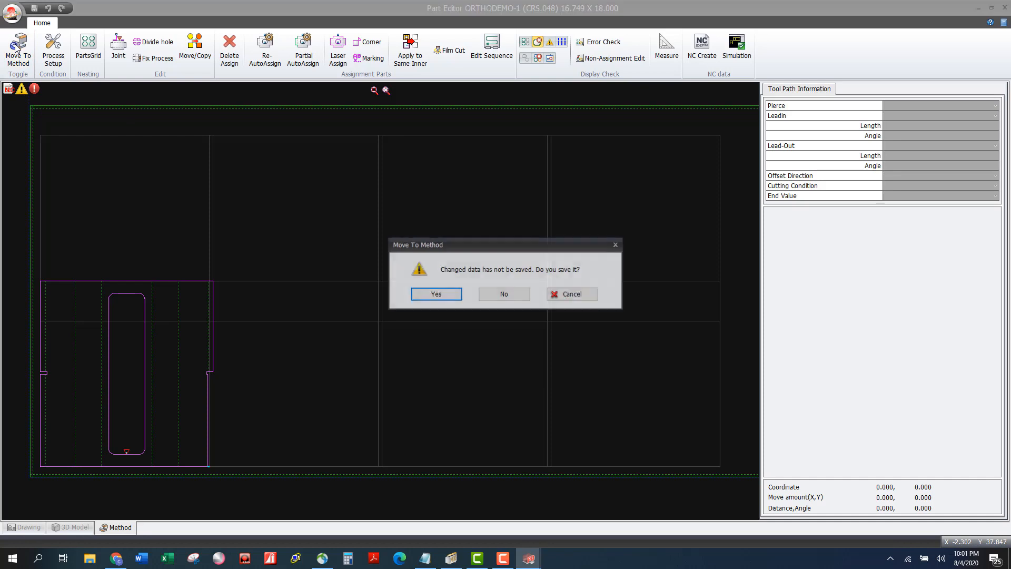
left_click(502, 294)
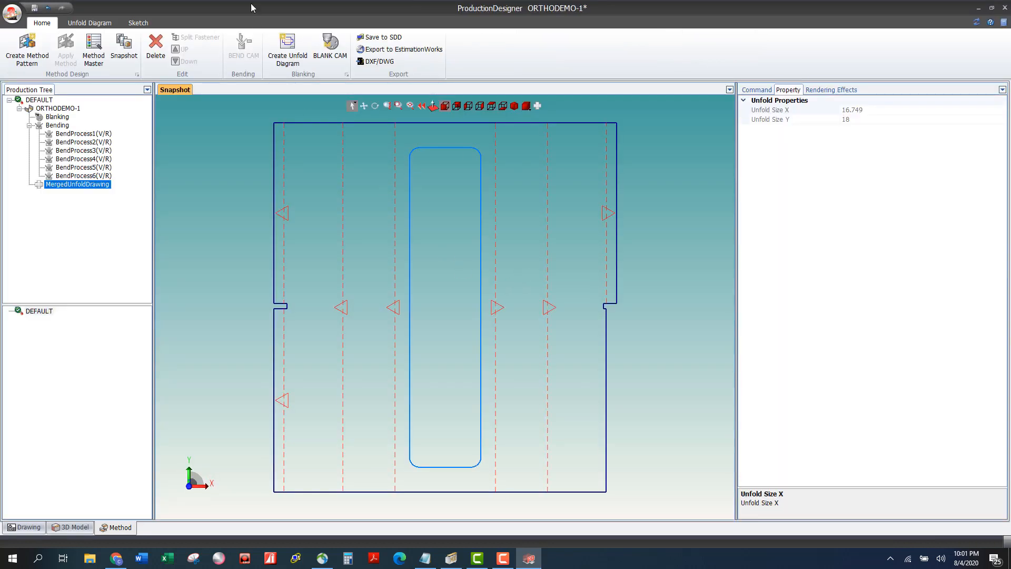
Start a new Bend CAM program for the part's Bending process on the HG1303-TEST machine.
left_click(62, 125)
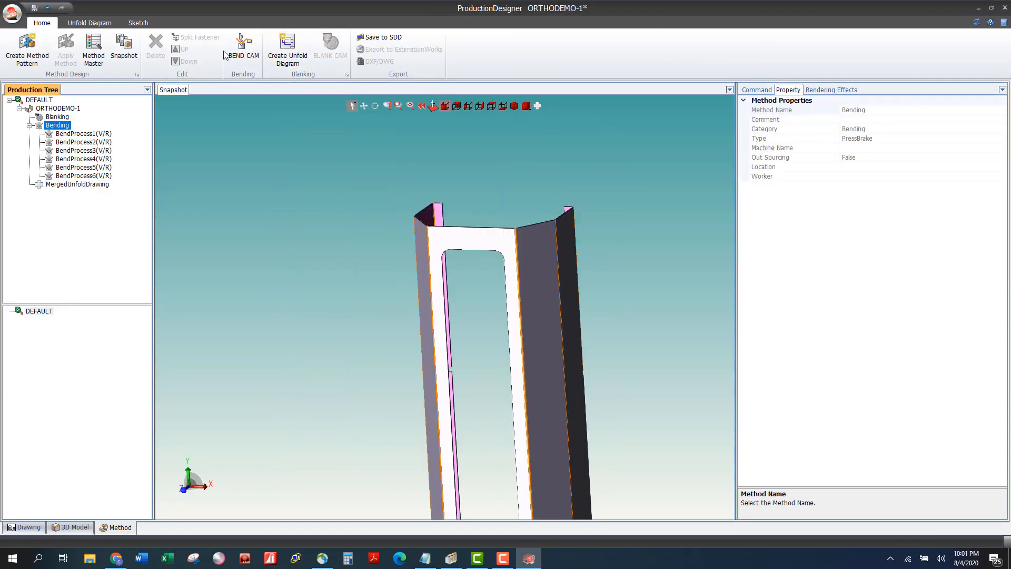
left_click(246, 48)
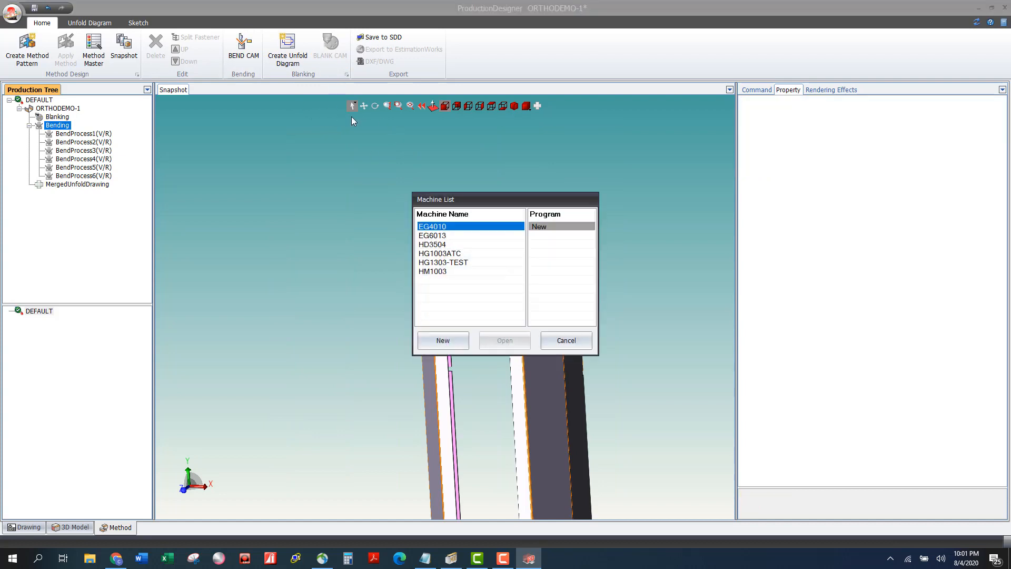
left_click(453, 263)
left_click(438, 341)
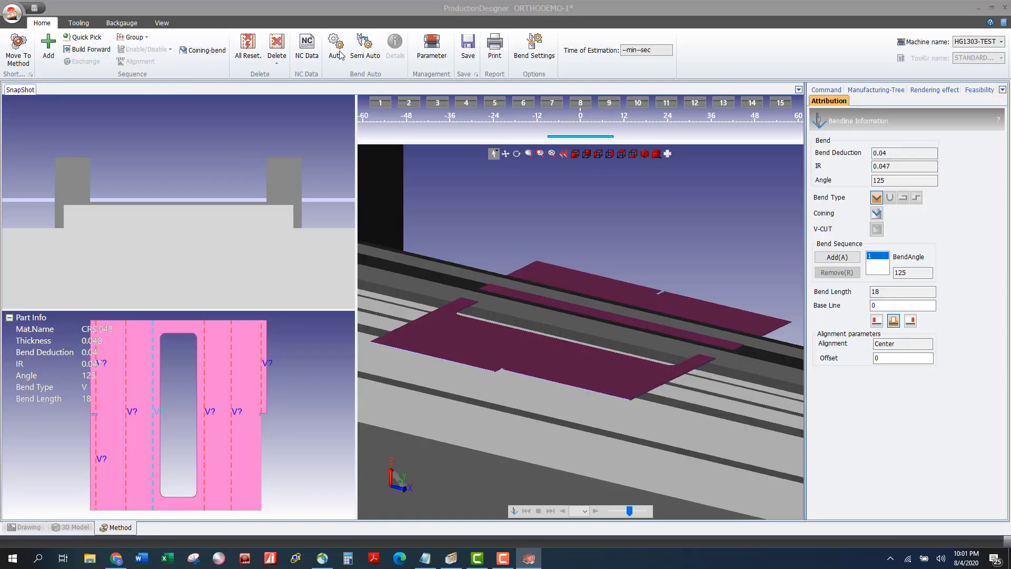
Generate the part's bend sequence and tooling automatically, and advance the bending simulation to the final bend.
left_click(337, 51)
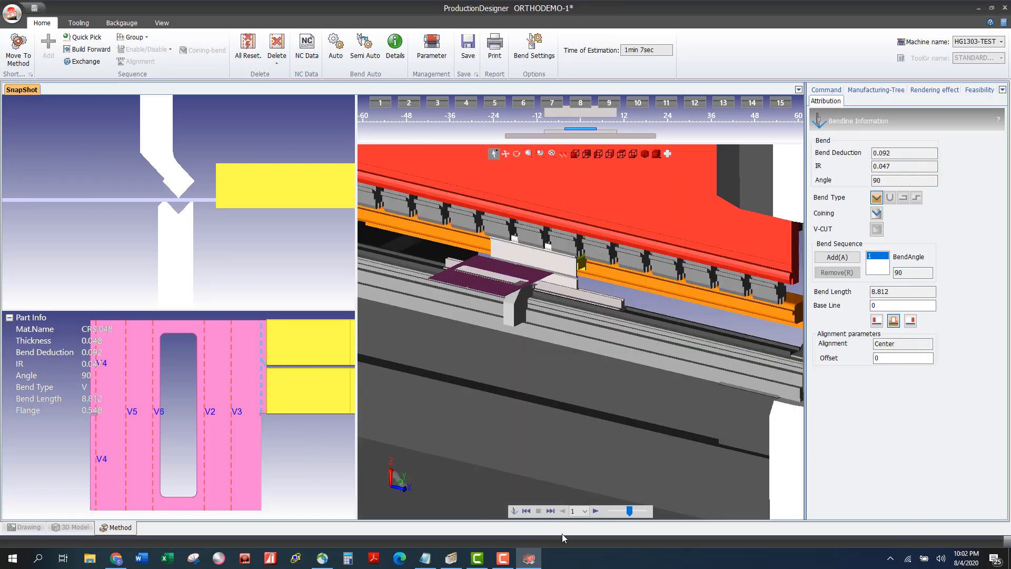
left_click(551, 512)
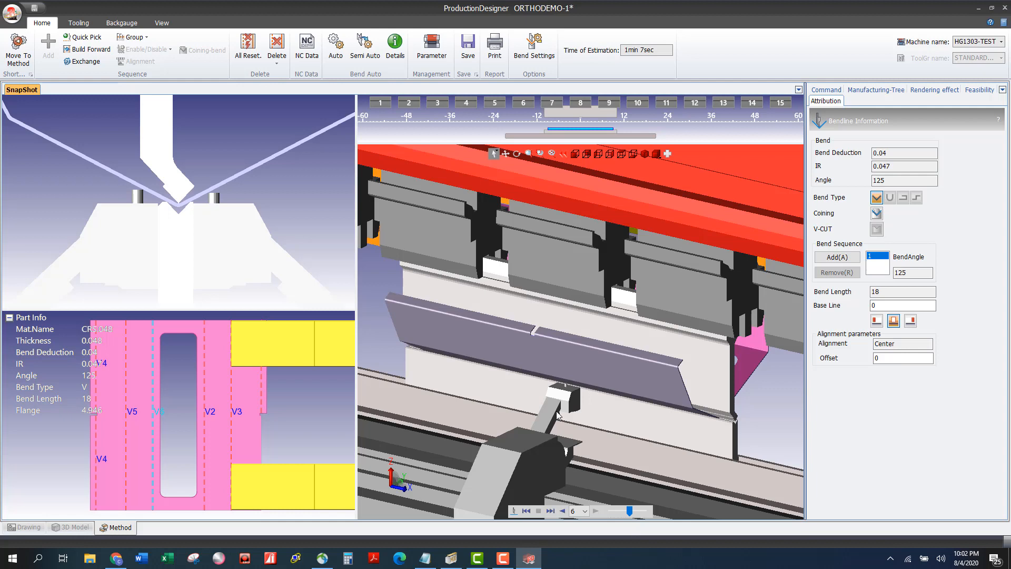
Leave the bend program and clear ORTHODEMO-1 to make way for a new document.
left_click(18, 50)
left_click(524, 319)
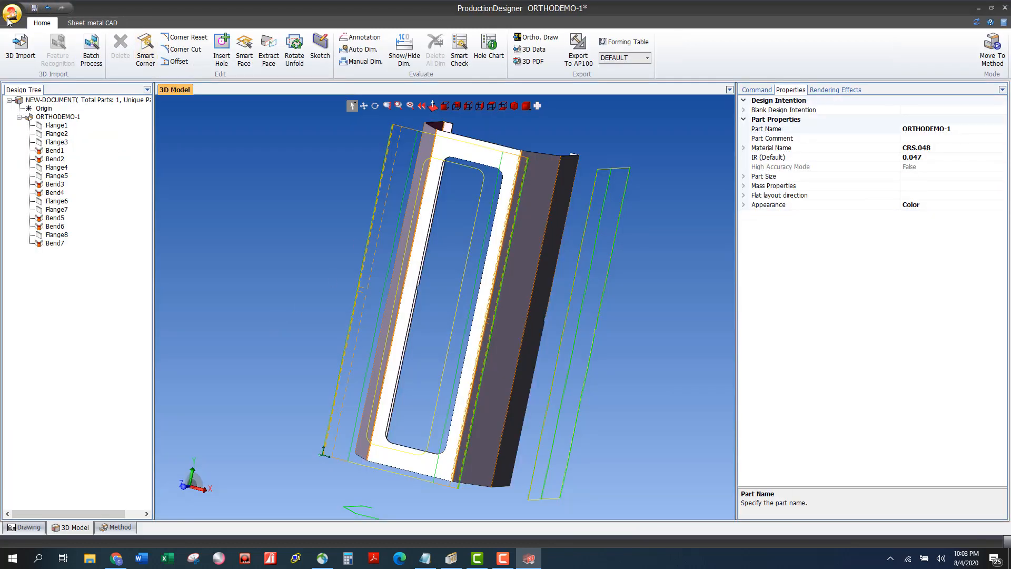
left_click(12, 12)
left_click(397, 283)
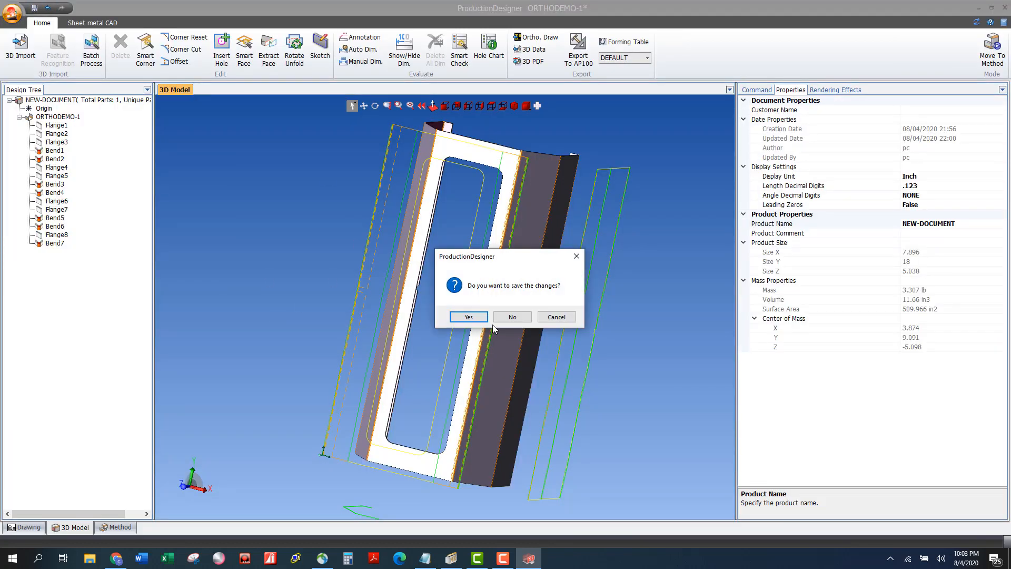
left_click(488, 318)
Import the Base Lid SLDPRT model from the DEMO ASSM folder.
left_click(10, 42)
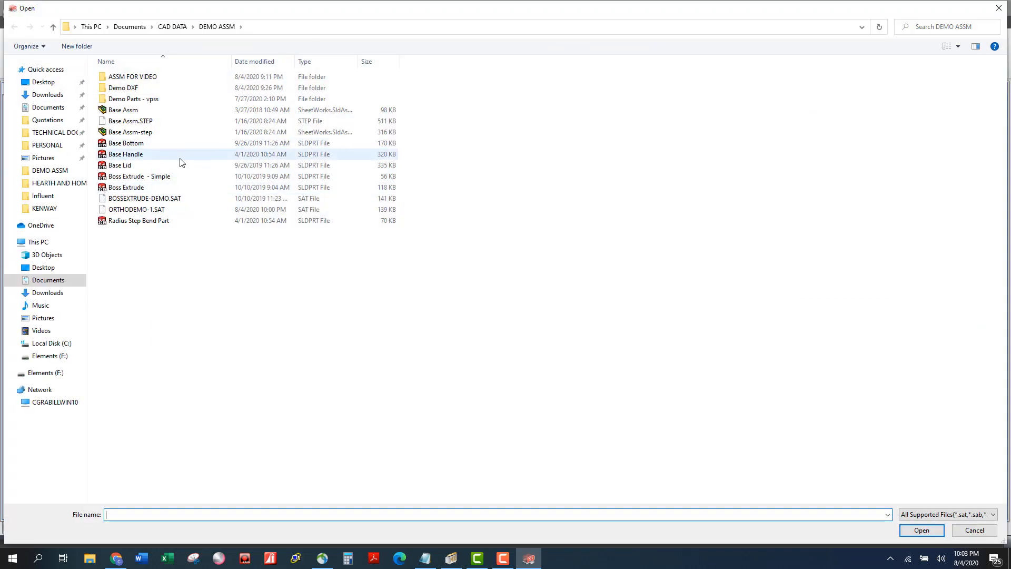
left_click(152, 166)
left_click(922, 530)
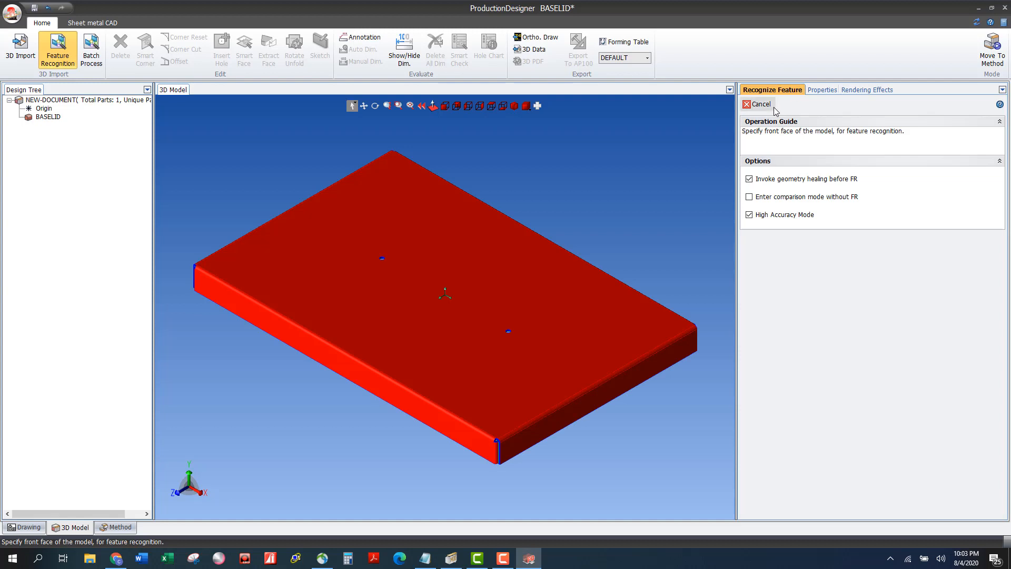
Recognize the lid's sheet metal features from its large top face, assigning CRS.075 with a default IR of 0.063.
middle_click_drag(537, 278, 578, 215)
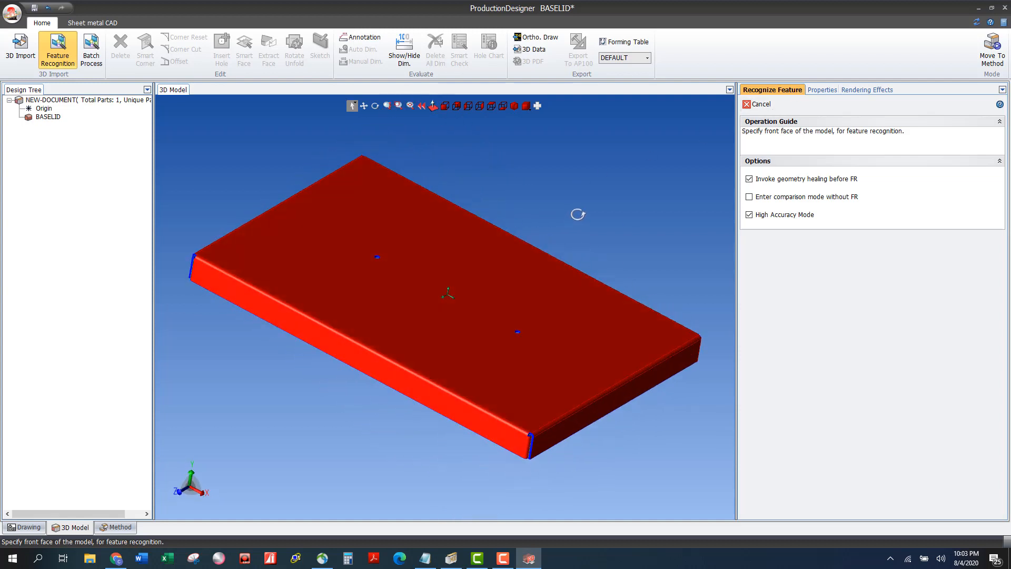
left_click(521, 273)
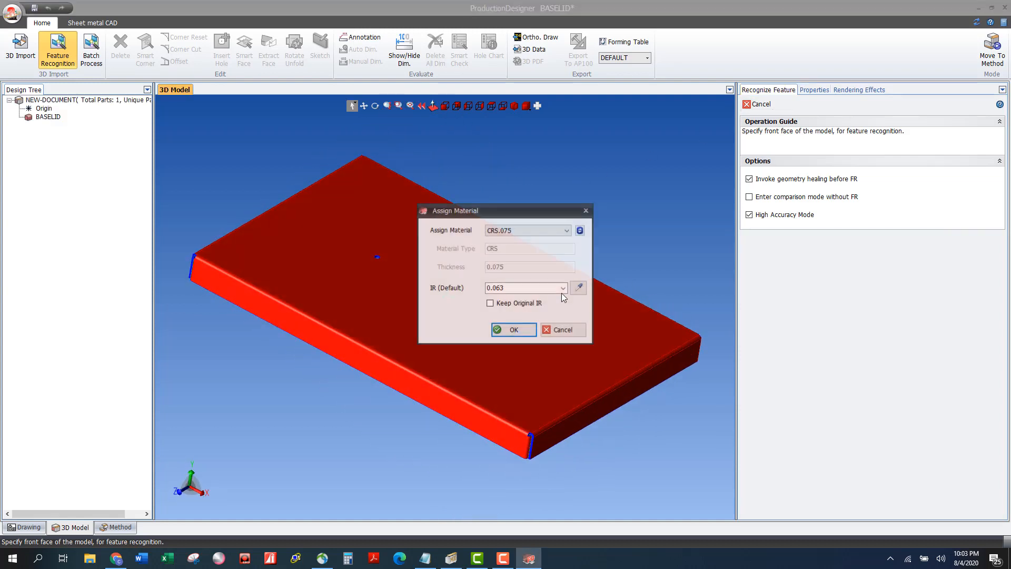
left_click(521, 330)
Compare the feature-recognized lid with the imported model from several sides, and leave the comparison mode.
middle_click_drag(624, 244, 652, 188)
mouse_move(696, 250)
middle_mouse_down()
mouse_move(713, 219)
mouse_move(705, 224)
middle_mouse_up()
mouse_move(402, 185)
middle_mouse_down()
mouse_move(387, 192)
mouse_move(402, 190)
middle_mouse_up()
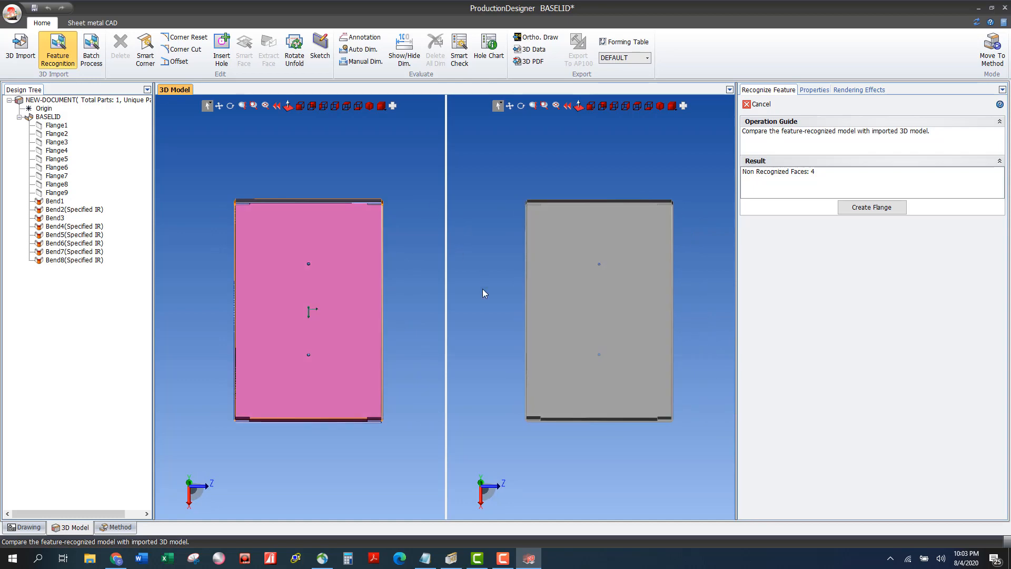
middle_click_drag(482, 290, 486, 262)
left_click(758, 103)
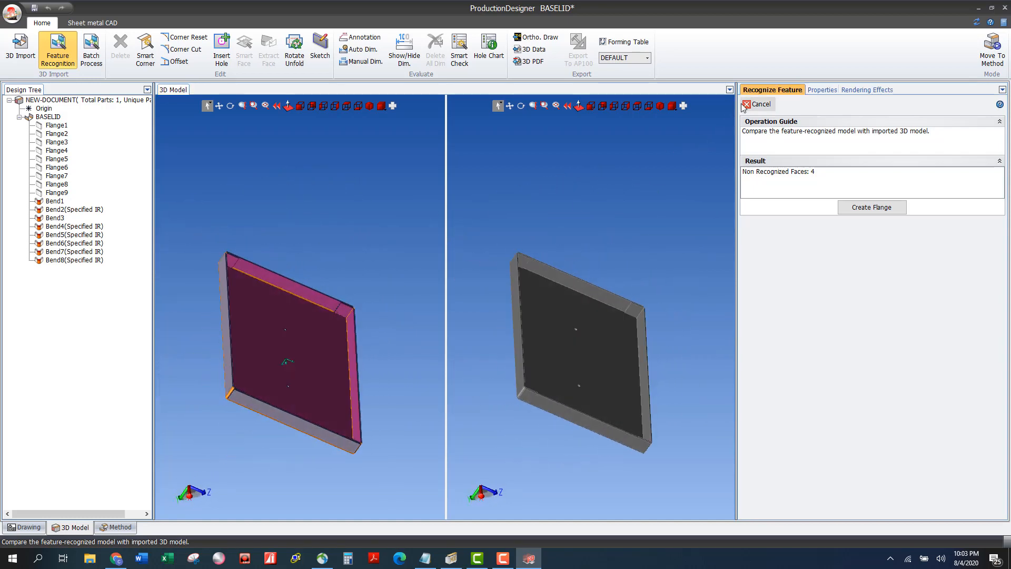
middle_click_drag(594, 243, 621, 238)
scroll(606, 250, "up", 6)
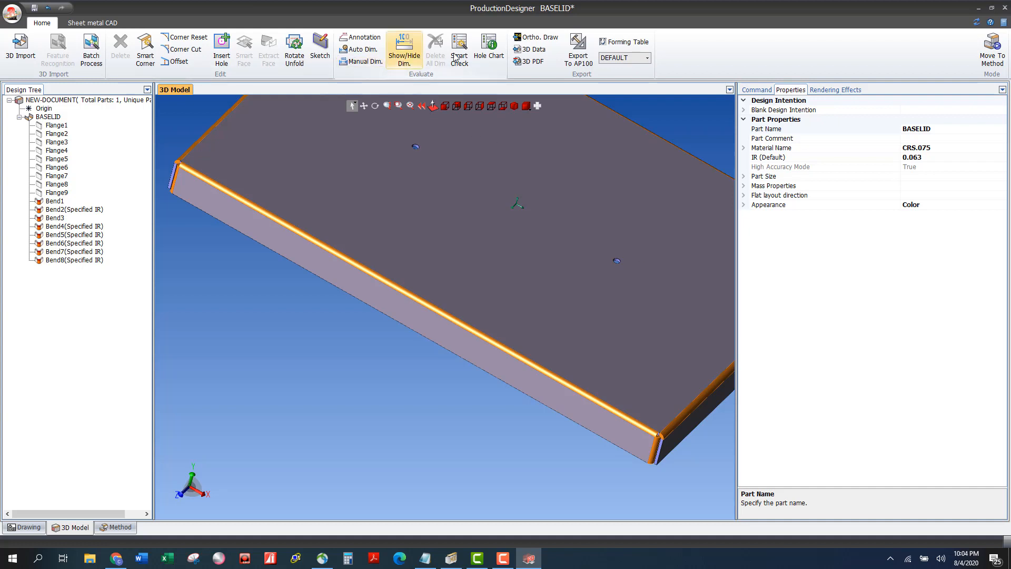
Detect the lid's holes with the Hole Chart and select the detected round hole entry.
left_click(487, 49)
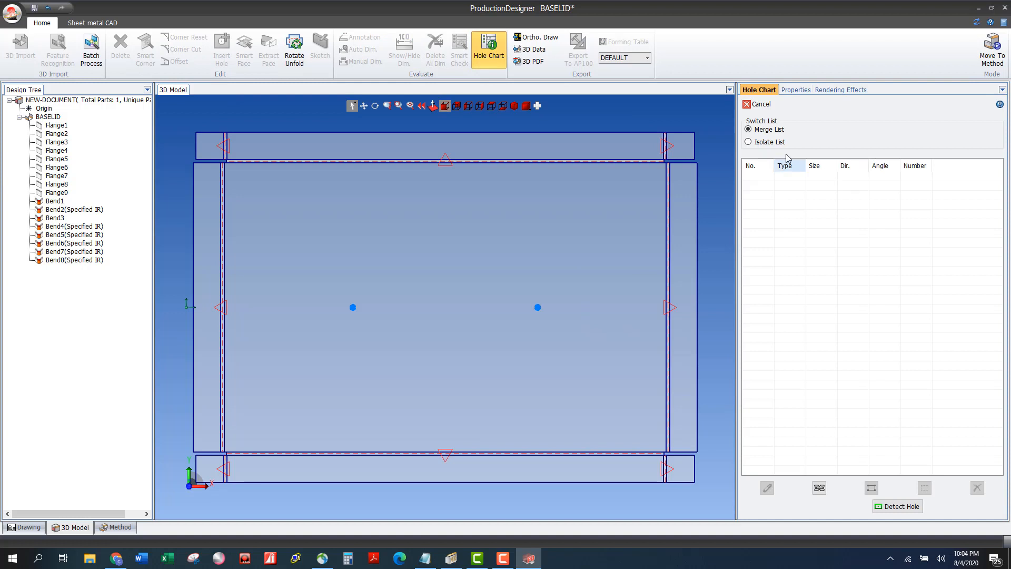
left_click(898, 506)
left_click(787, 179)
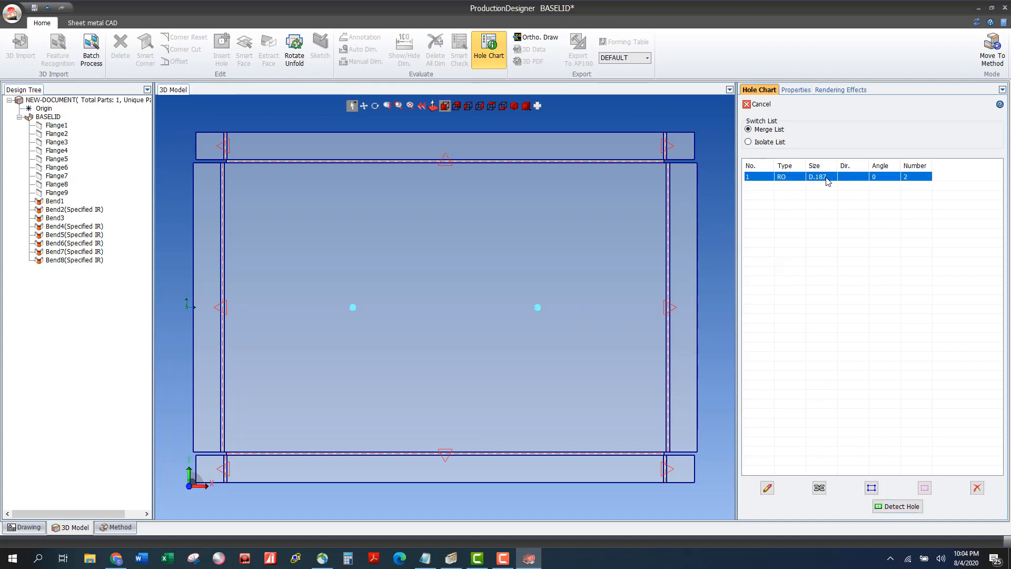
Convert both round holes to Threaded Stud fasteners using the #8PEM favourite, and close the Hole Chart.
left_click(768, 488)
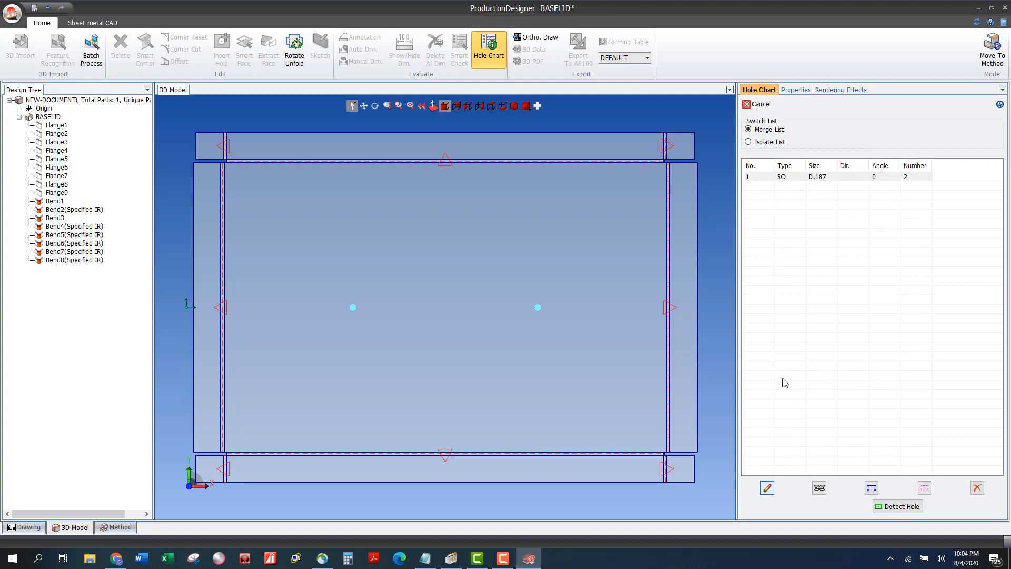
left_click(834, 177)
left_click(473, 124)
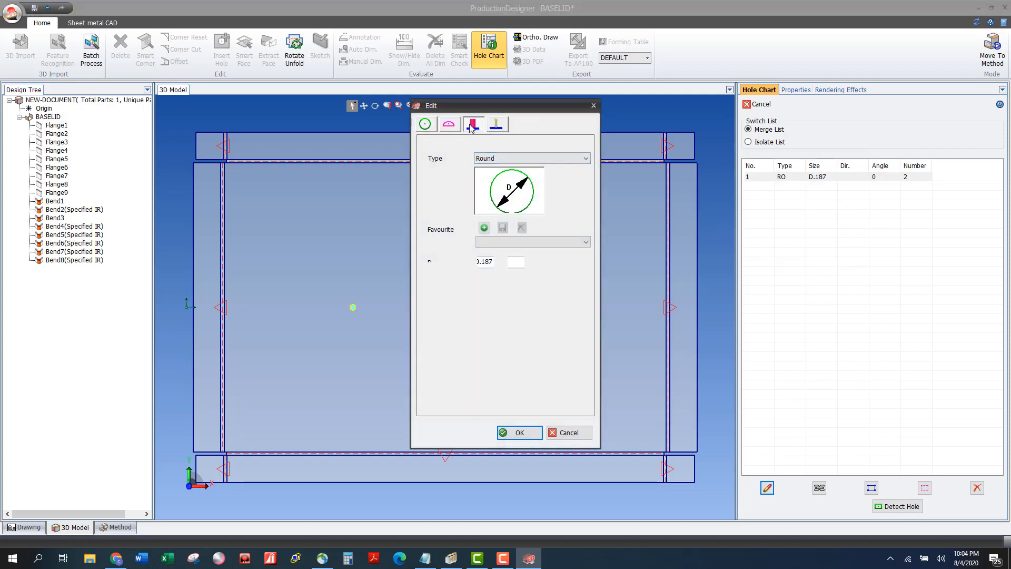
left_click(548, 158)
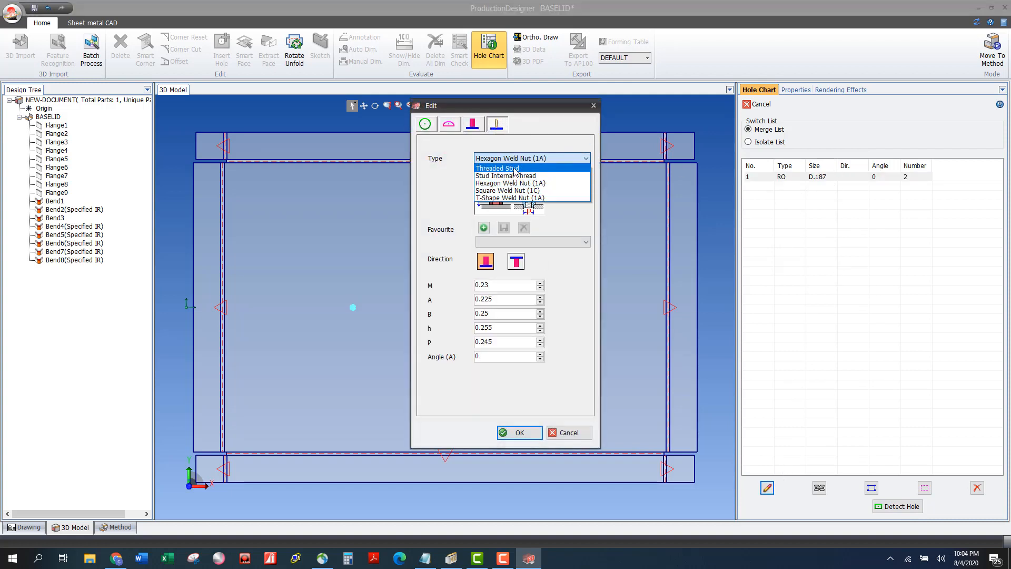
left_click(497, 170)
left_click(579, 241)
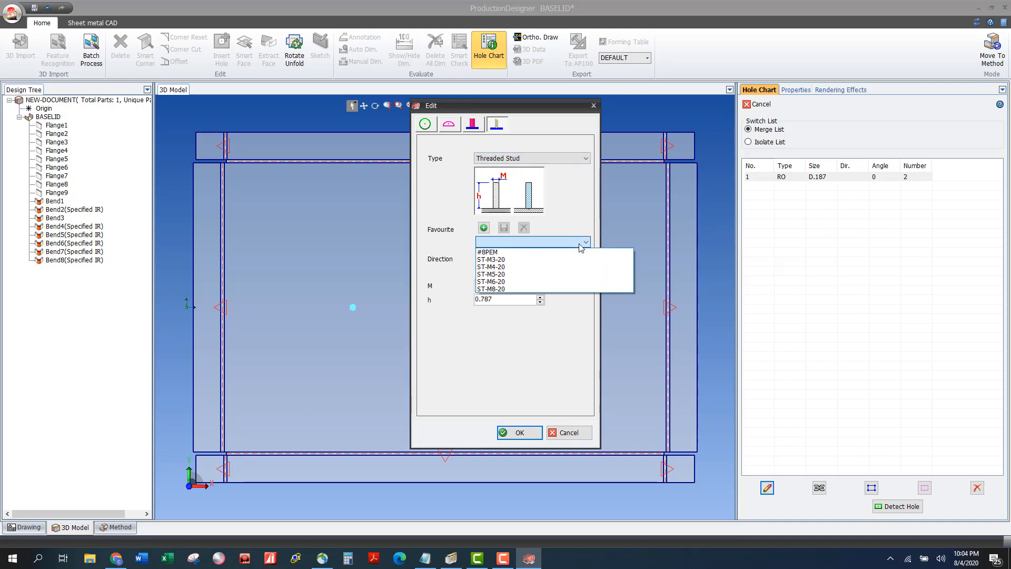
left_click(537, 252)
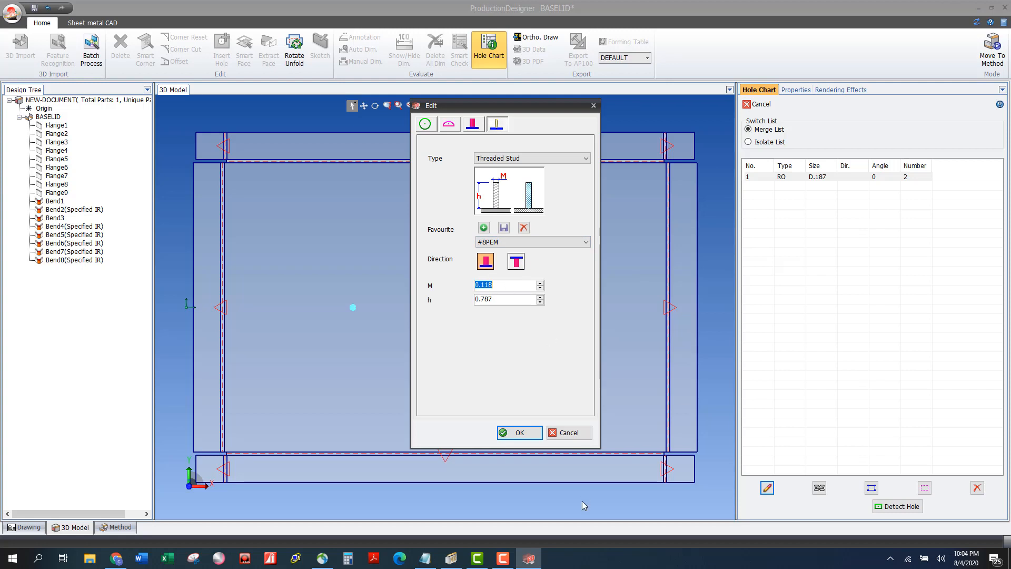
left_click(519, 433)
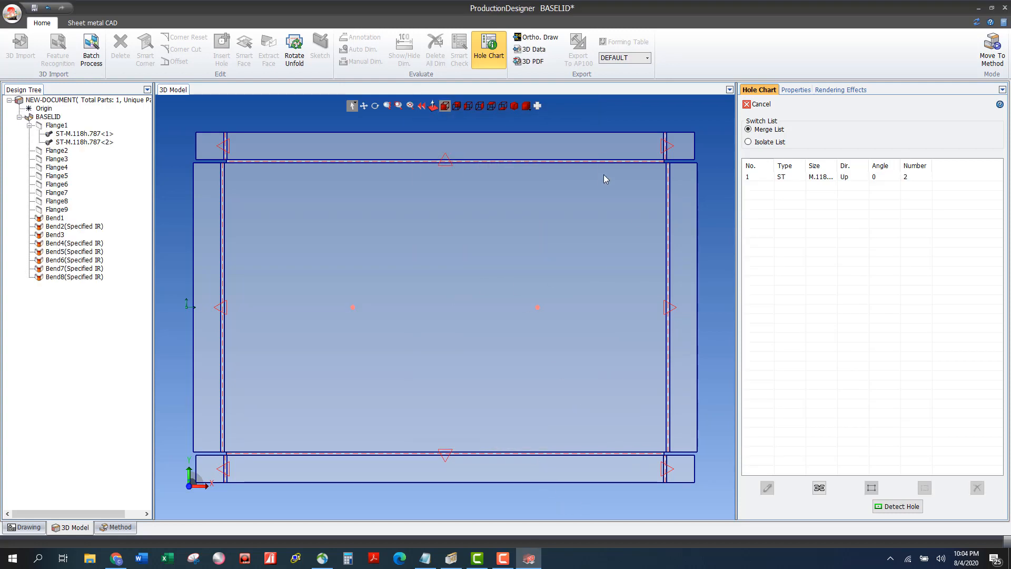
left_click(759, 104)
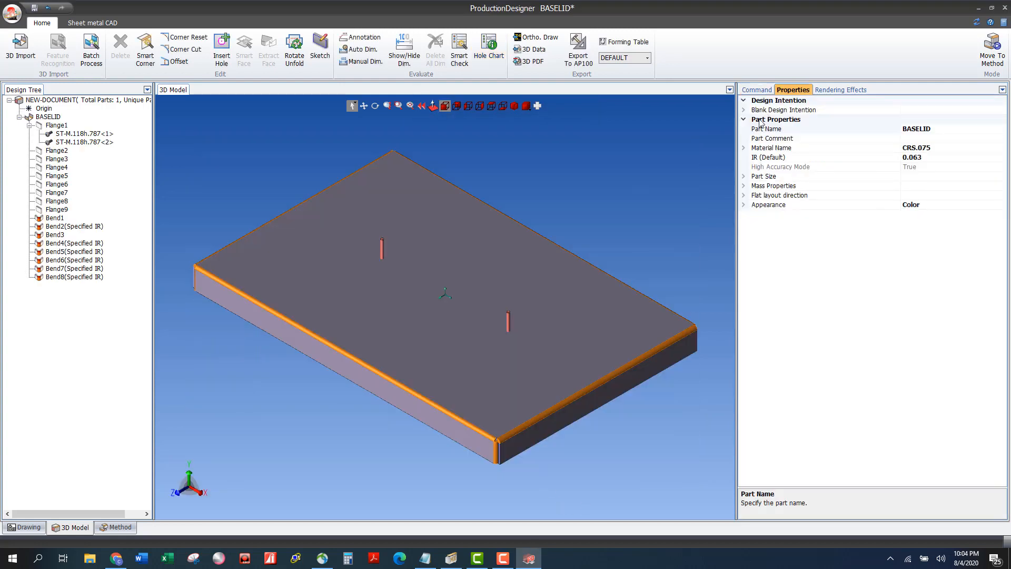
Move the lid to Method and create a method pattern from the DEFAULT template.
mouse_move(619, 241)
middle_mouse_down()
mouse_move(634, 231)
mouse_move(572, 247)
mouse_move(618, 242)
middle_mouse_up()
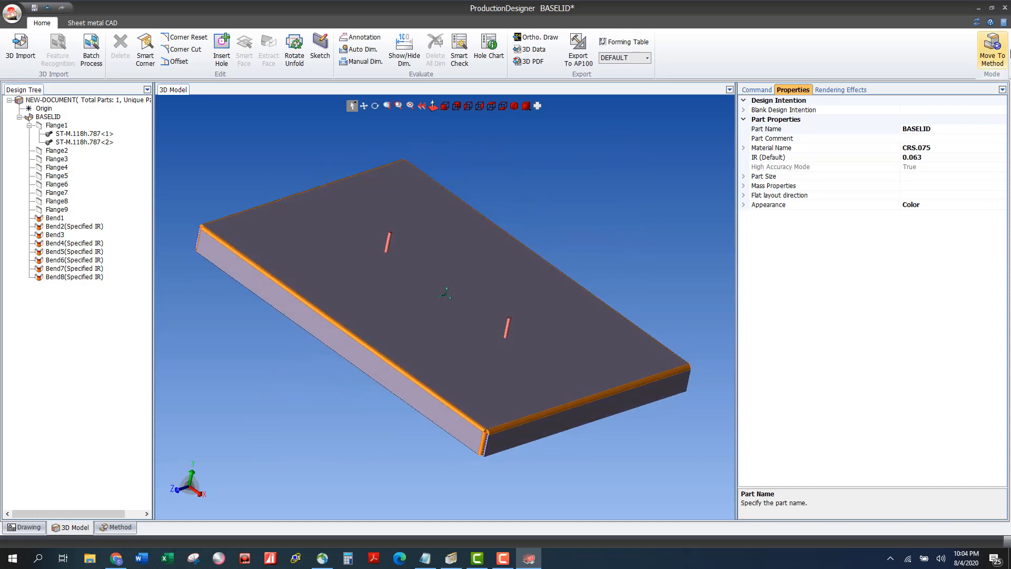
left_click(993, 57)
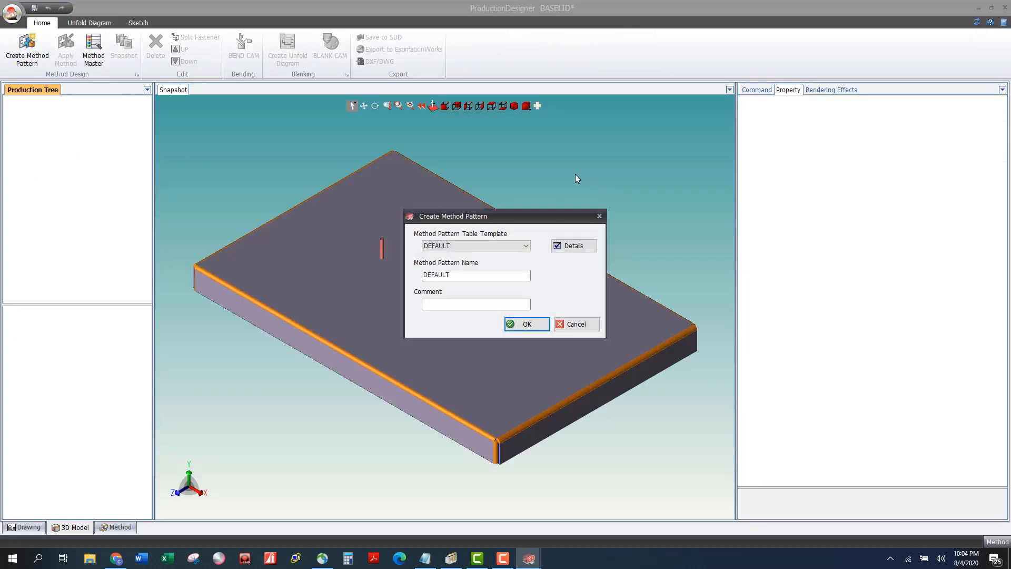
left_click(526, 323)
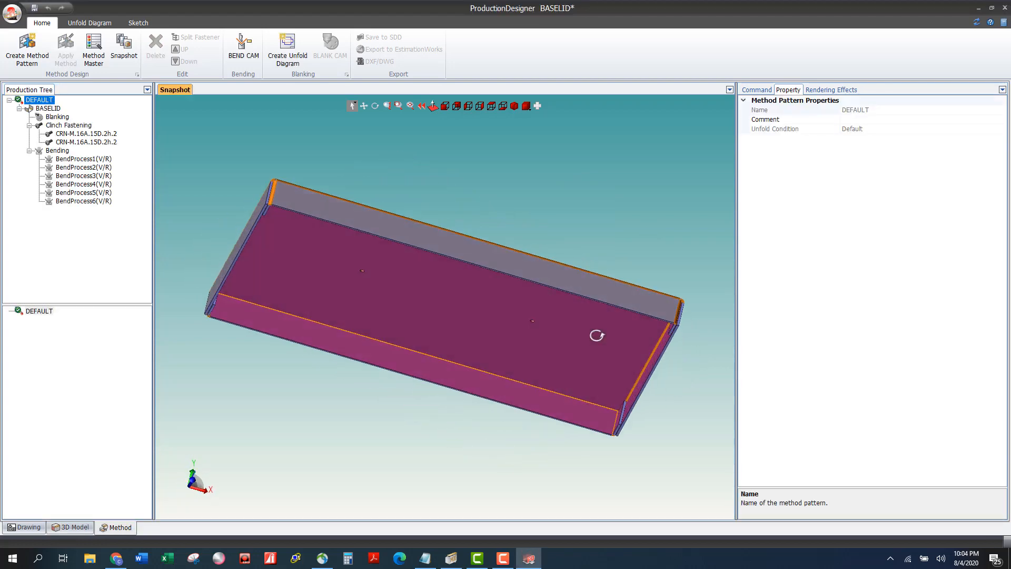
Examine the two clinch fasteners and the order of the Blanking, Clinch Fastening and Bending processes in the production tree.
scroll(553, 325, "up", 3)
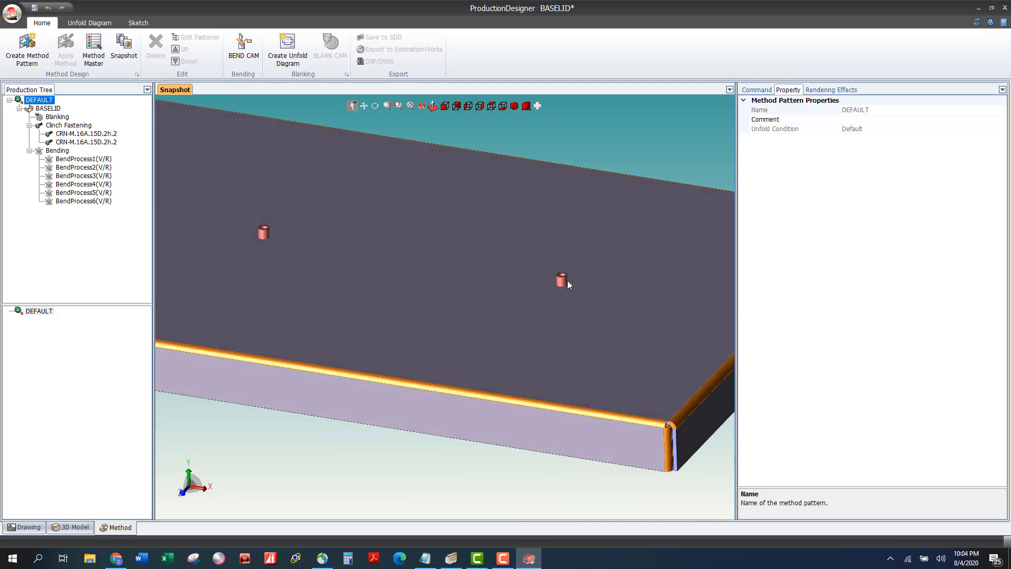
left_click(93, 135)
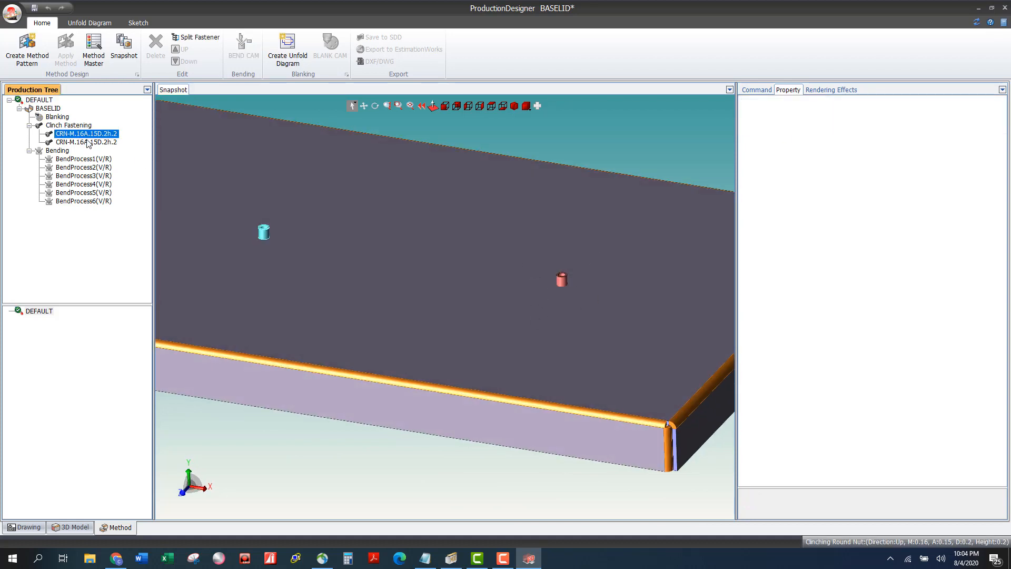
left_click(87, 143)
left_click(91, 135)
left_click(55, 117)
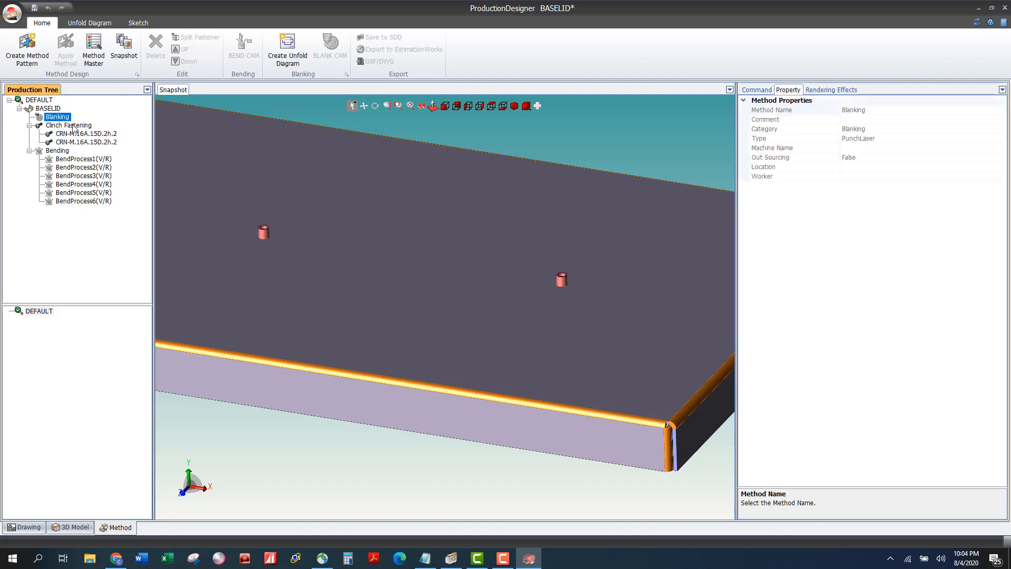
left_click(72, 126)
left_click(59, 151)
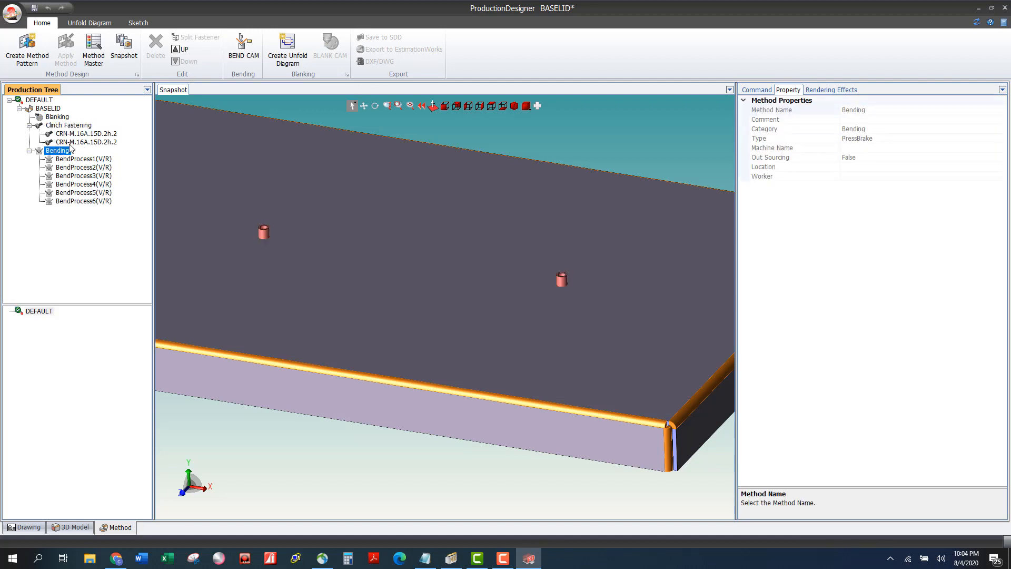
left_click(74, 127)
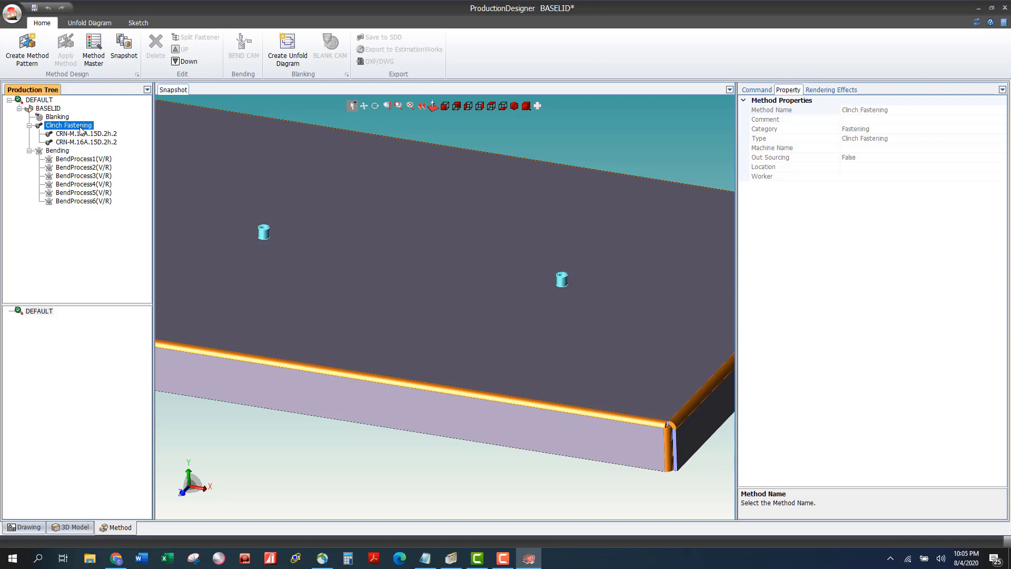
left_click(52, 152)
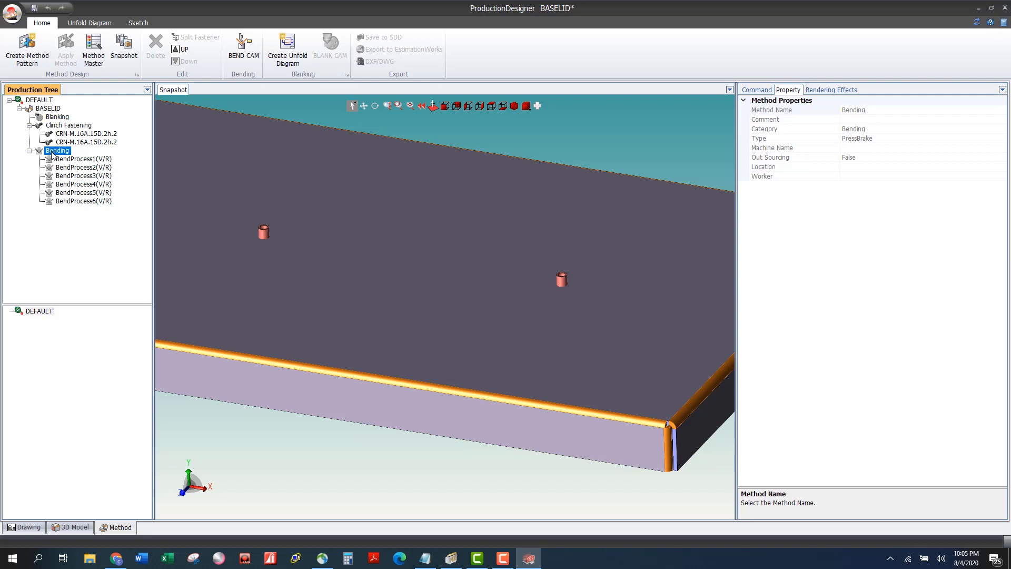
left_click(71, 127)
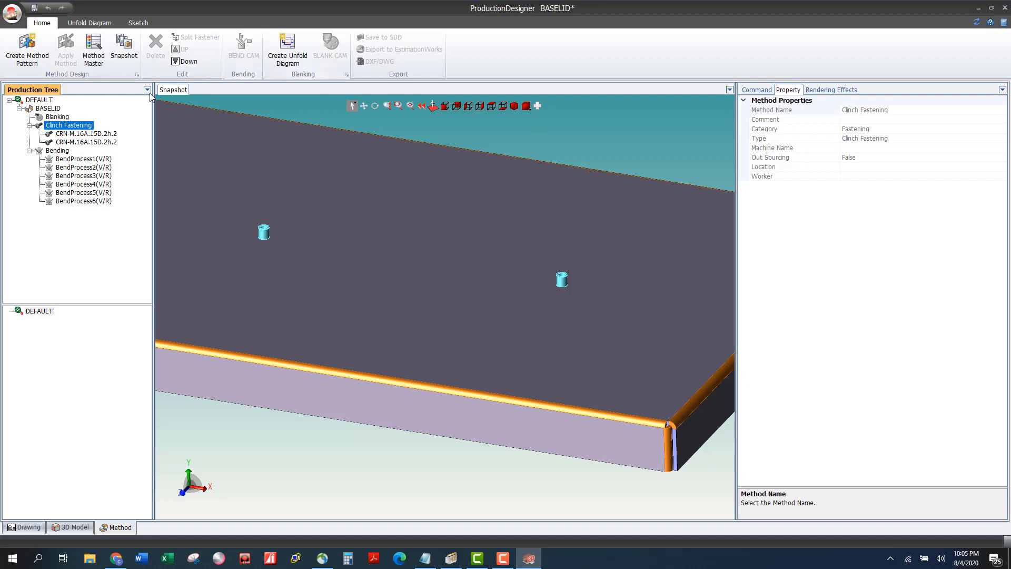
Start a new Bend CAM program for the lid's Bending process on HG1303-TEST and inspect the fasteners on the flat blank.
left_click(59, 149)
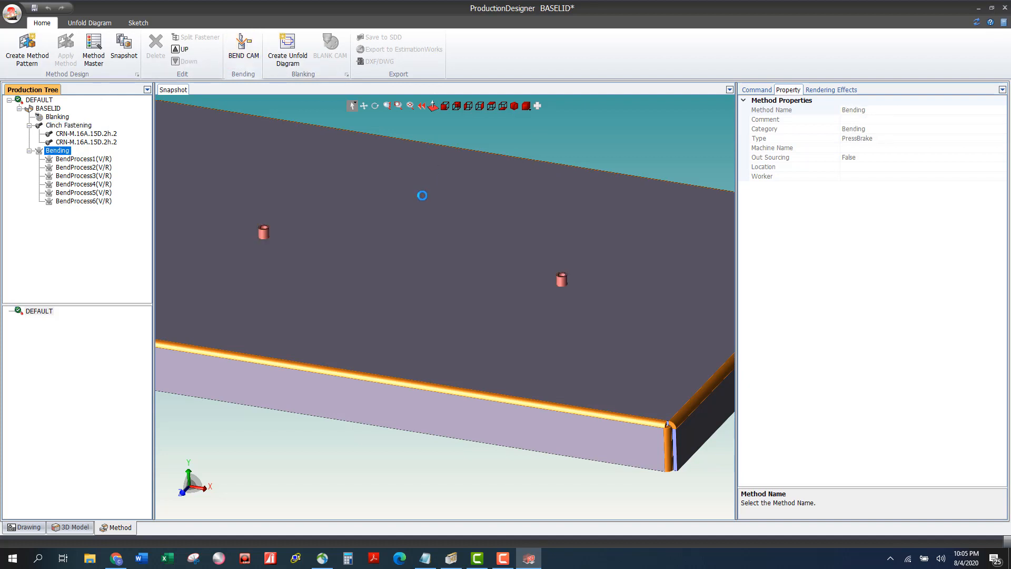
left_click(460, 262)
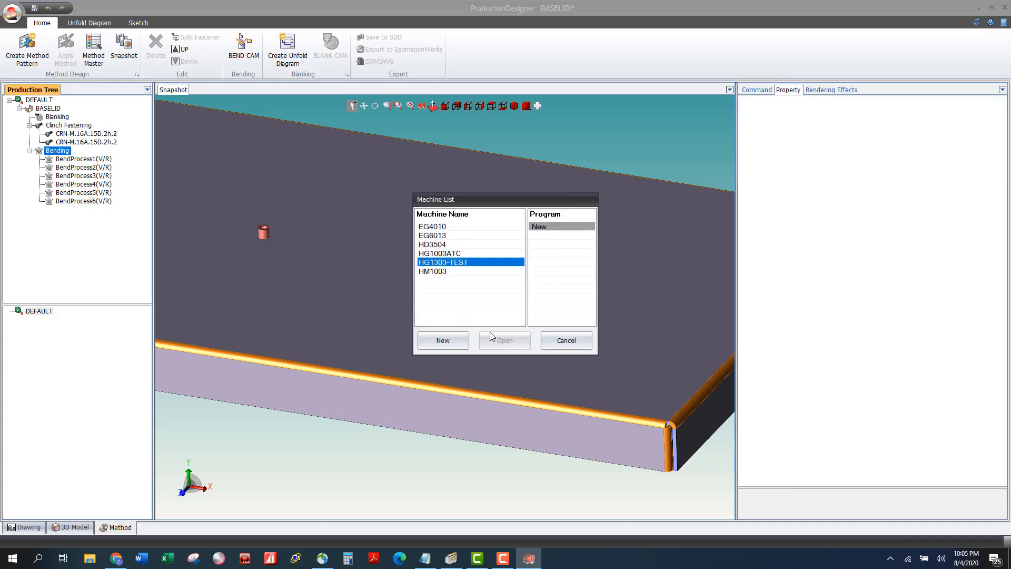
left_click(443, 341)
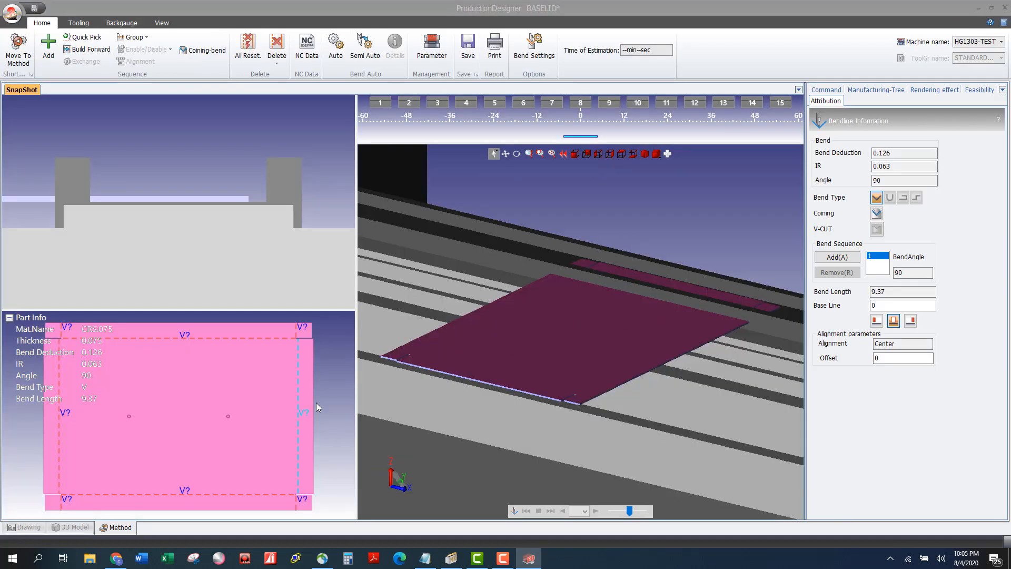
scroll(629, 346, "up", 10)
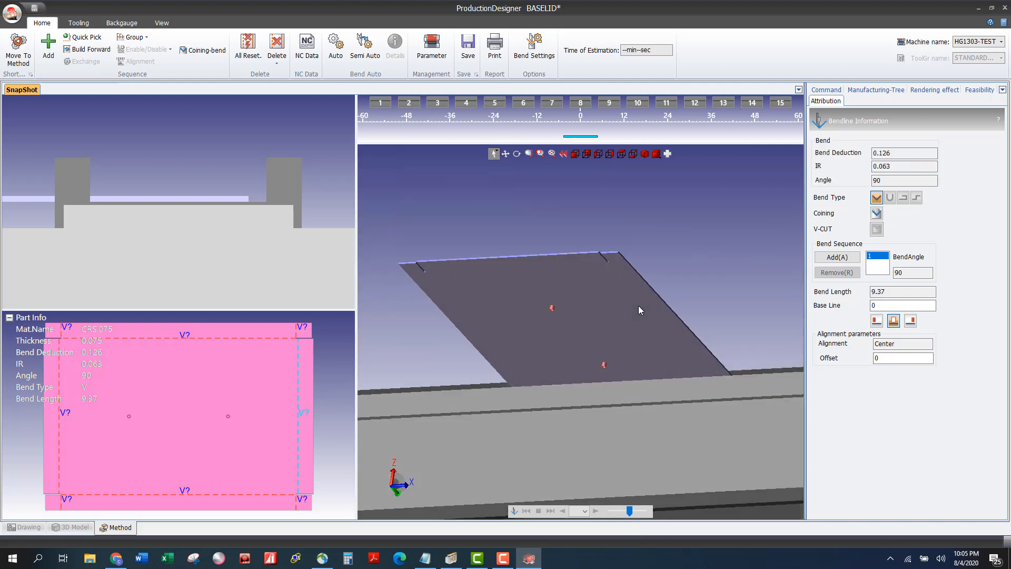
scroll(429, 292, "down", 5)
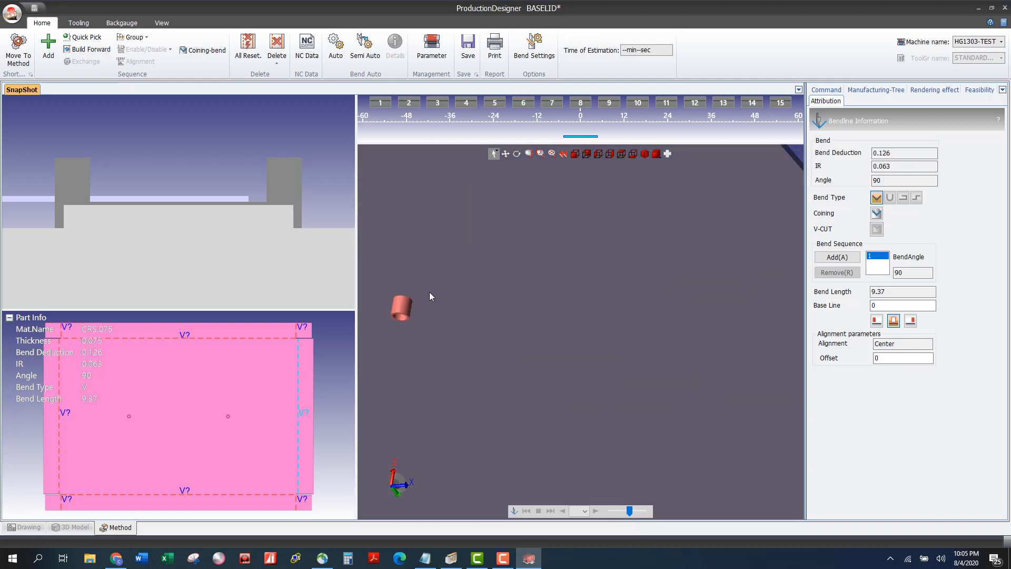
Automatically calculate the lid's bend sequence, tooling and backgauge positions on HG1303-TEST.
middle_click_drag(499, 326, 497, 323)
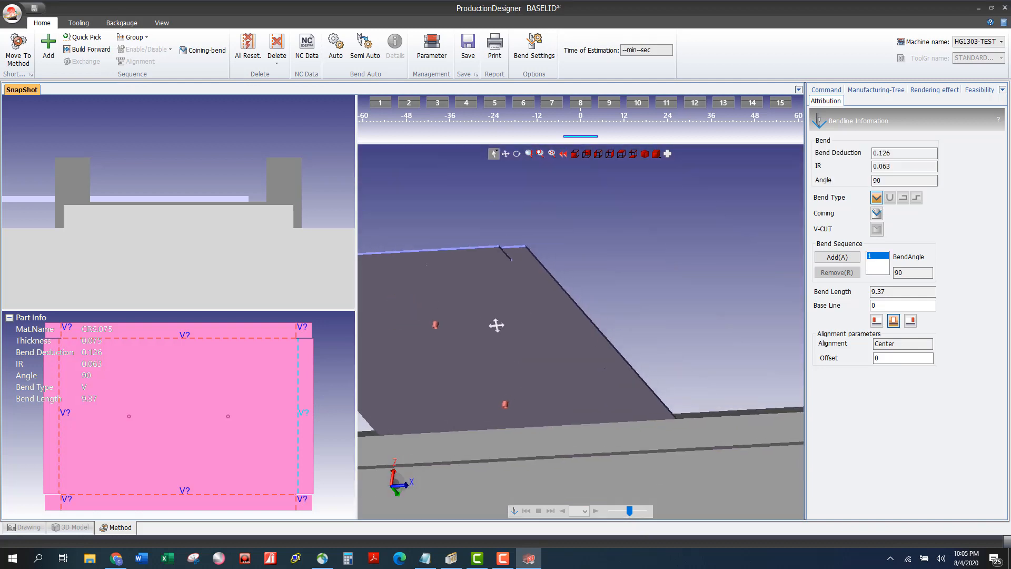
scroll(655, 287, "down", 5)
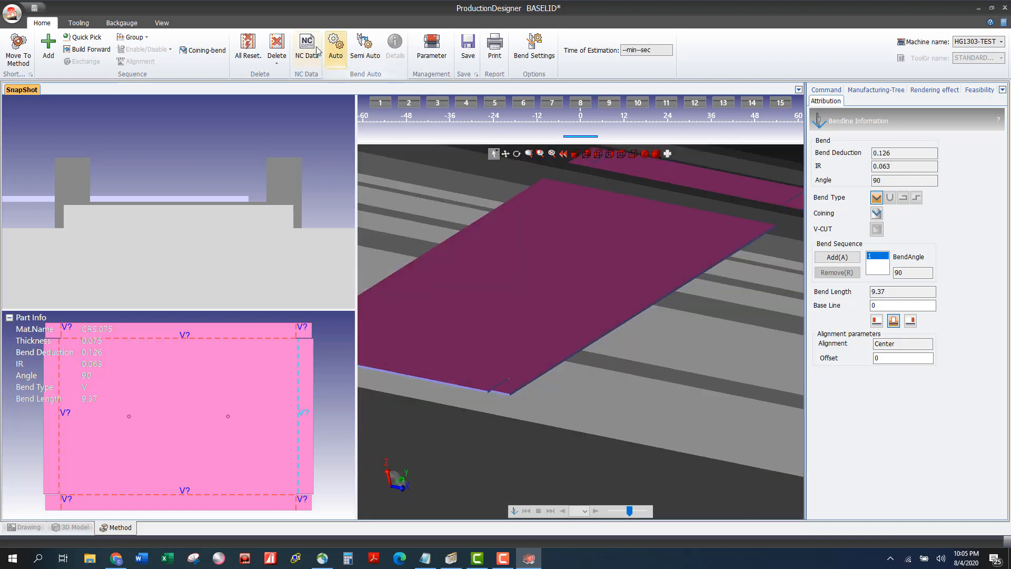
left_click(336, 47)
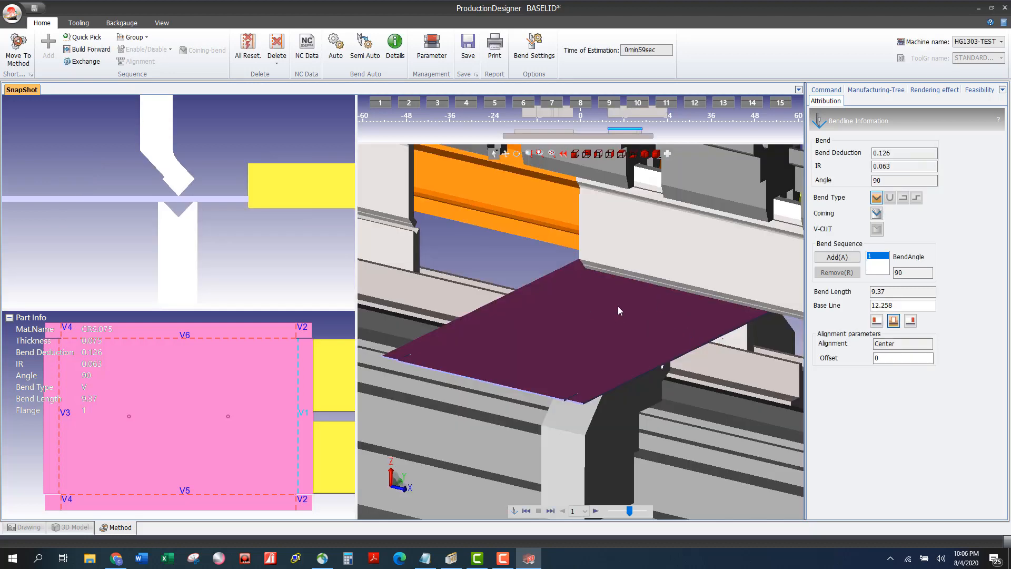
Play the bending simulation through all six bend steps, and return to the method design without saving the bending program.
scroll(618, 305, "down", 5)
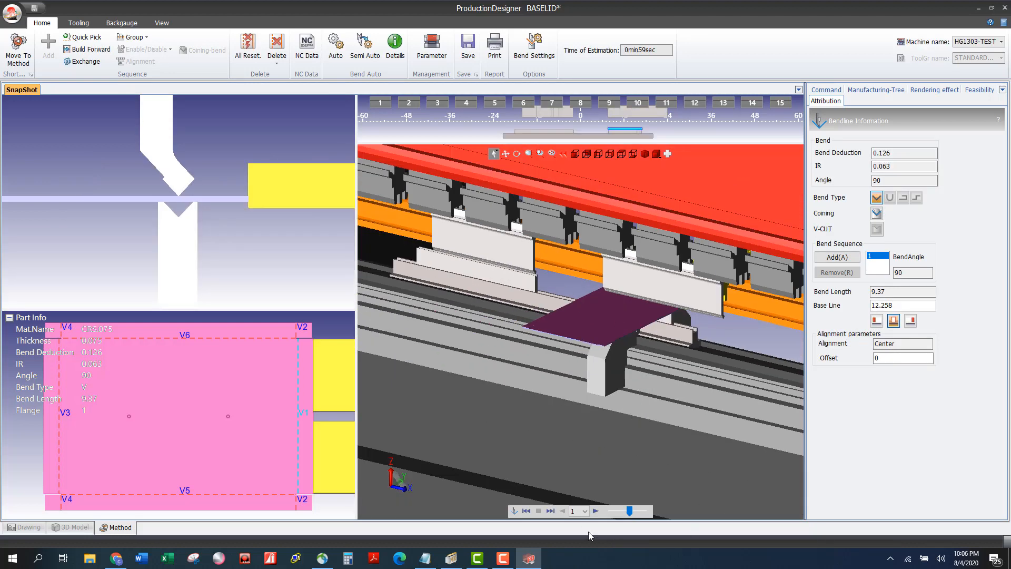
left_click(551, 510)
scroll(612, 281, "up", 5)
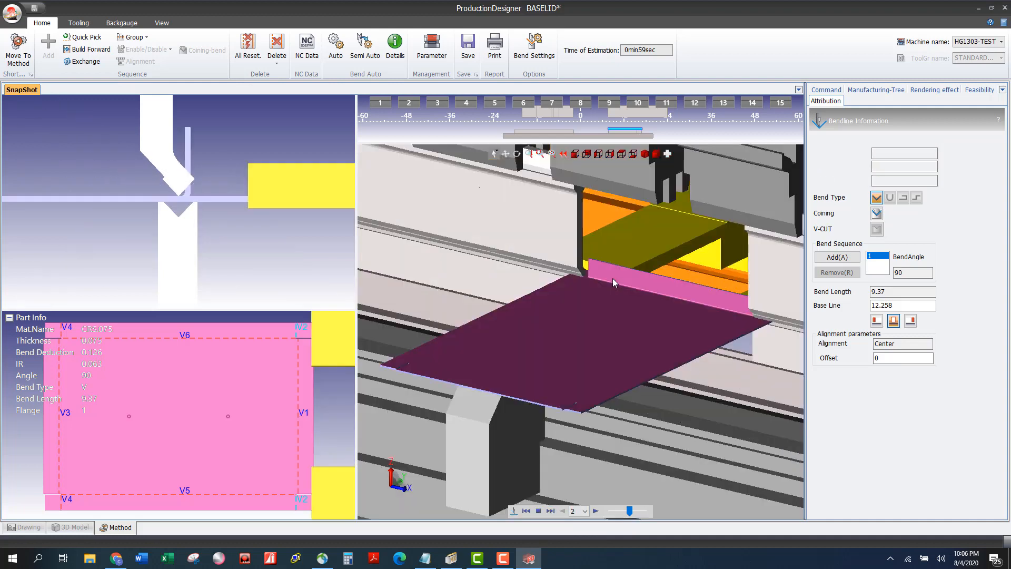
left_click(558, 327)
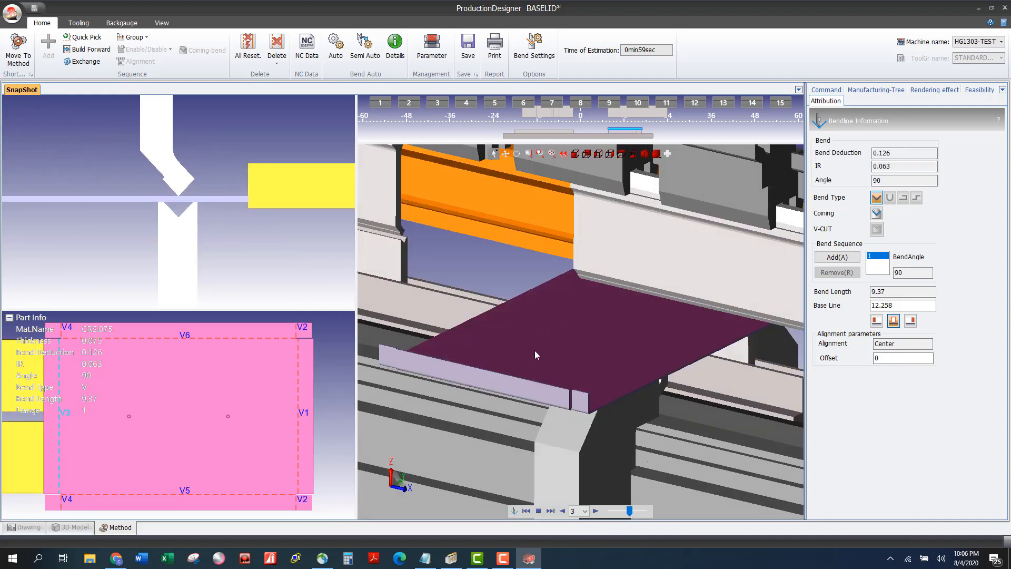
left_click(536, 355)
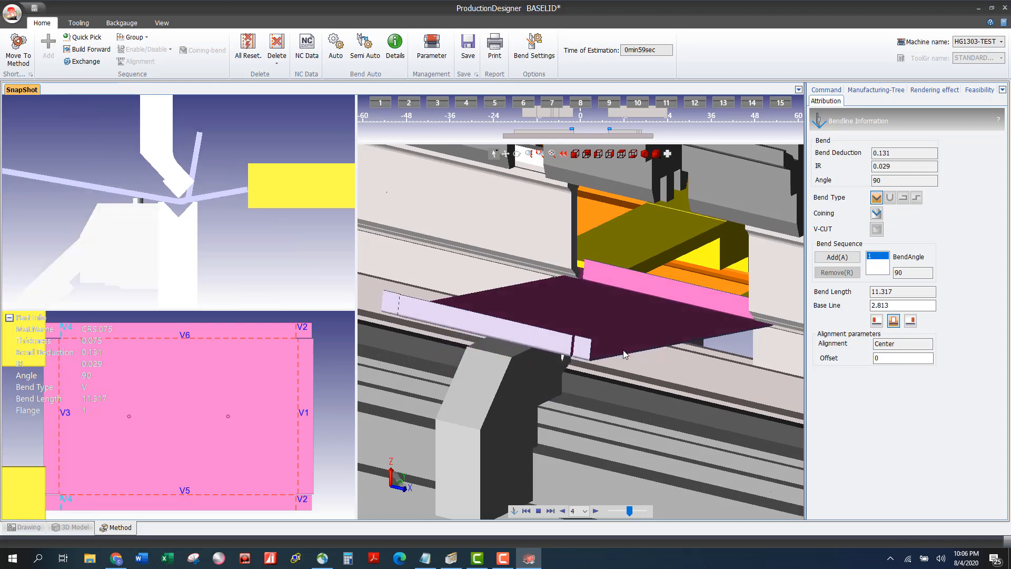
left_click(625, 354)
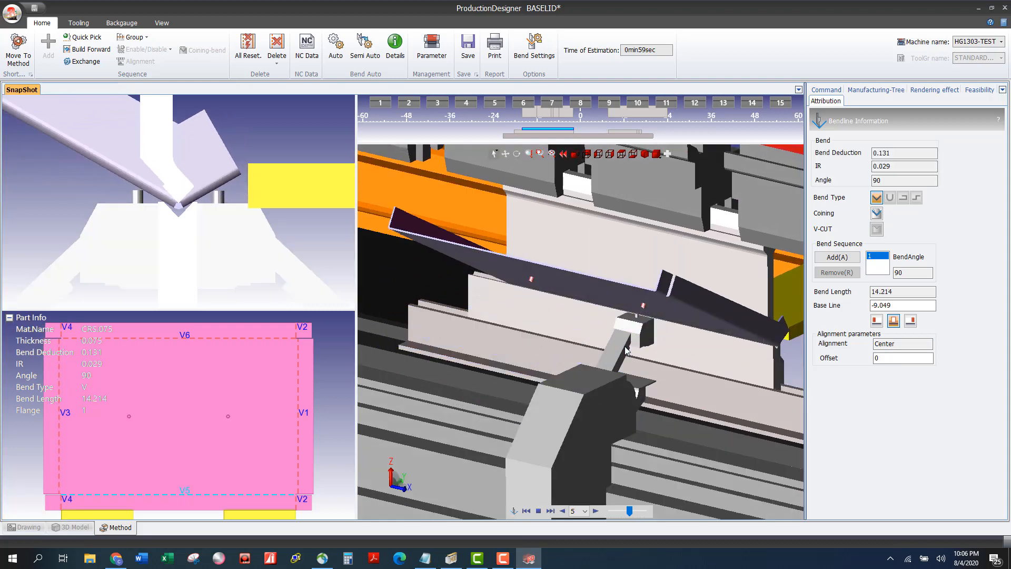
left_click(626, 346)
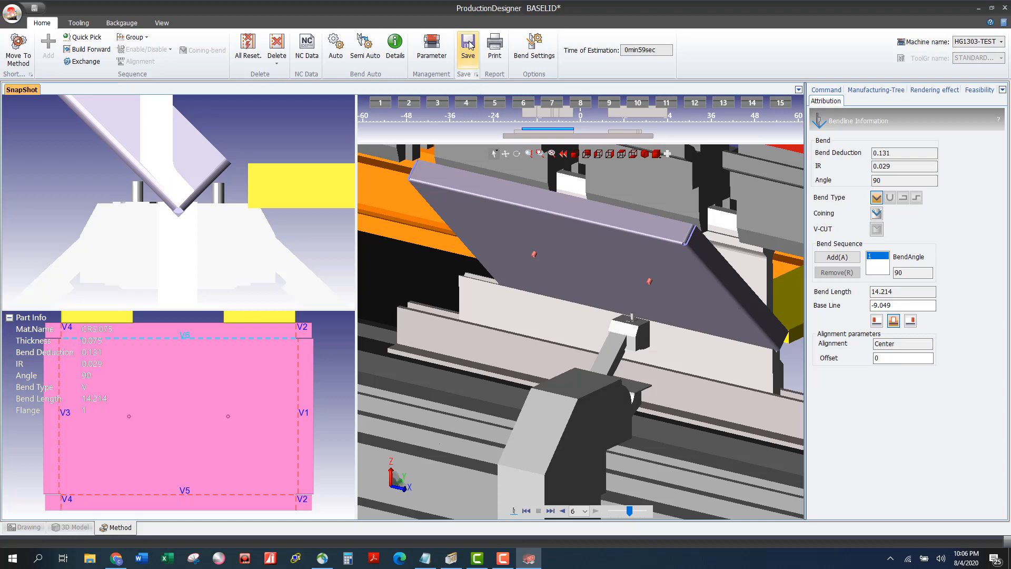
left_click(19, 50)
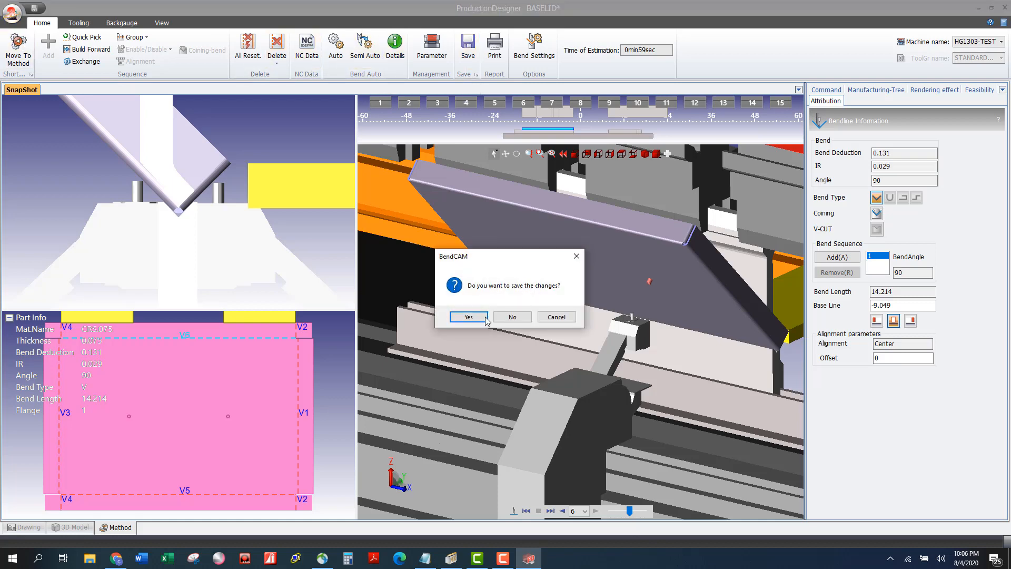
left_click(508, 316)
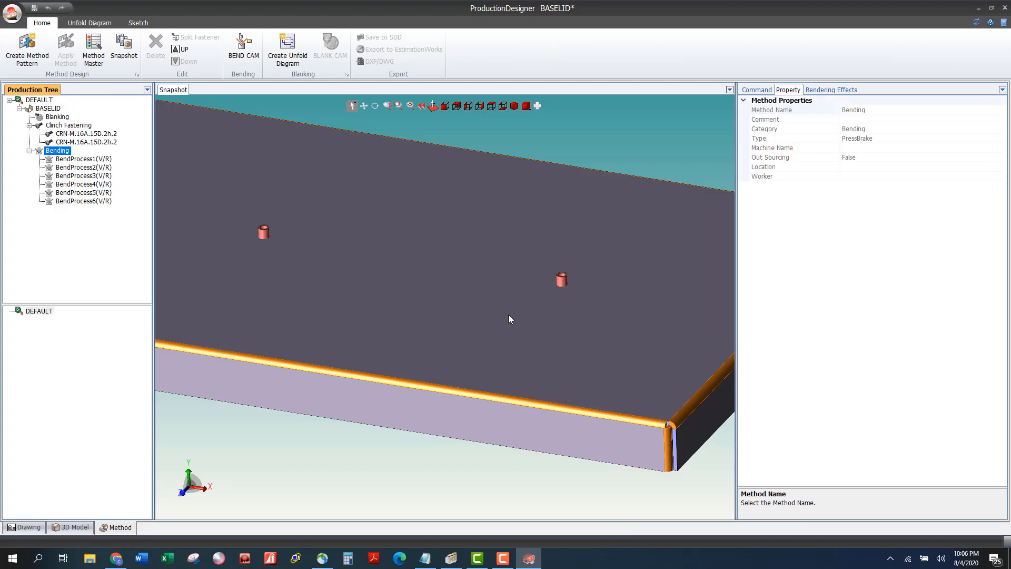